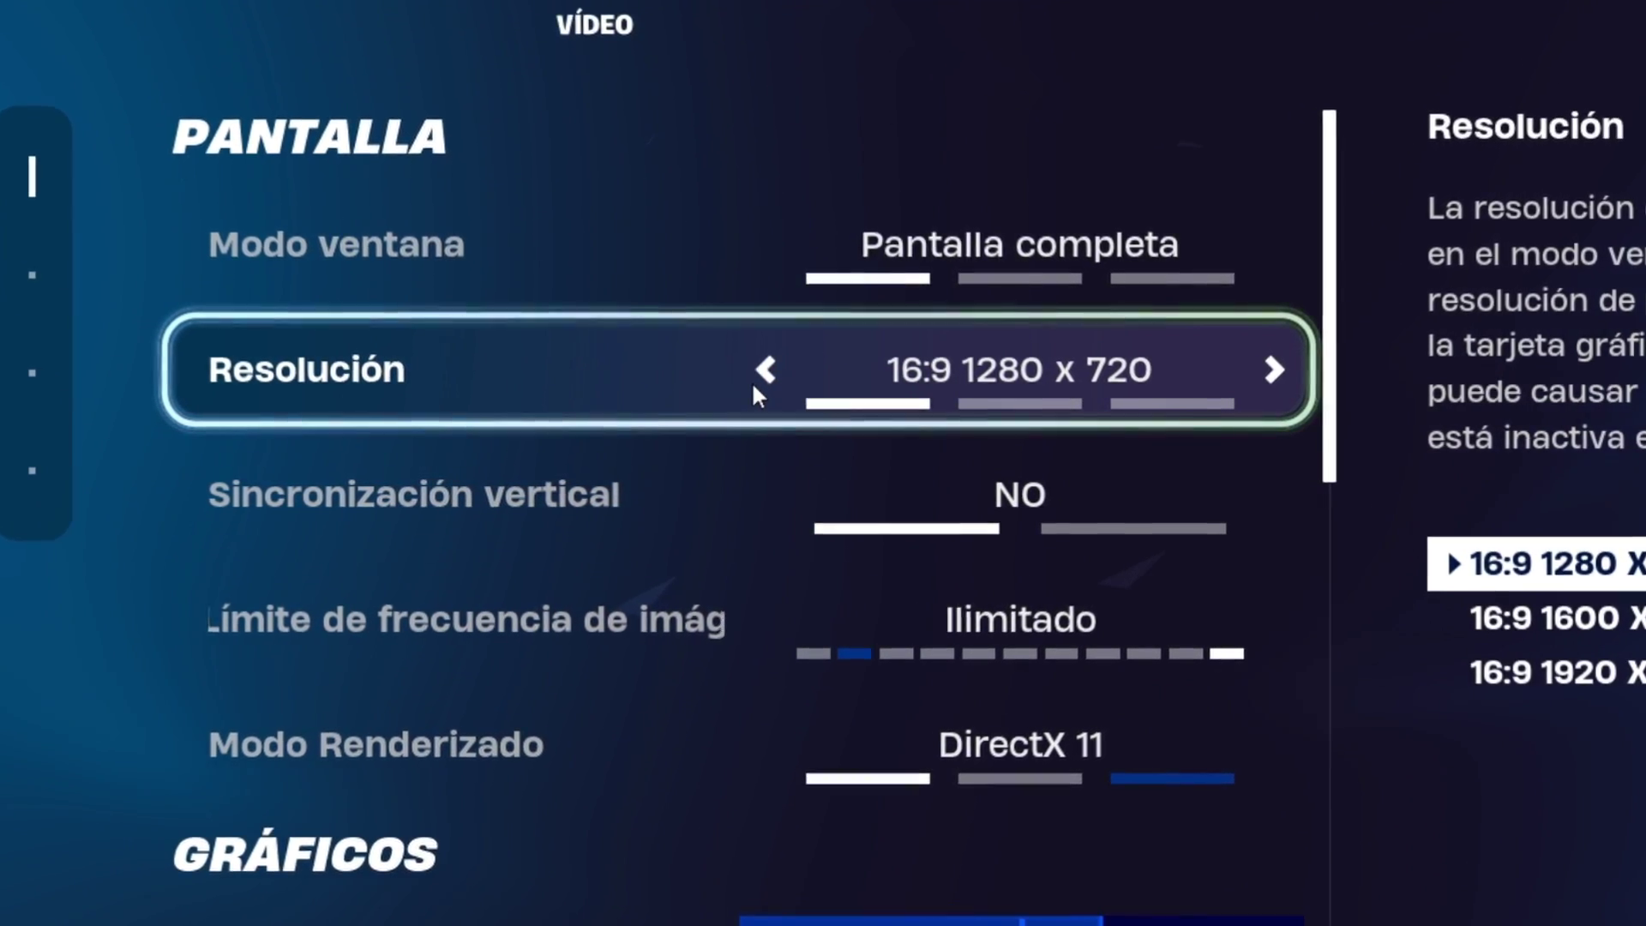
- Set the resolution to 16:9 1920 x 1080, and try windowed full screen before returning the window mode to Pantalla completa
left_click(763, 373)
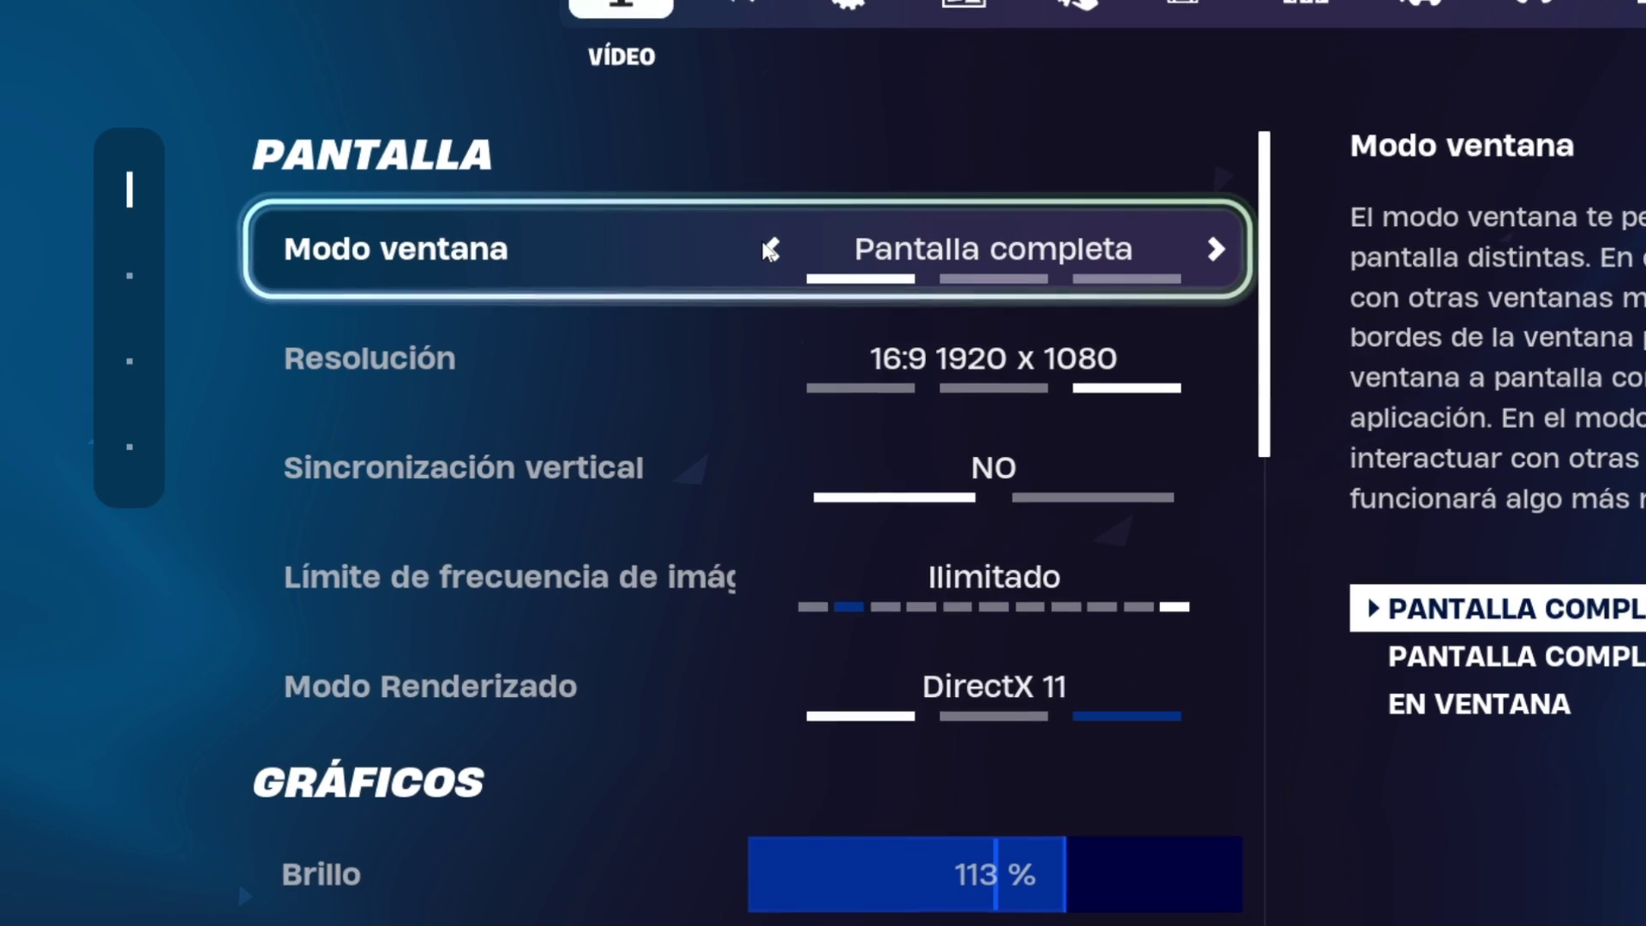
left_click(1215, 248)
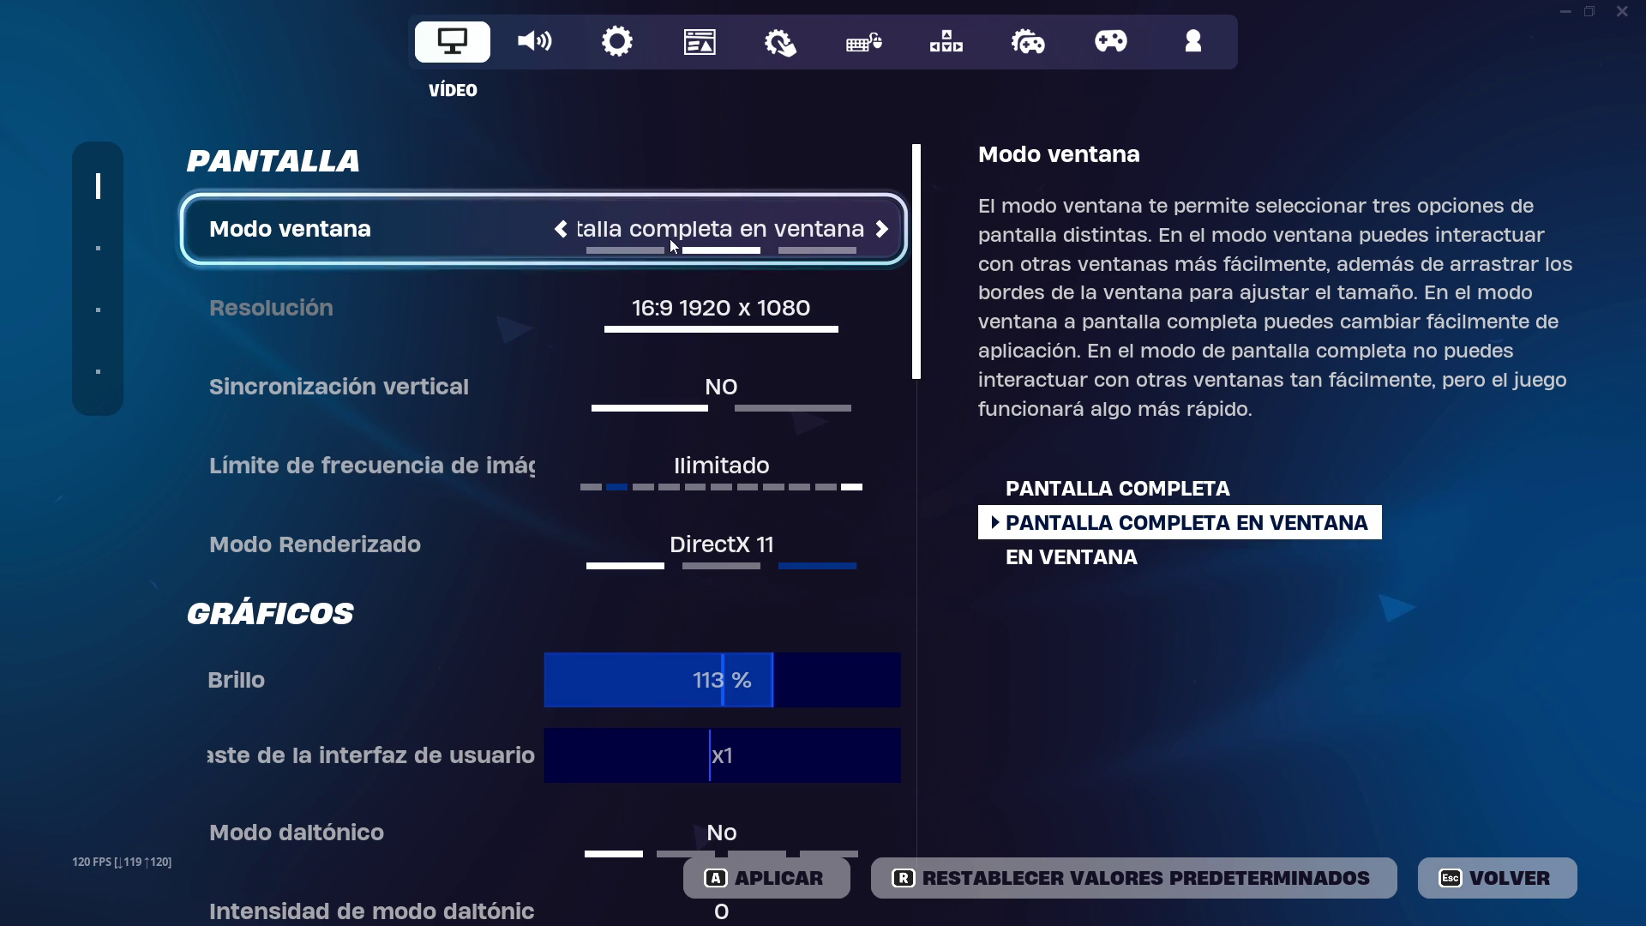
left_click(561, 230)
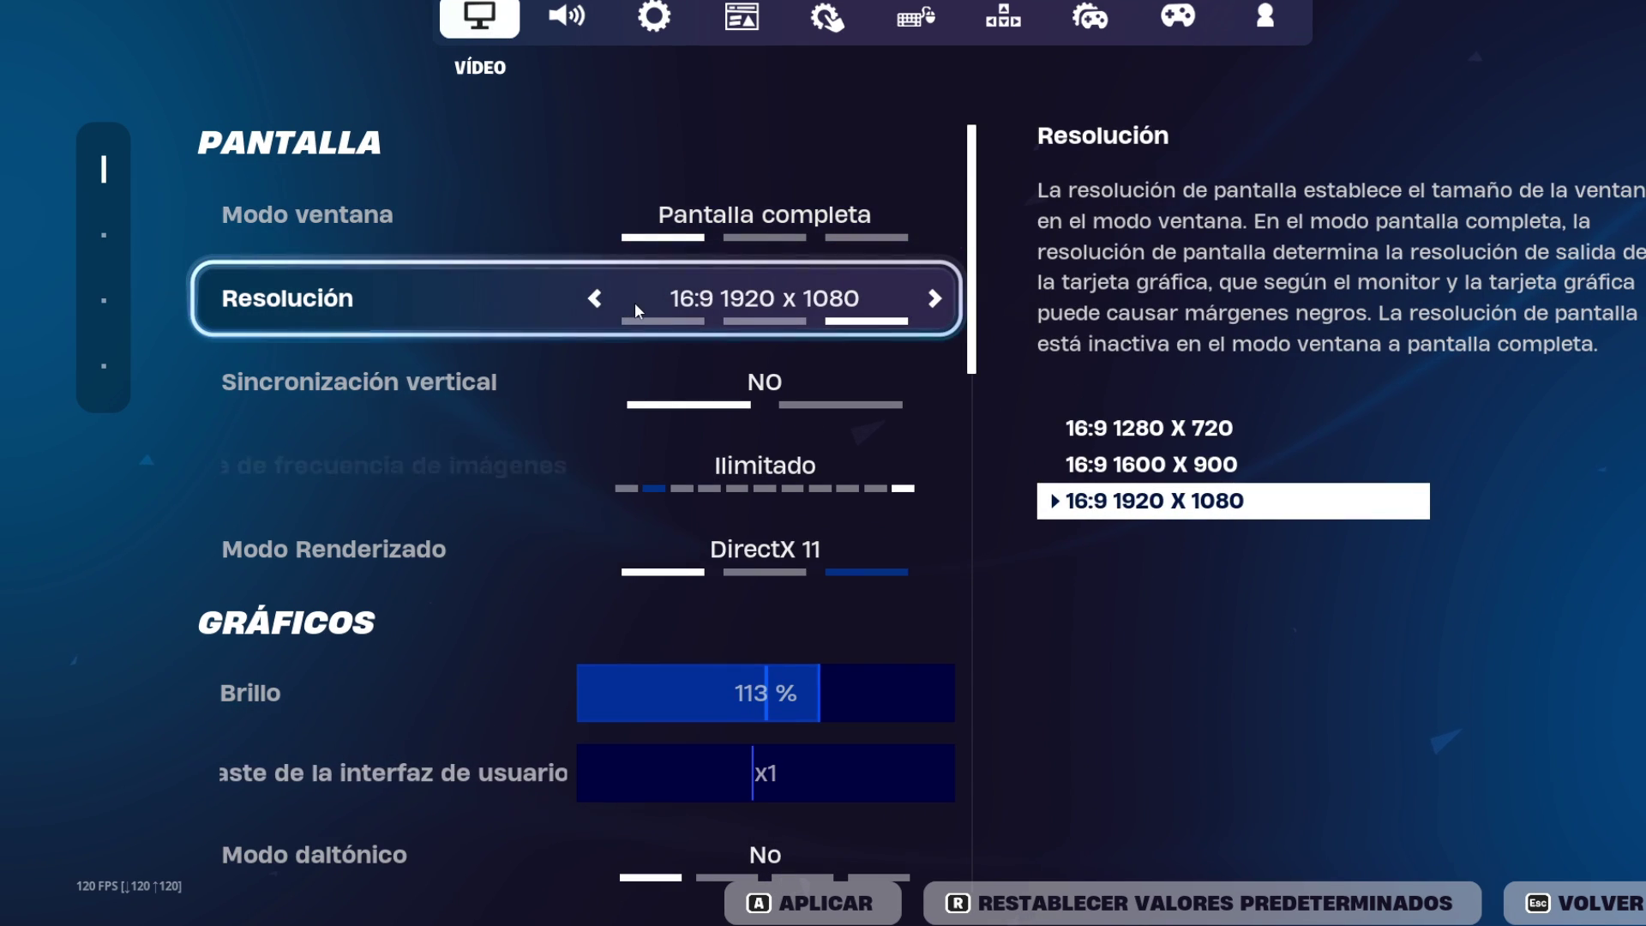
- Try the 16:9 1280 x 720 resolution, return to 1920 x 1080, and set the window mode to Pantalla completa en ventana
left_click(594, 297)
left_click(594, 297)
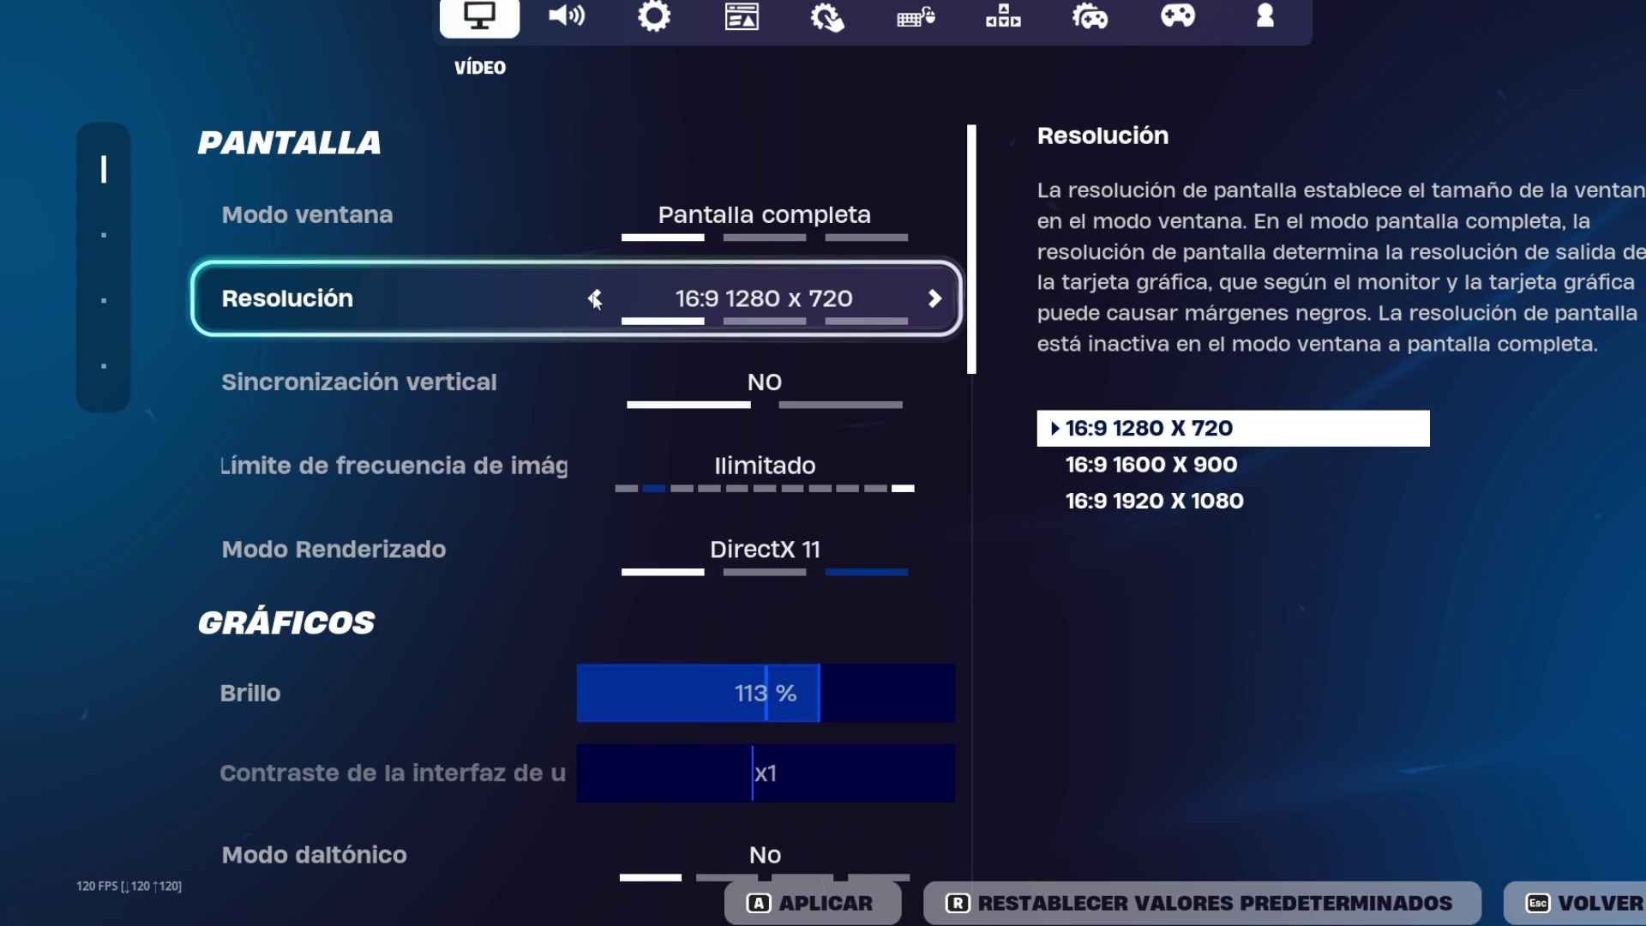
left_click(594, 298)
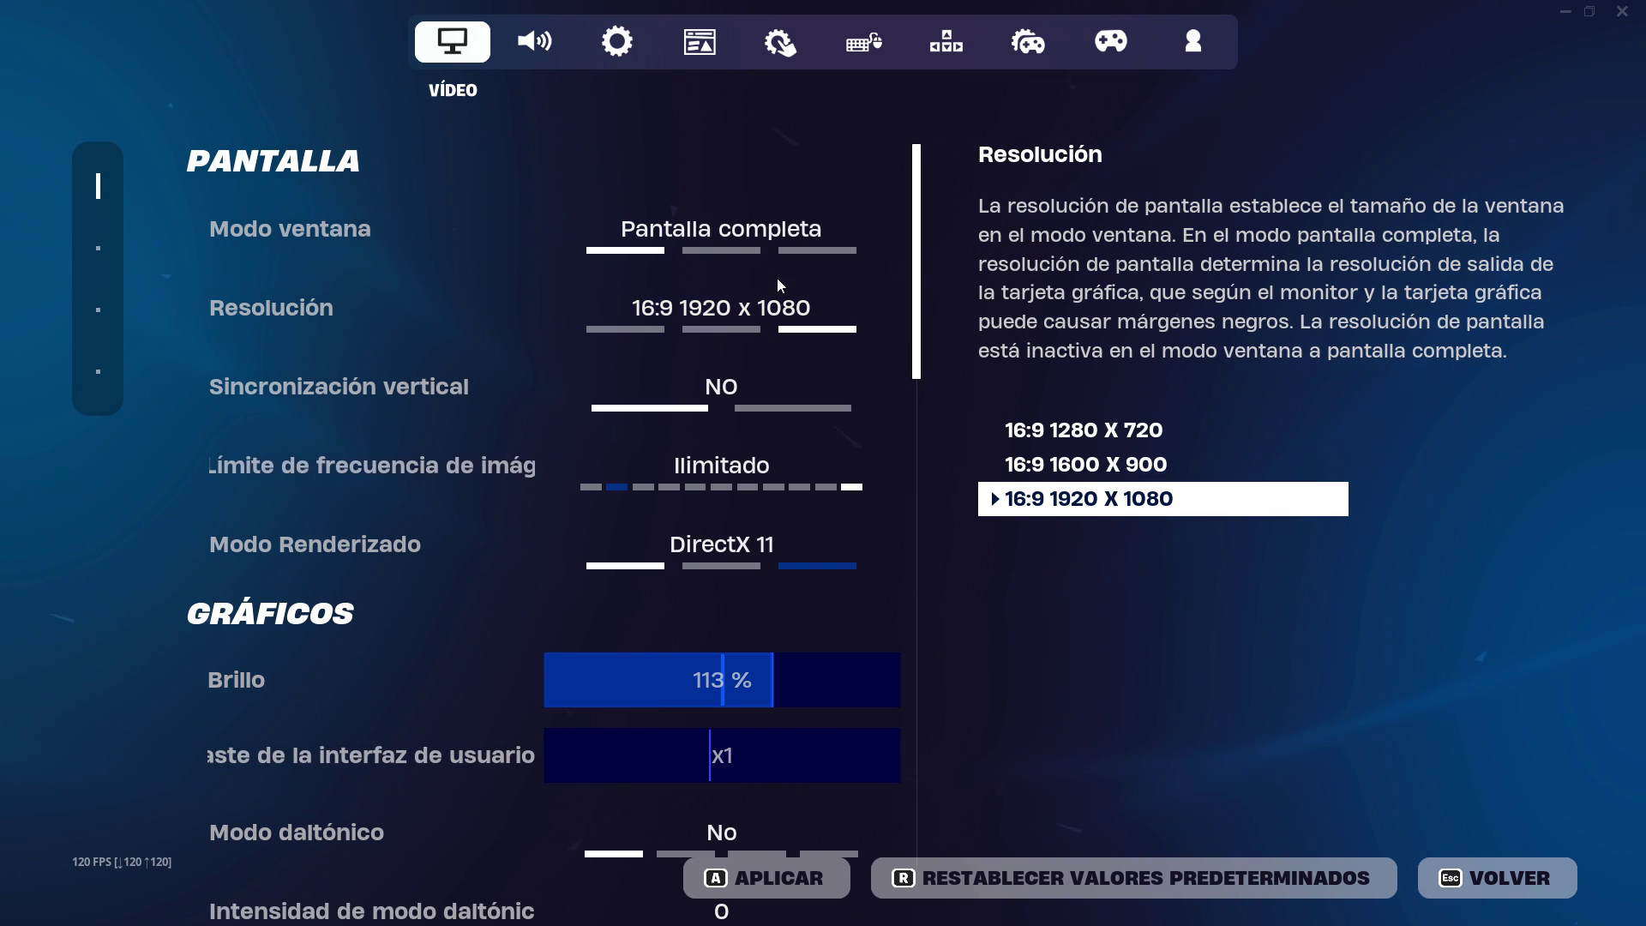
left_click(566, 311)
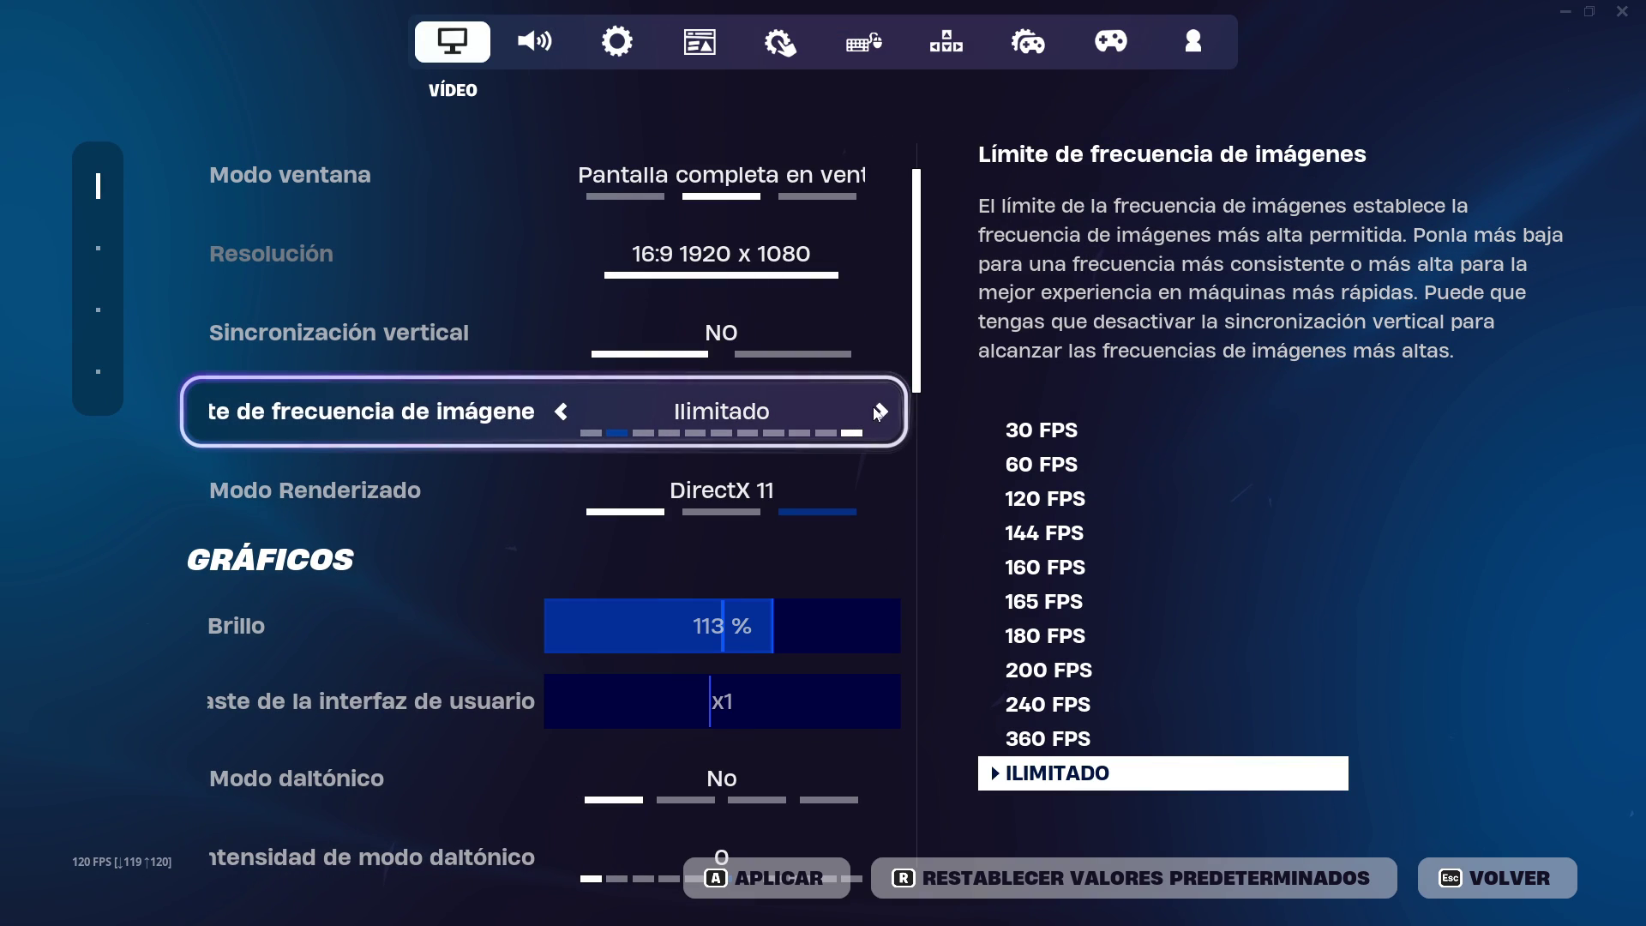
- Try a 60 FPS frame-rate limit and return the limit to Ilimitado
double_click(880, 412)
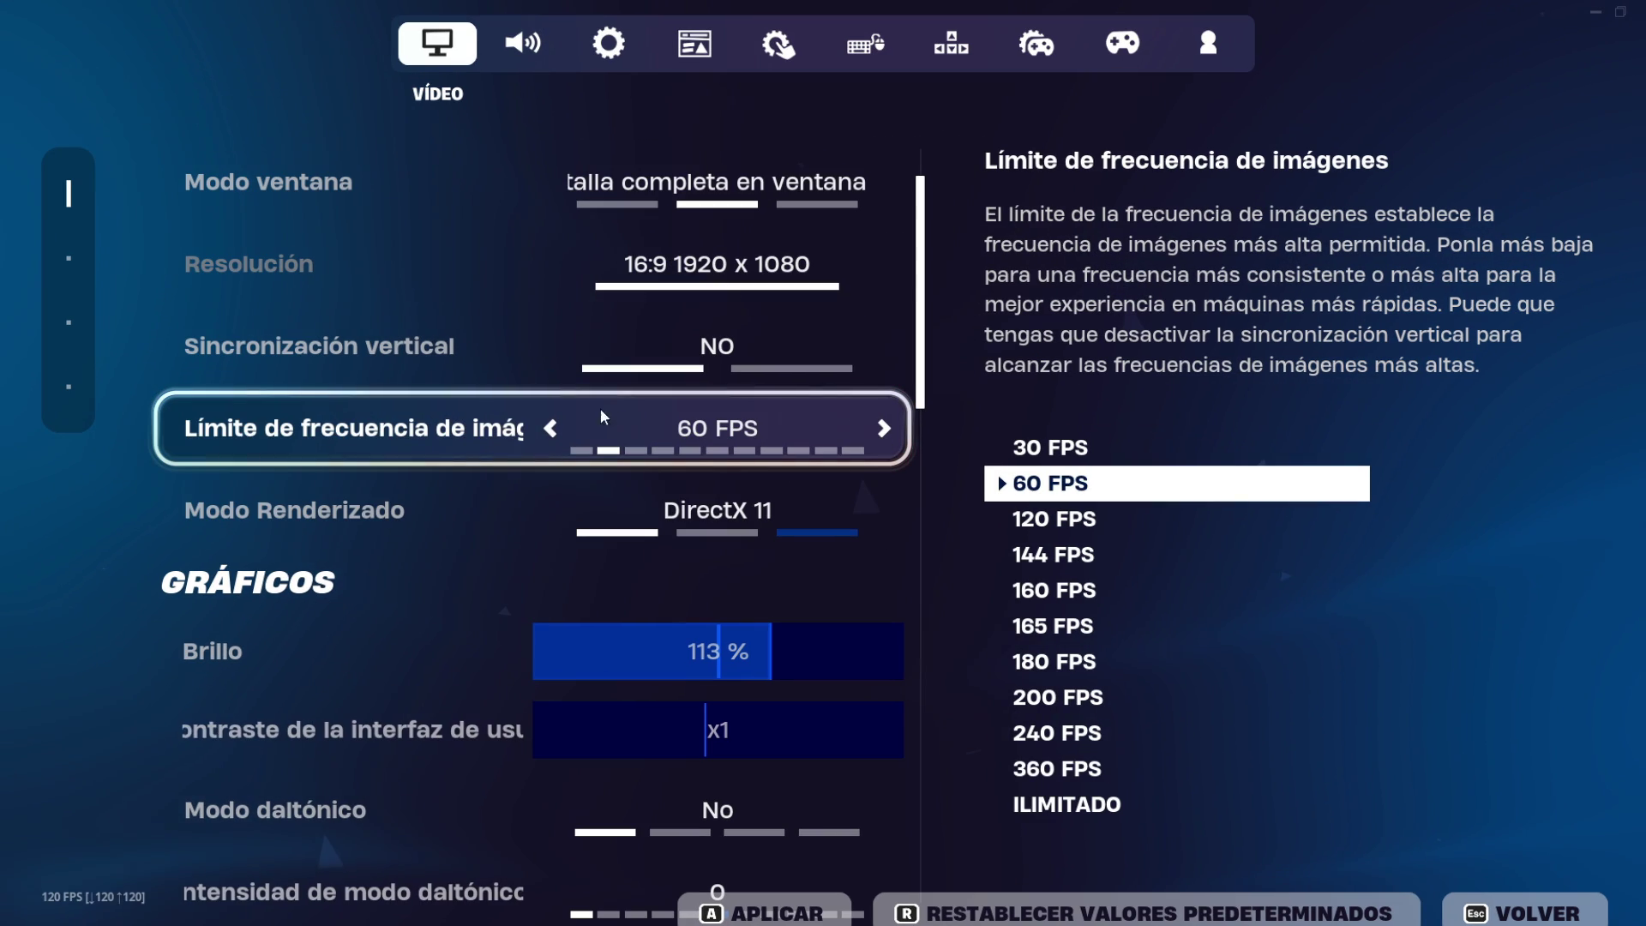
left_click(565, 427)
left_click(564, 427)
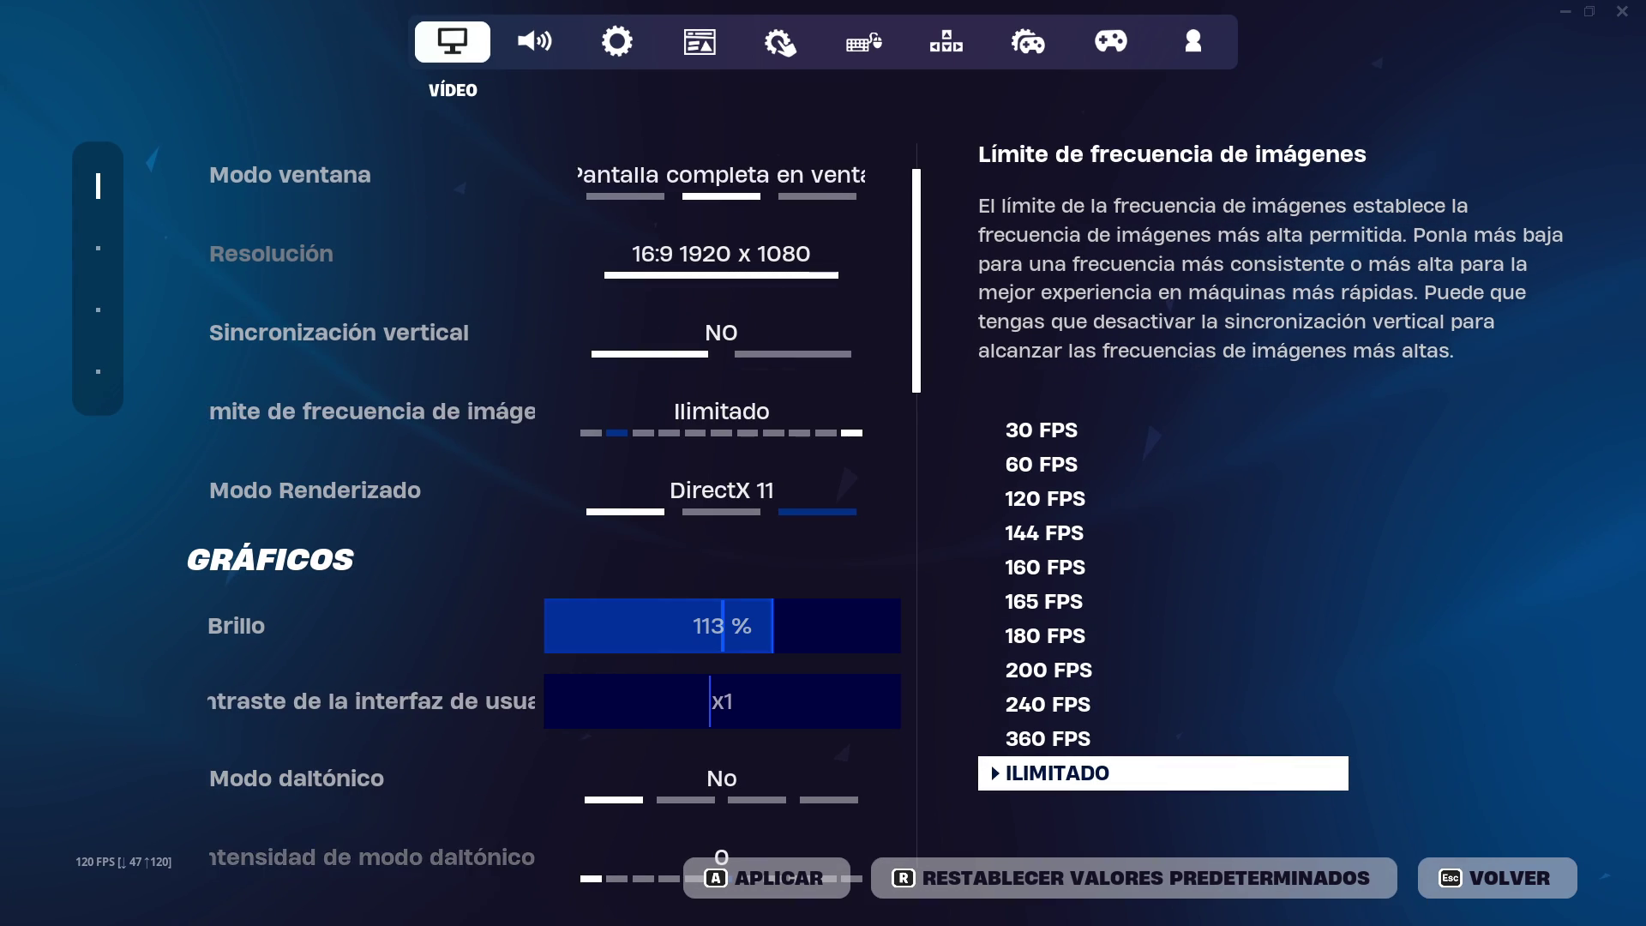
- Open Task Manager, review the performance graphs of the memory, GPU and CPU, and close it
key("ctrl+shift+Escape")
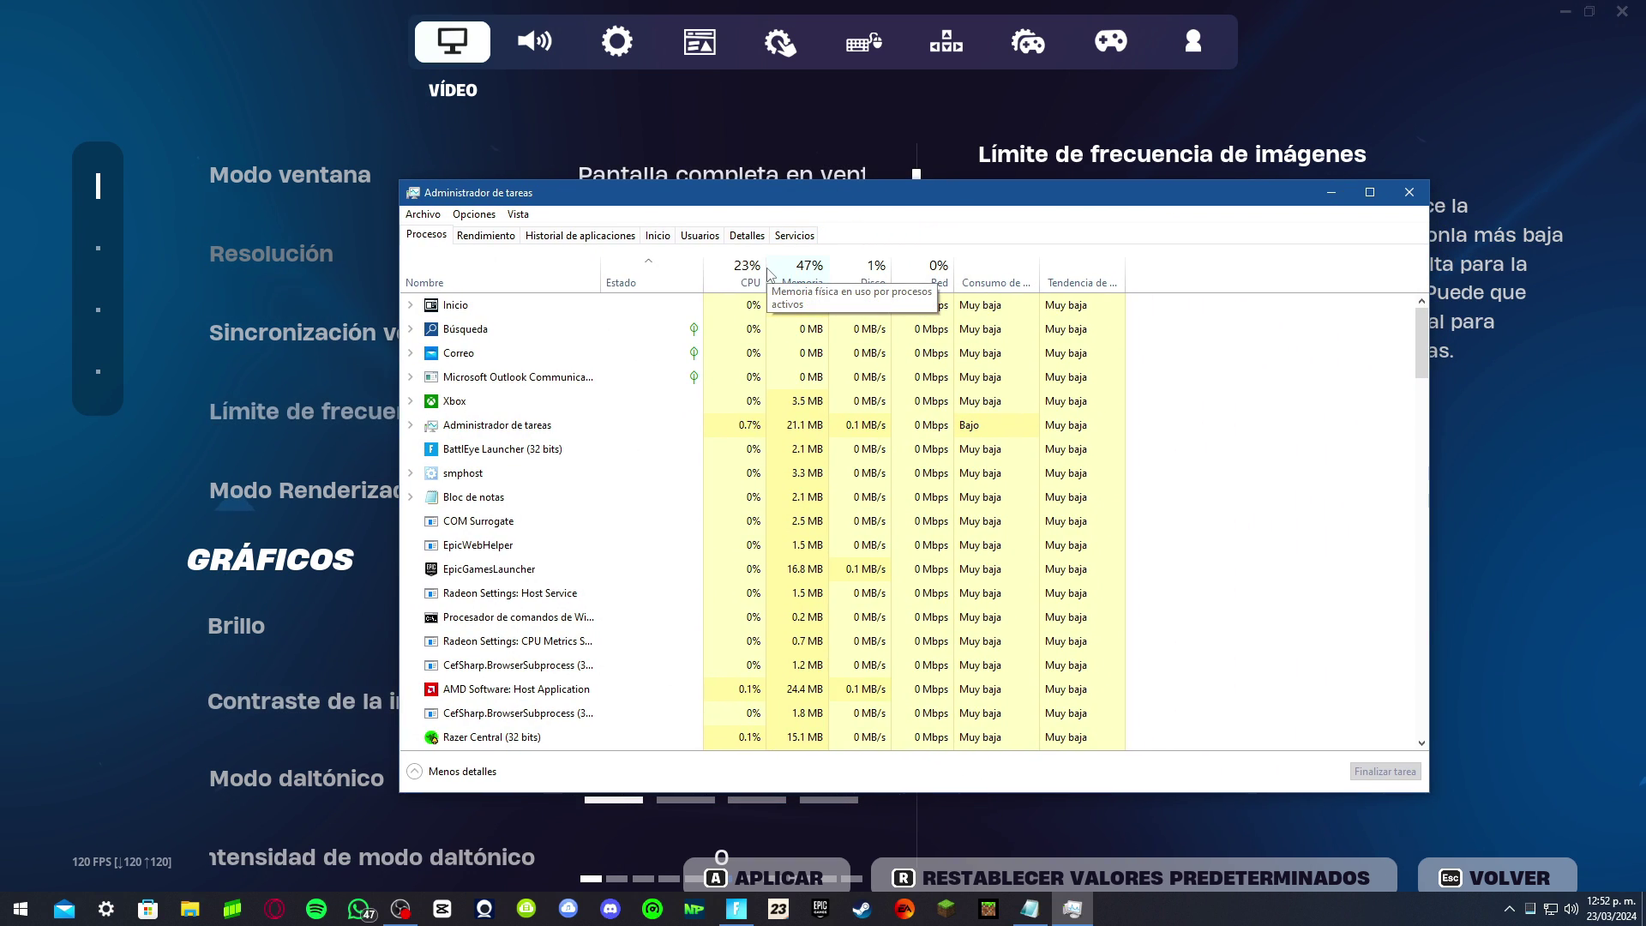
left_click(486, 240)
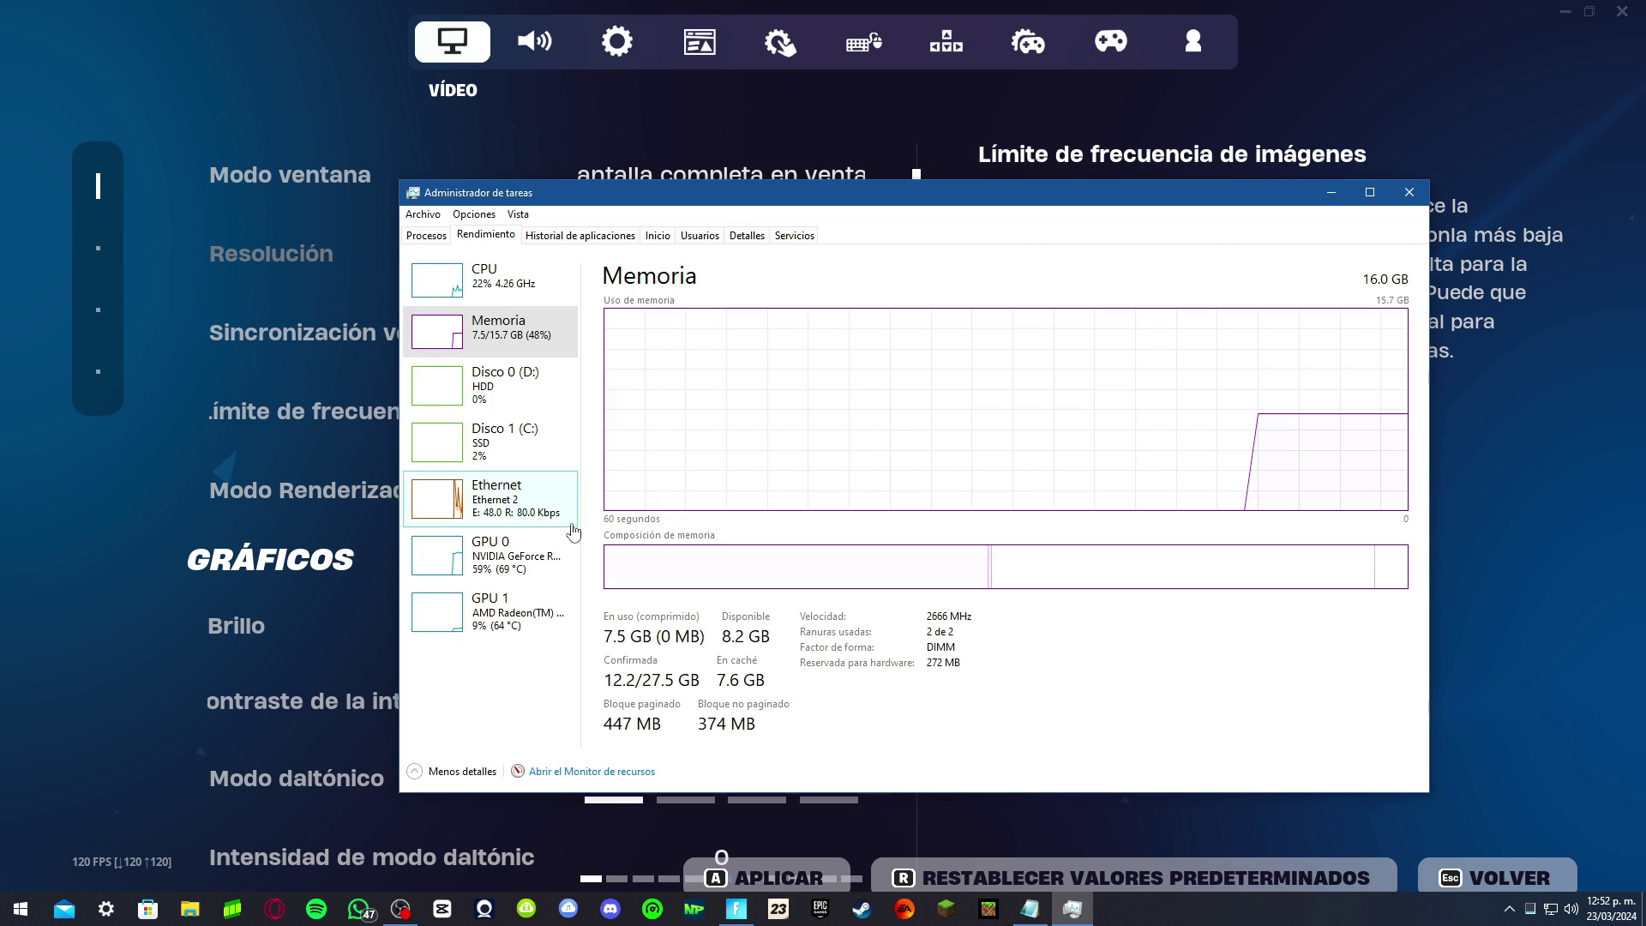
left_click(534, 568)
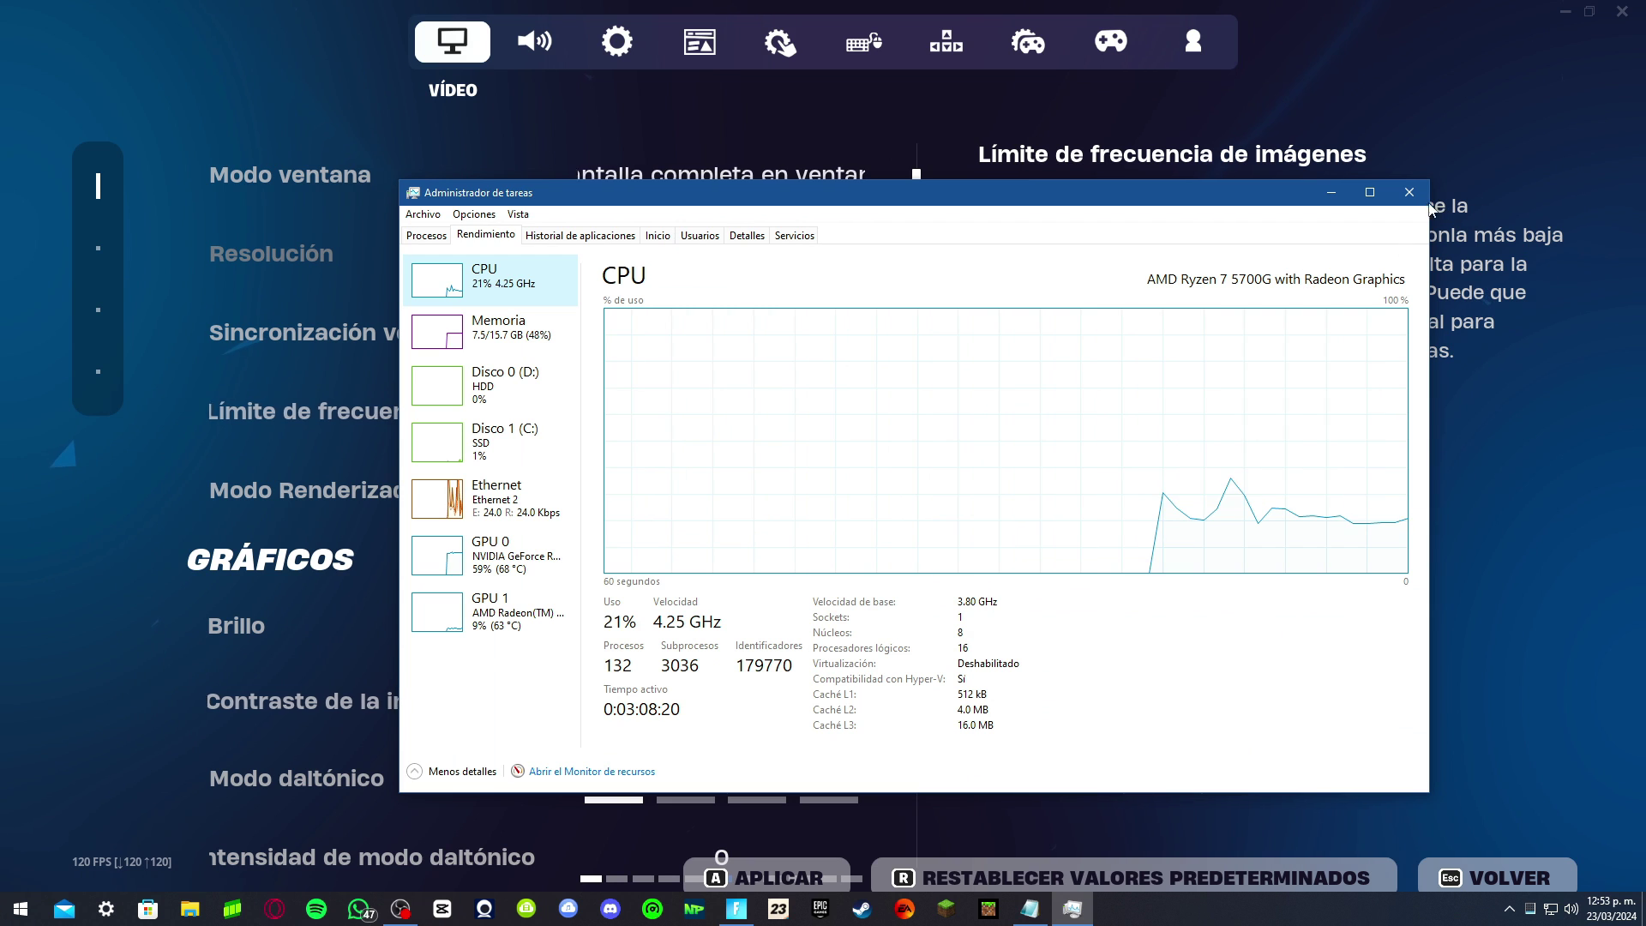
left_click(1430, 210)
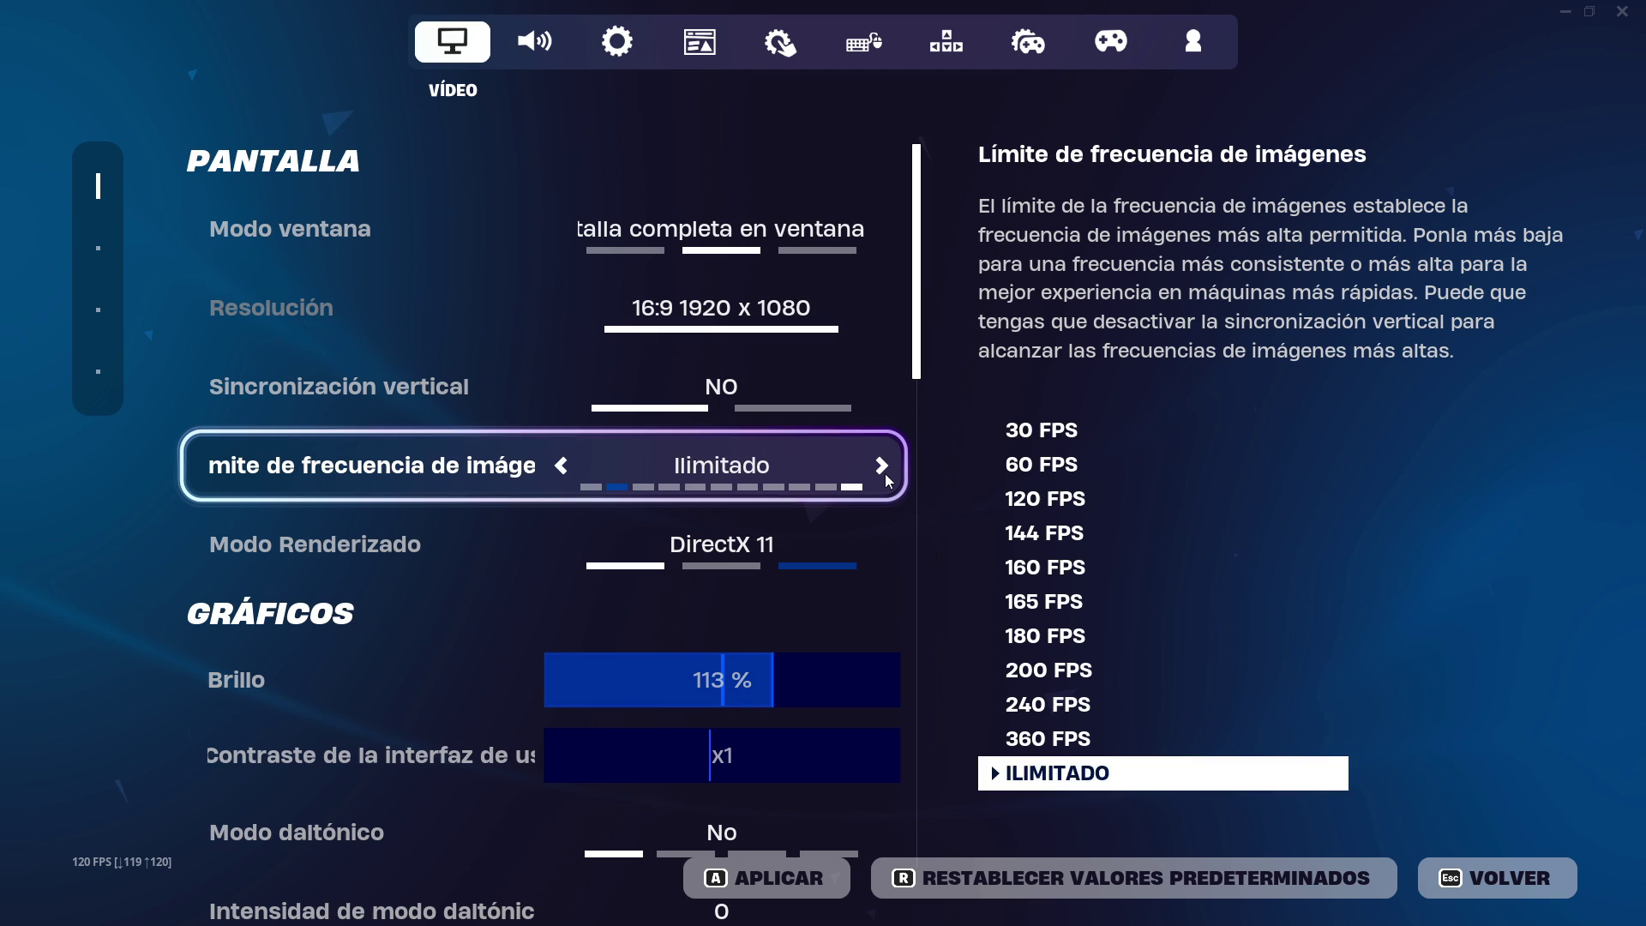
- Set the frame-rate limit to 165 FPS
left_click(1137, 537)
left_click(1136, 536)
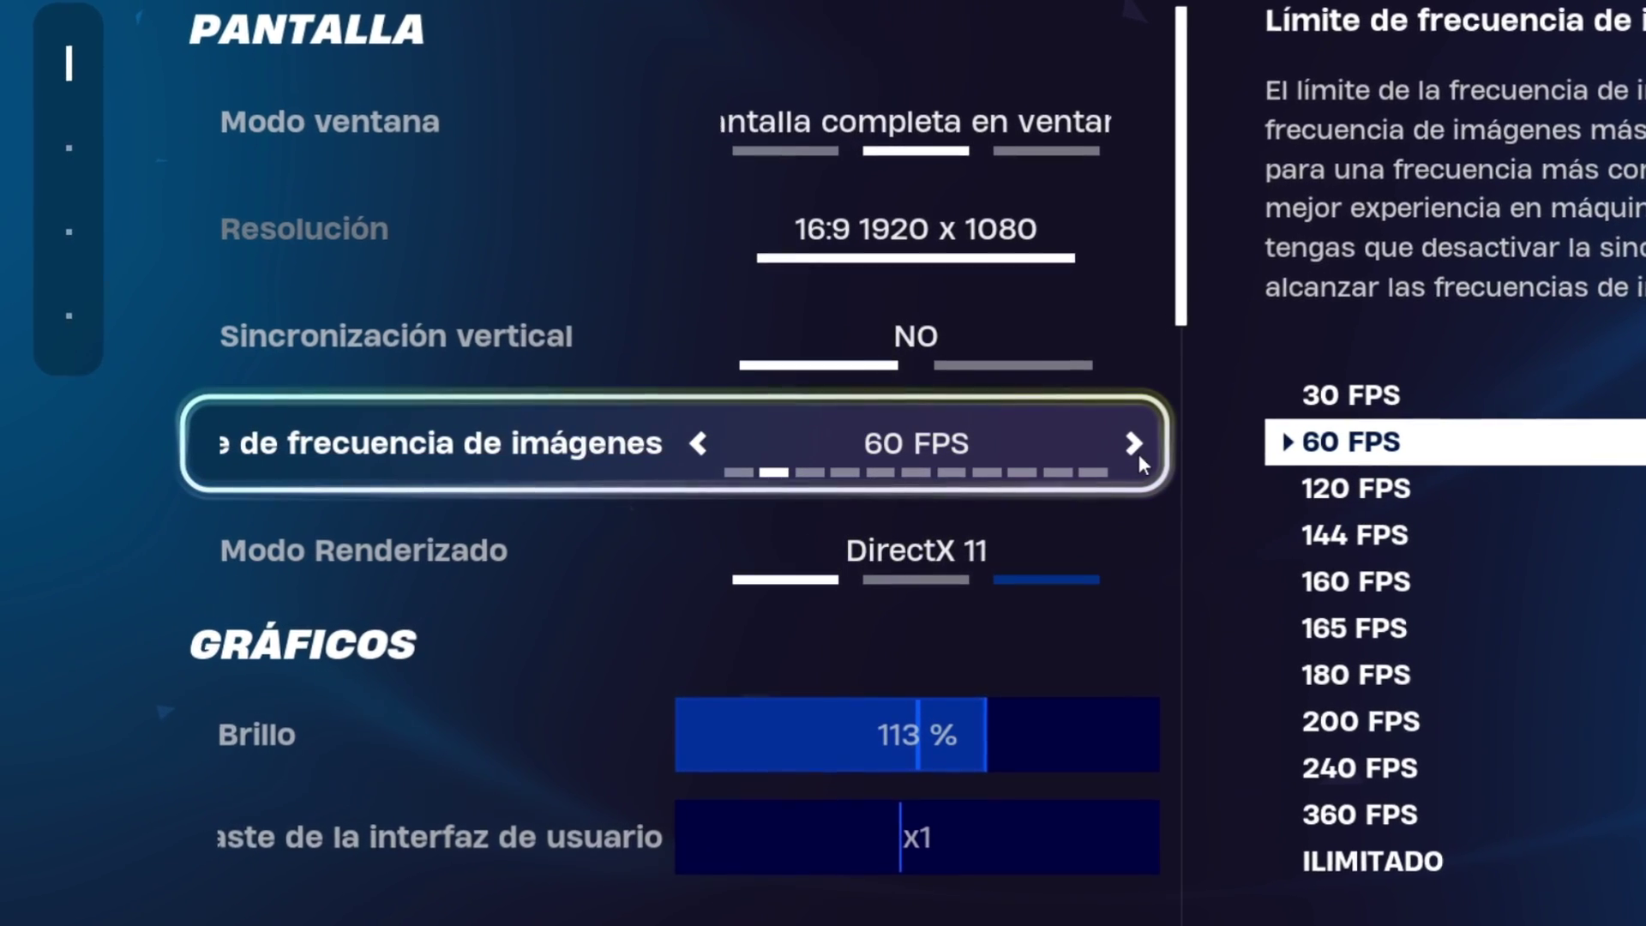
left_click(1130, 452)
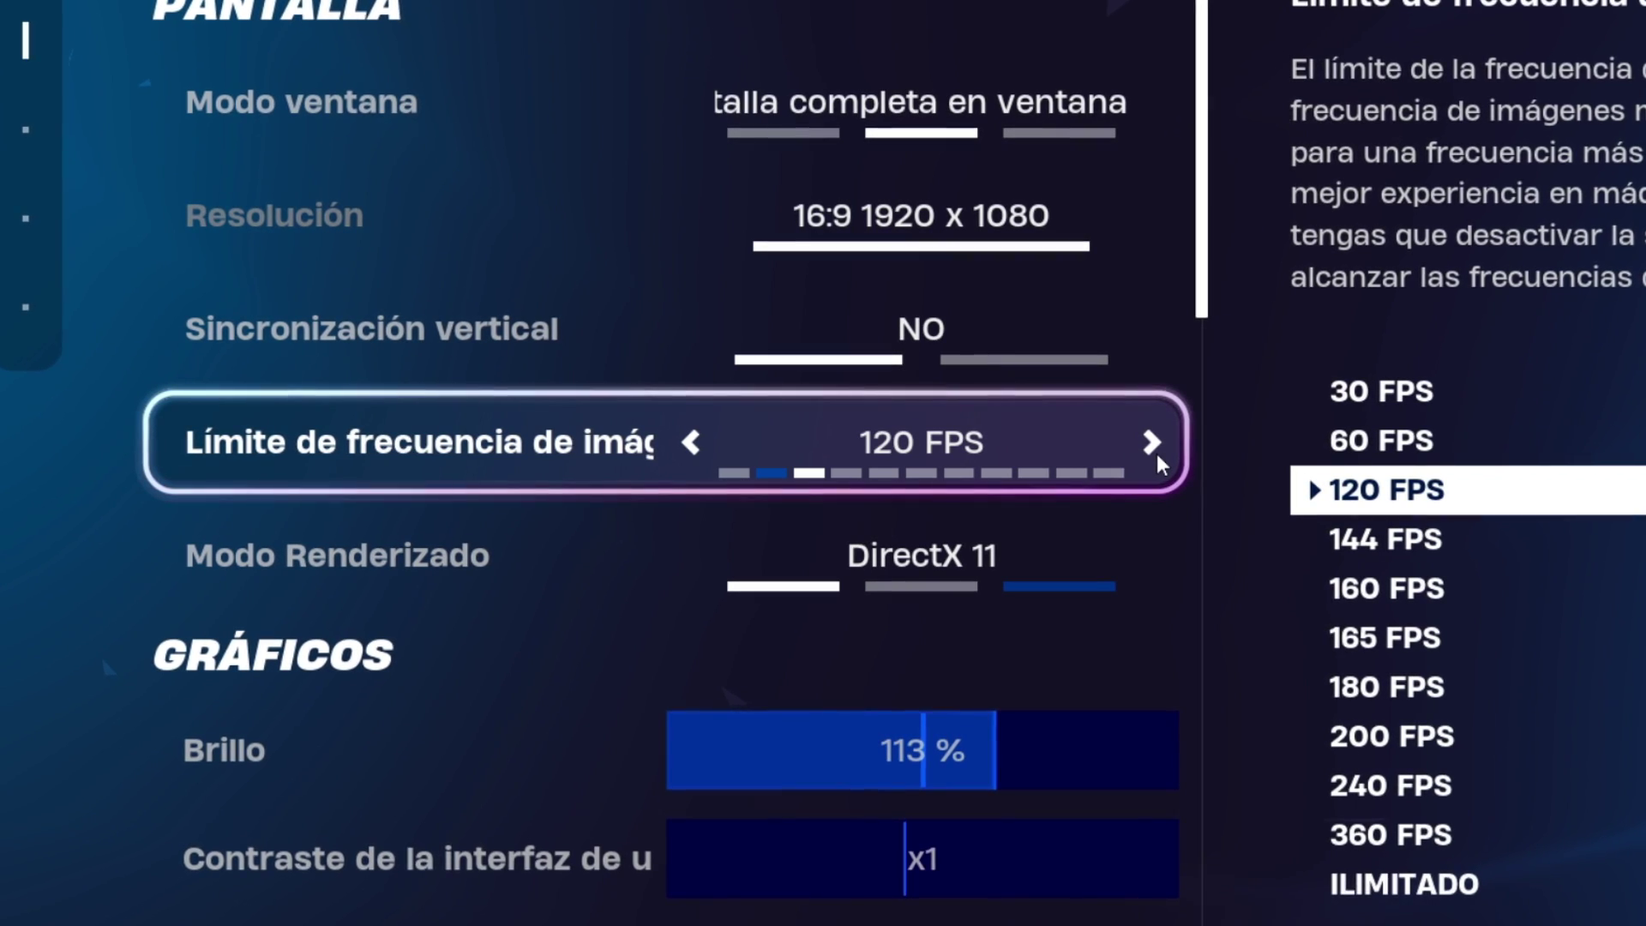
left_click(1156, 450)
left_click(1156, 450)
left_click(1157, 451)
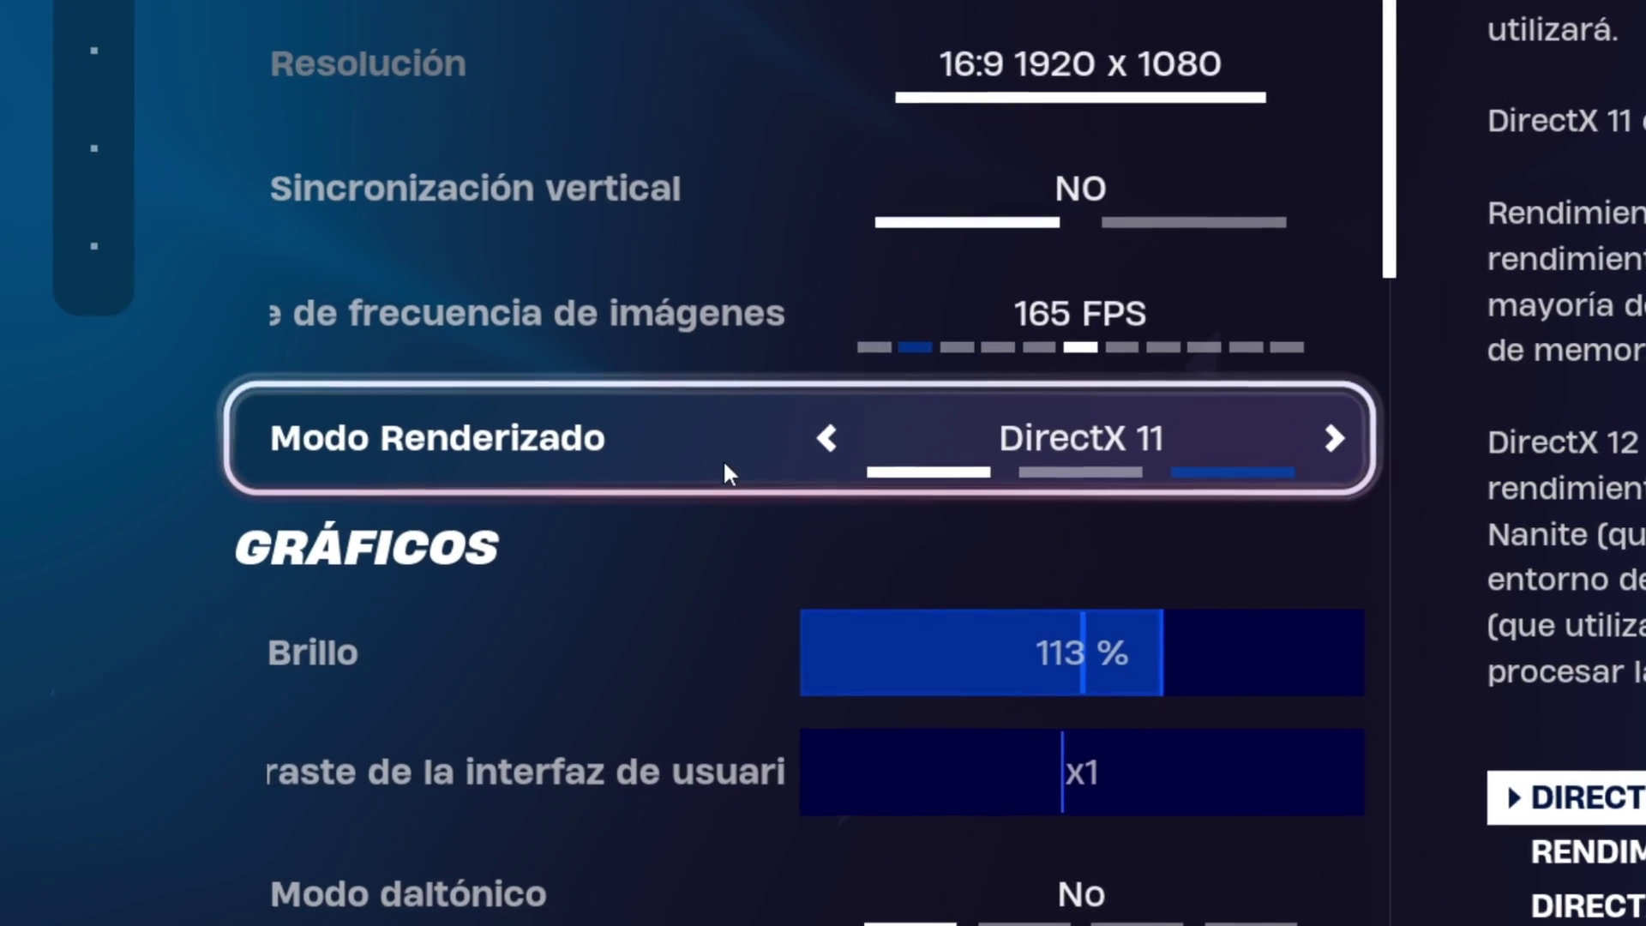
- Try the Rendimiento and DirectX 12 rendering modes and return the rendering mode to DirectX 11
left_click(881, 547)
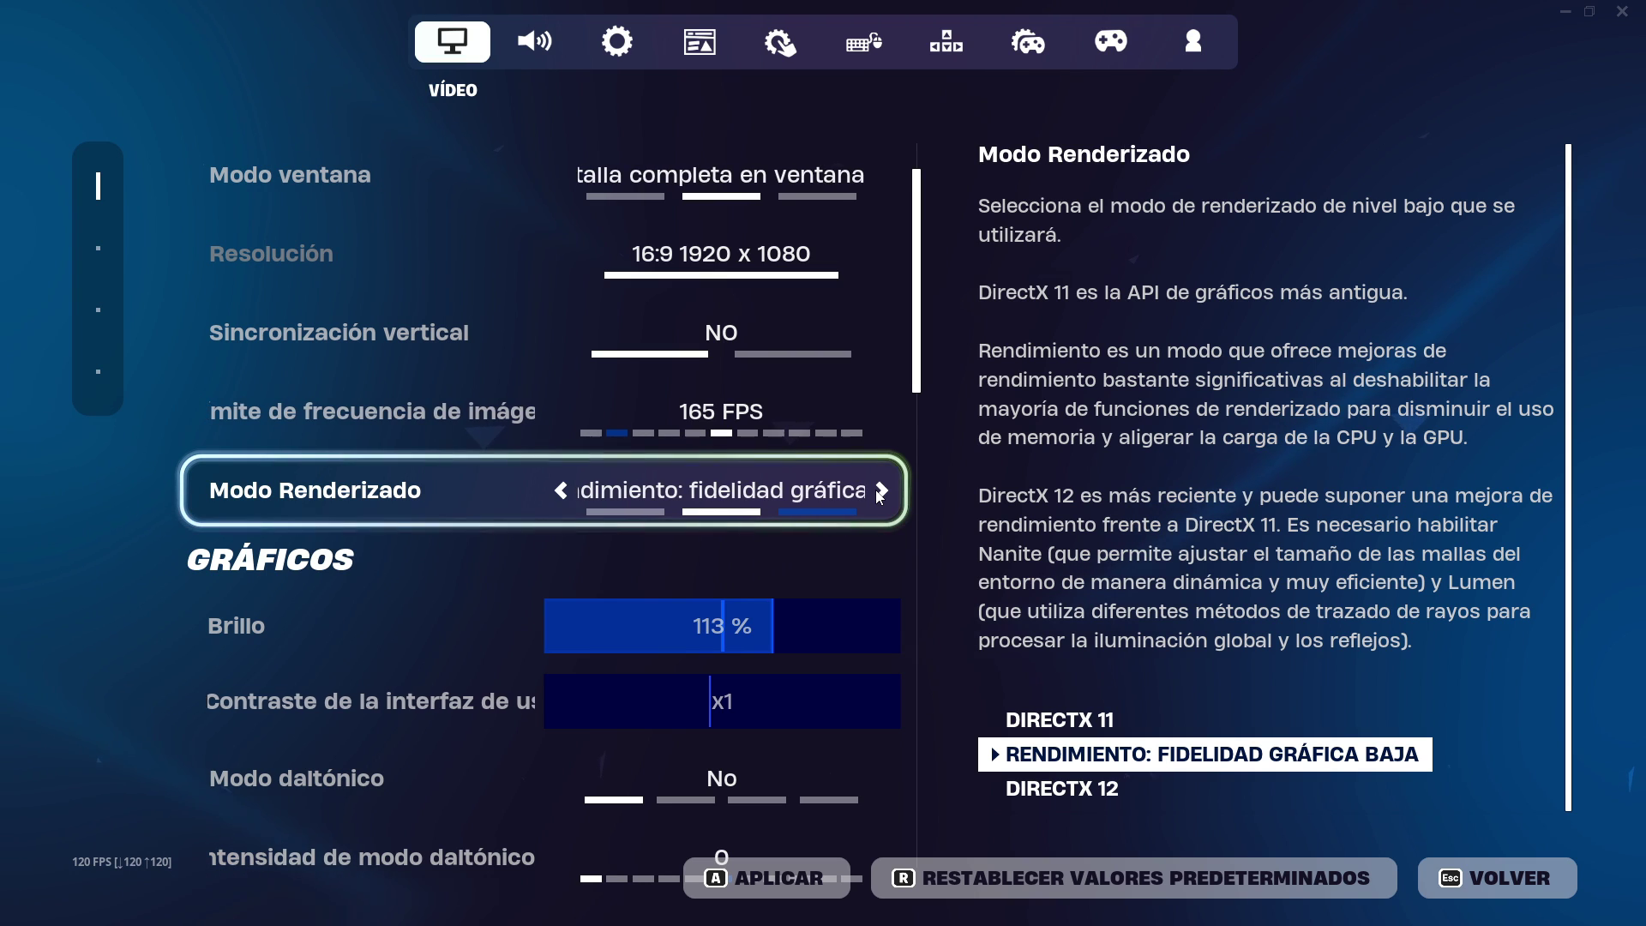
left_click(882, 491)
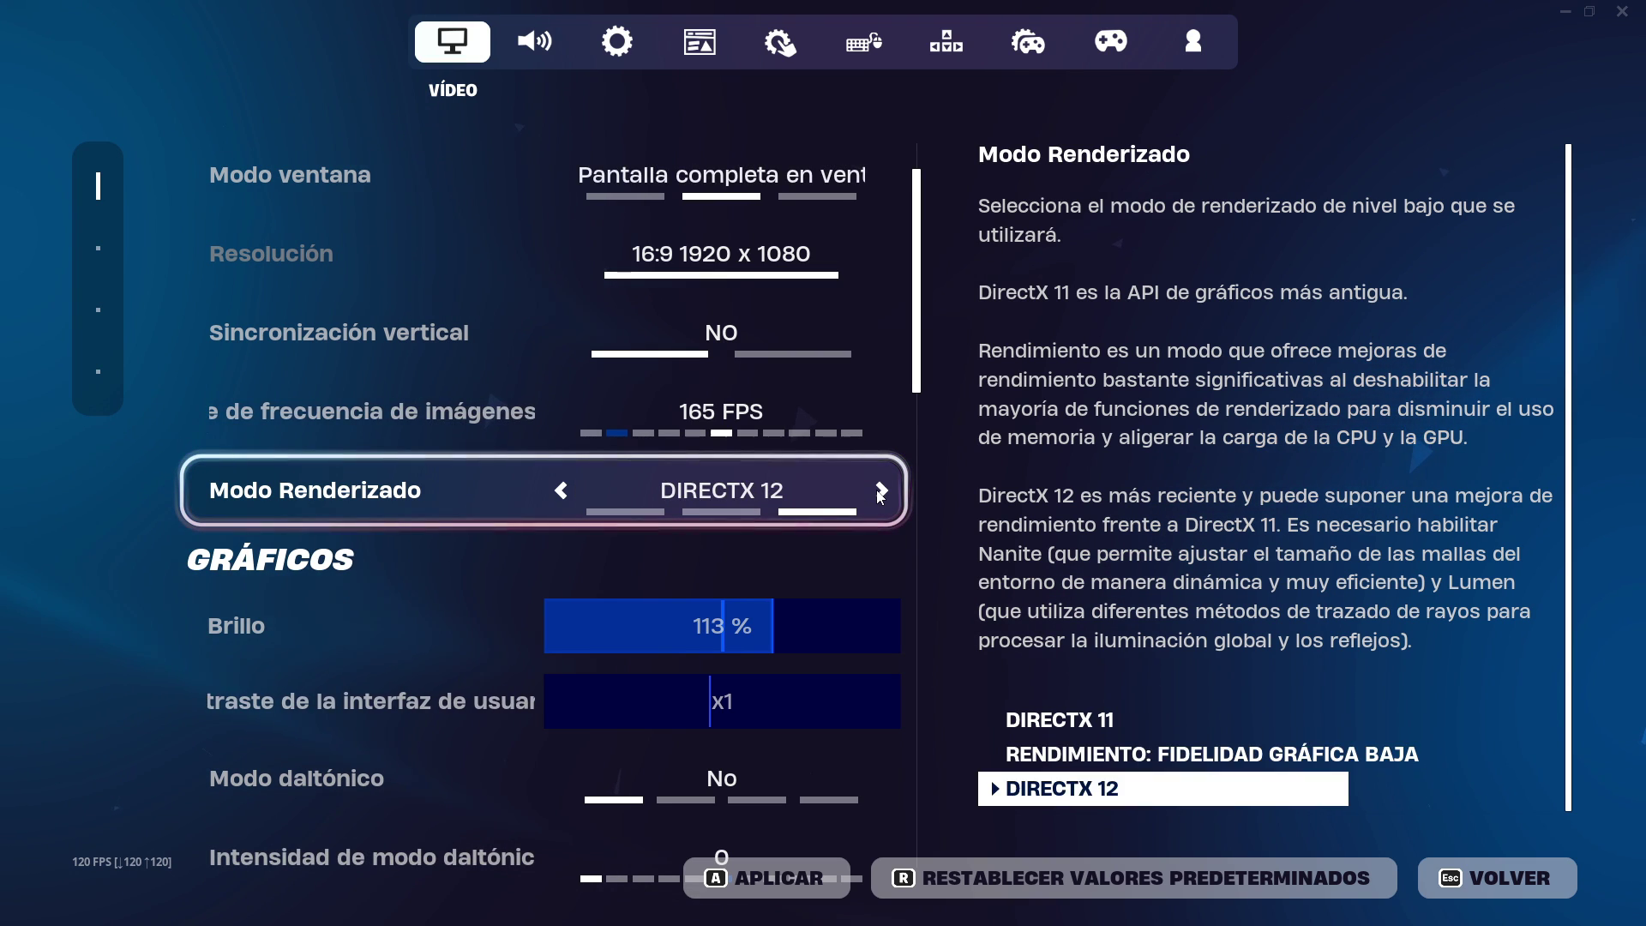
left_click(881, 490)
left_click(881, 491)
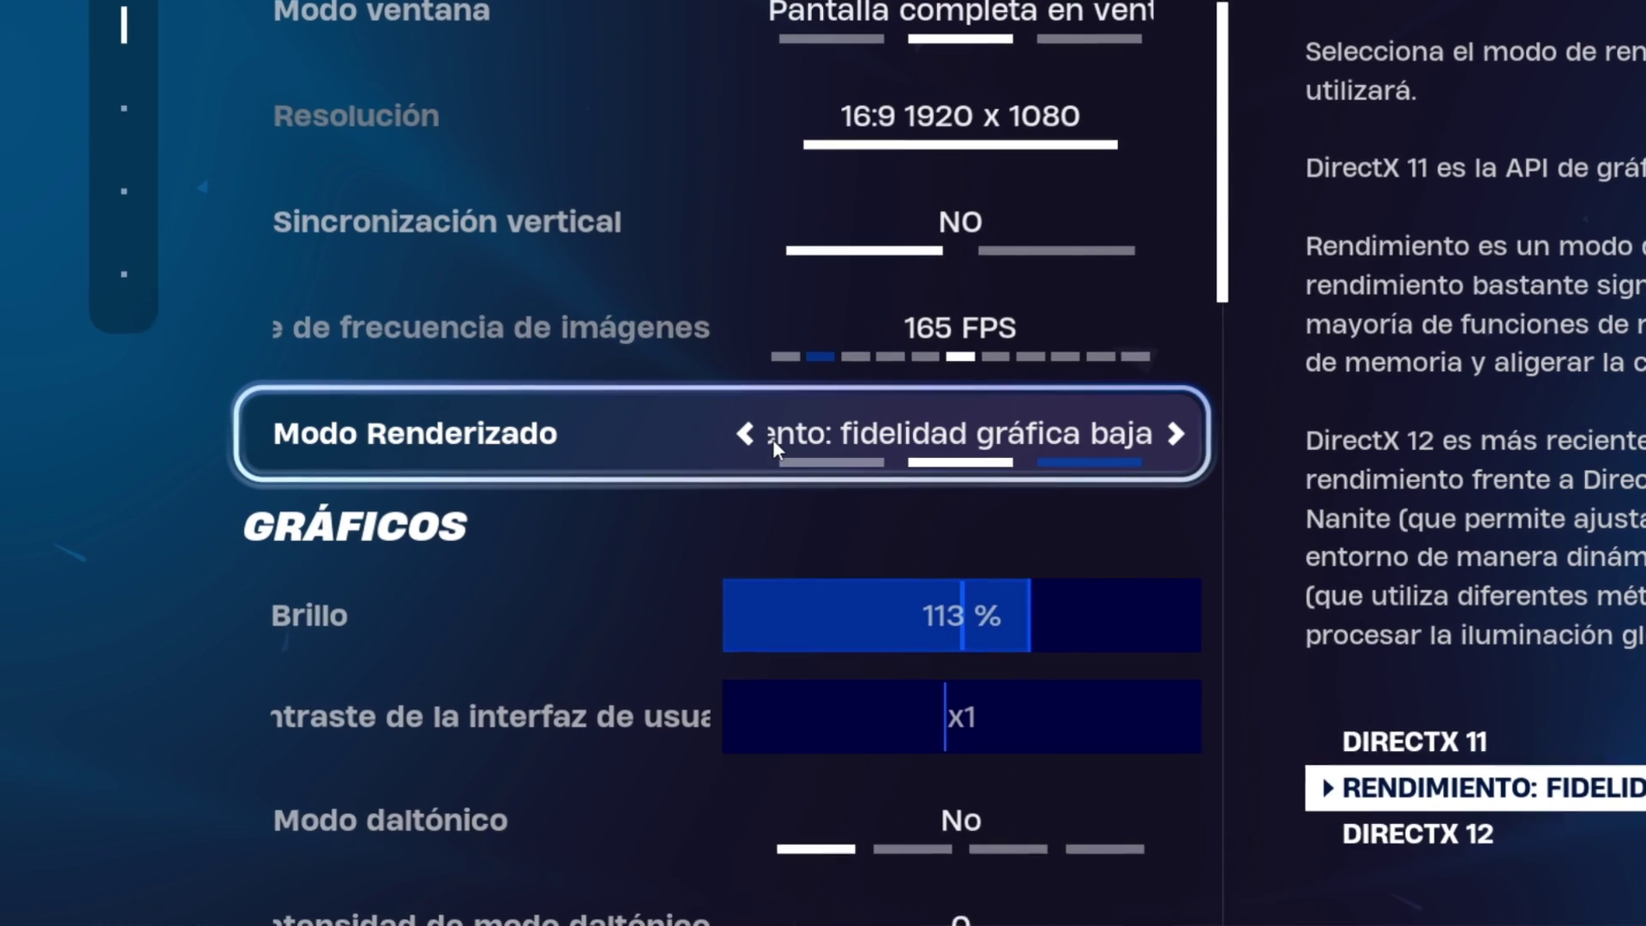
left_click(571, 493)
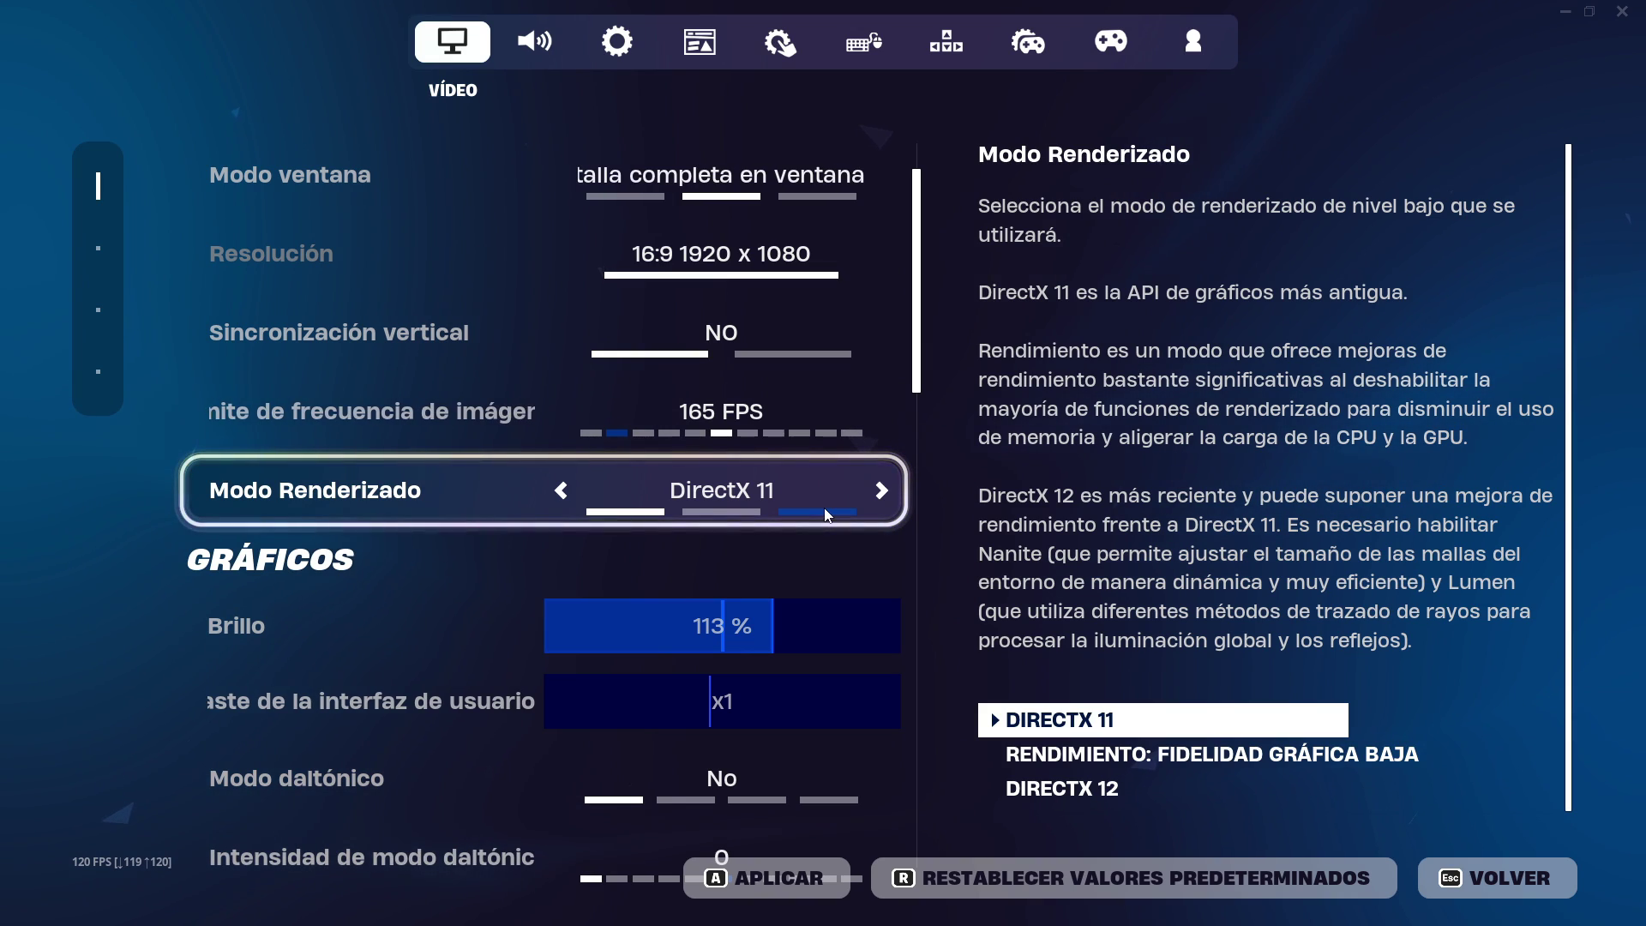
- Cycle once more through the rendering modes and settle on Rendimiento: fidelidad gráfica baja
left_click(881, 491)
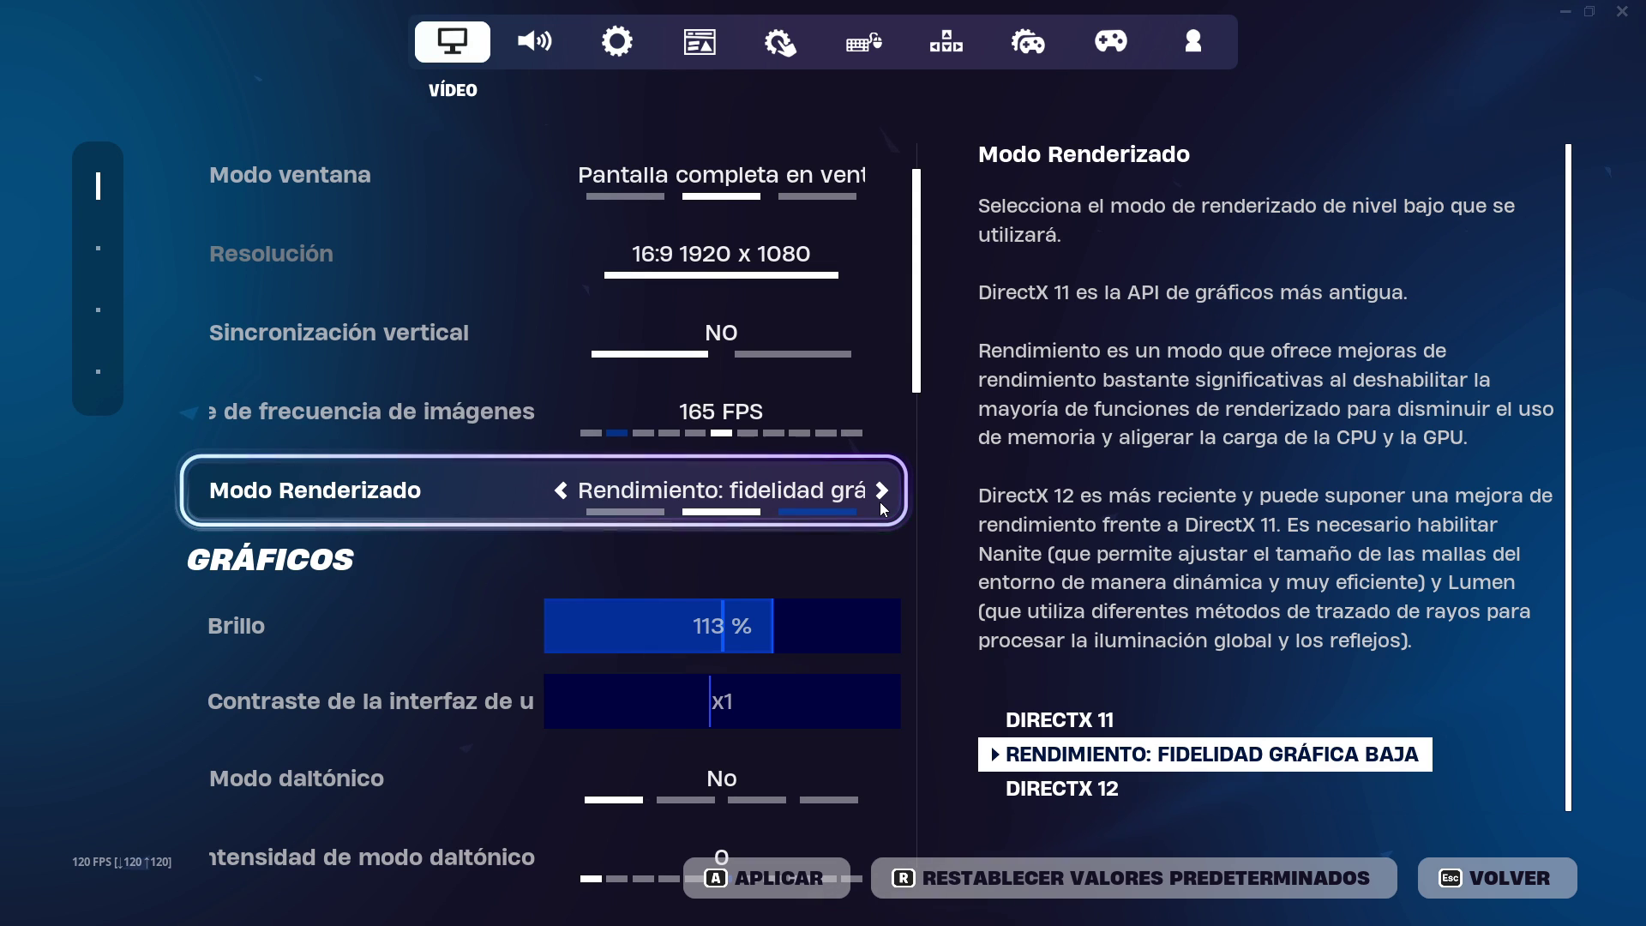
left_click(882, 504)
left_click(881, 504)
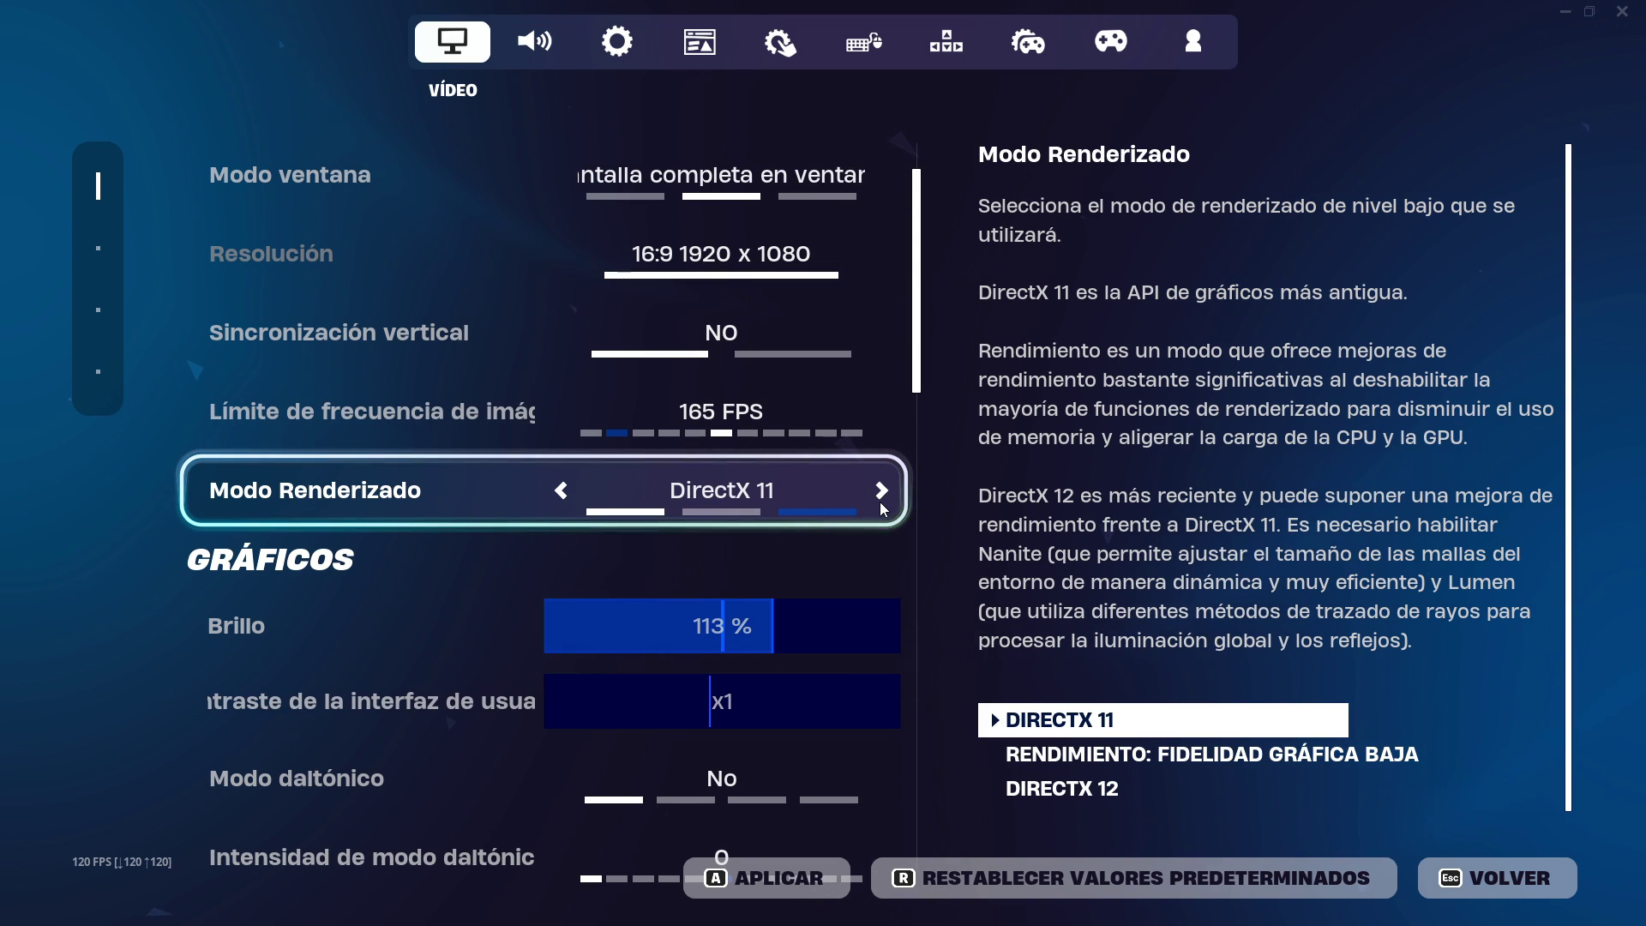
left_click(882, 506)
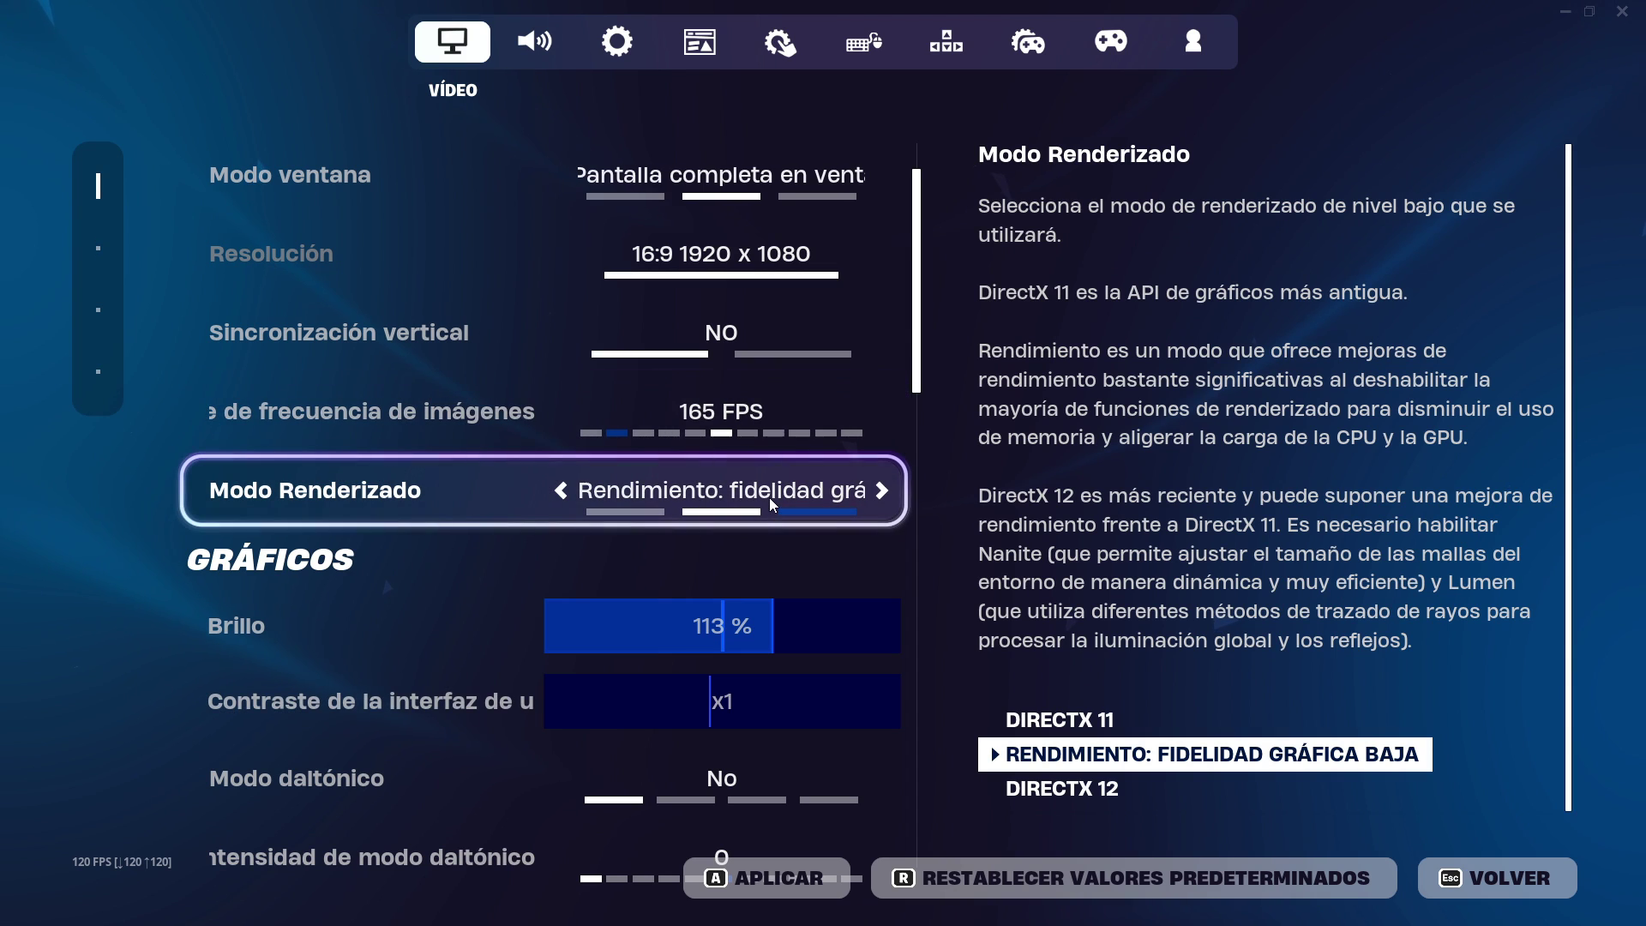
- Raise the brightness in the graphics section to 121 %
scroll(858, 343, "down", 3)
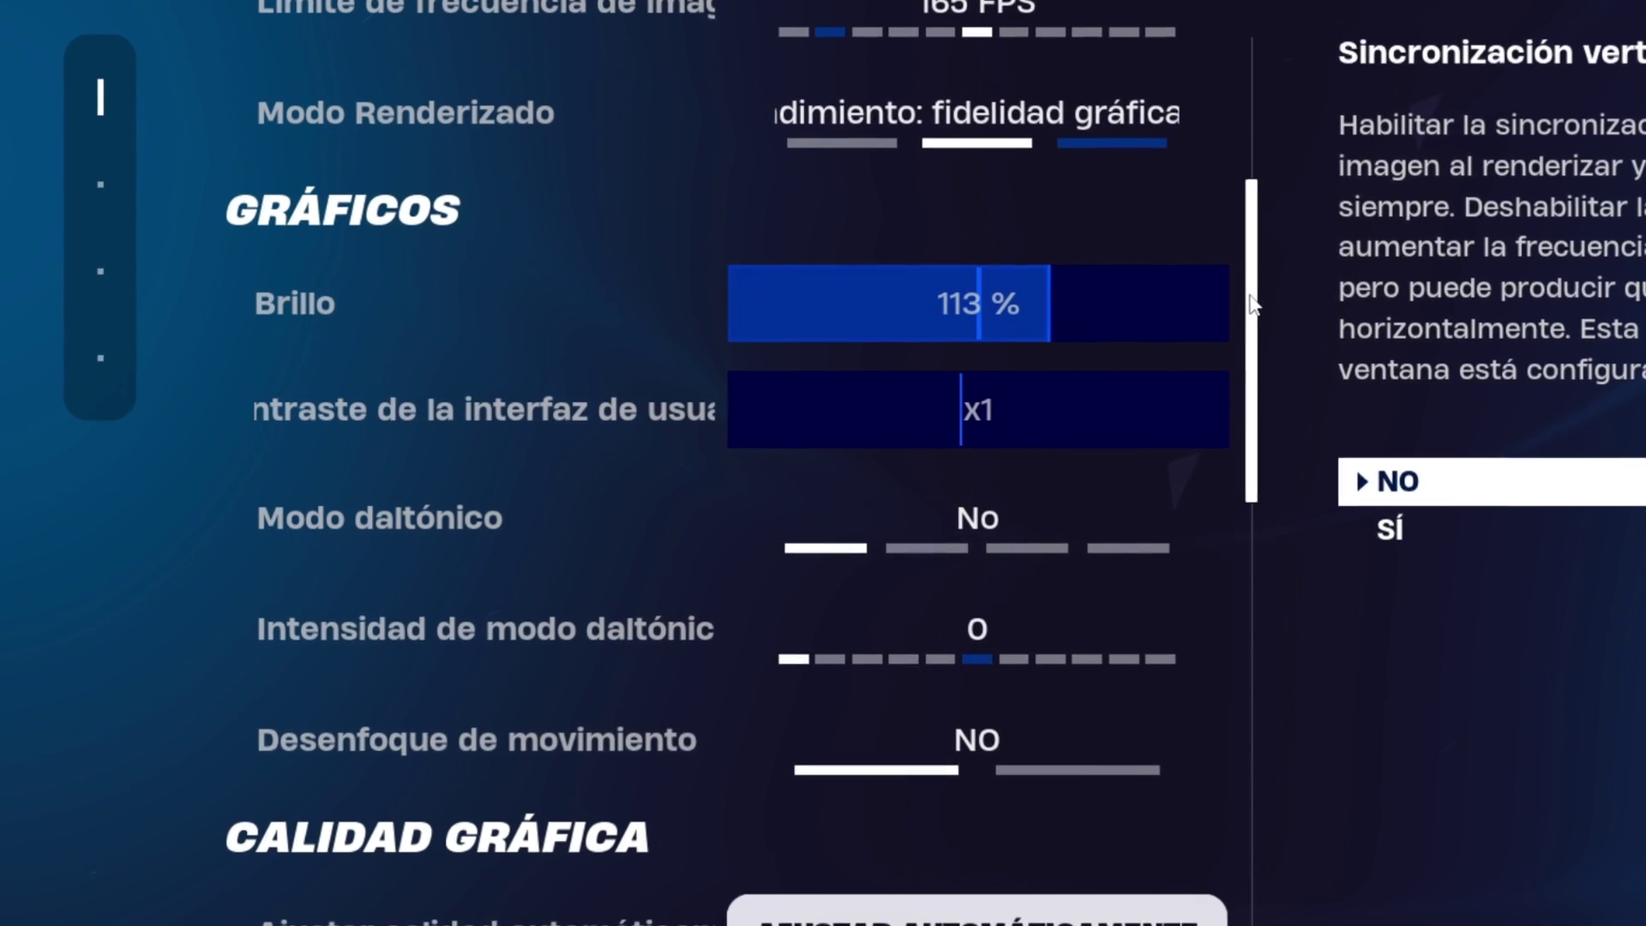
left_click_drag(1037, 302, 1082, 294)
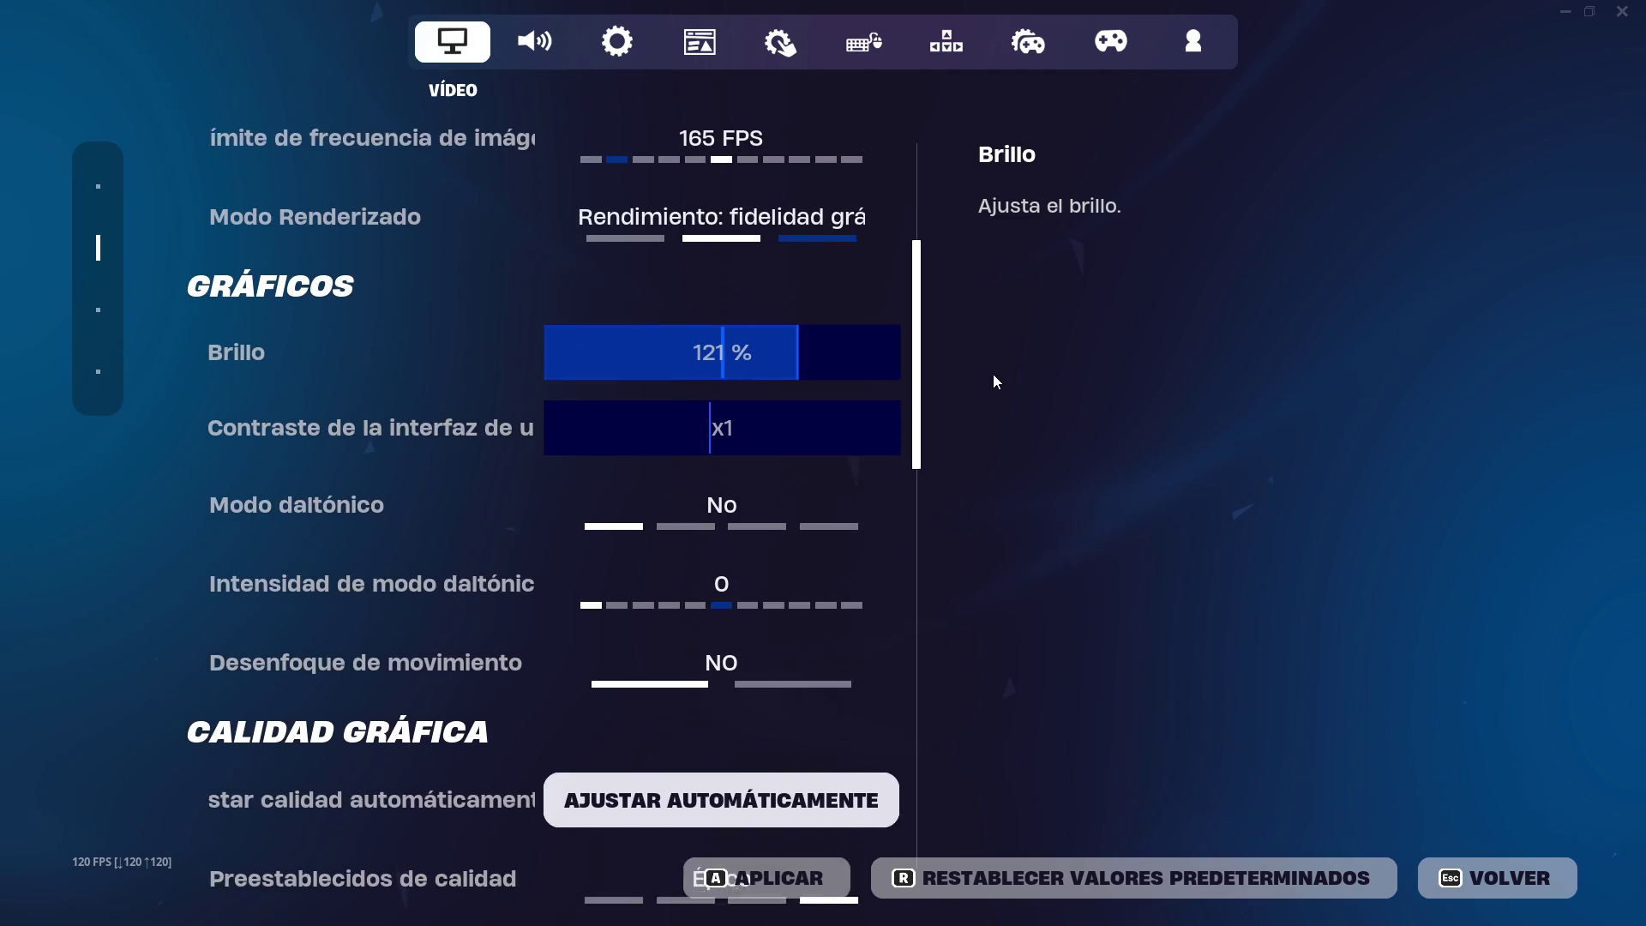
- Set the graphics quality preset to Baja
scroll(1409, 327, "down", 5)
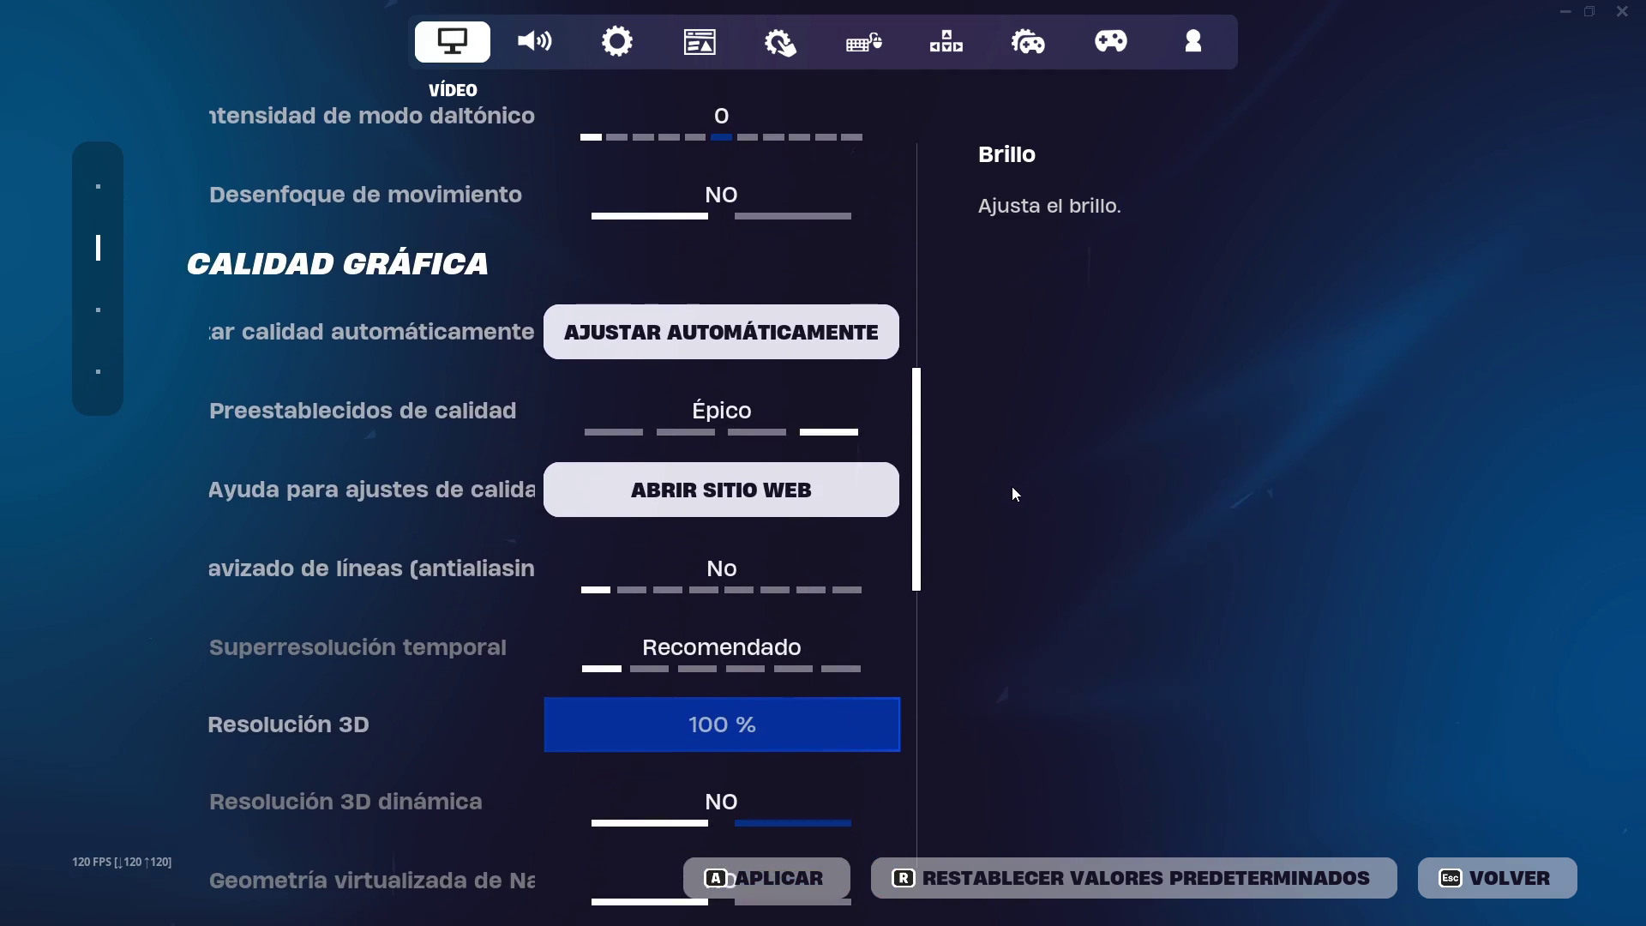
scroll(937, 426, "up", 5)
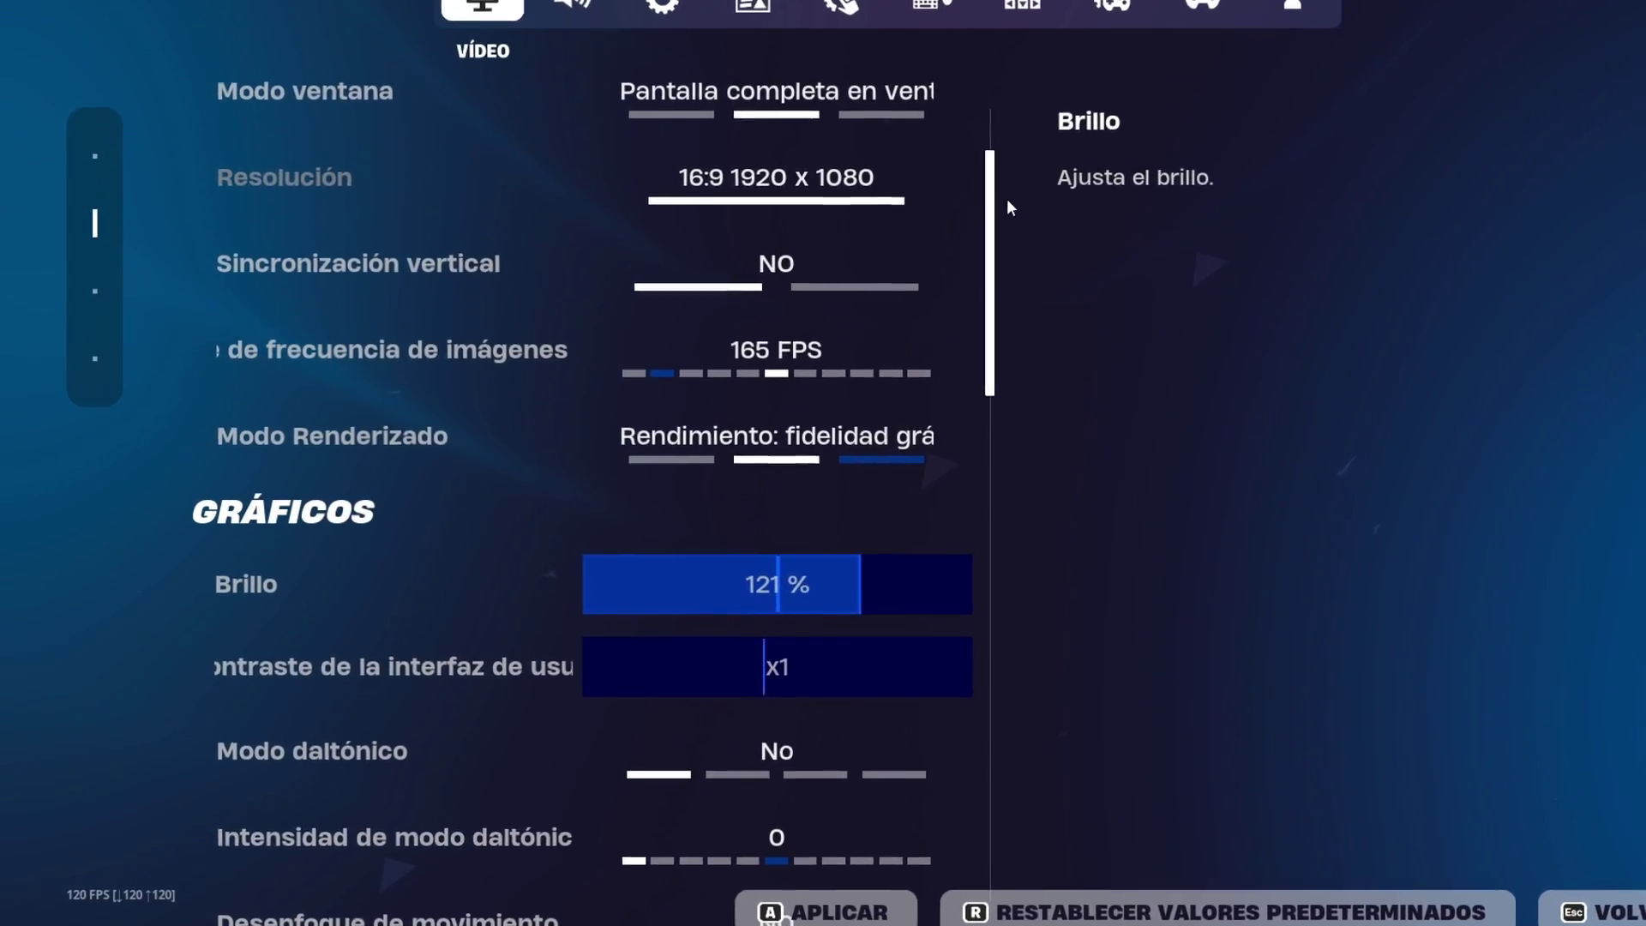
scroll(1072, 351, "down", 3)
scroll(1099, 386, "up", 1)
scroll(1101, 405, "down", 1)
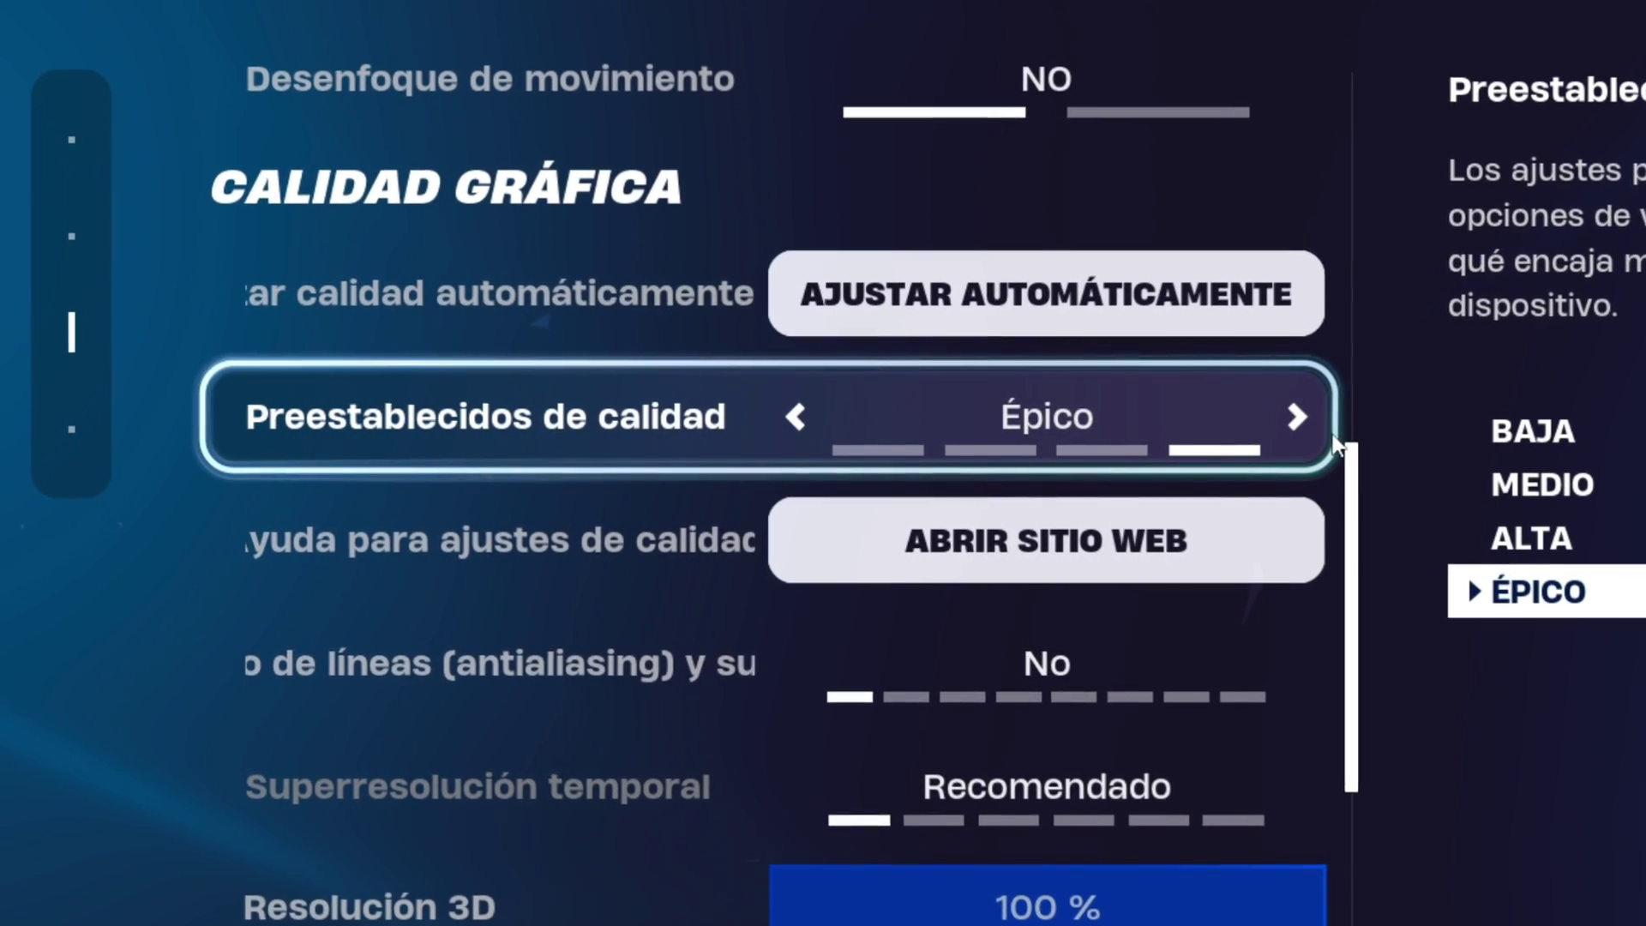
left_click(1305, 420)
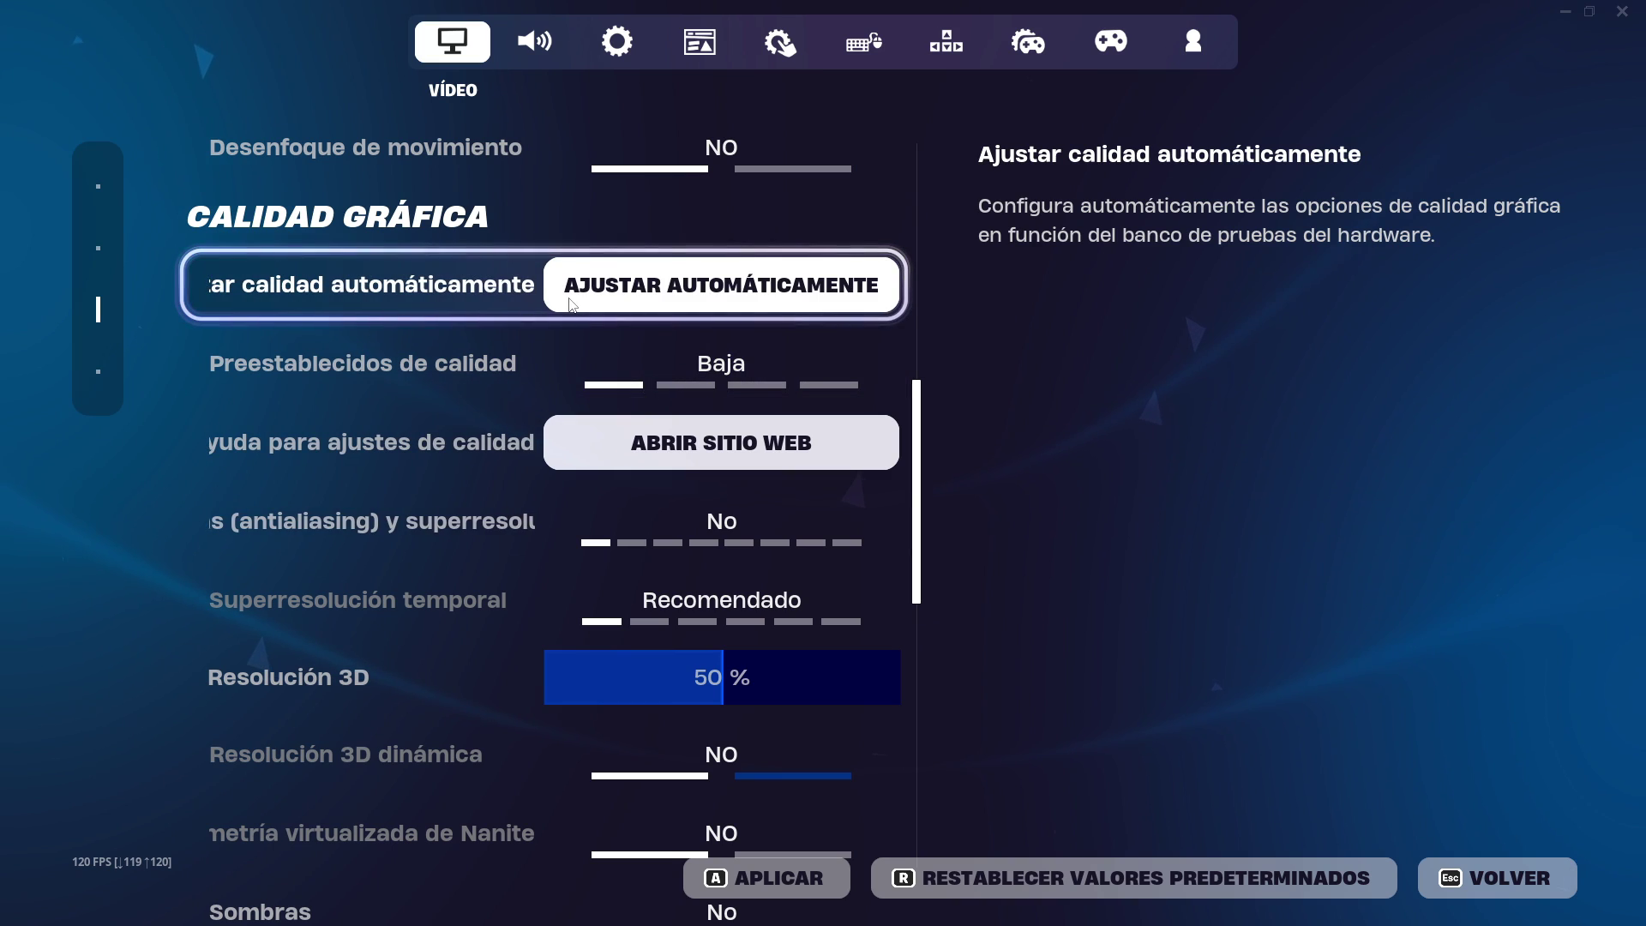
- Lower the 3D resolution to 9 %, then apply the video settings and test them in the match
scroll(572, 304, "down", 10)
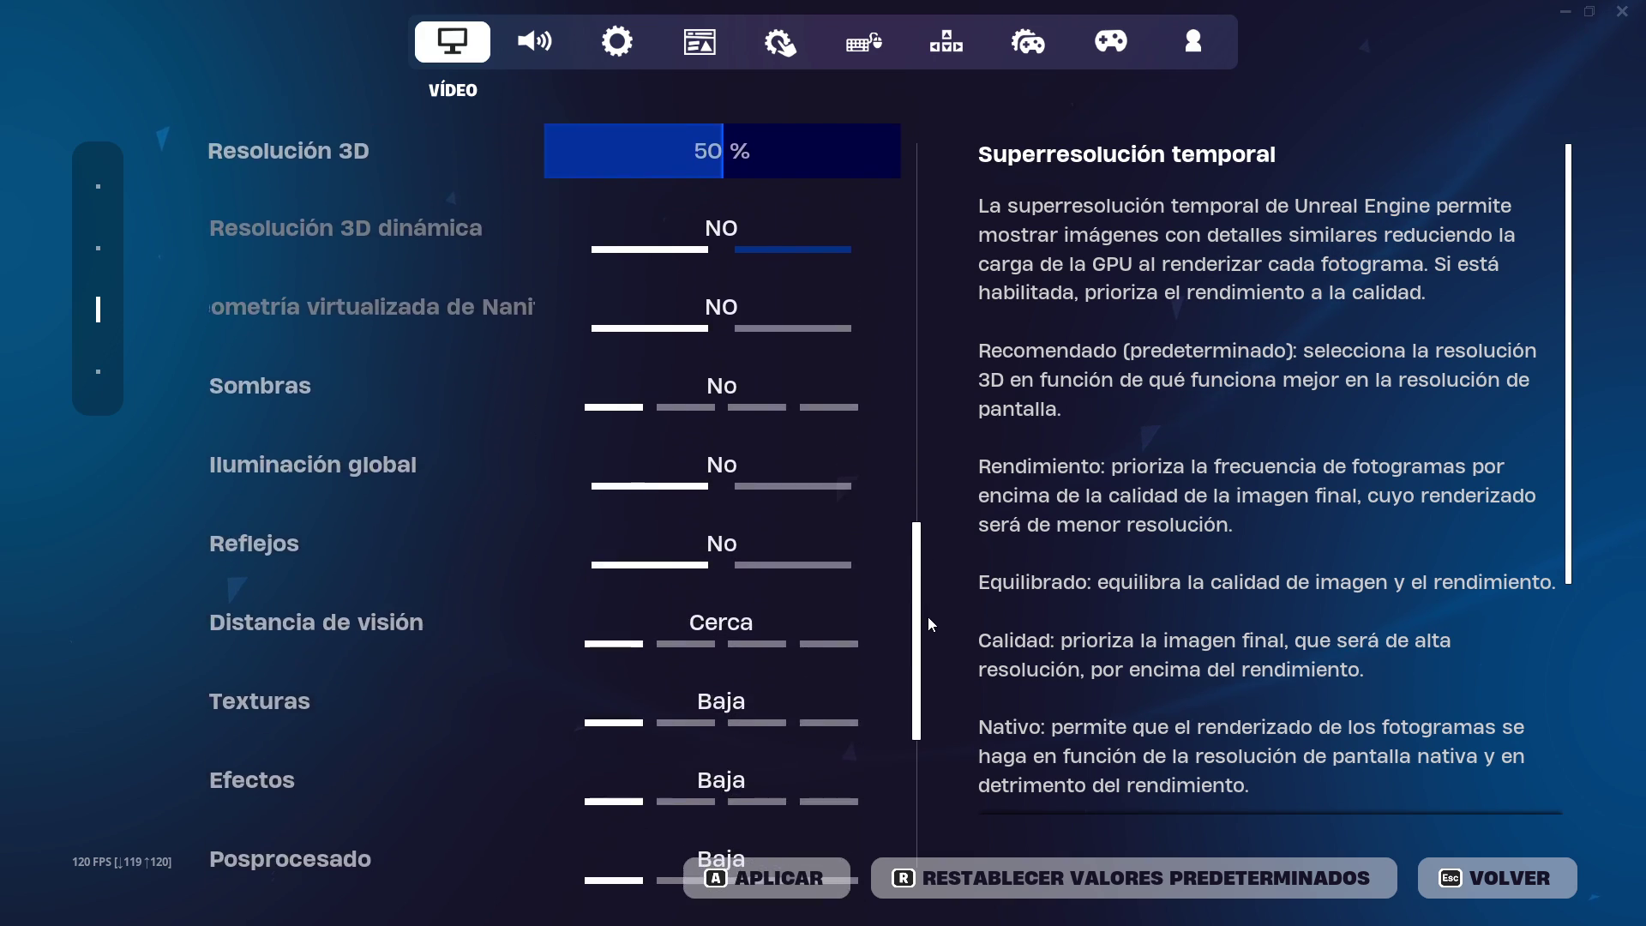
scroll(947, 532, "up", 10)
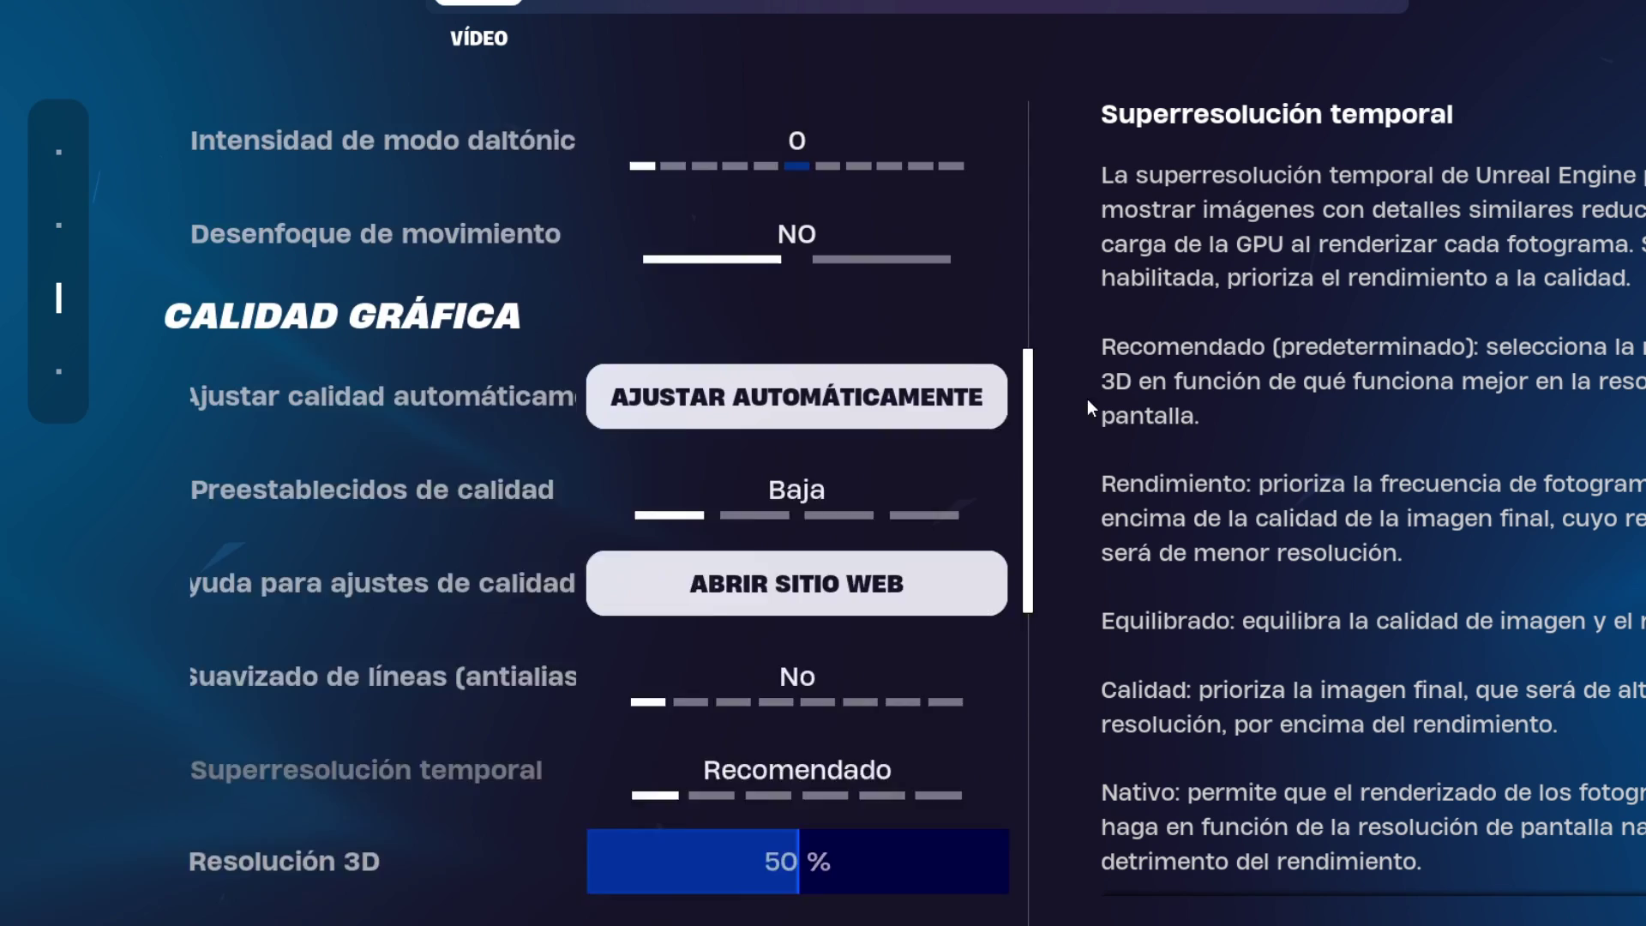
scroll(1089, 463, "down", 3)
scroll(1103, 519, "up", 1)
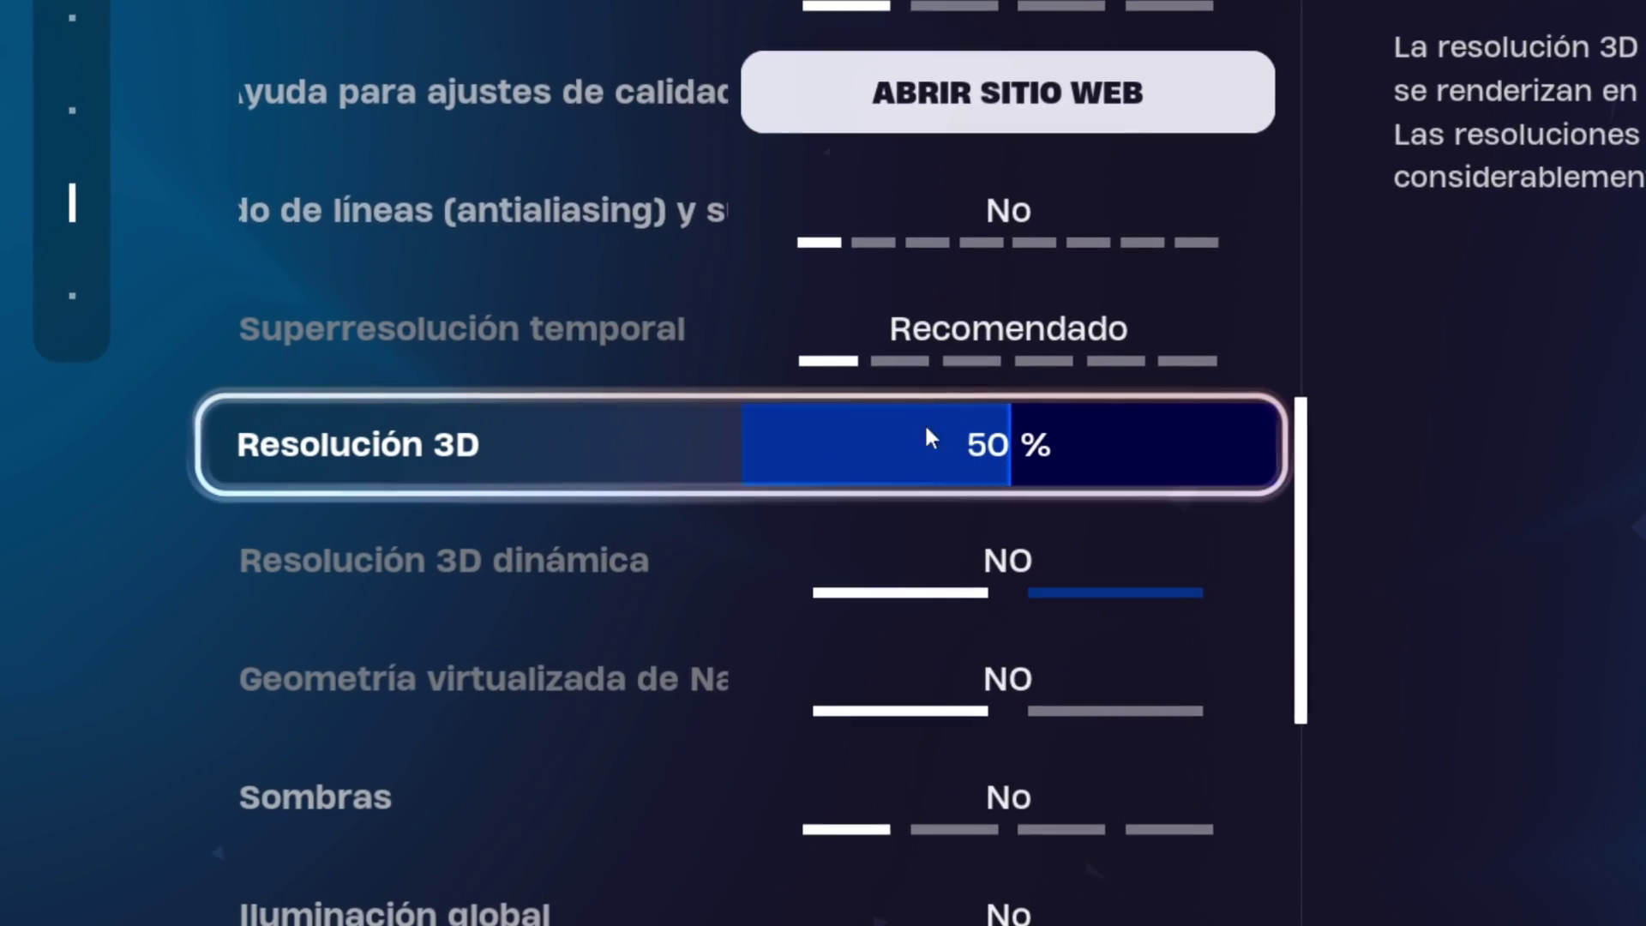
left_click_drag(935, 413, 823, 451)
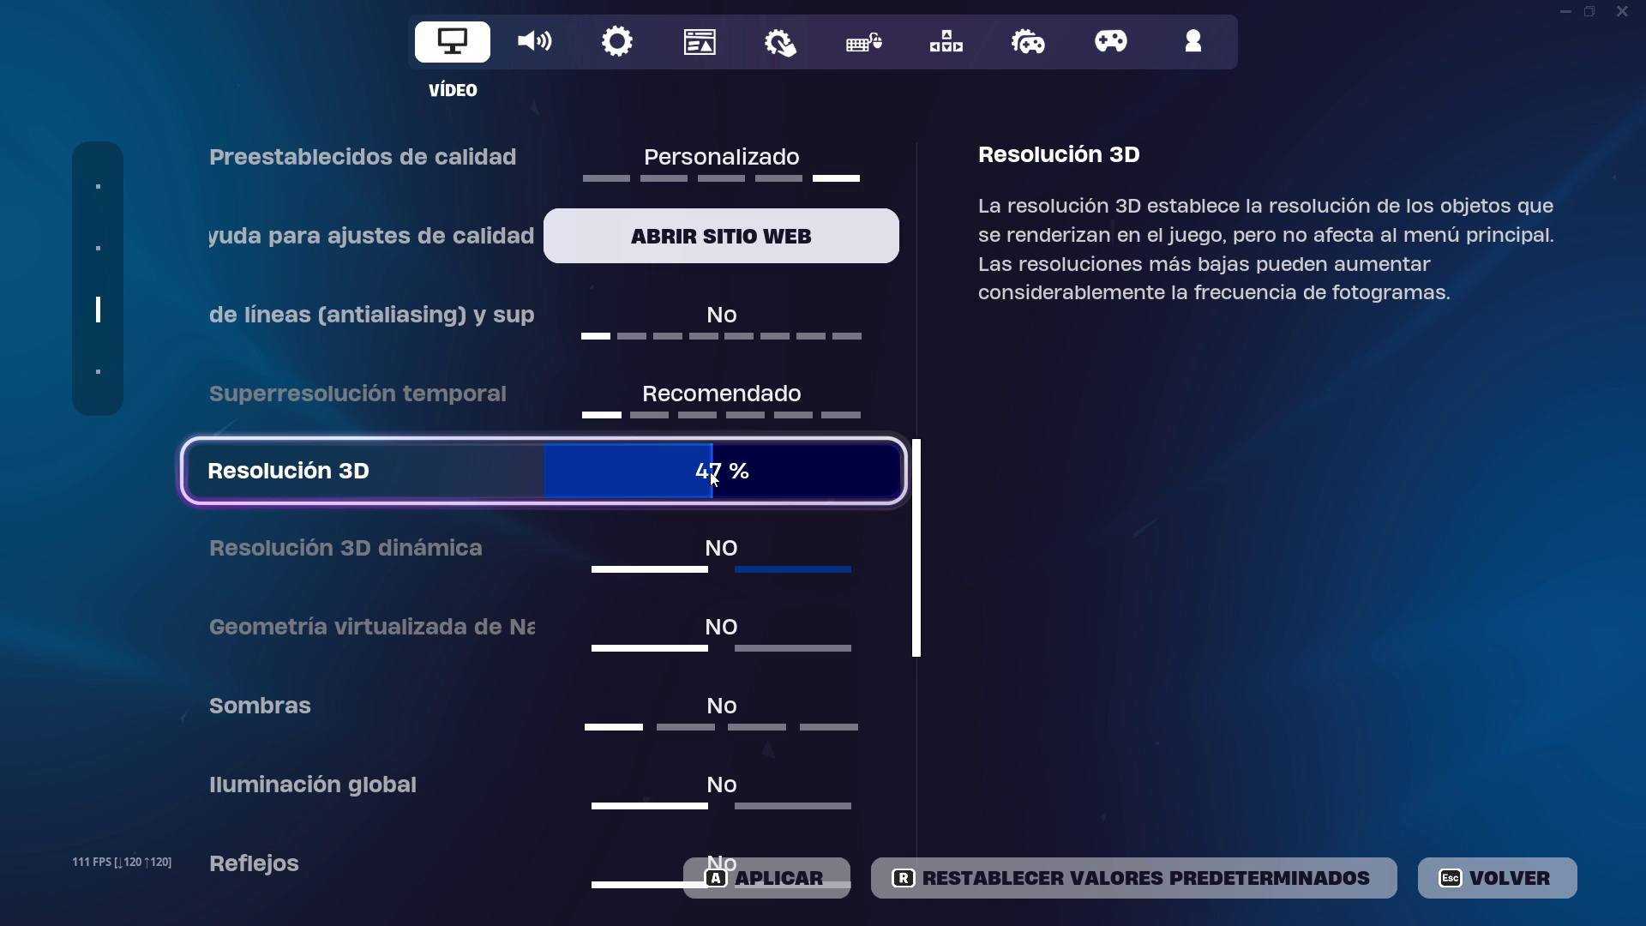
left_click_drag(681, 474, 576, 464)
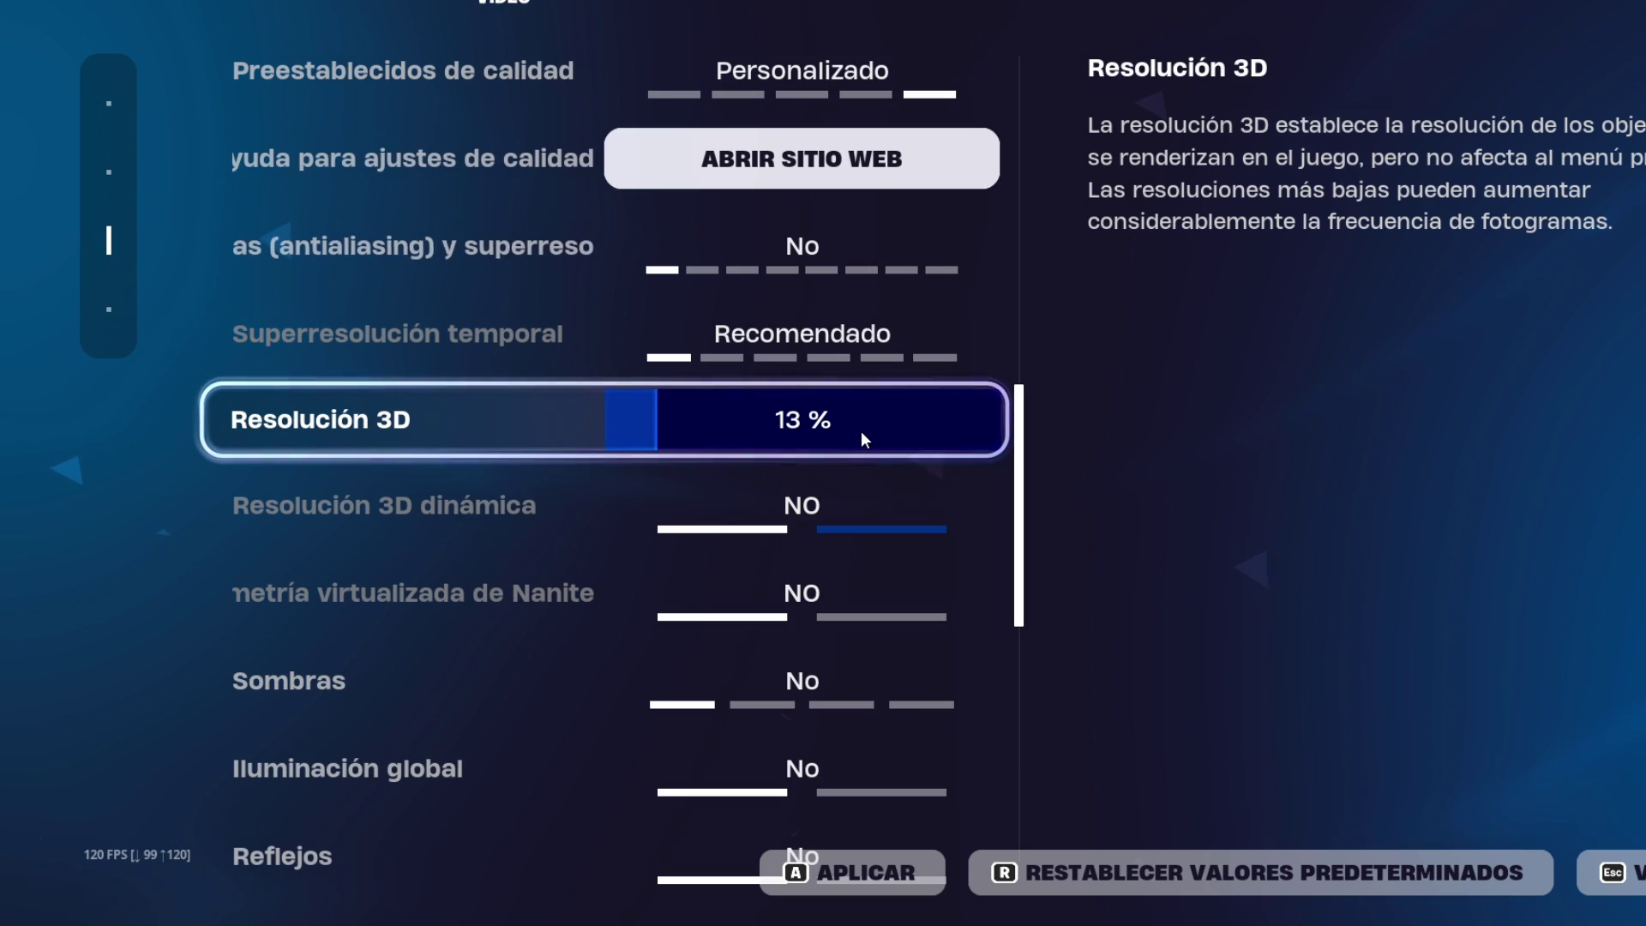
left_click_drag(656, 425, 642, 421)
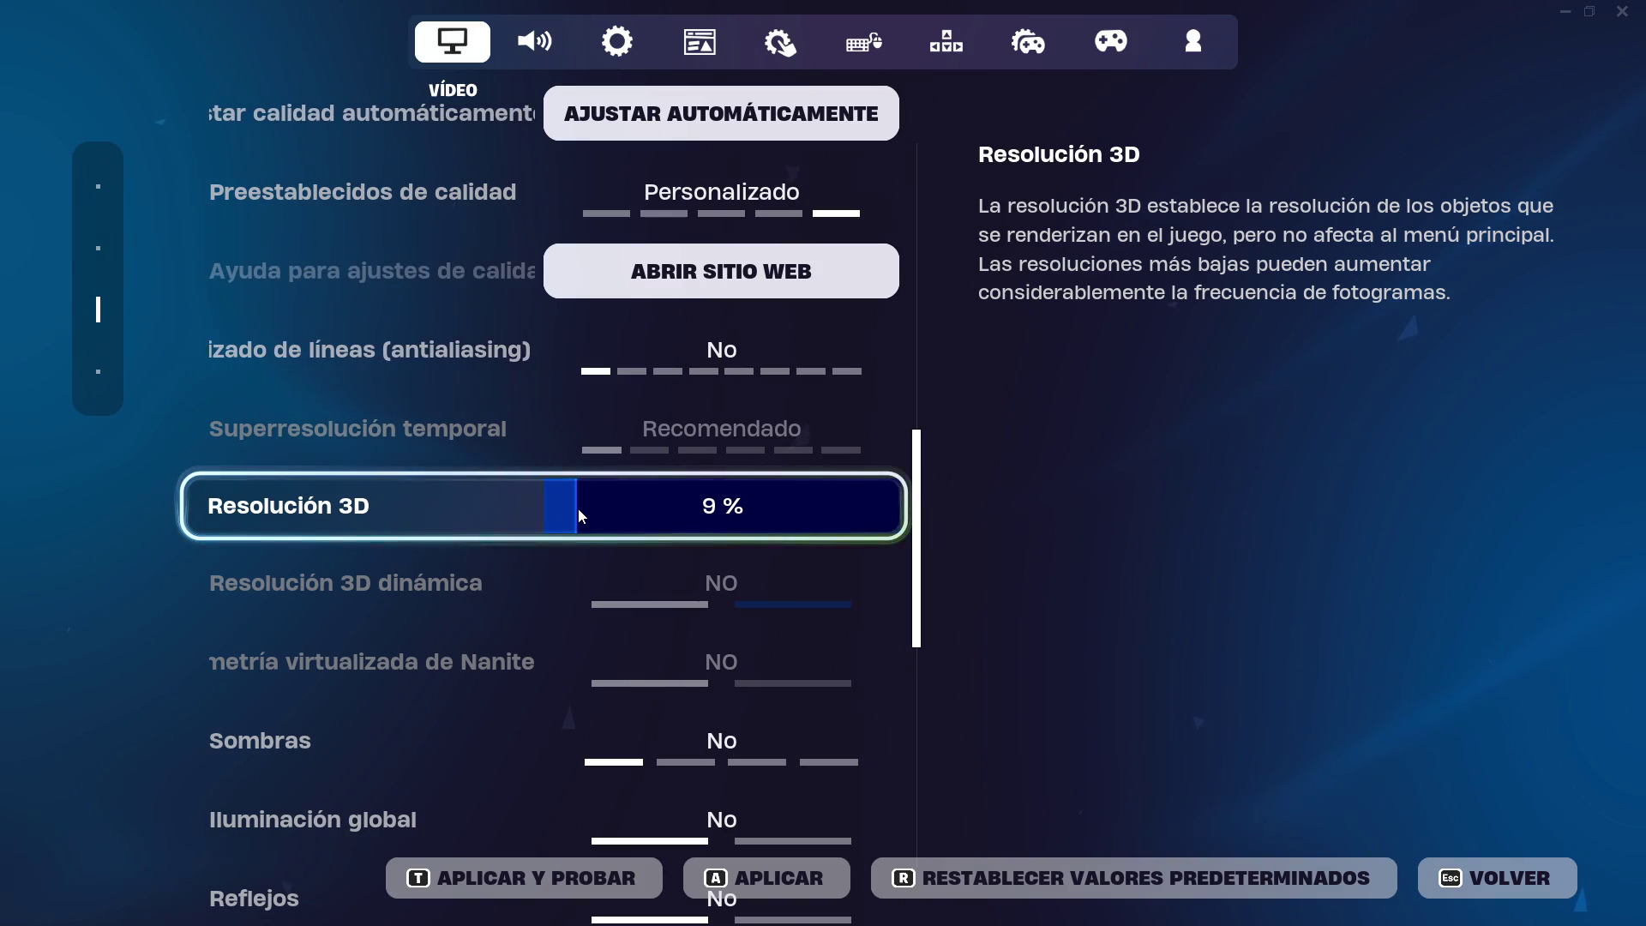
key("t")
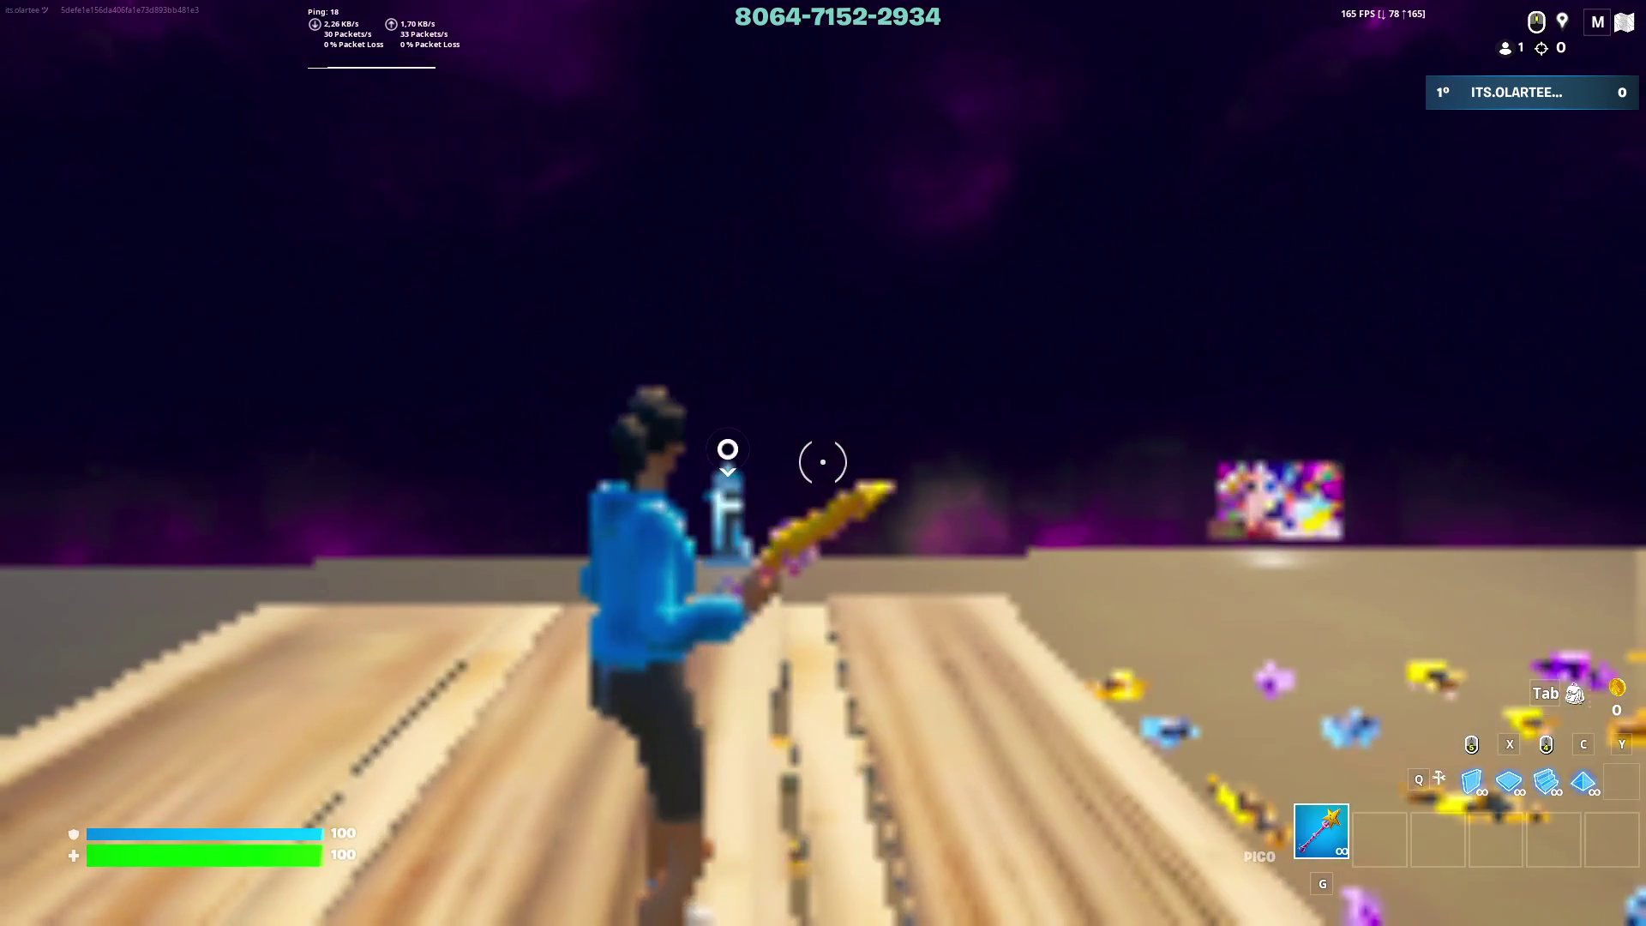
- Raise the 3D resolution to 100 %, apply the change and test it in the match
key("Escape")
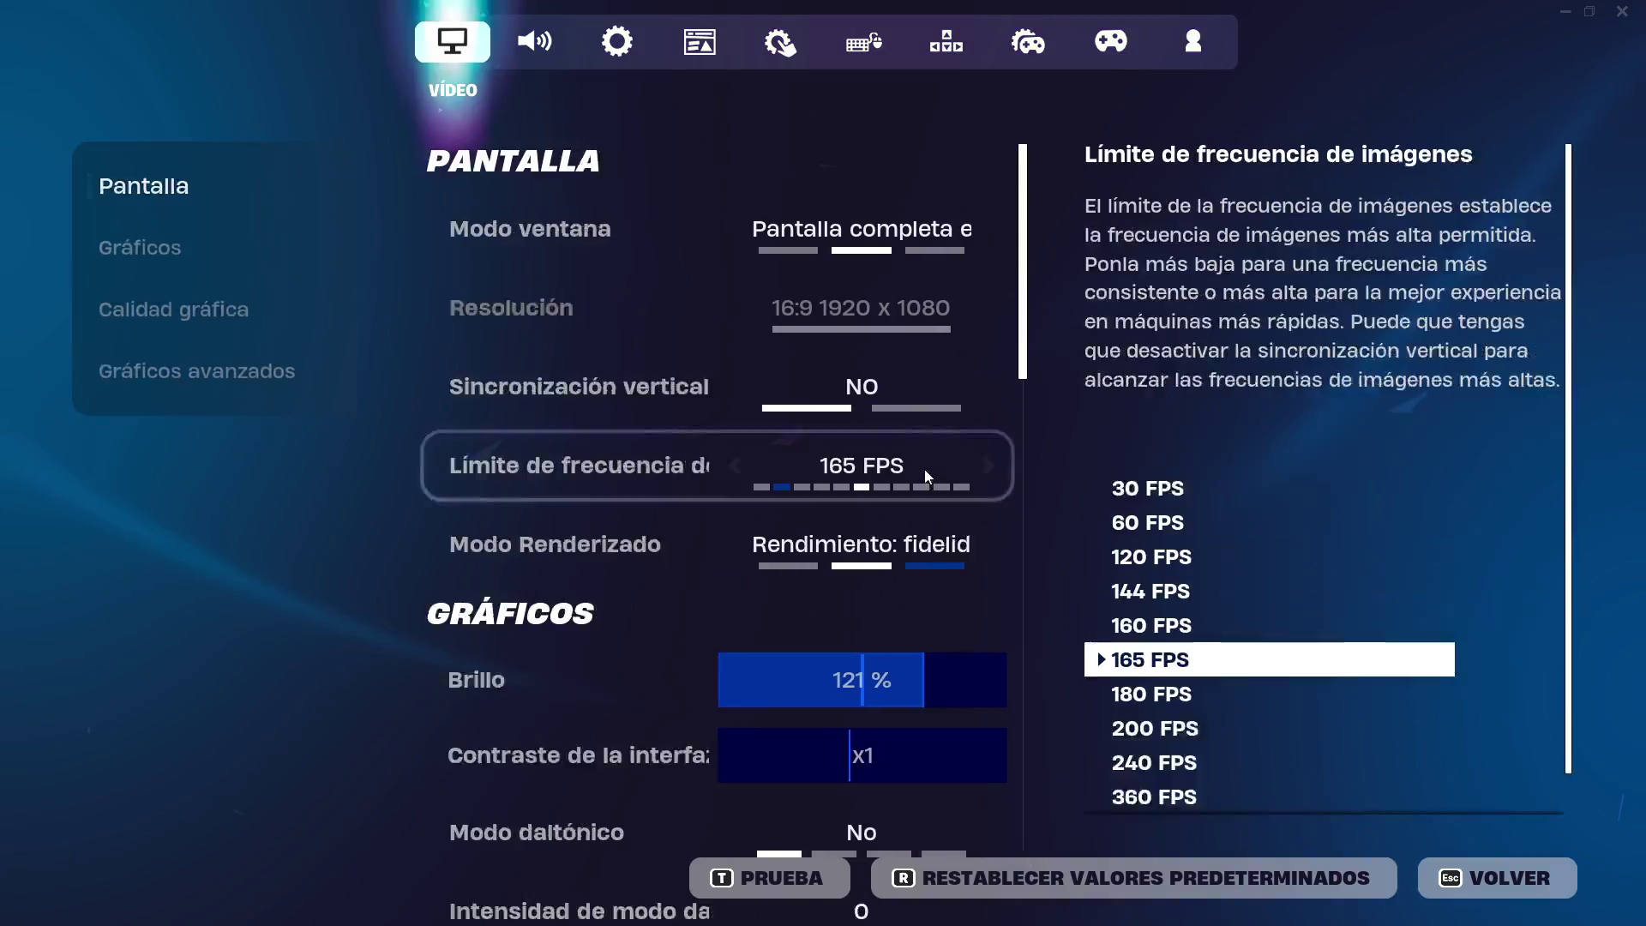
left_click_drag(923, 312, 901, 598)
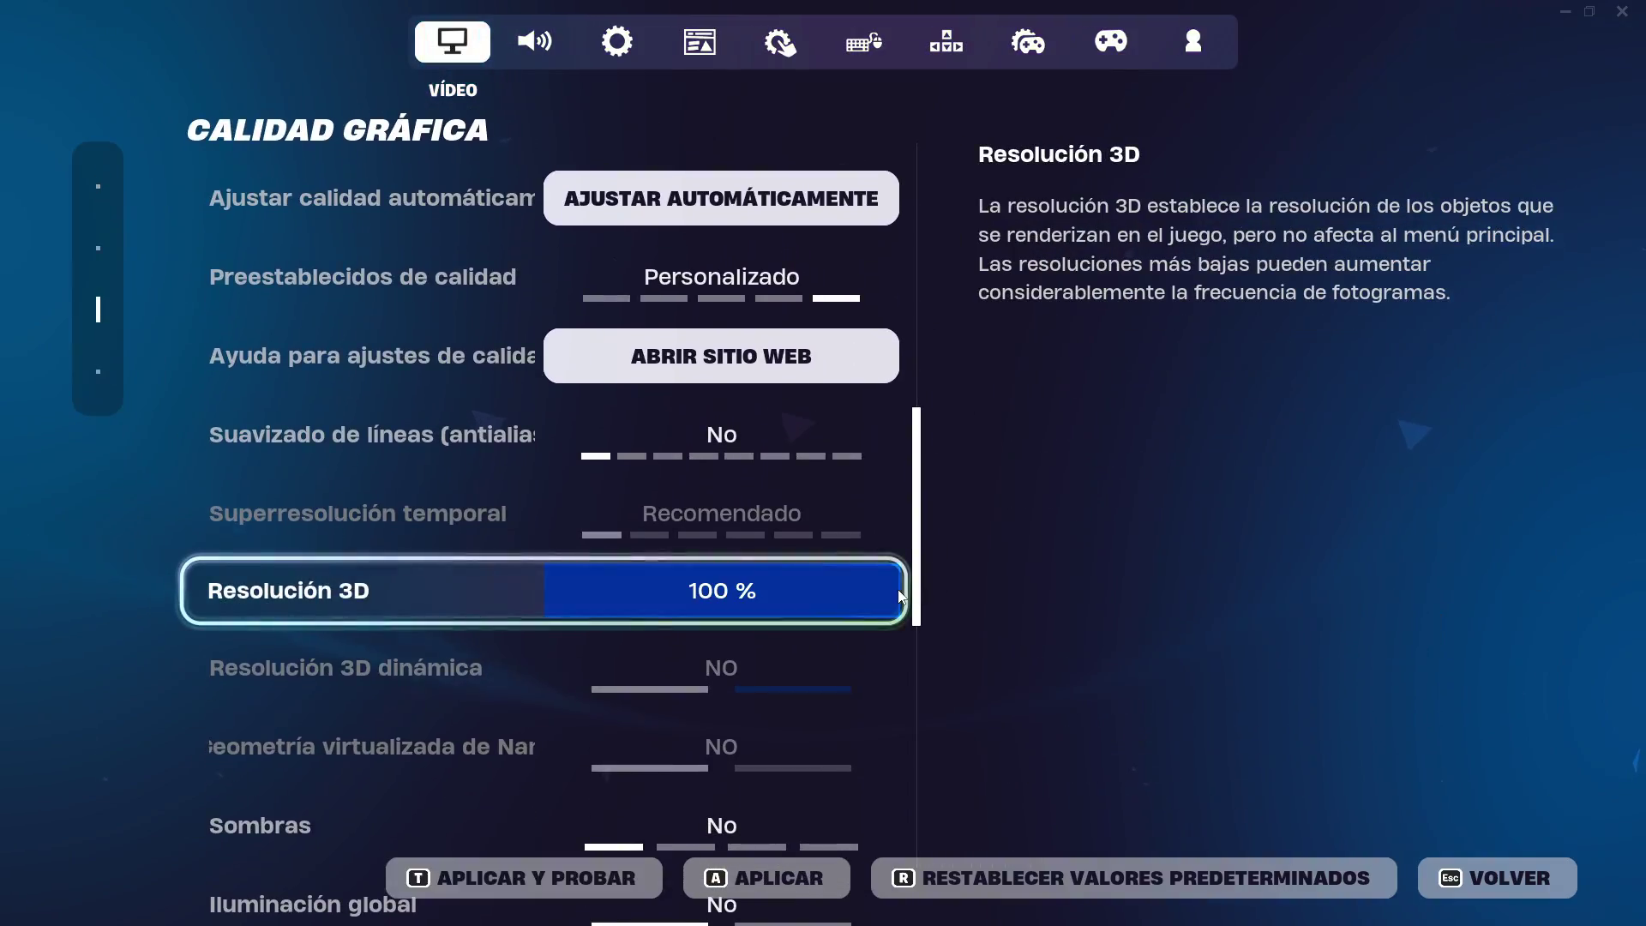
key("t")
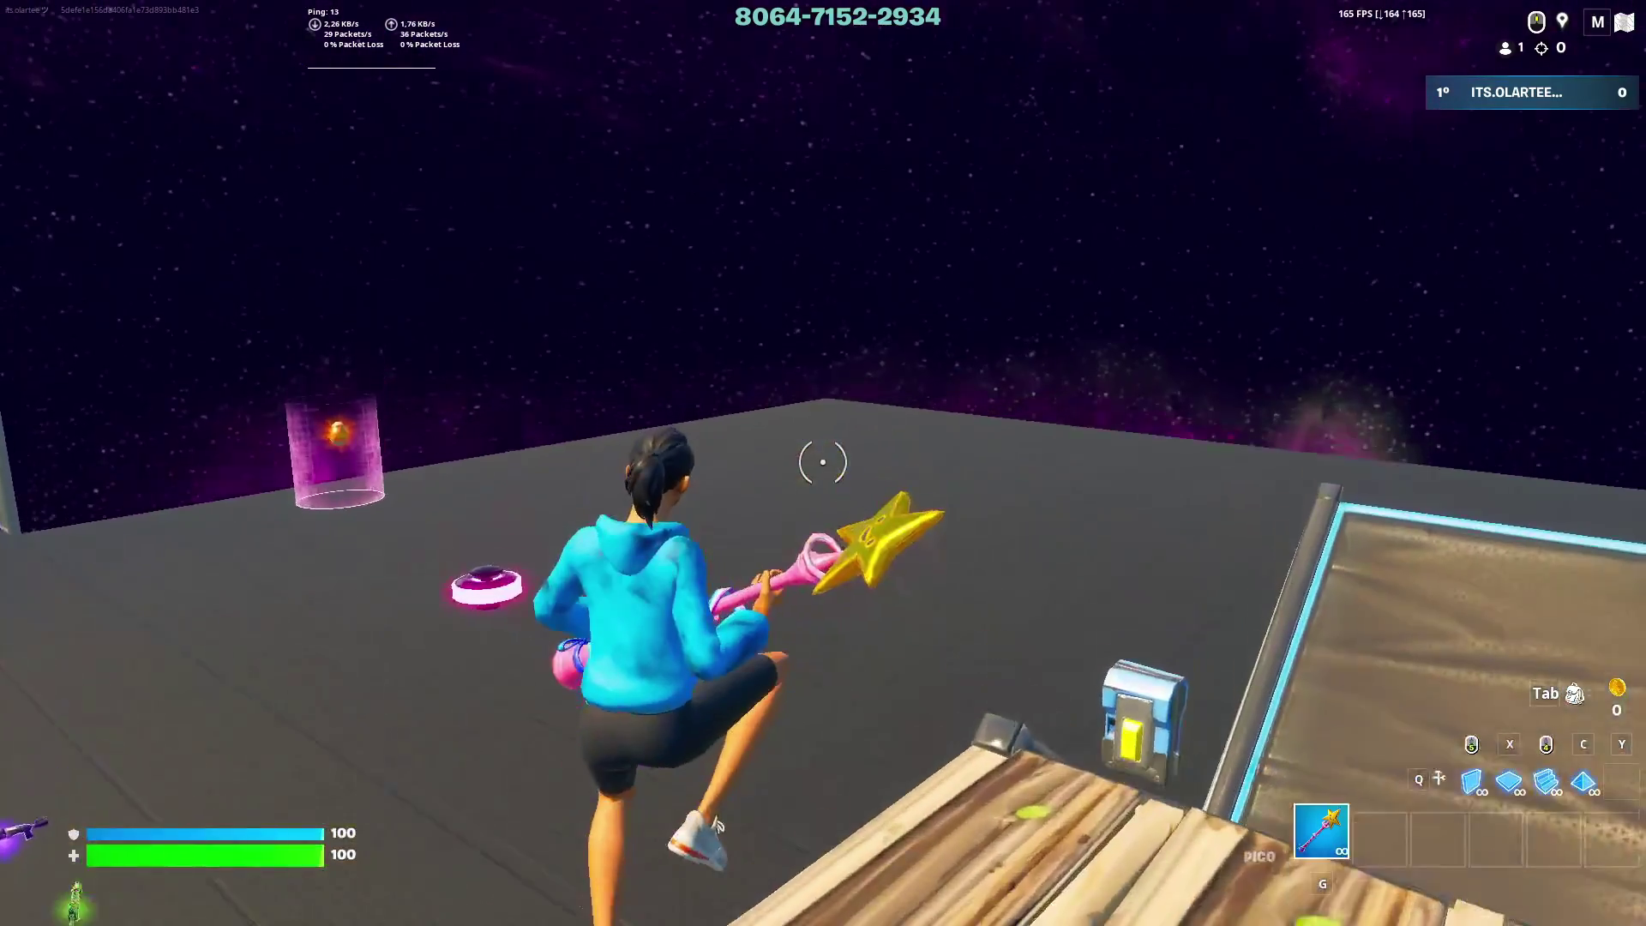
- Lower the 3D resolution to 0 %, apply it and move around the match to test the picture
key("Escape")
left_click(1132, 693)
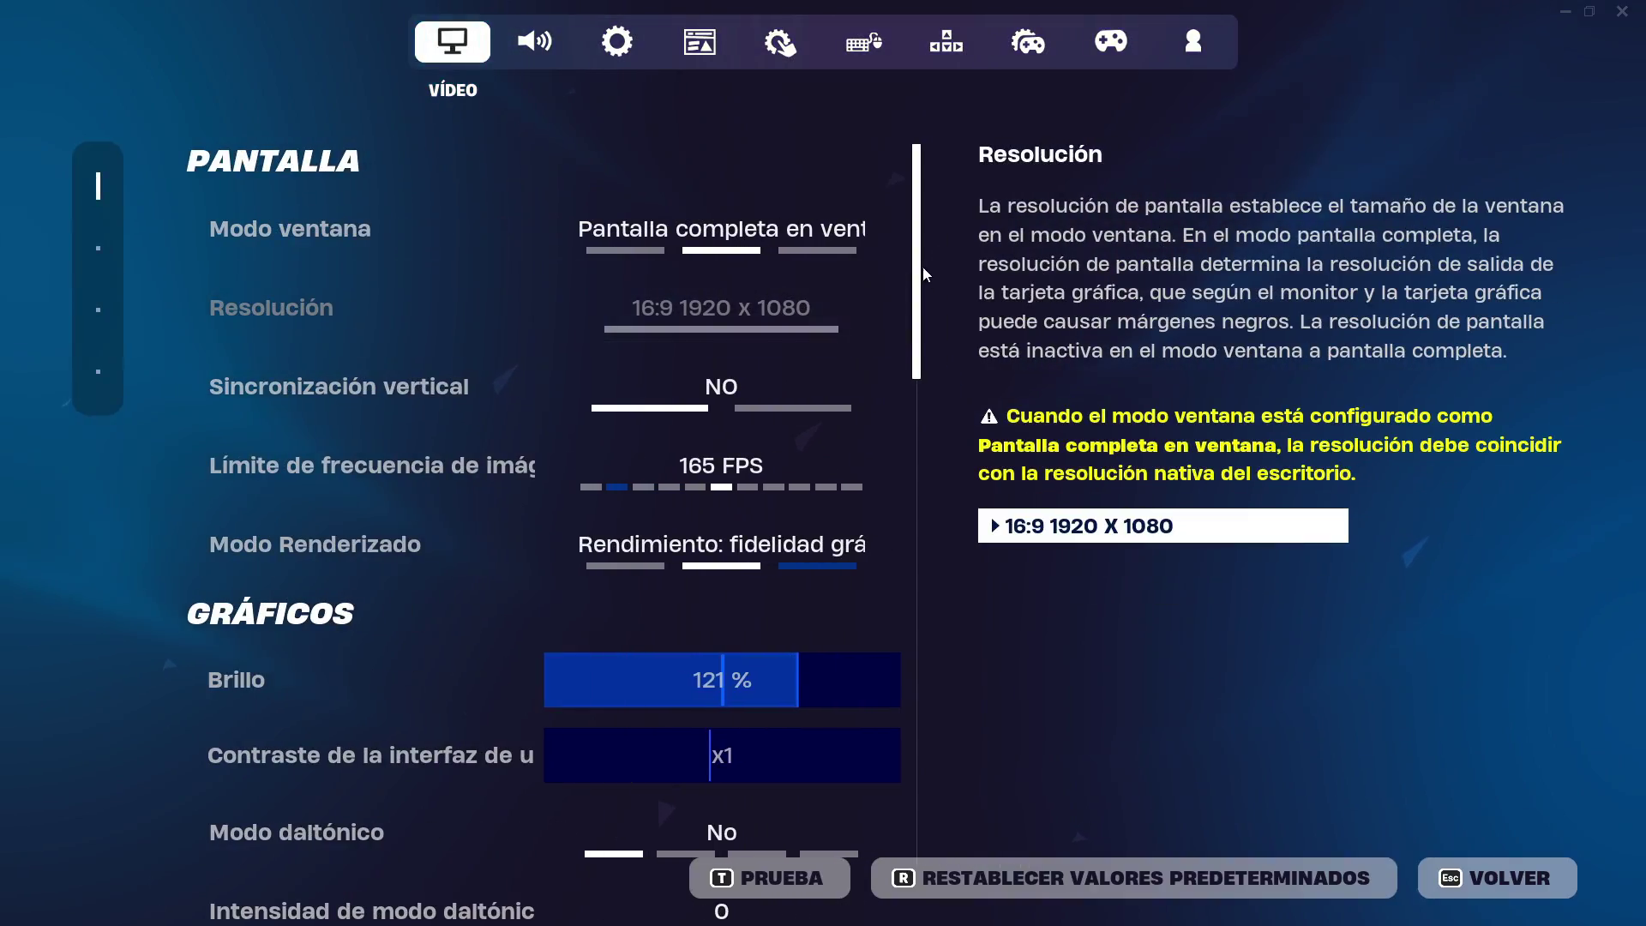
left_click_drag(922, 266, 954, 556)
left_click_drag(597, 487, 532, 495)
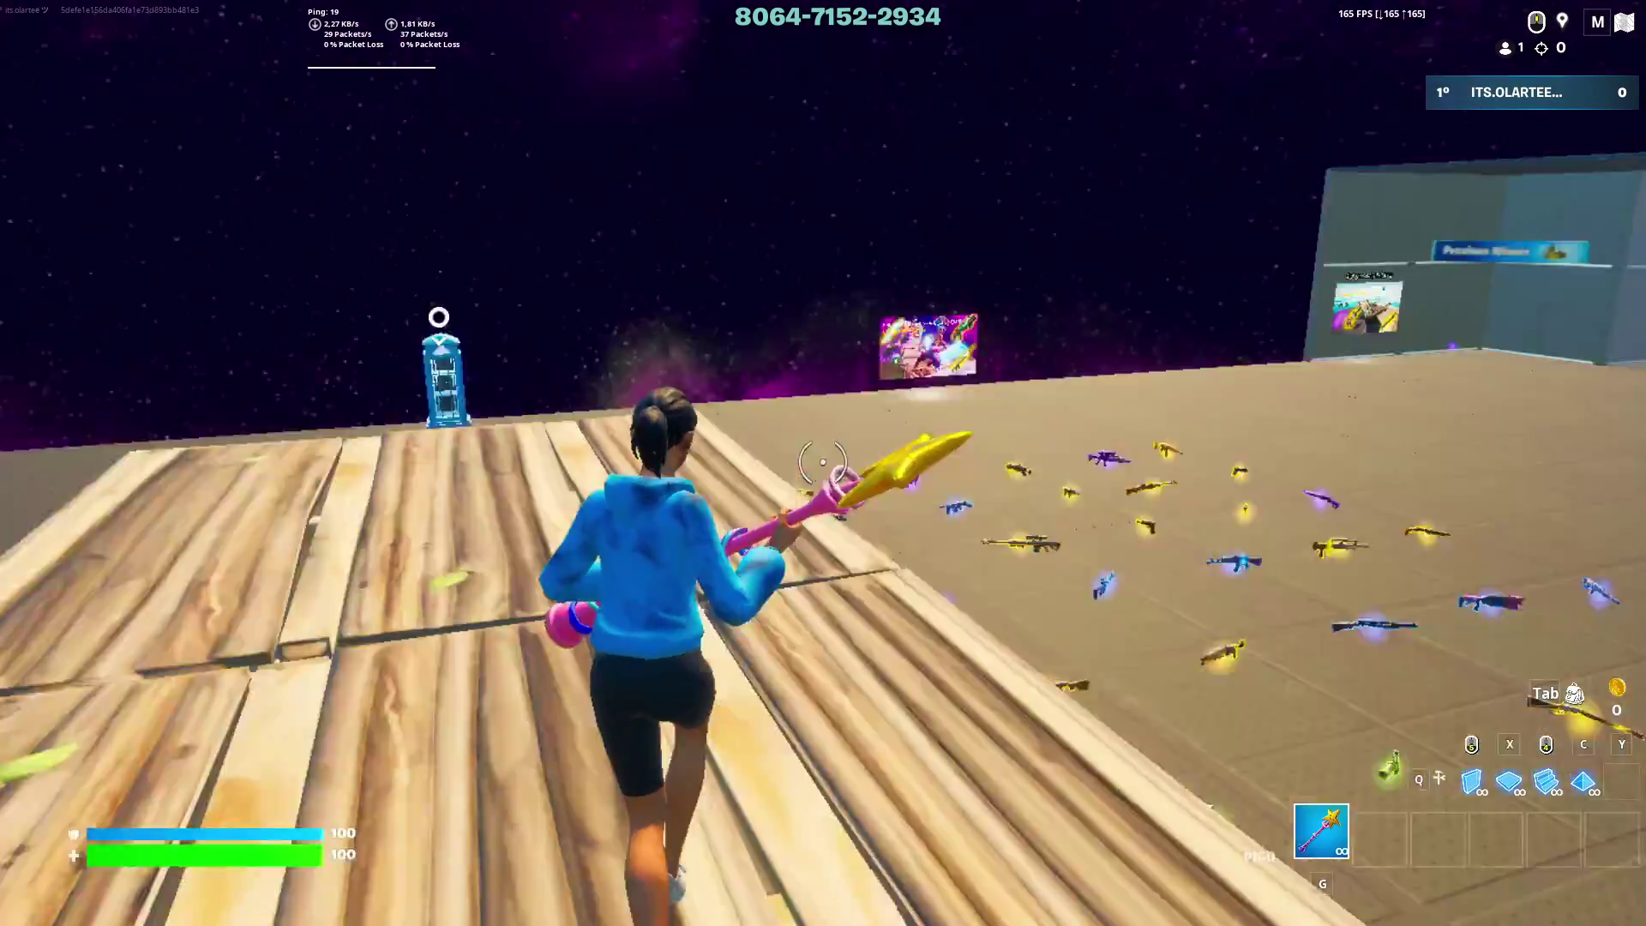
key("w")
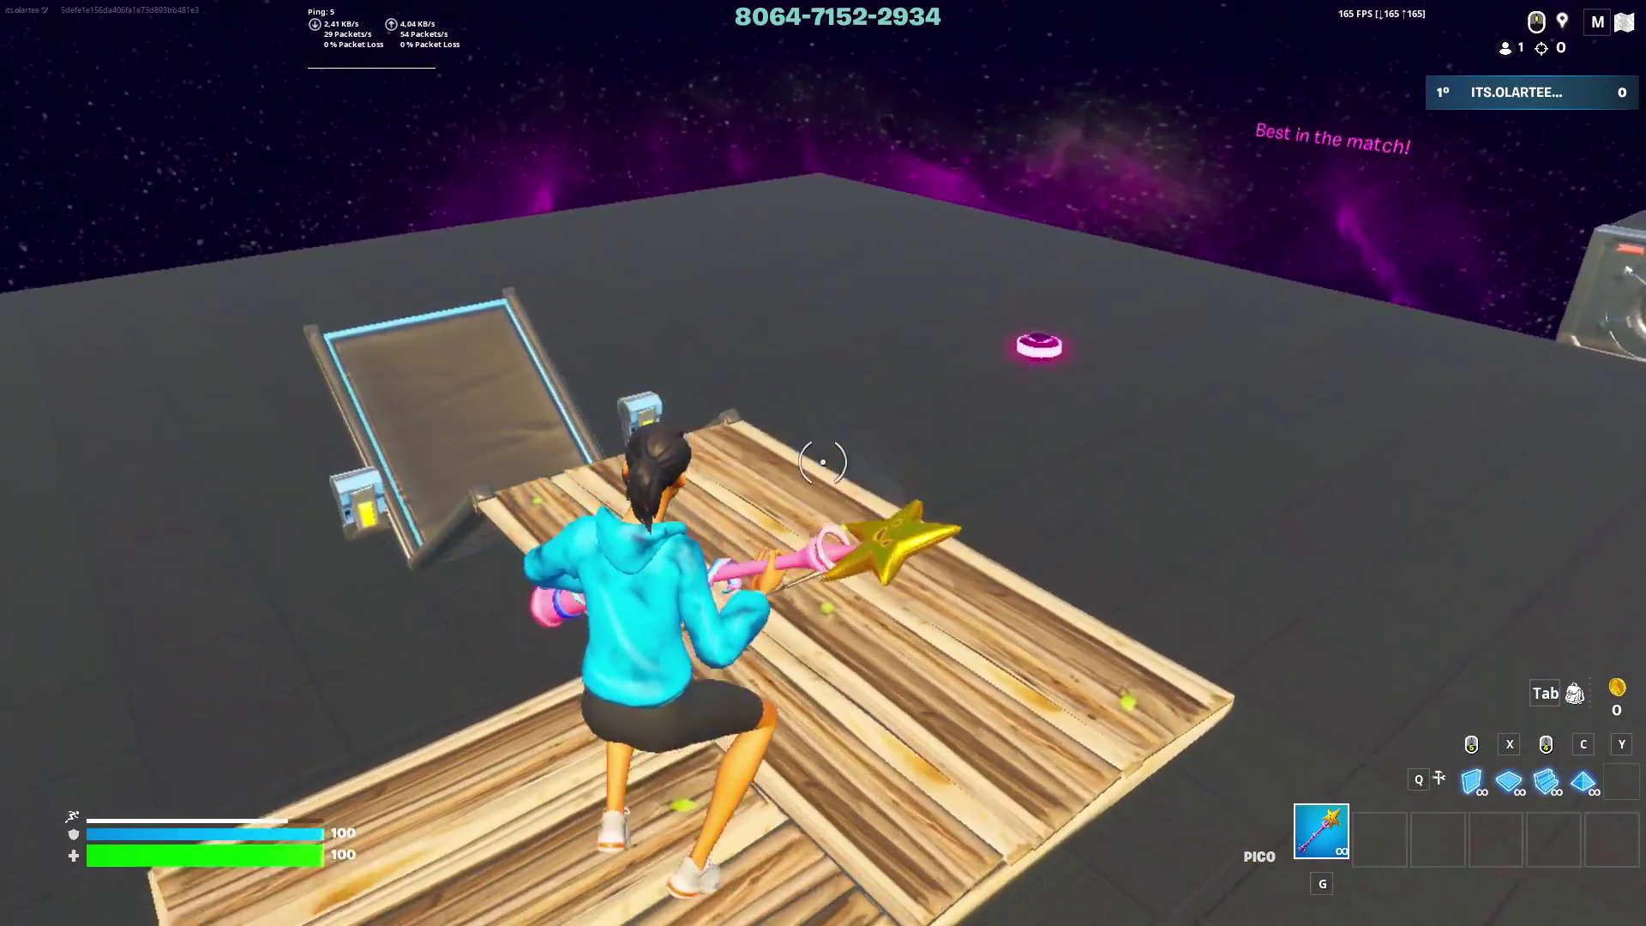
key("w")
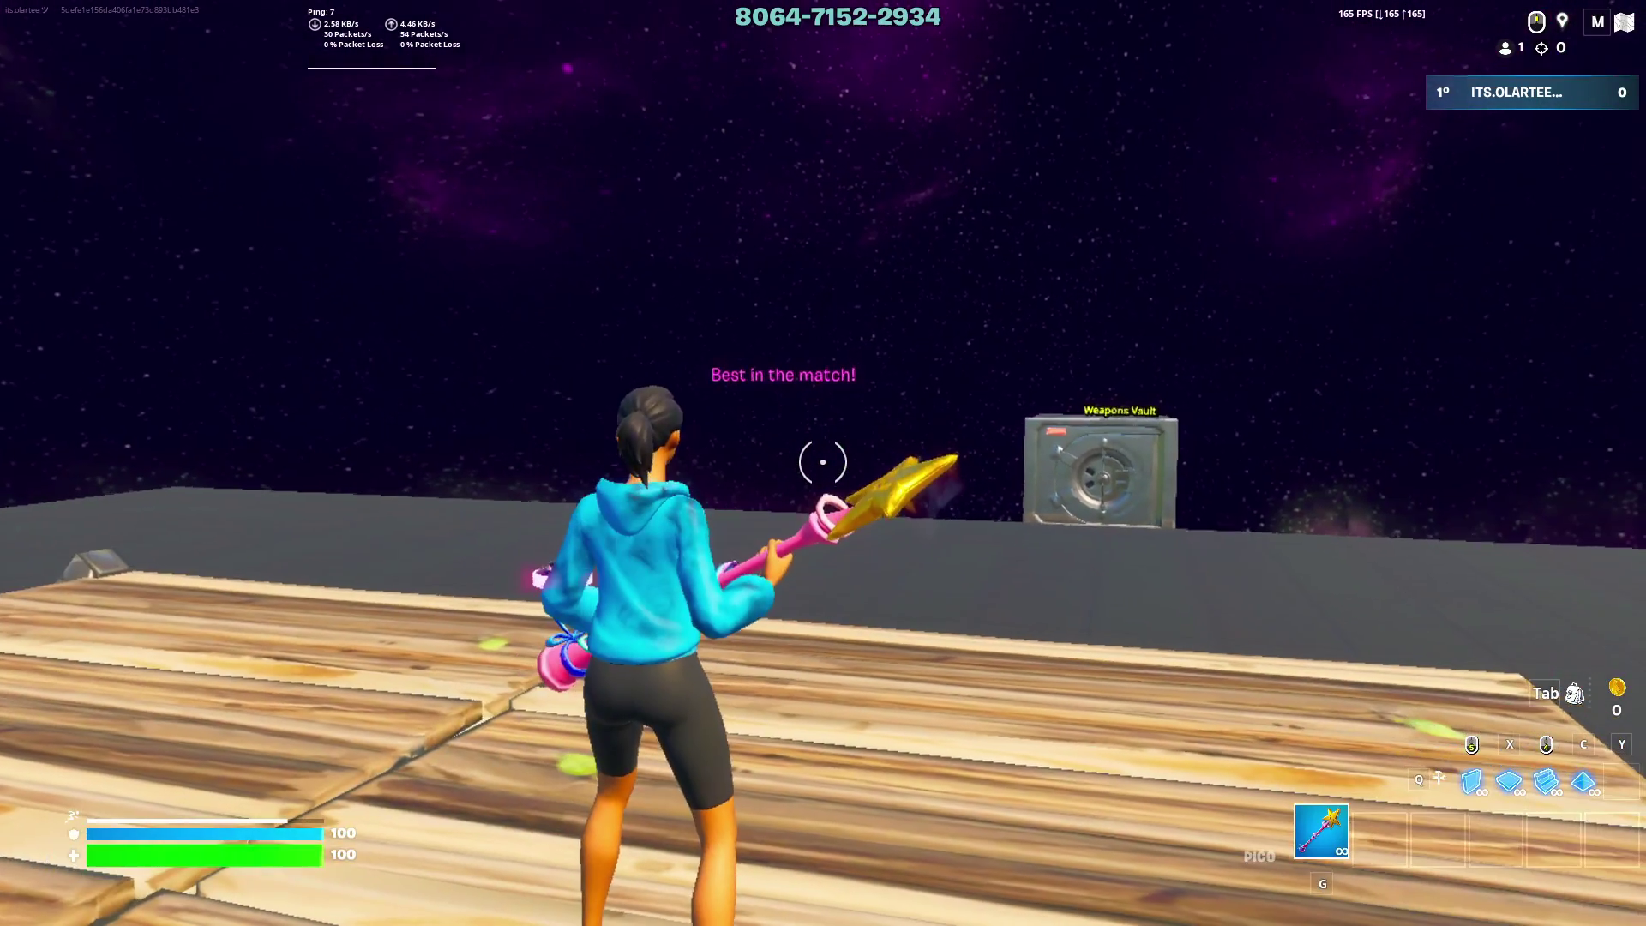
key("w")
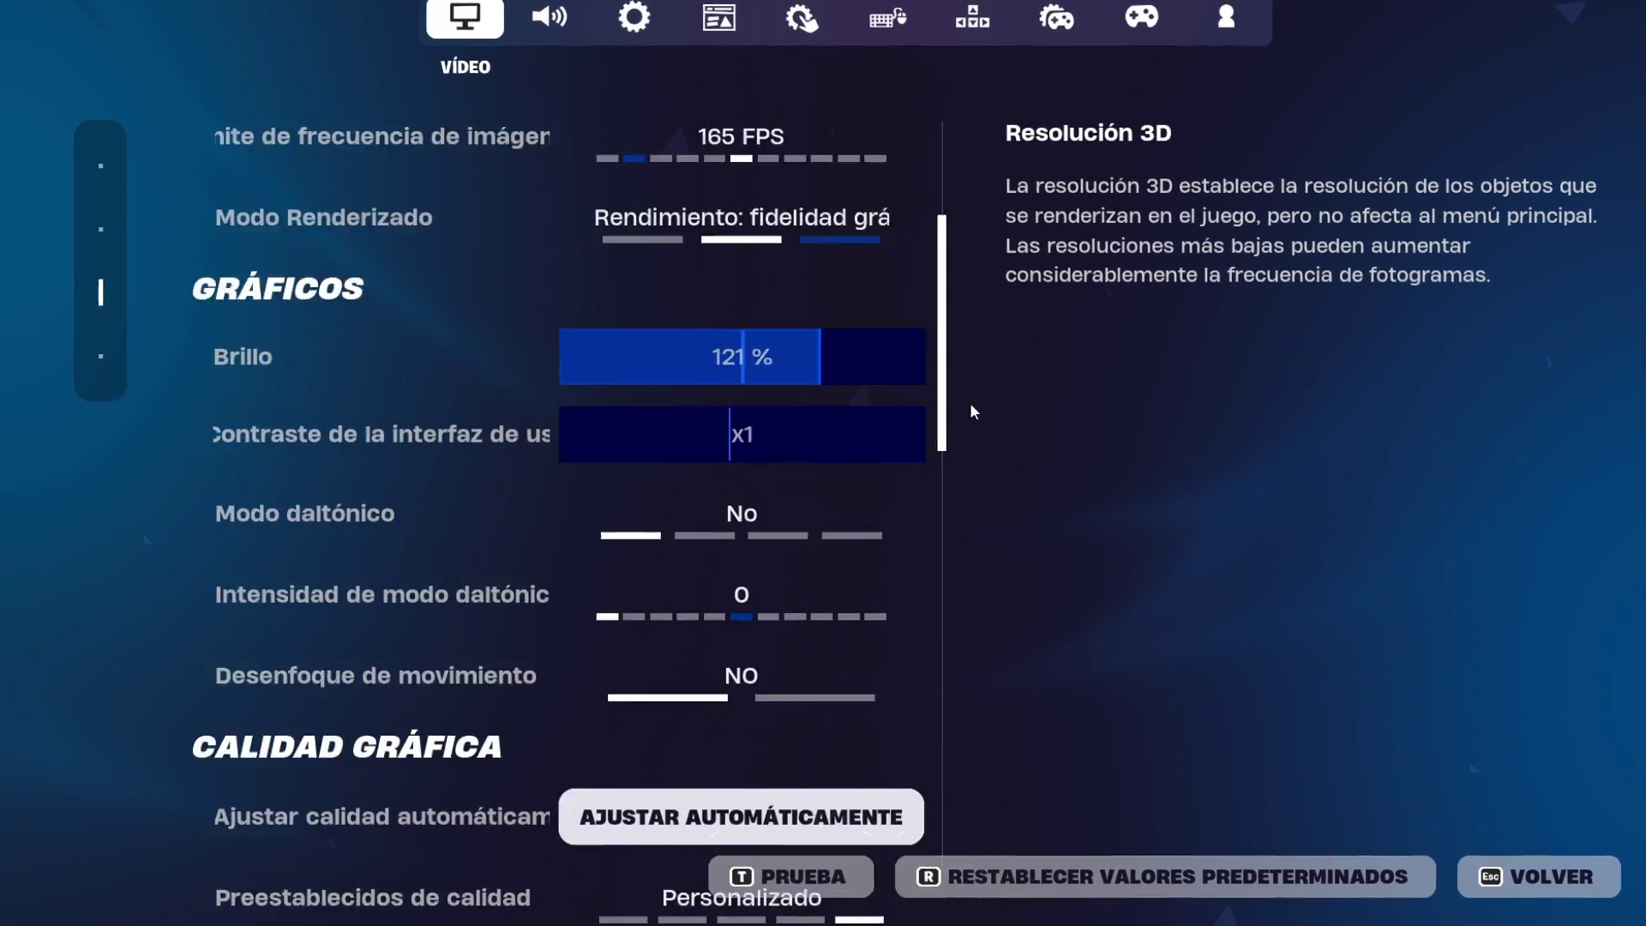
- Try a 3D resolution of about 62 % in the graphics quality section and finally set it to 100 %
scroll(969, 403, "down", 8)
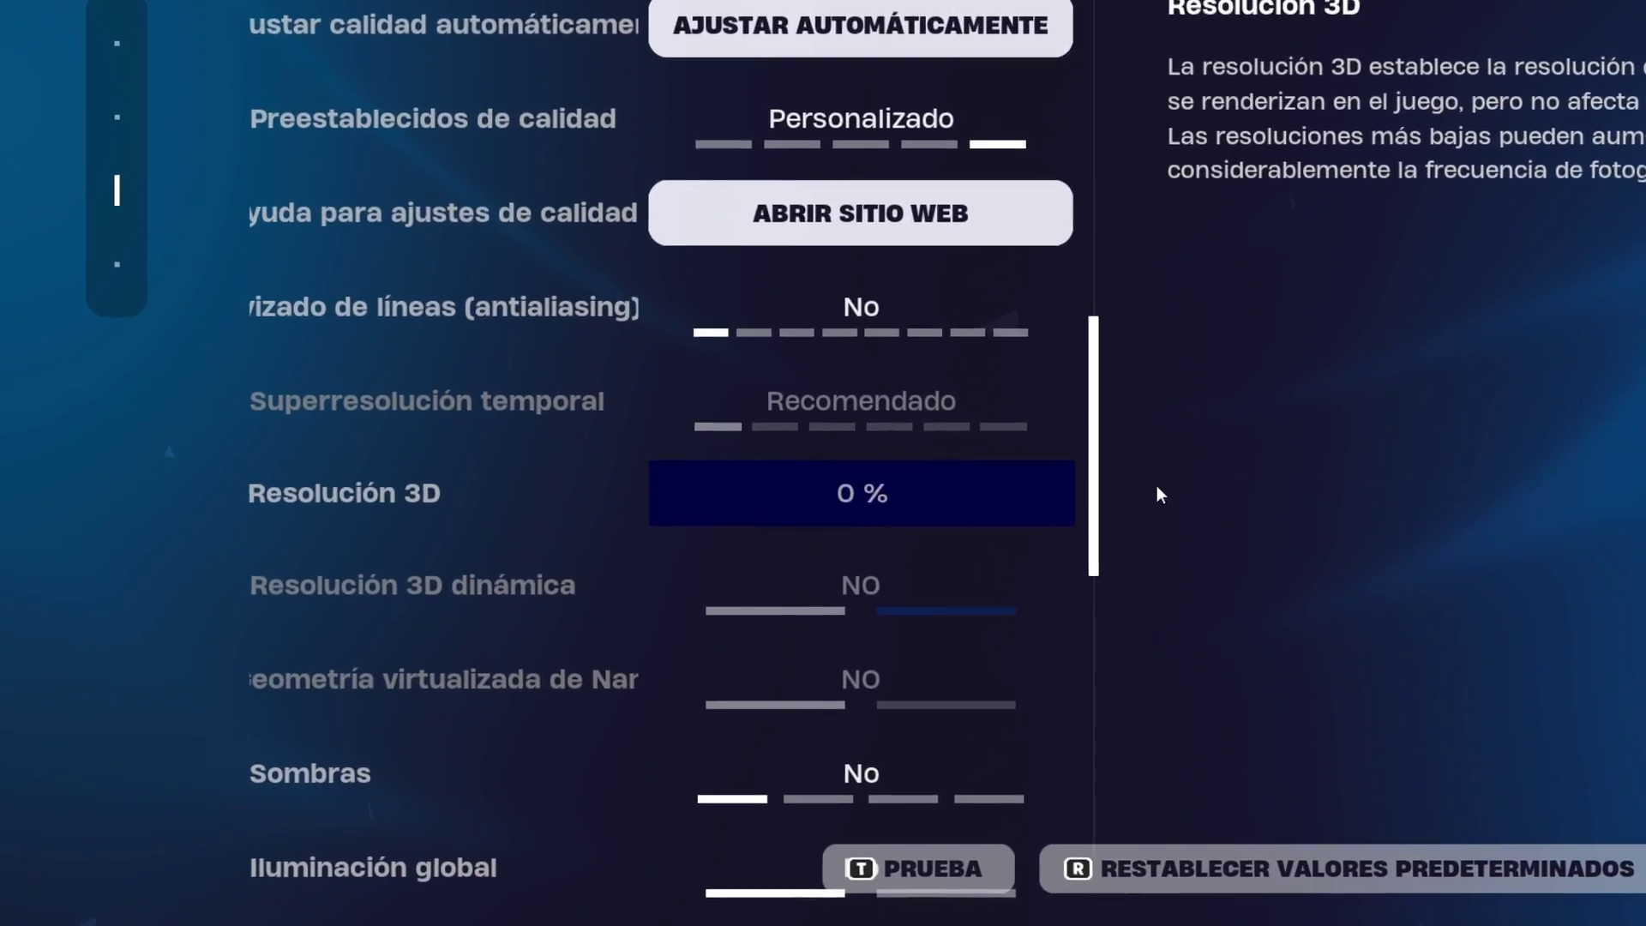
left_click(948, 489)
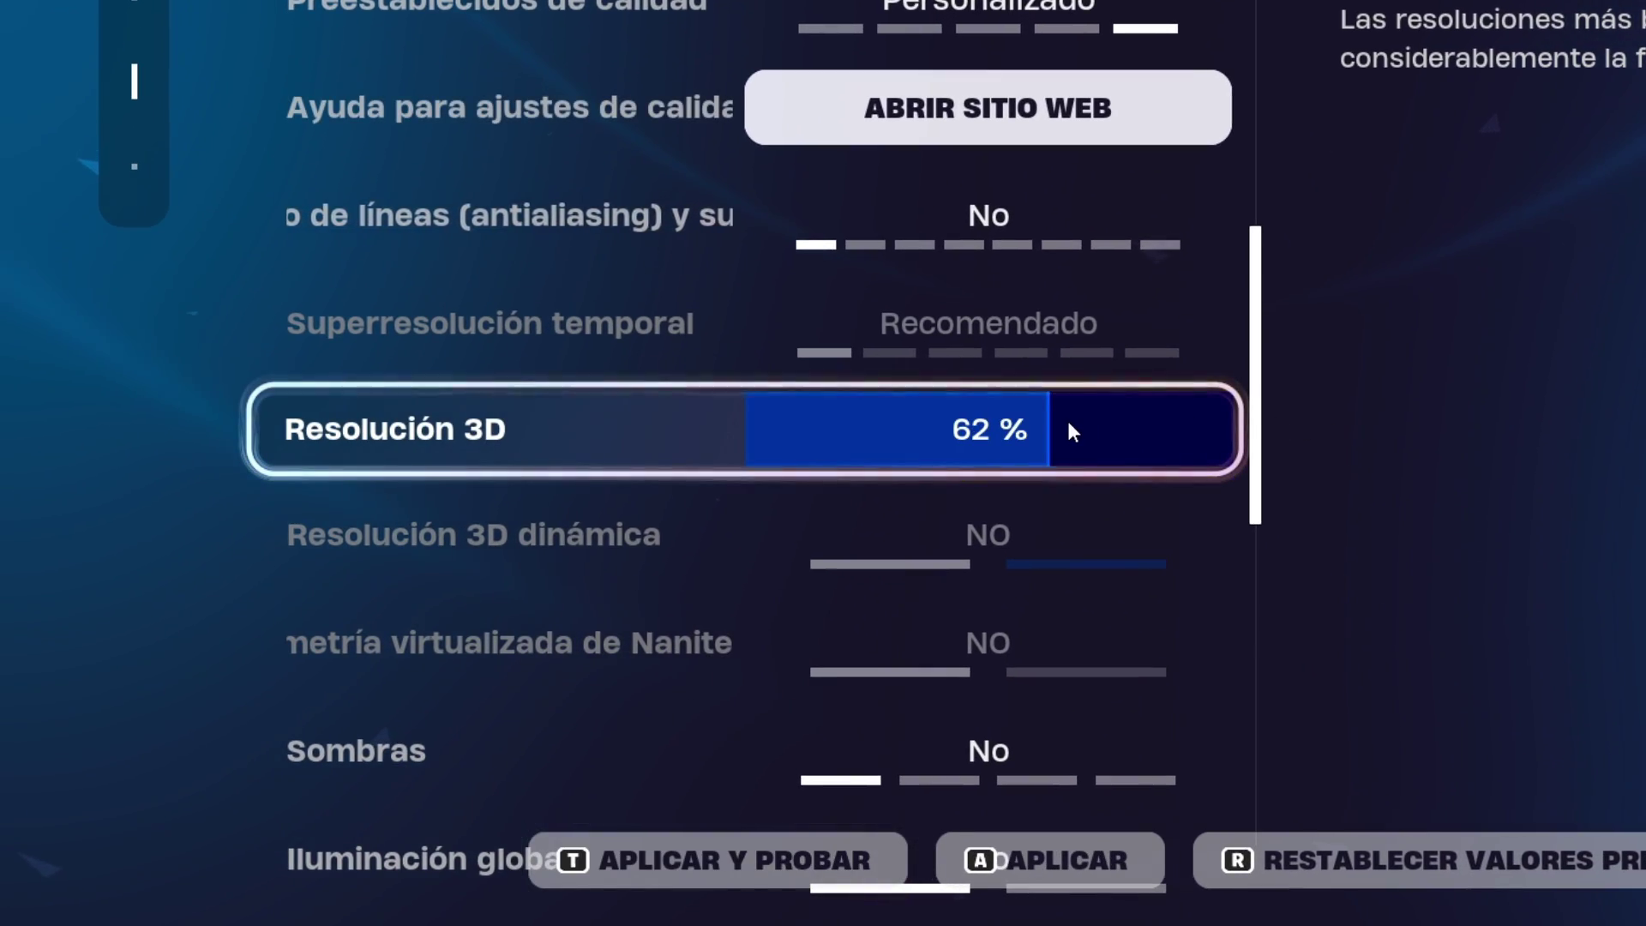
mouse_move(1073, 428)
left_mouse_down()
mouse_move(1123, 429)
mouse_move(1086, 429)
left_mouse_up()
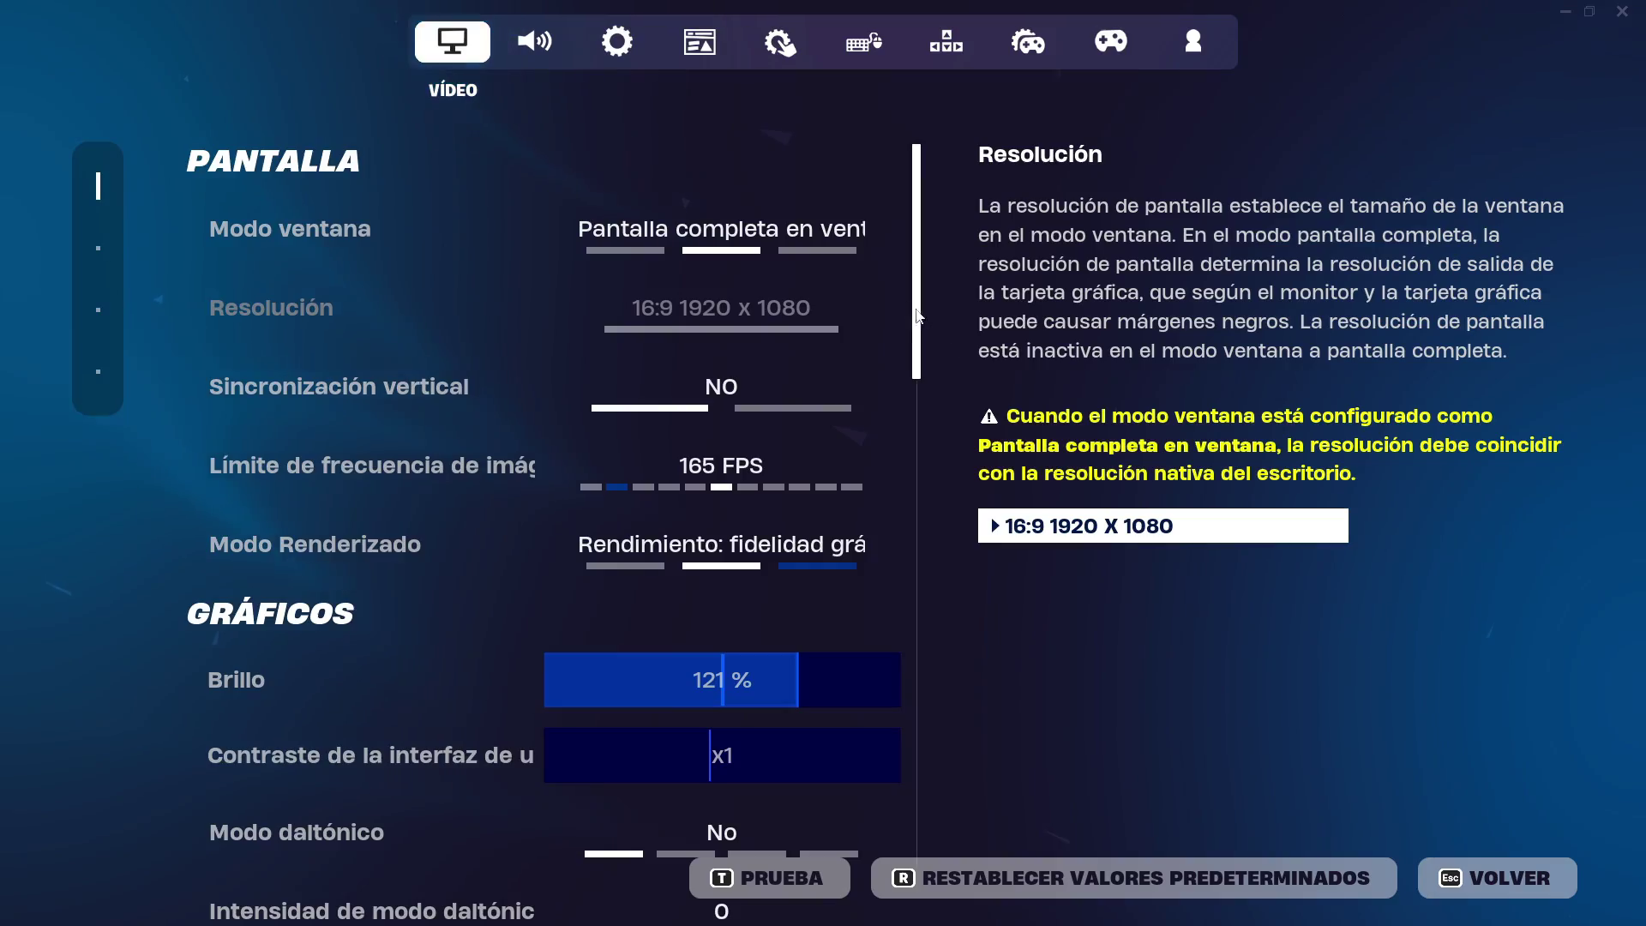
scroll(893, 588, "down", 10)
left_click_drag(894, 590, 920, 593)
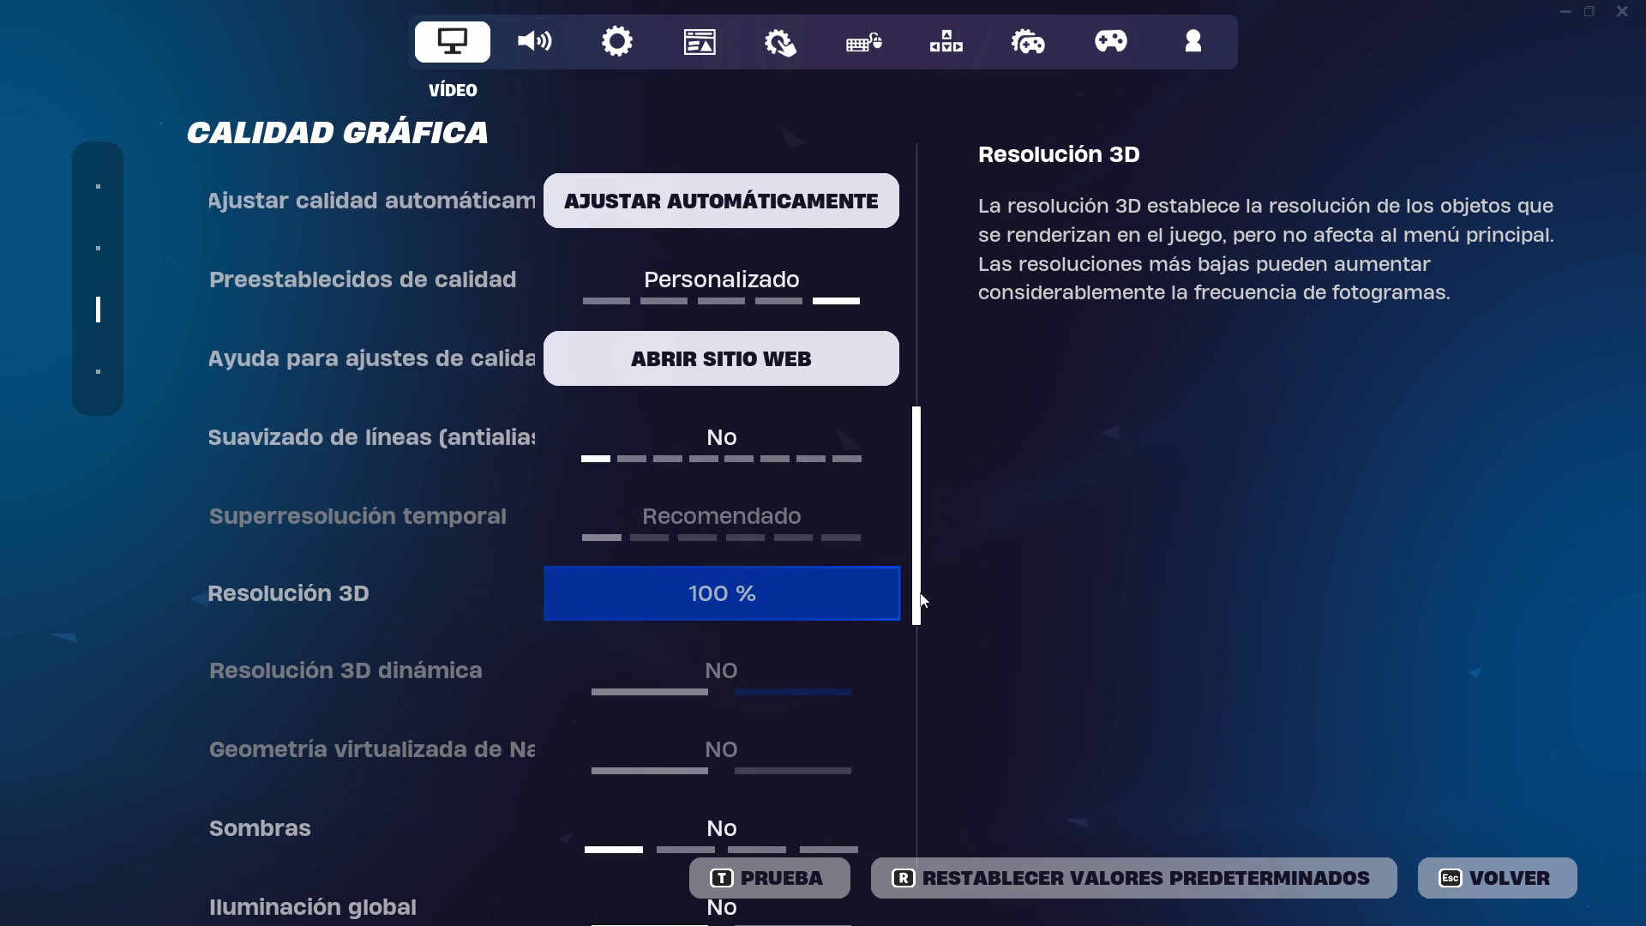
- Set Distancia de visión in the graphics quality section to Media
scroll(924, 600, "down", 5)
scroll(925, 584, "down", 2)
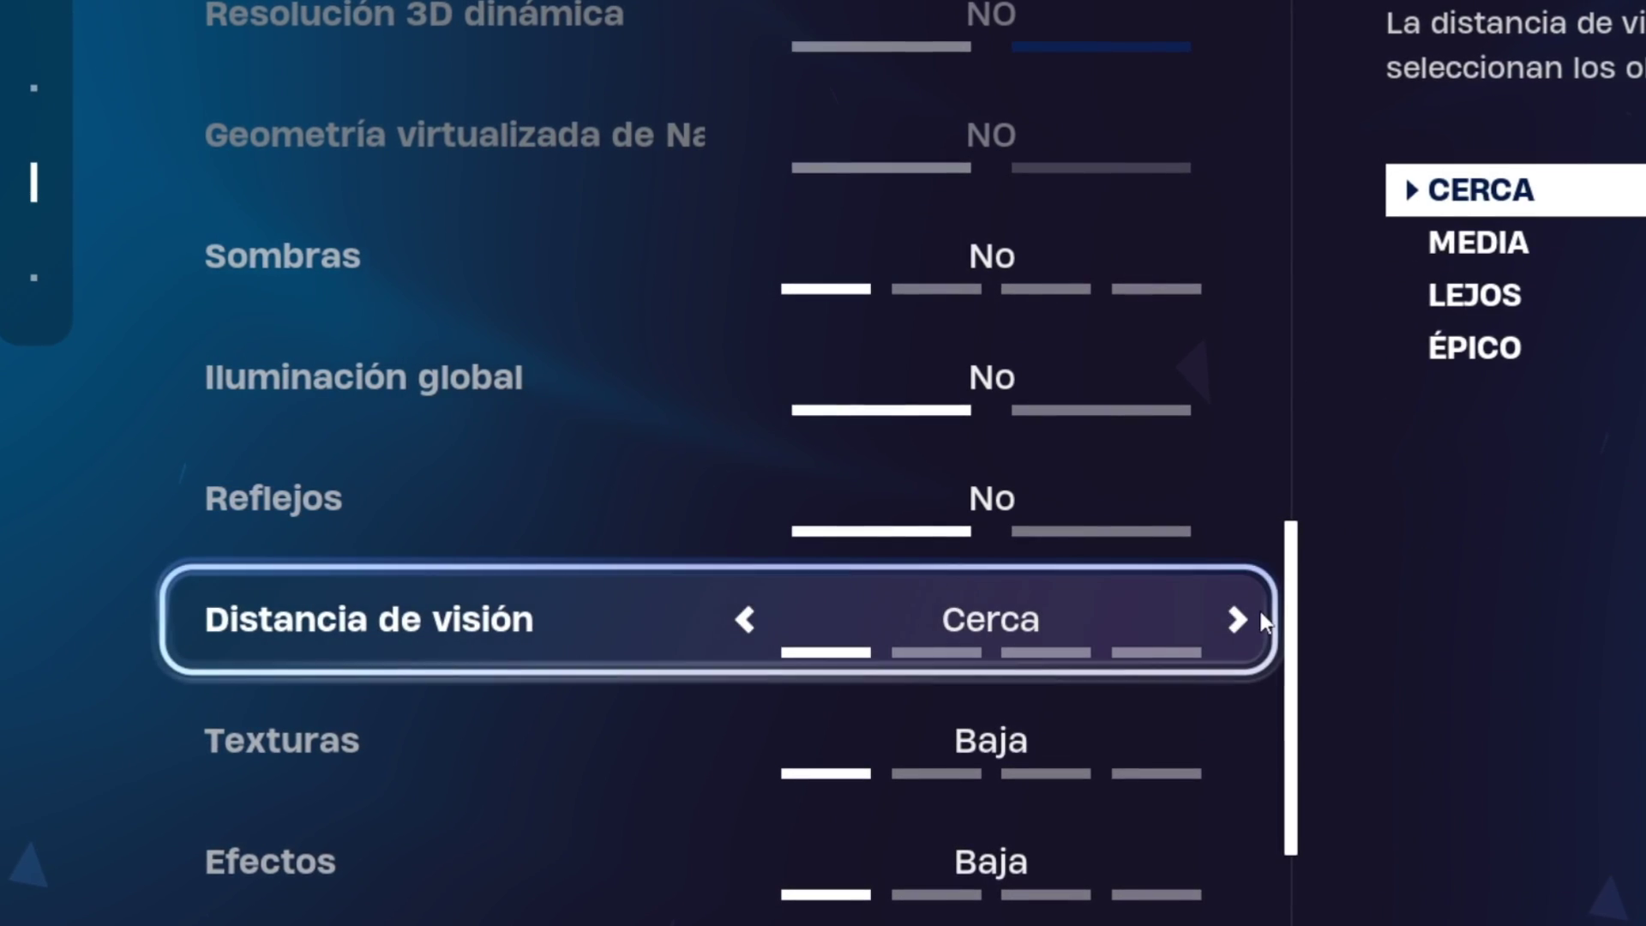
scroll(966, 406, "down", 3)
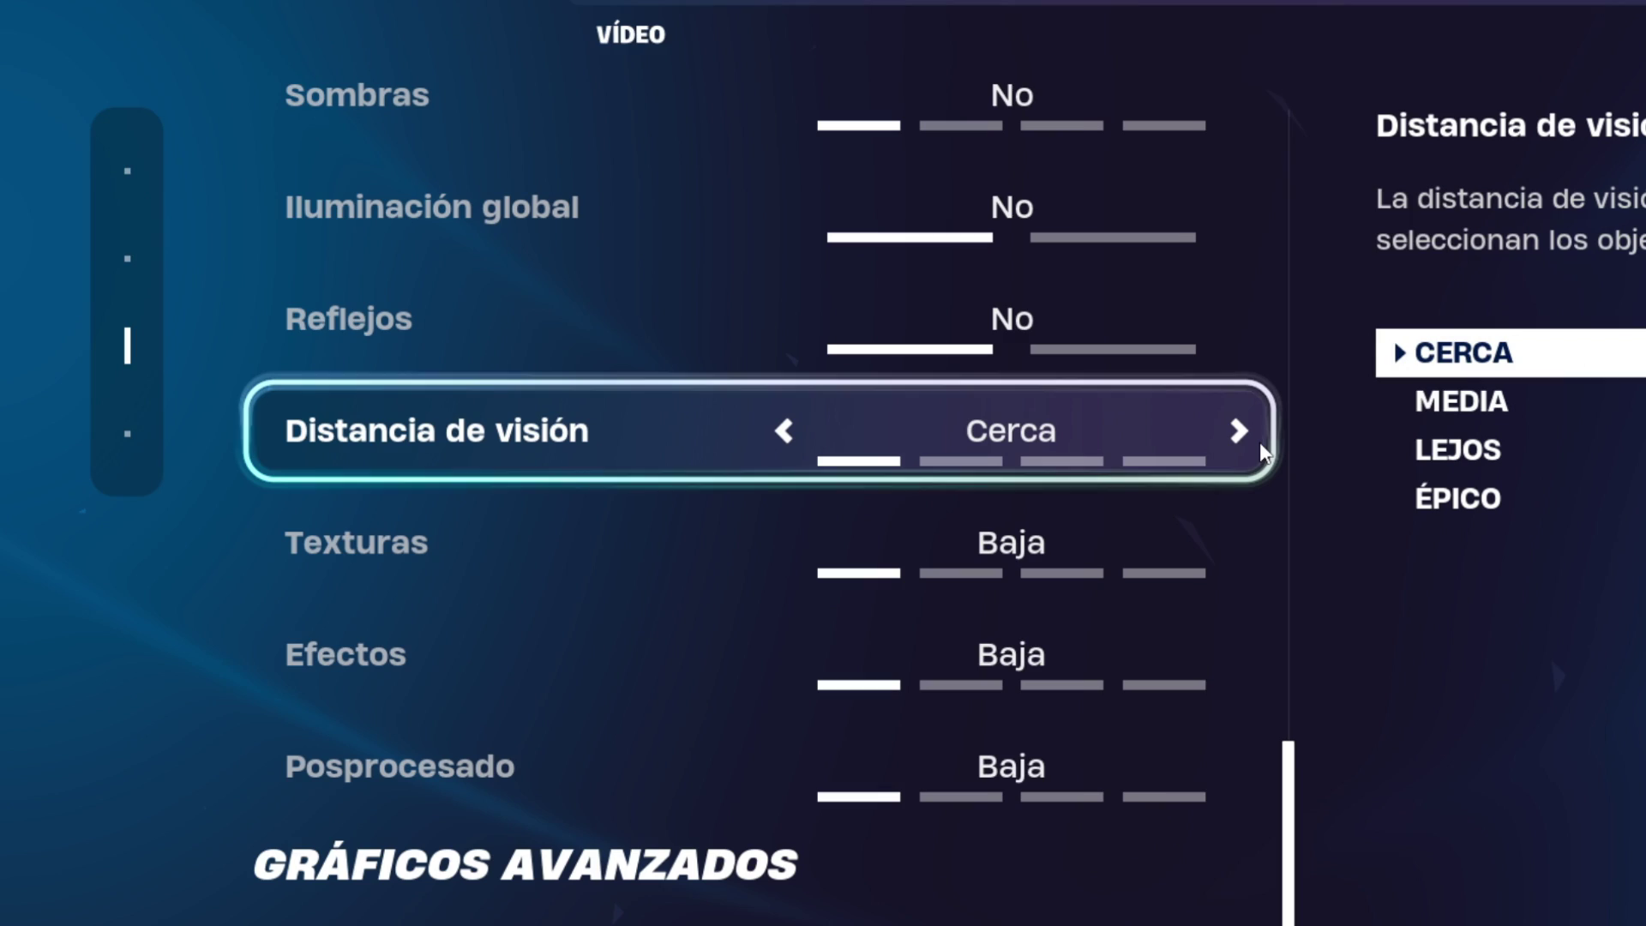
left_click(883, 371)
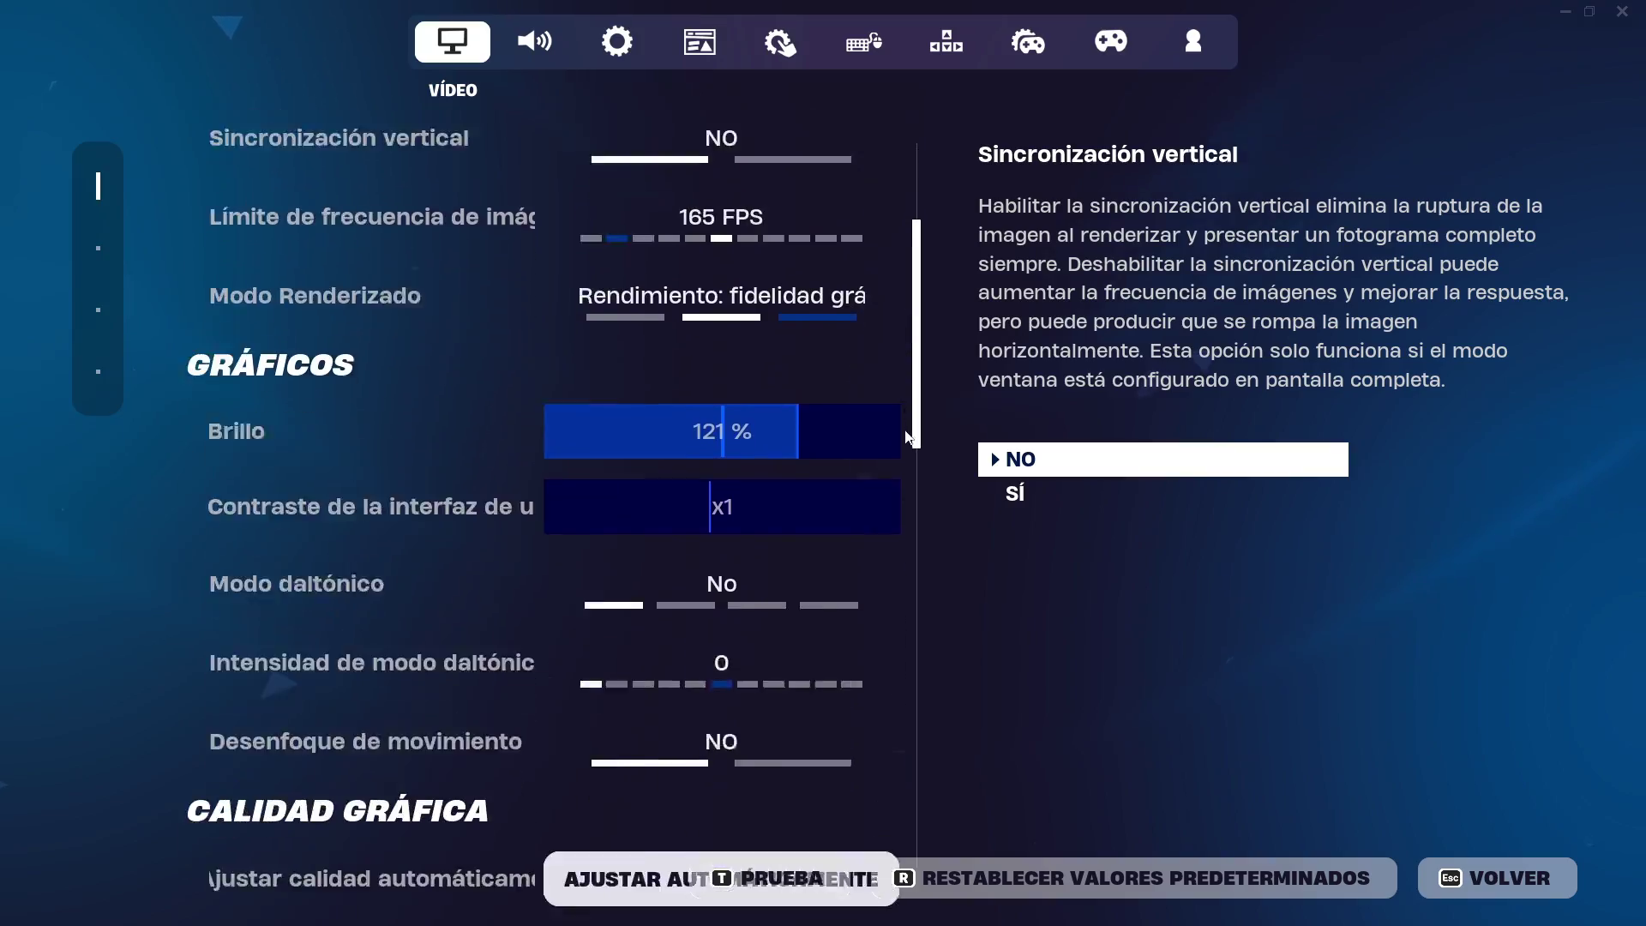
- Review the remaining graphics quality options and the advanced graphics settings, including Mostrar FPS and NVIDIA Reflex de baja latencia
left_click_drag(907, 437, 972, 744)
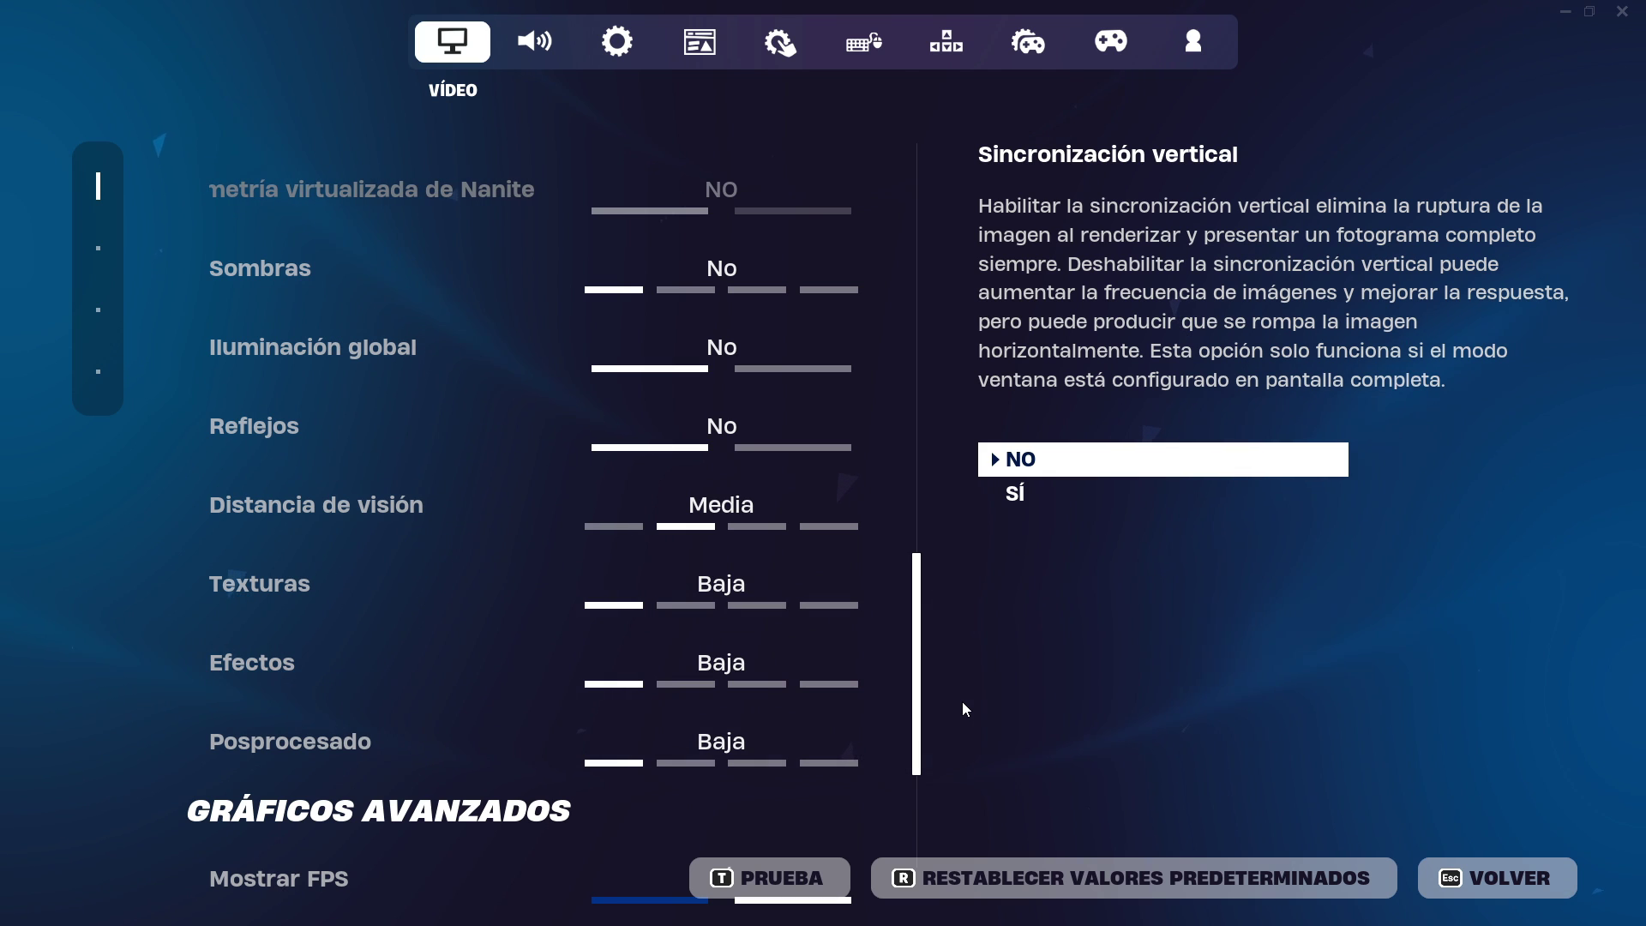
scroll(543, 496, "down", 5)
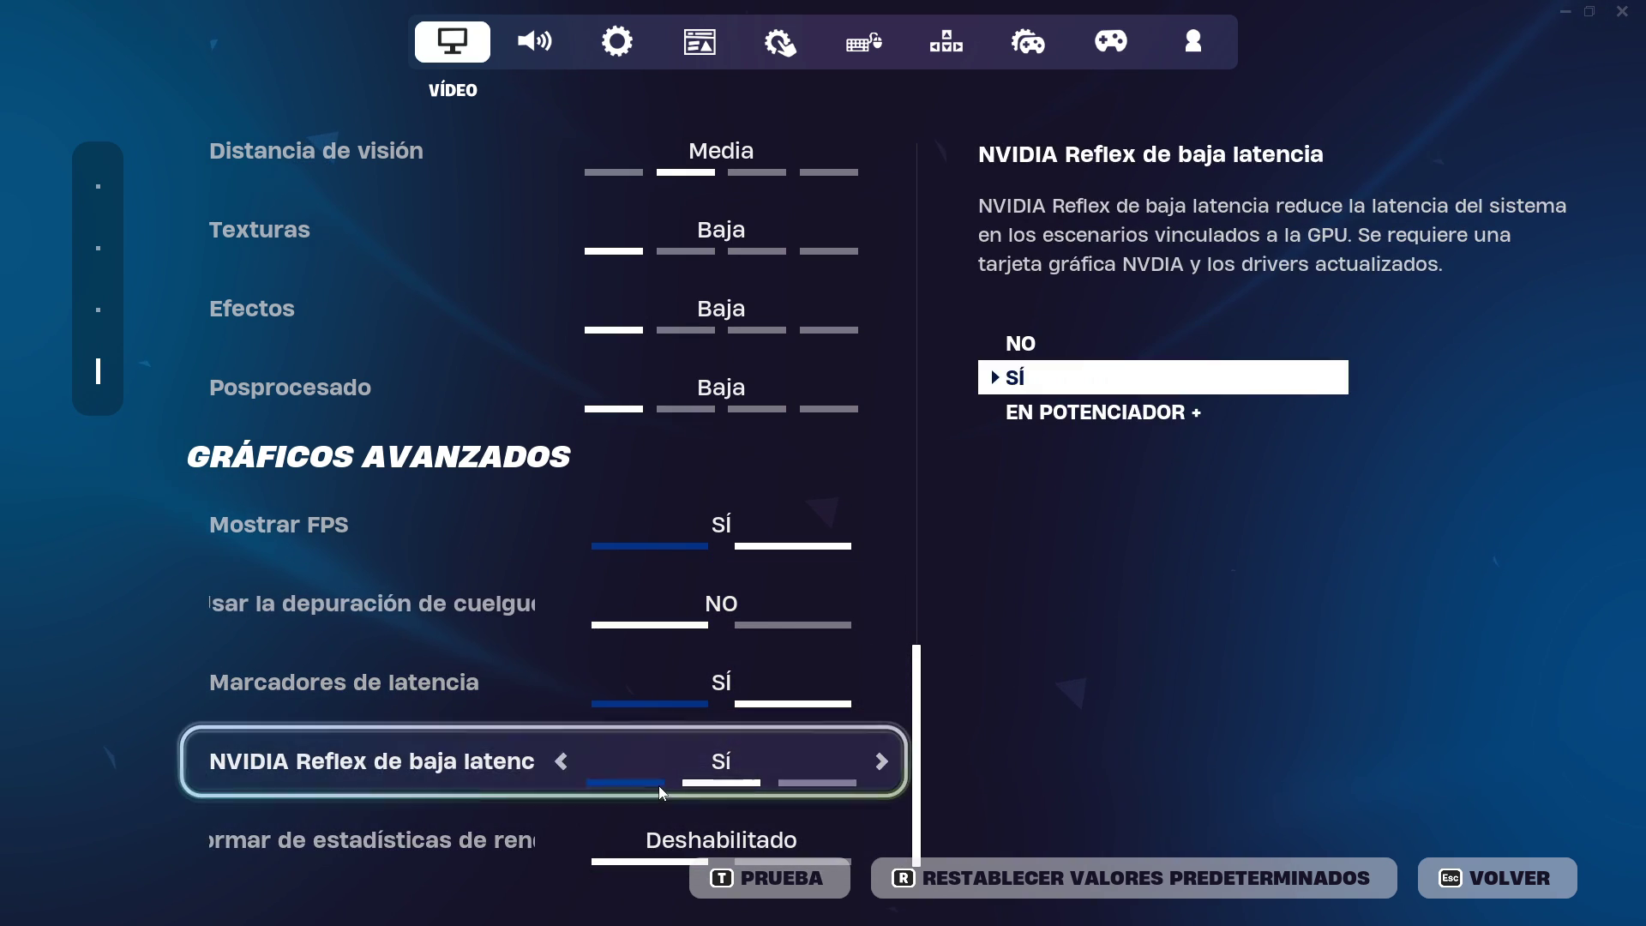
left_click_drag(934, 736, 925, 678)
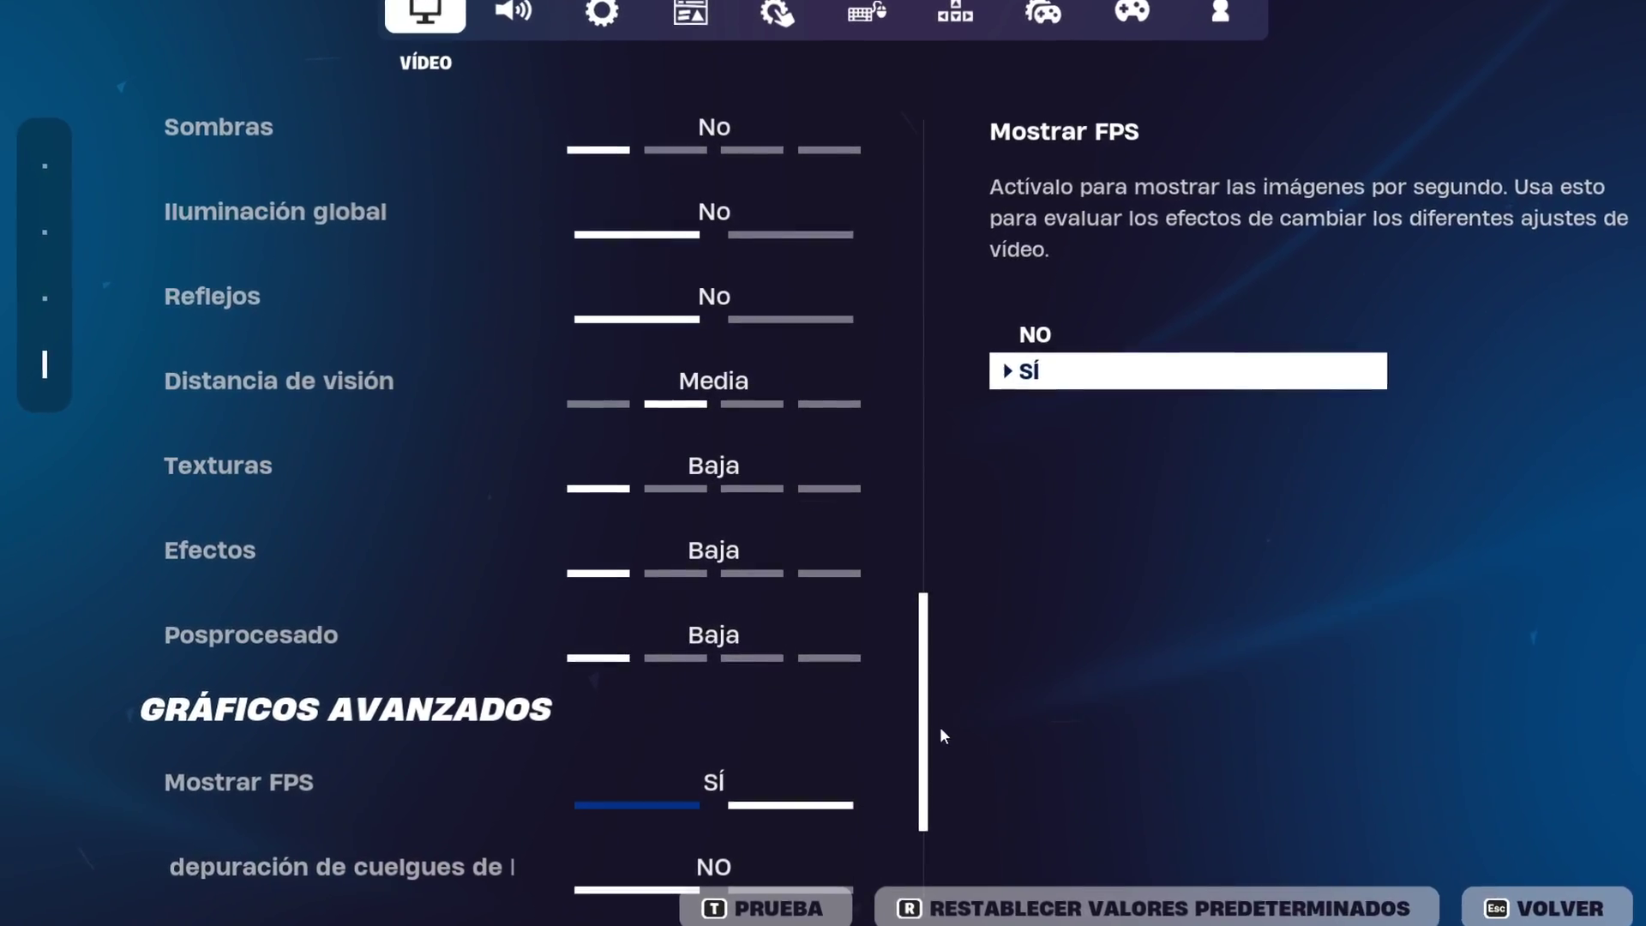
left_click_drag(932, 742, 928, 257)
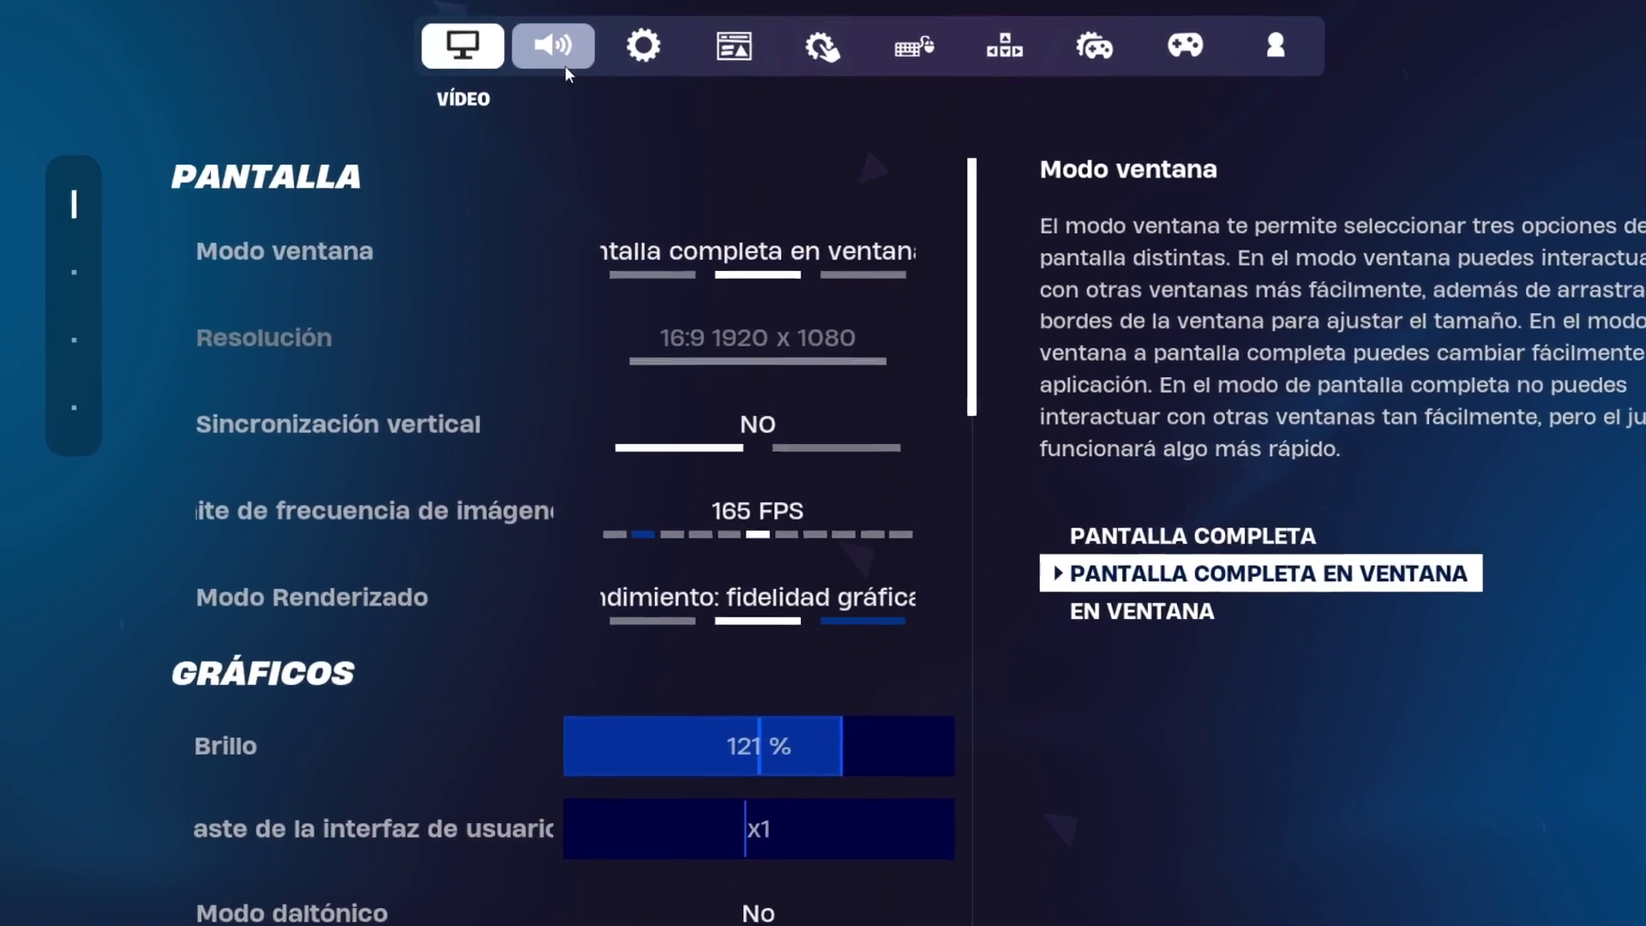
- In the sound settings, switch Calidad de sonido between Baja and Alta, leaving it on Alta
left_click(566, 69)
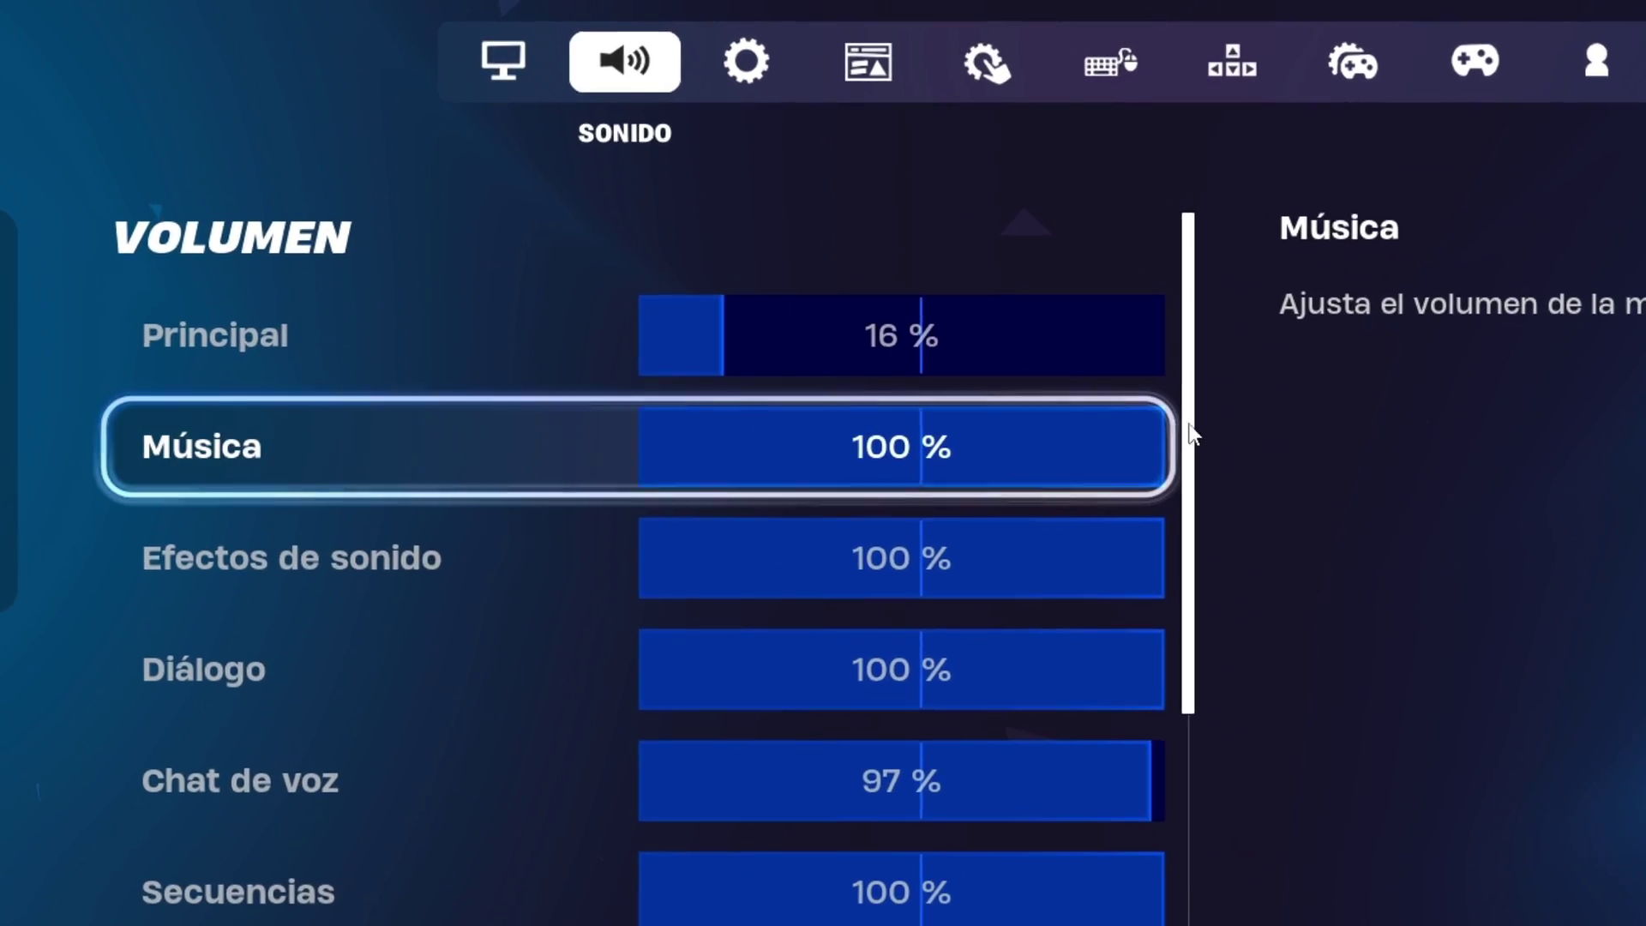
scroll(1000, 457, "down", 3)
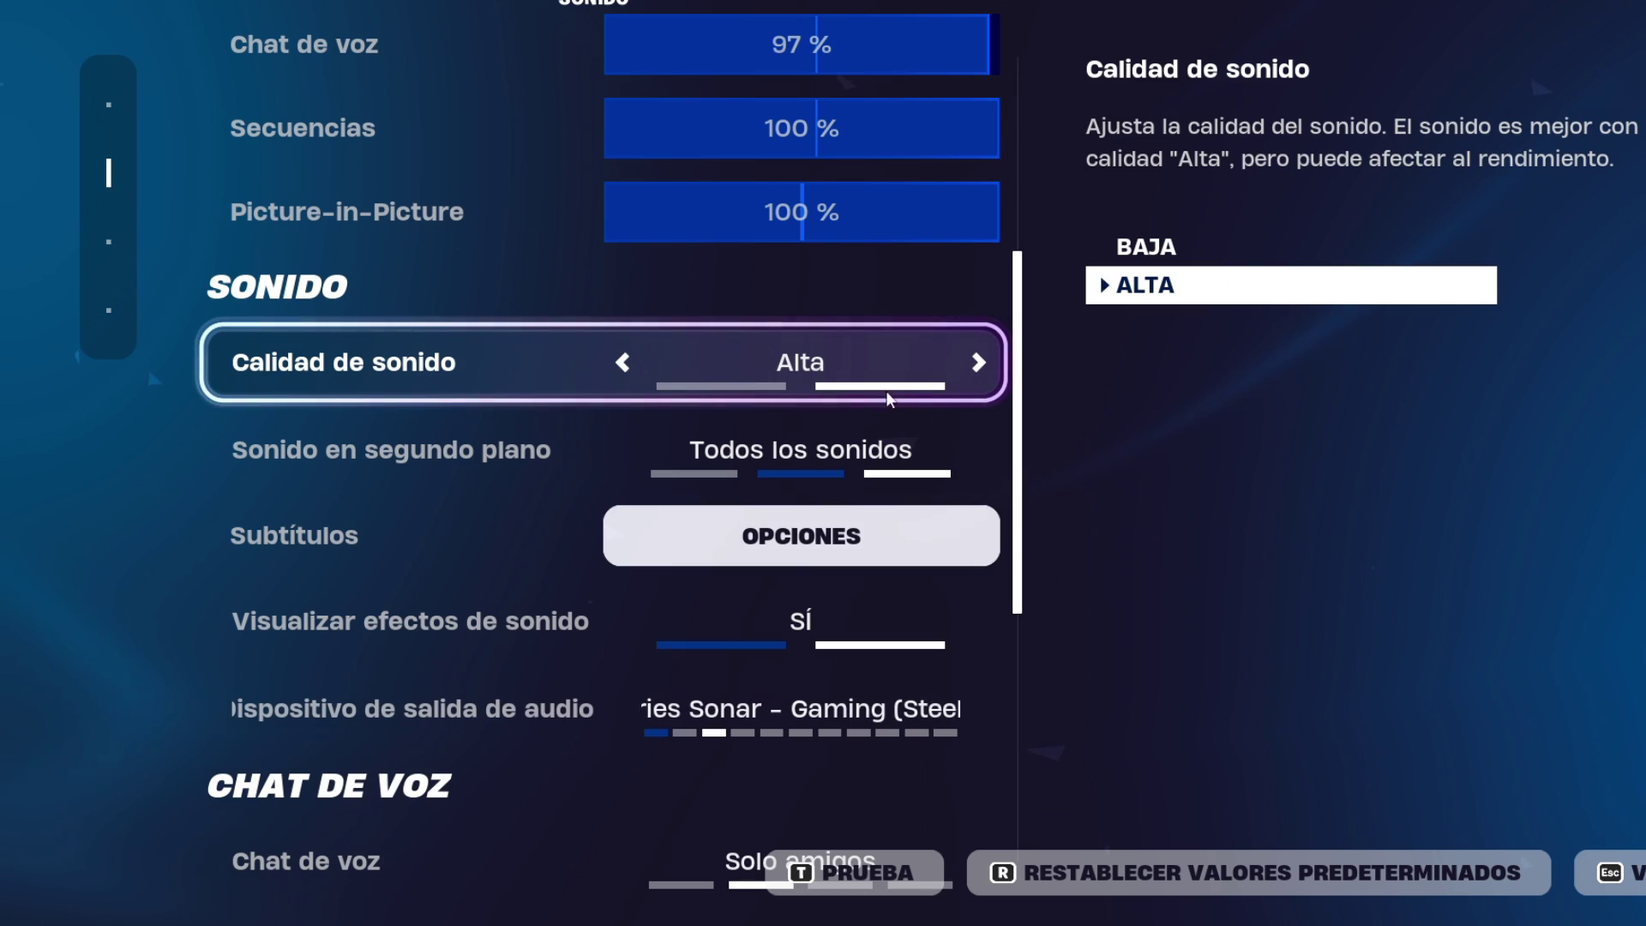
left_click(979, 362)
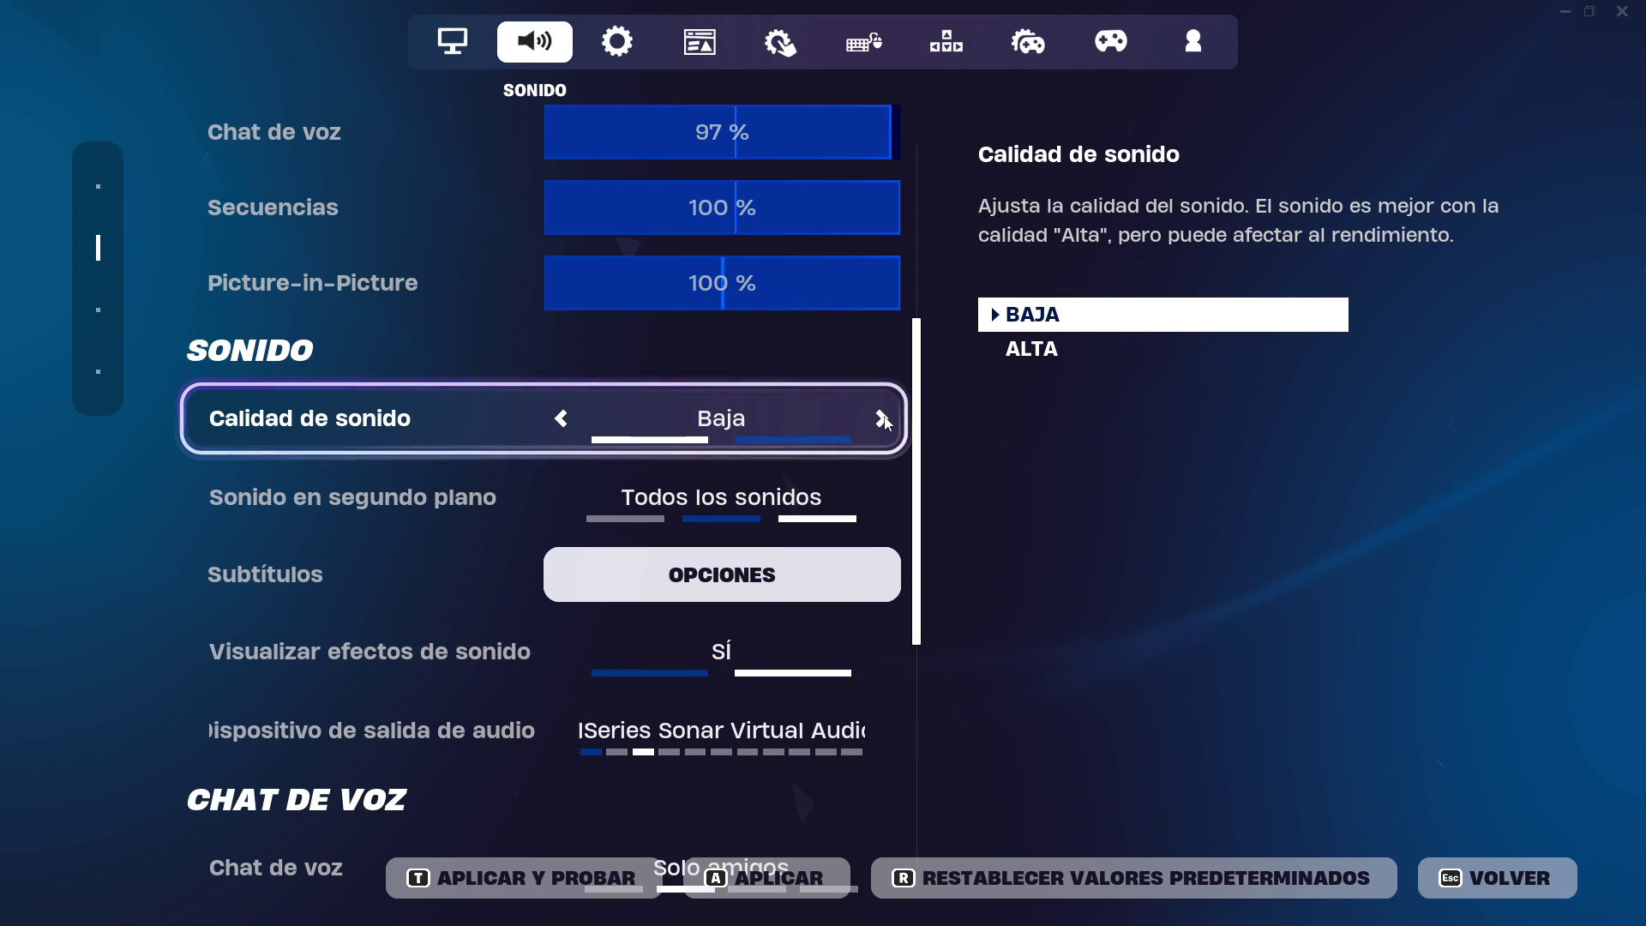
left_click(881, 419)
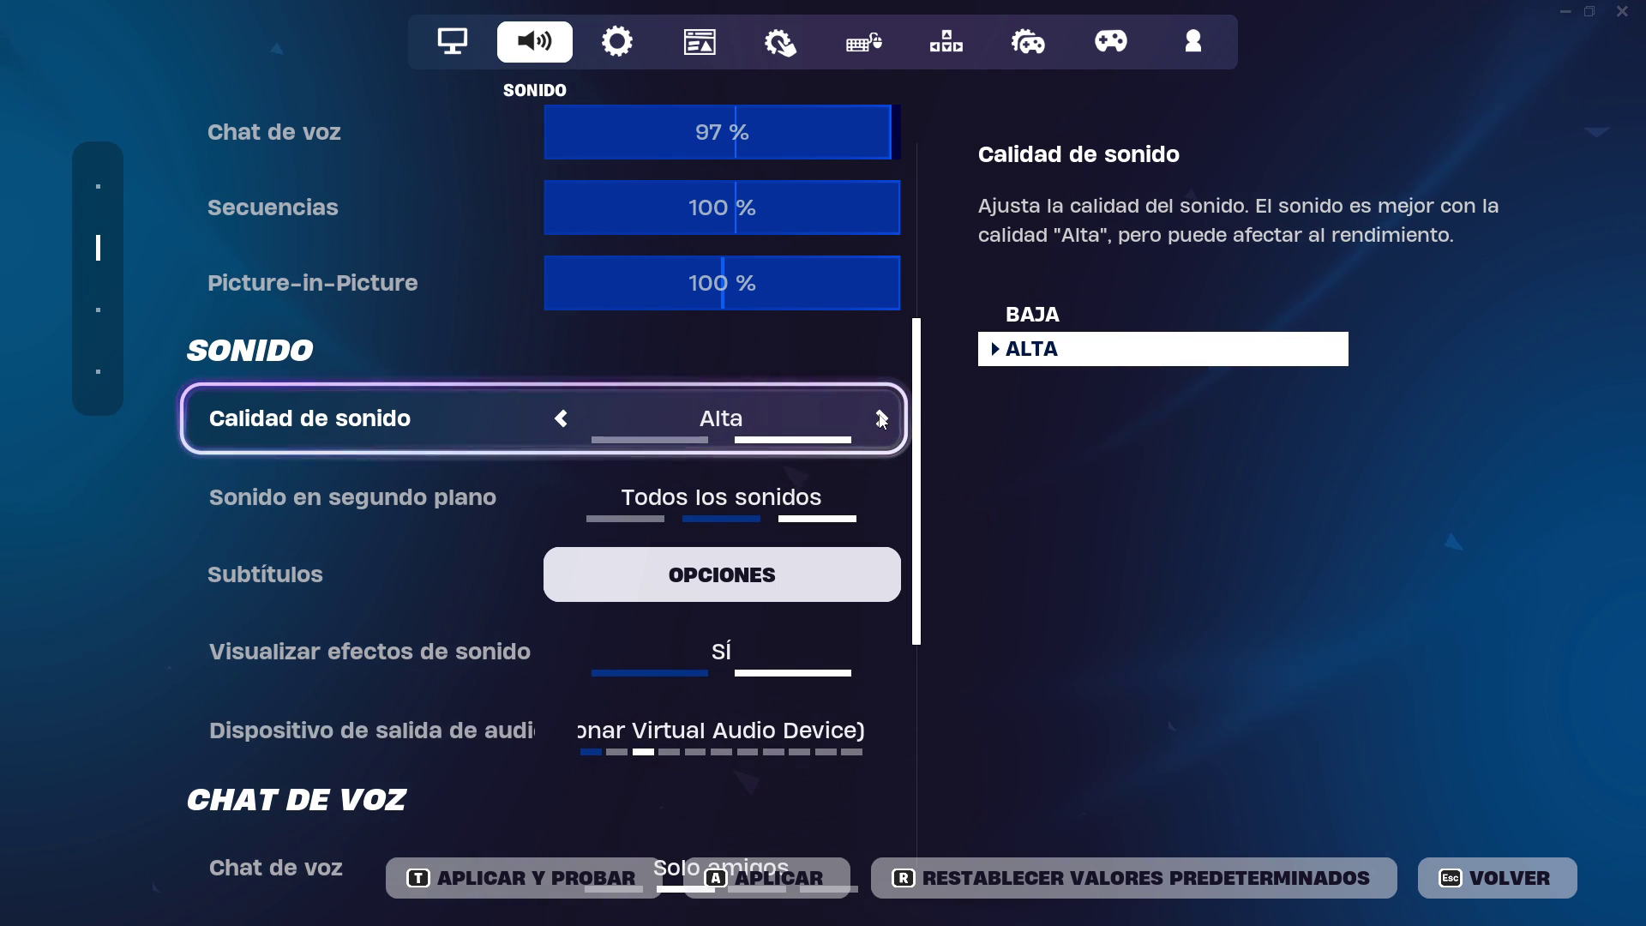
left_click(883, 419)
left_click(875, 427)
scroll(873, 434, "up", 5)
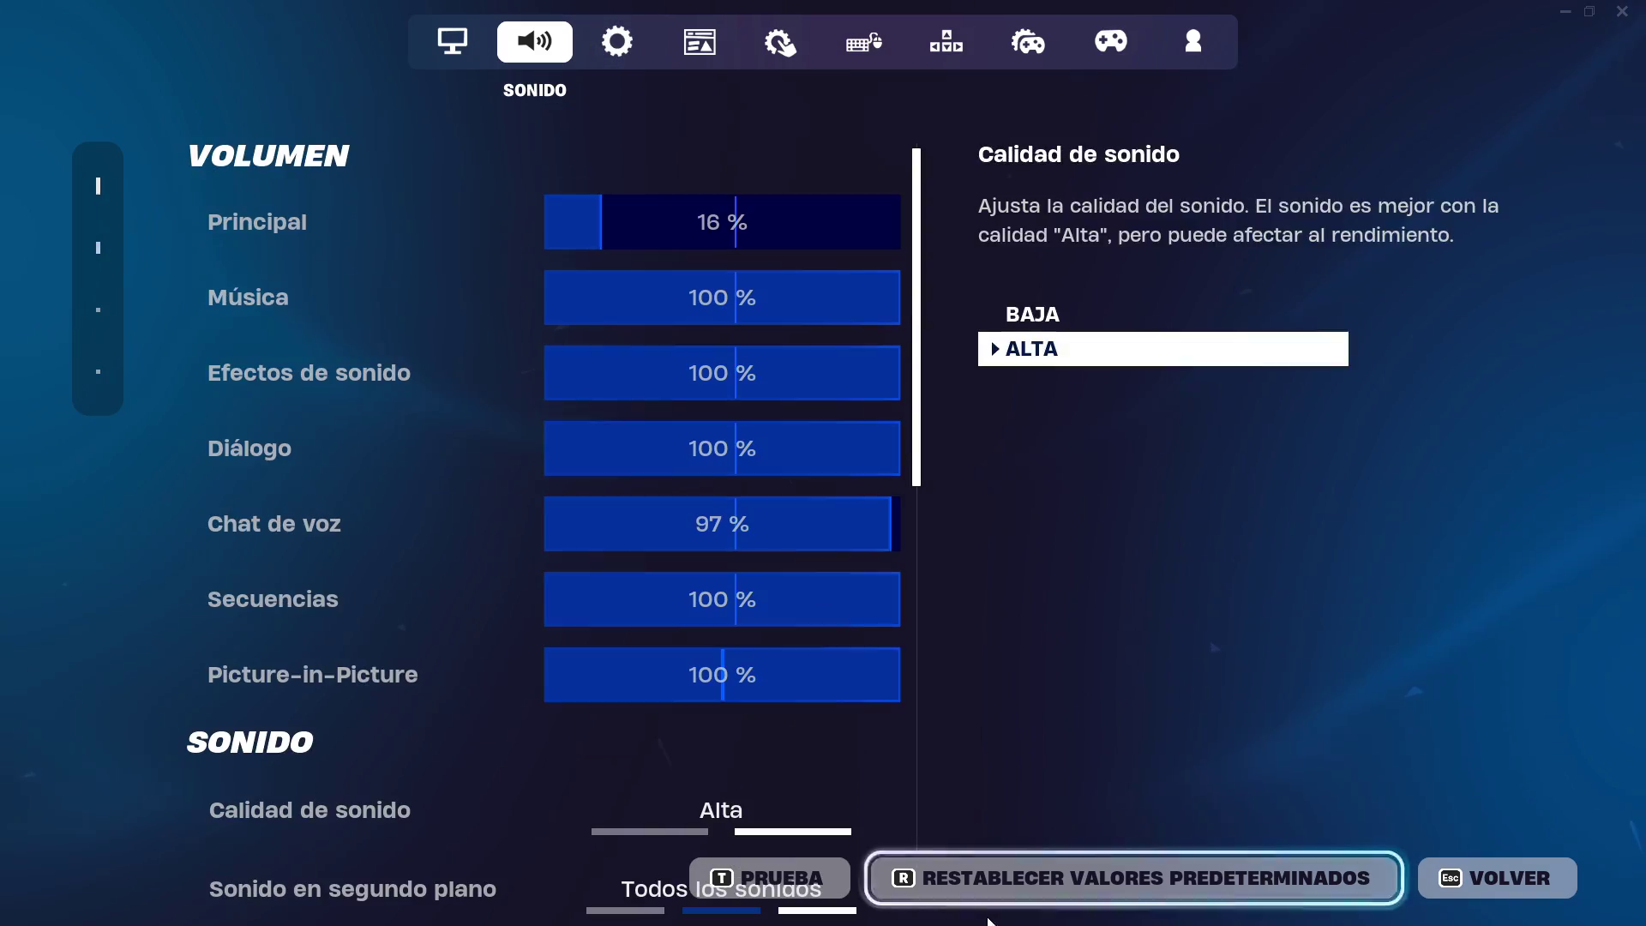
- In the game settings, turn off Grabar repeticiones and replay recording for large teams, Creative mode and high quality
left_click(617, 41)
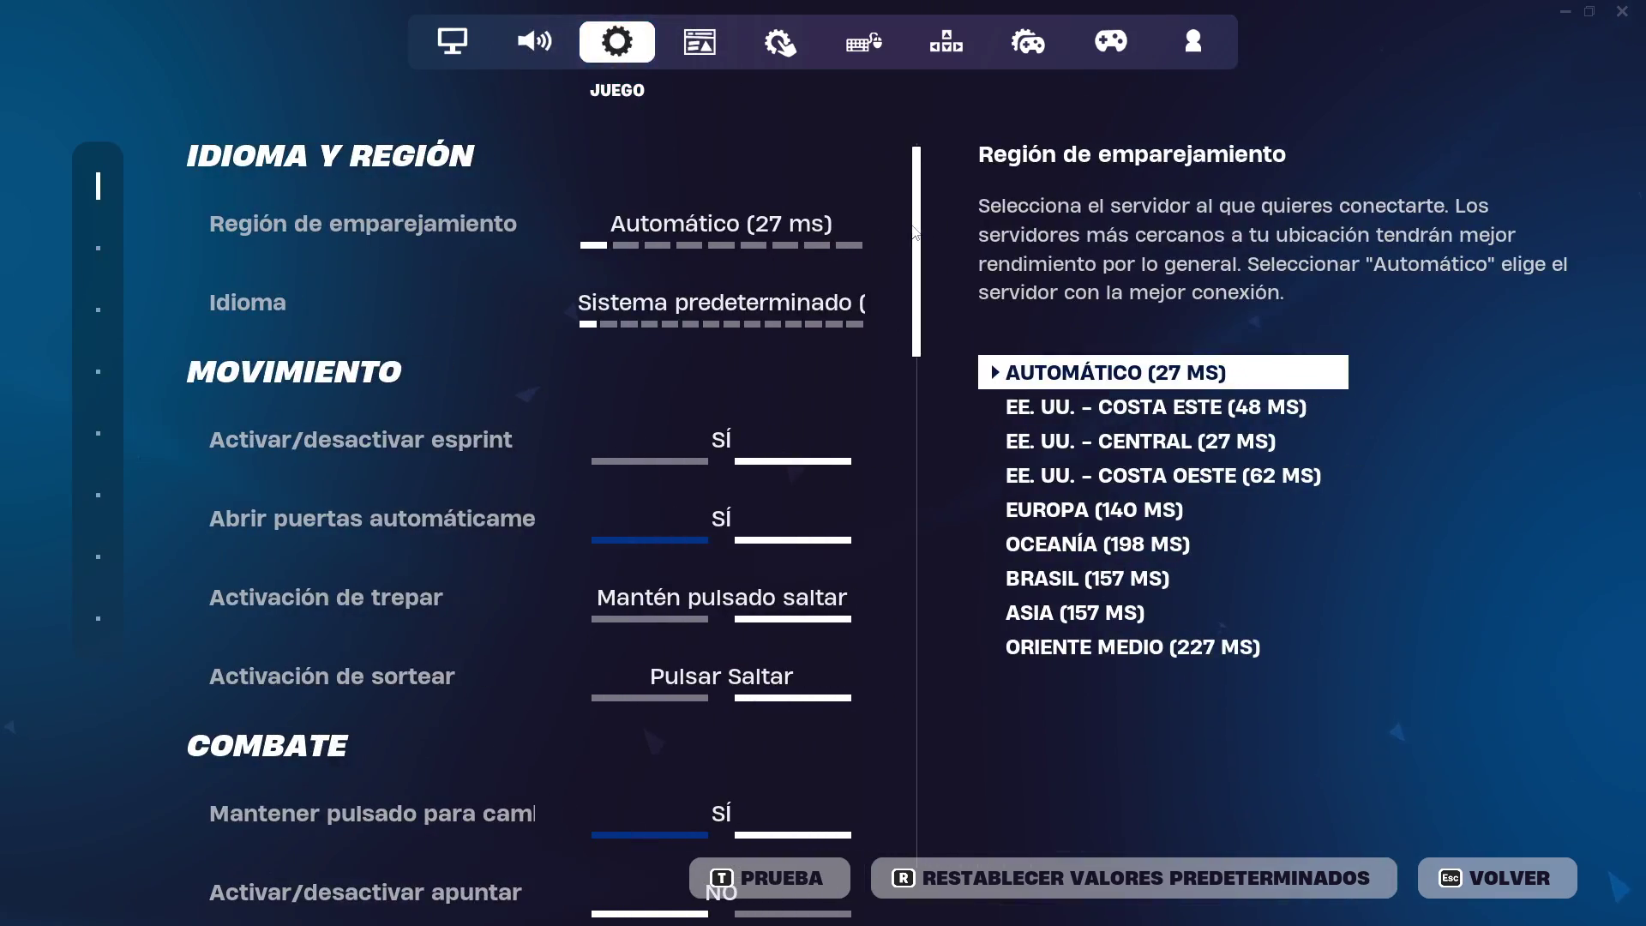
left_click_drag(980, 215, 1010, 772)
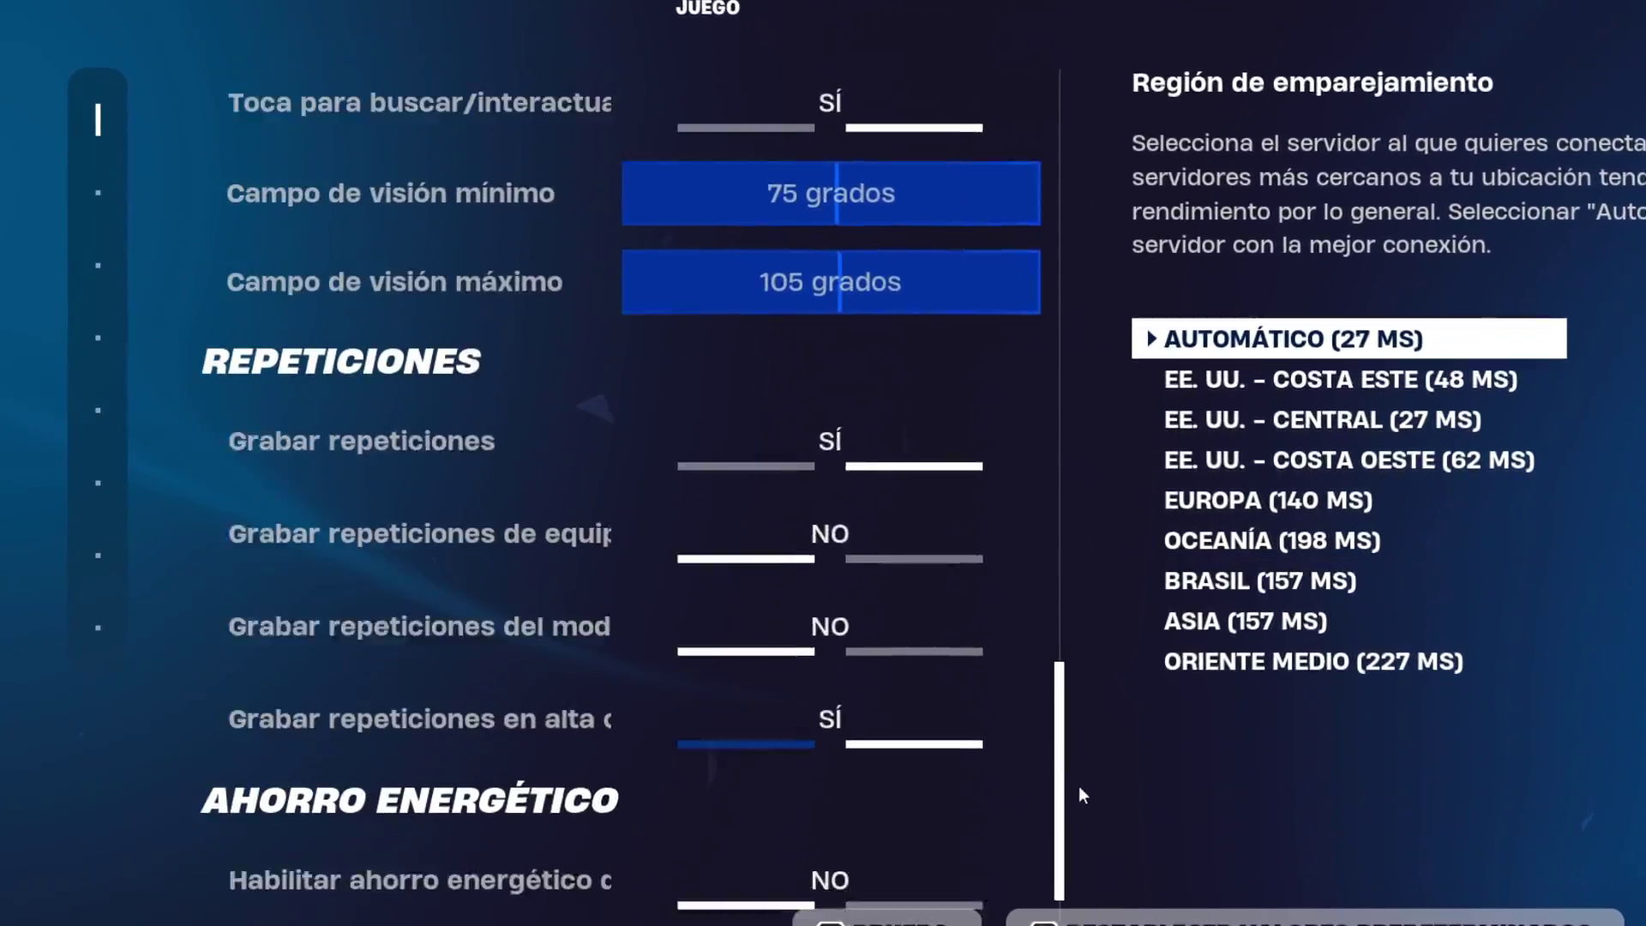
left_click(1150, 434)
left_click(1149, 539)
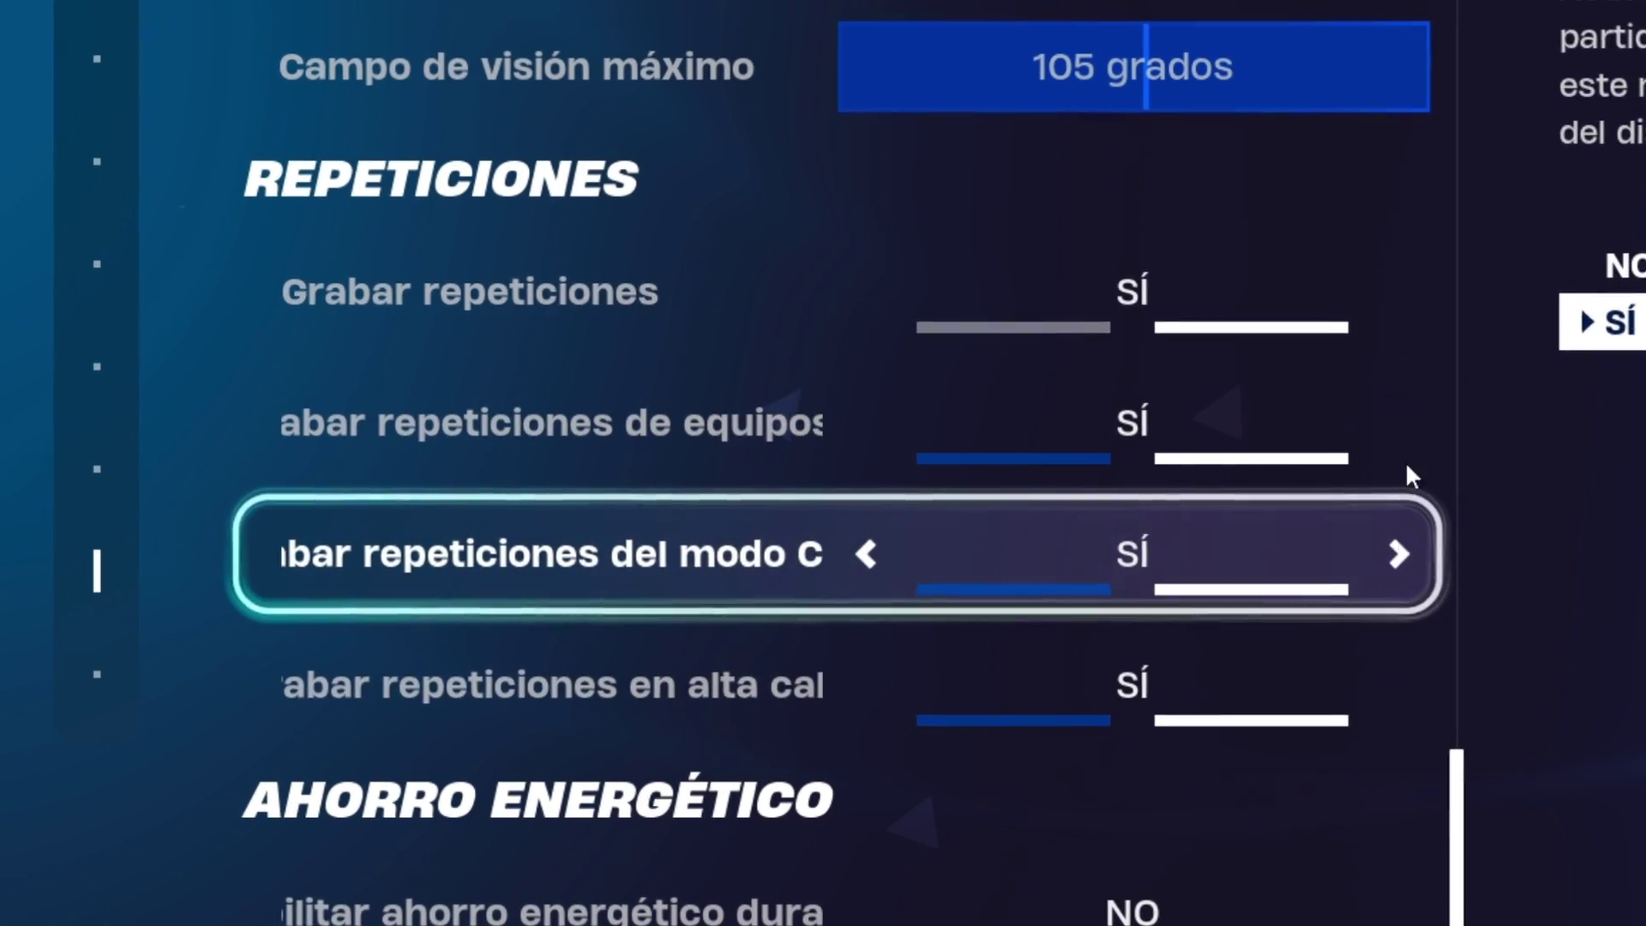
left_click(1149, 331)
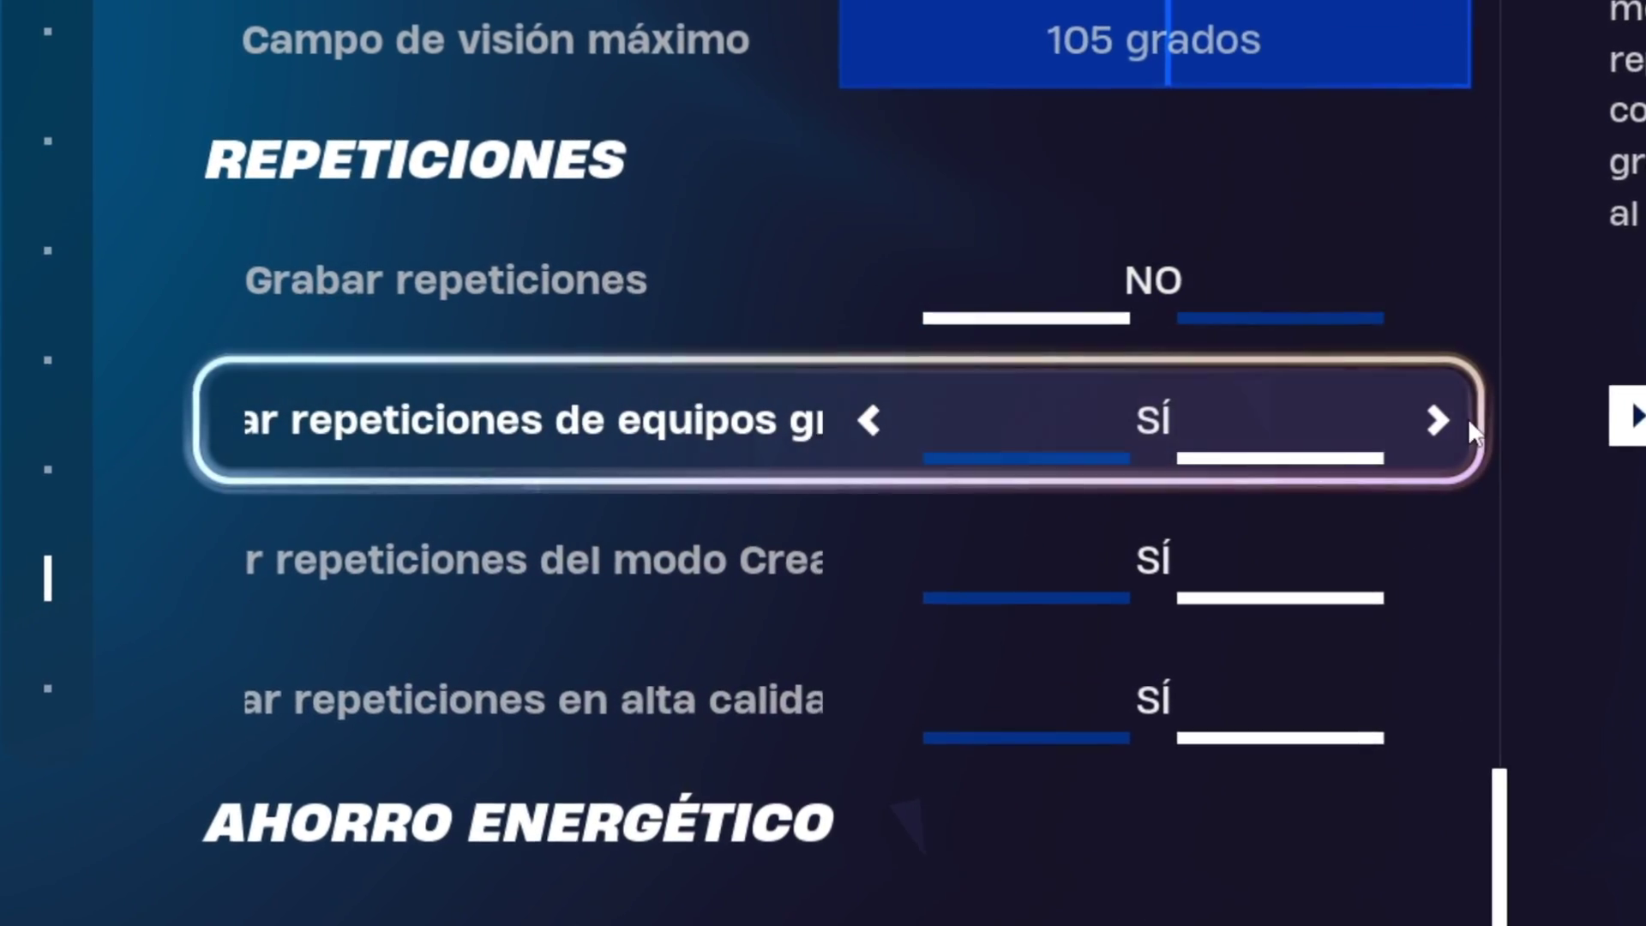
left_click(1468, 420)
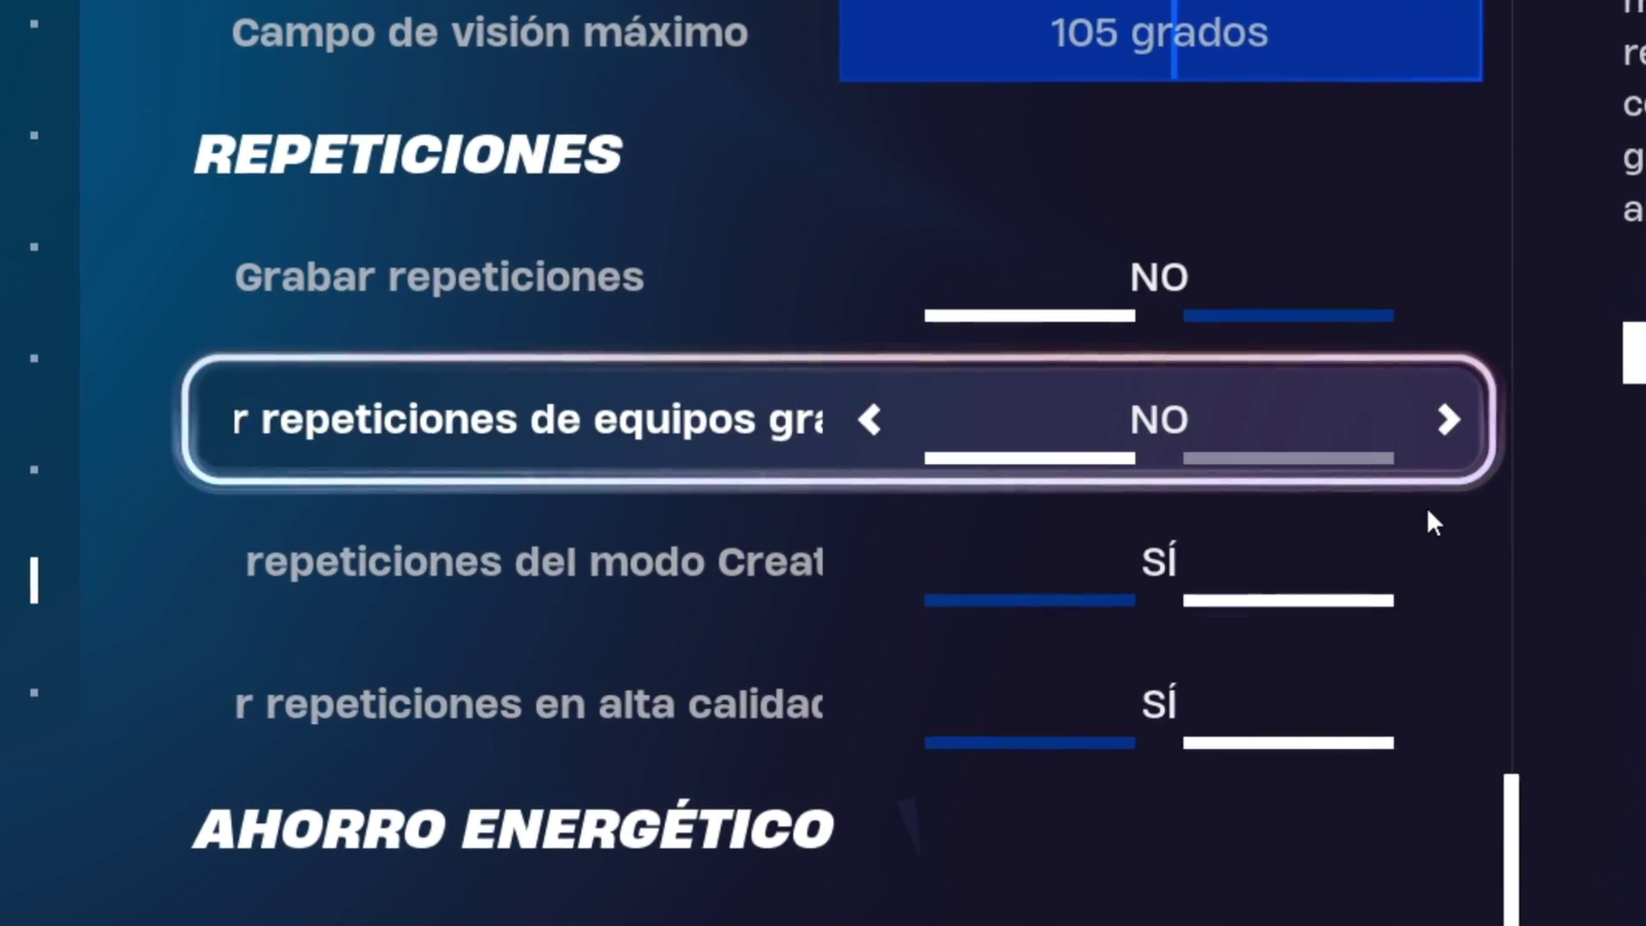
left_click(1441, 557)
left_click(1469, 703)
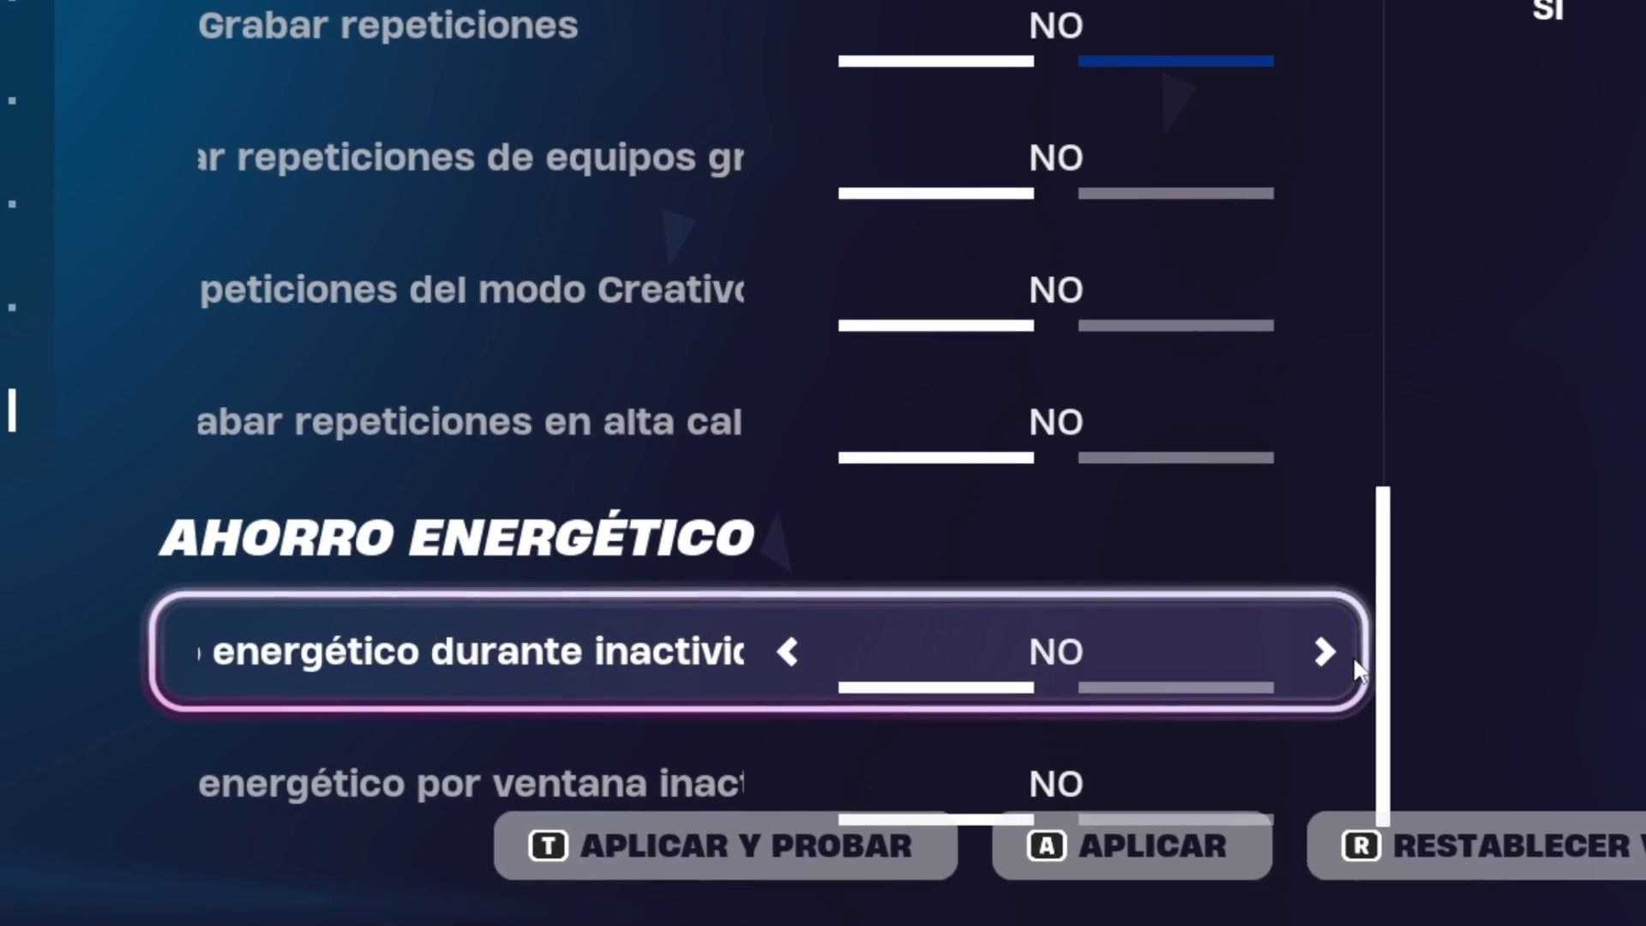
- Enable energy saving for both inactivity and inactive window, and set both options back to NO
left_click(1355, 661)
left_click(1327, 782)
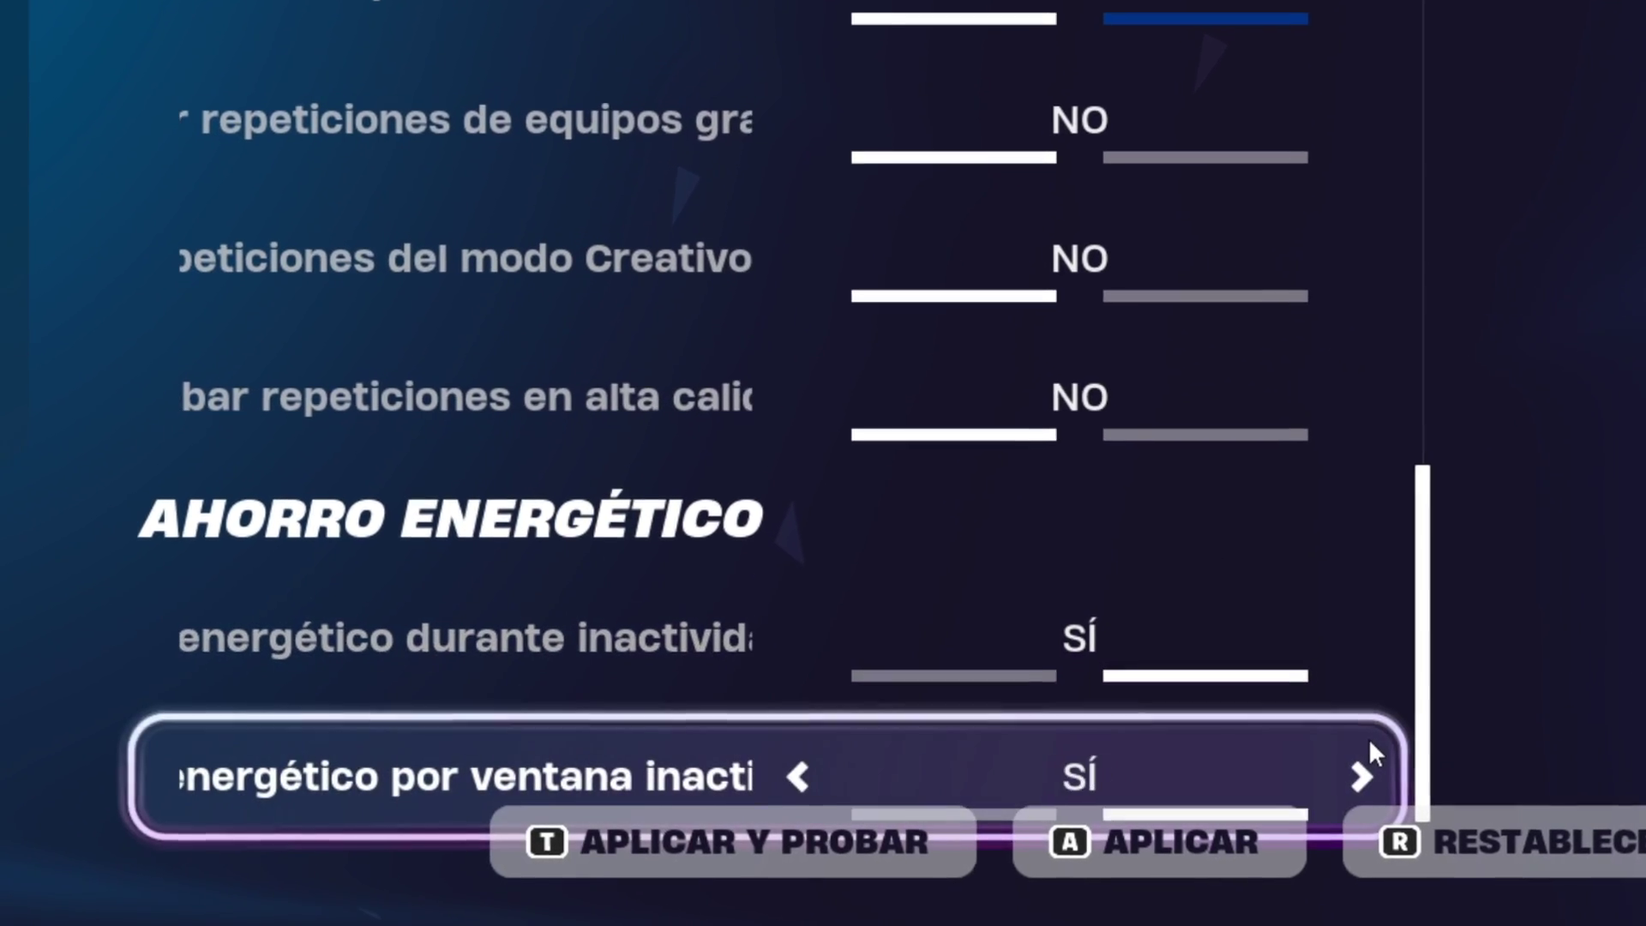
left_click(891, 696)
left_click(804, 768)
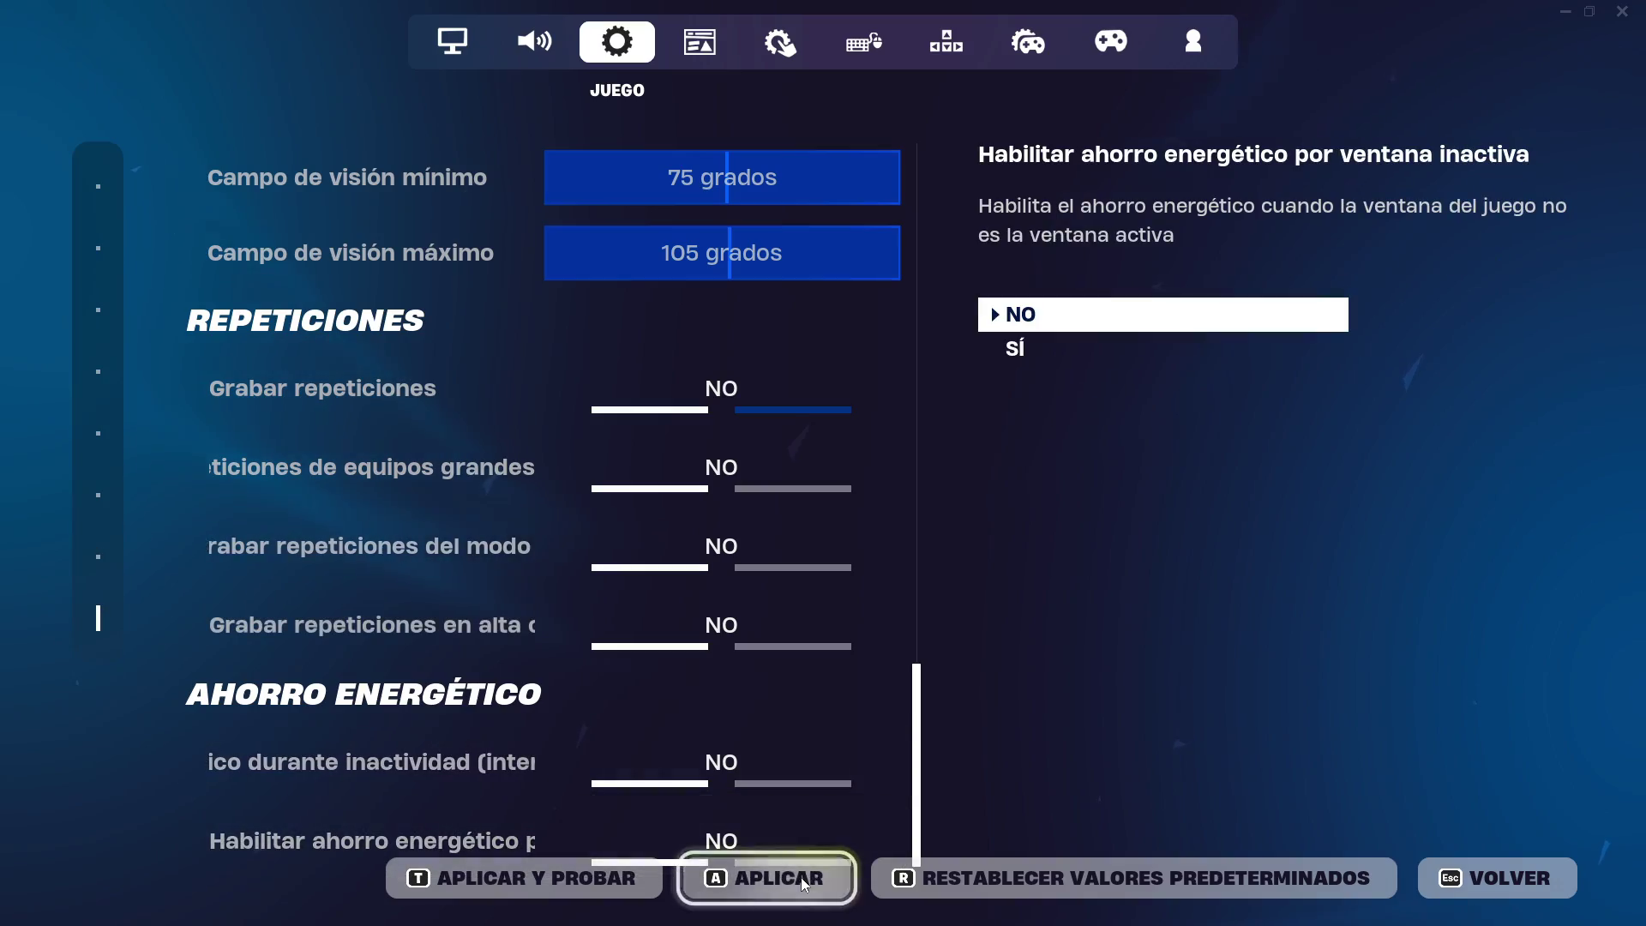
- Apply the game settings and run around the match to test performance
left_click(798, 877)
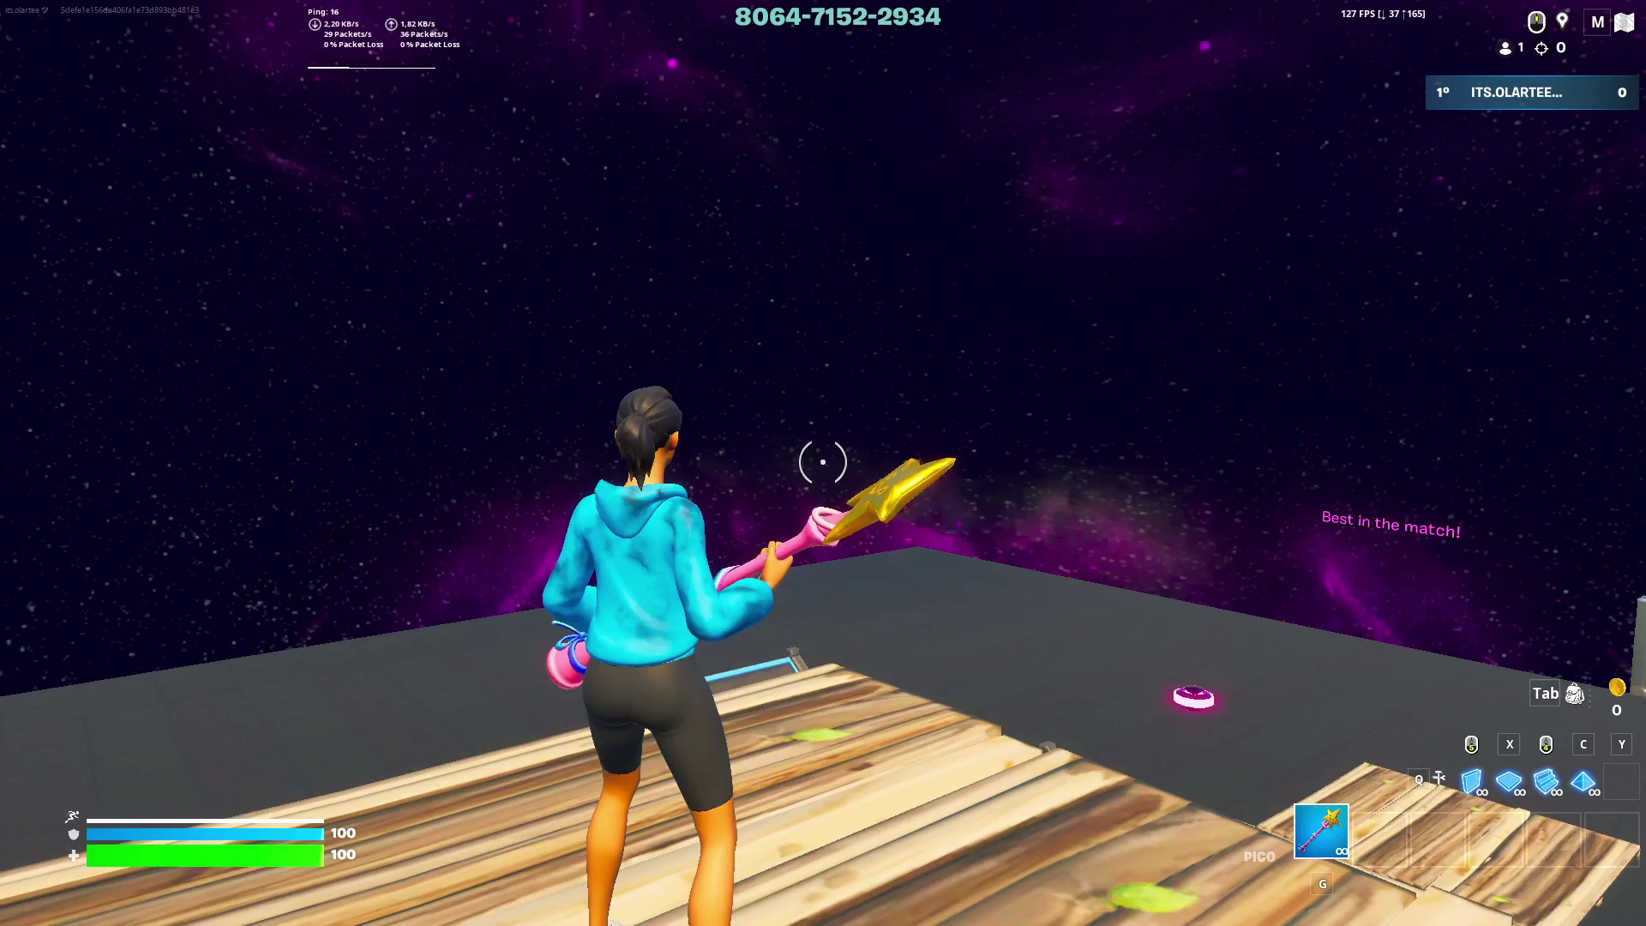
key("w")
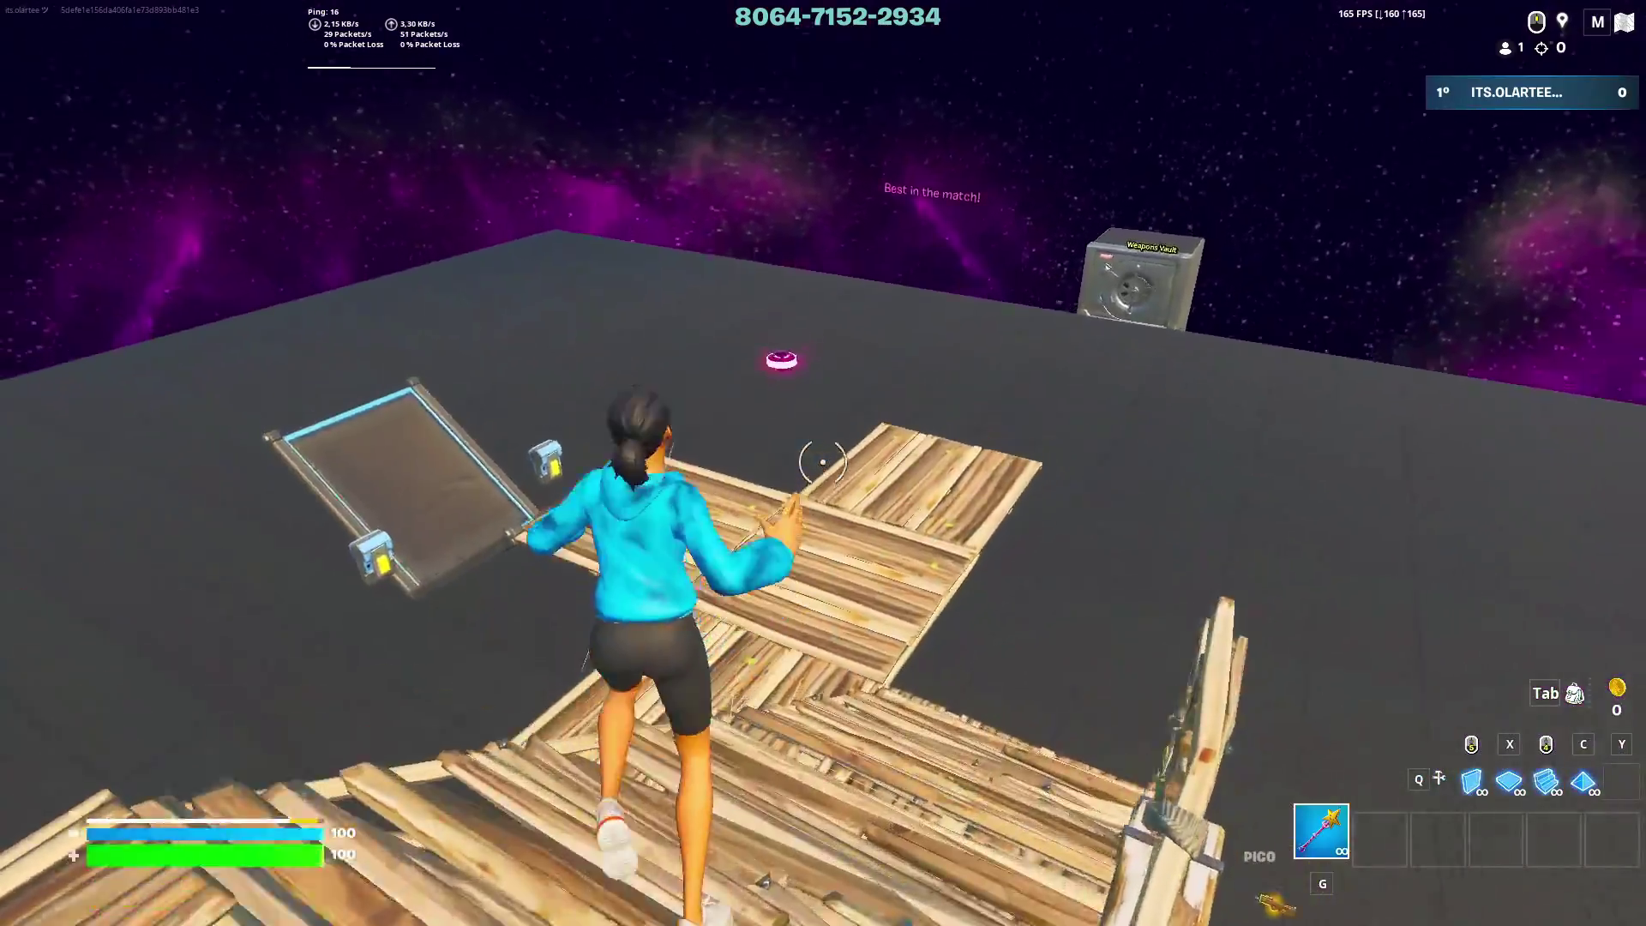
key("w")
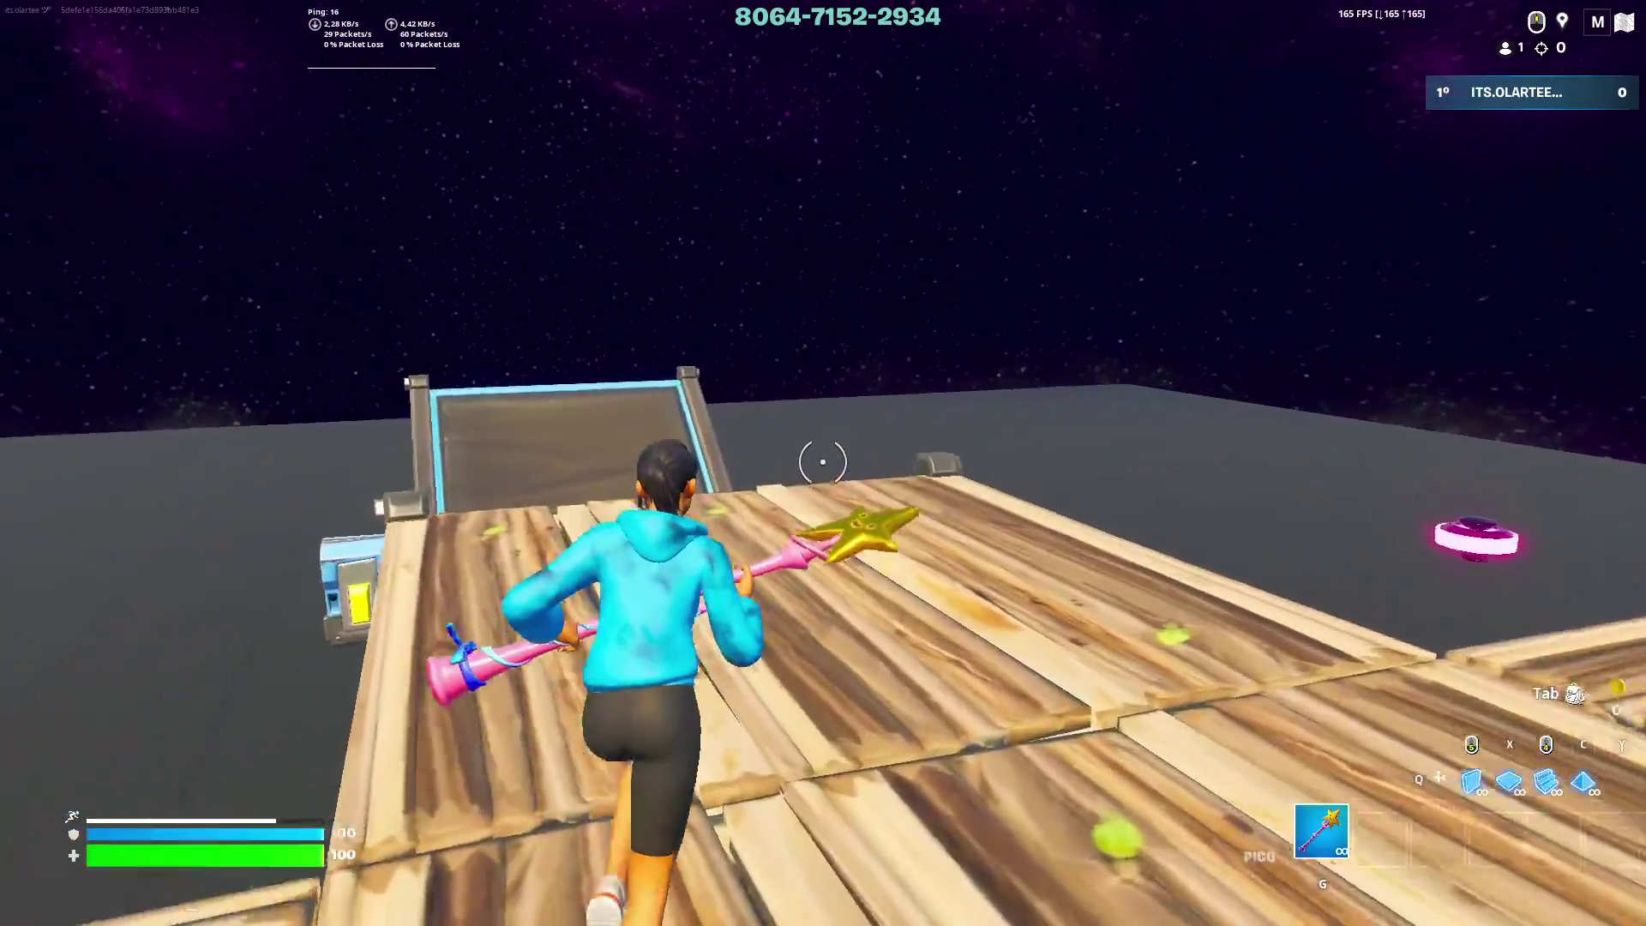
- Run across the wooden platform and into the built structures of the Creative map to check the frame rate
key("w")
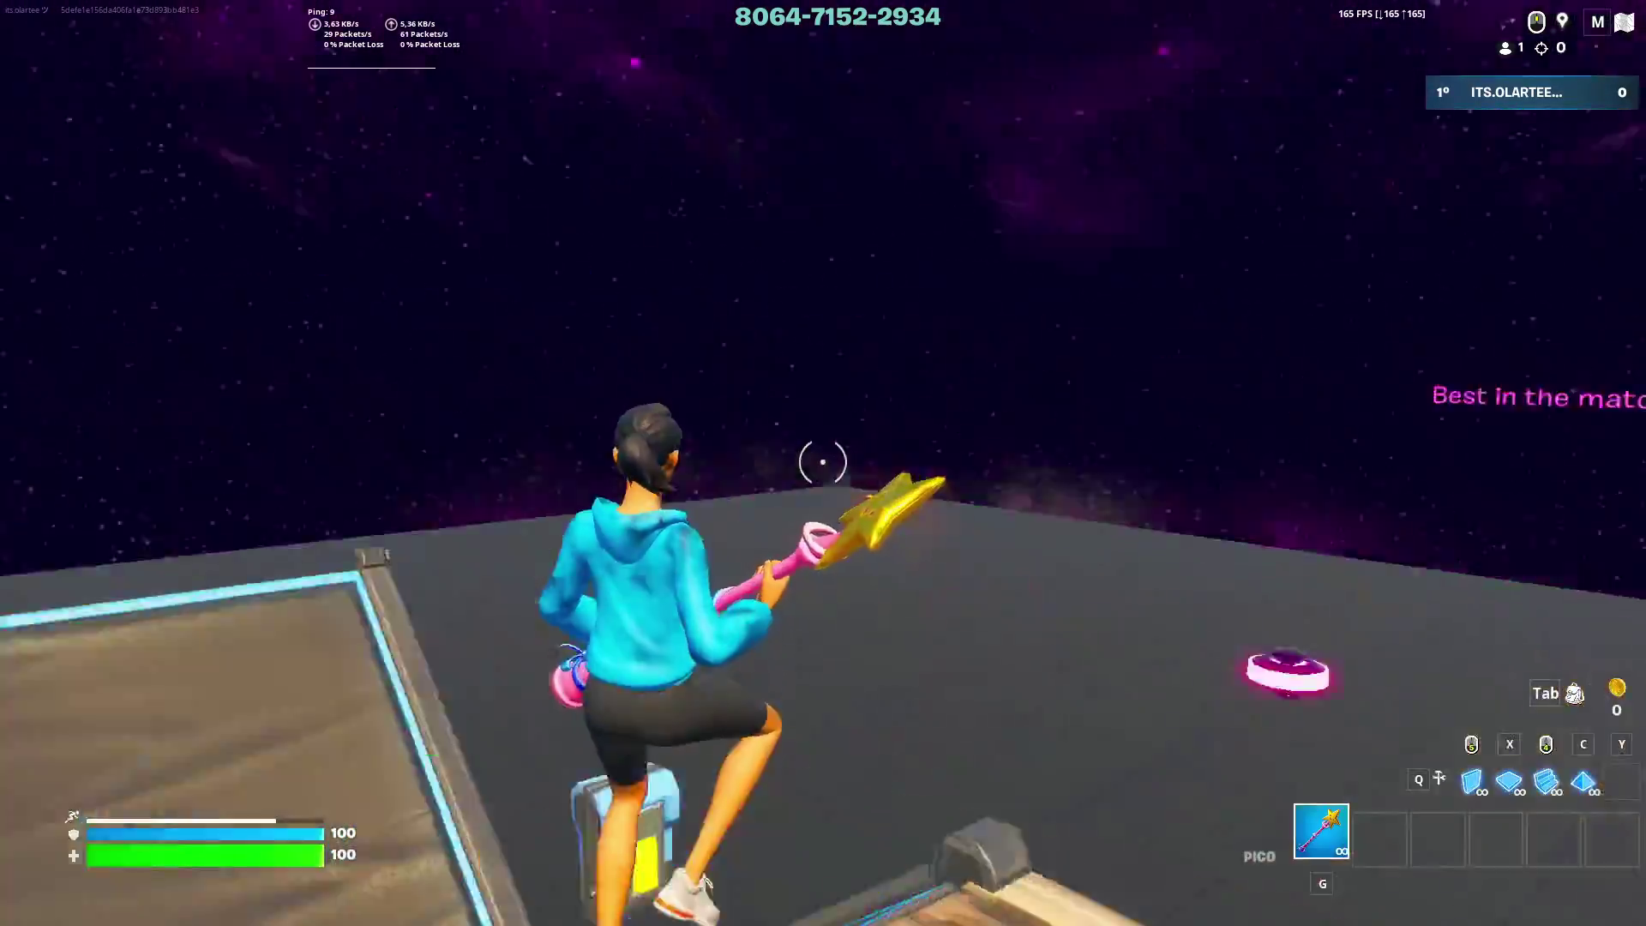
key("w")
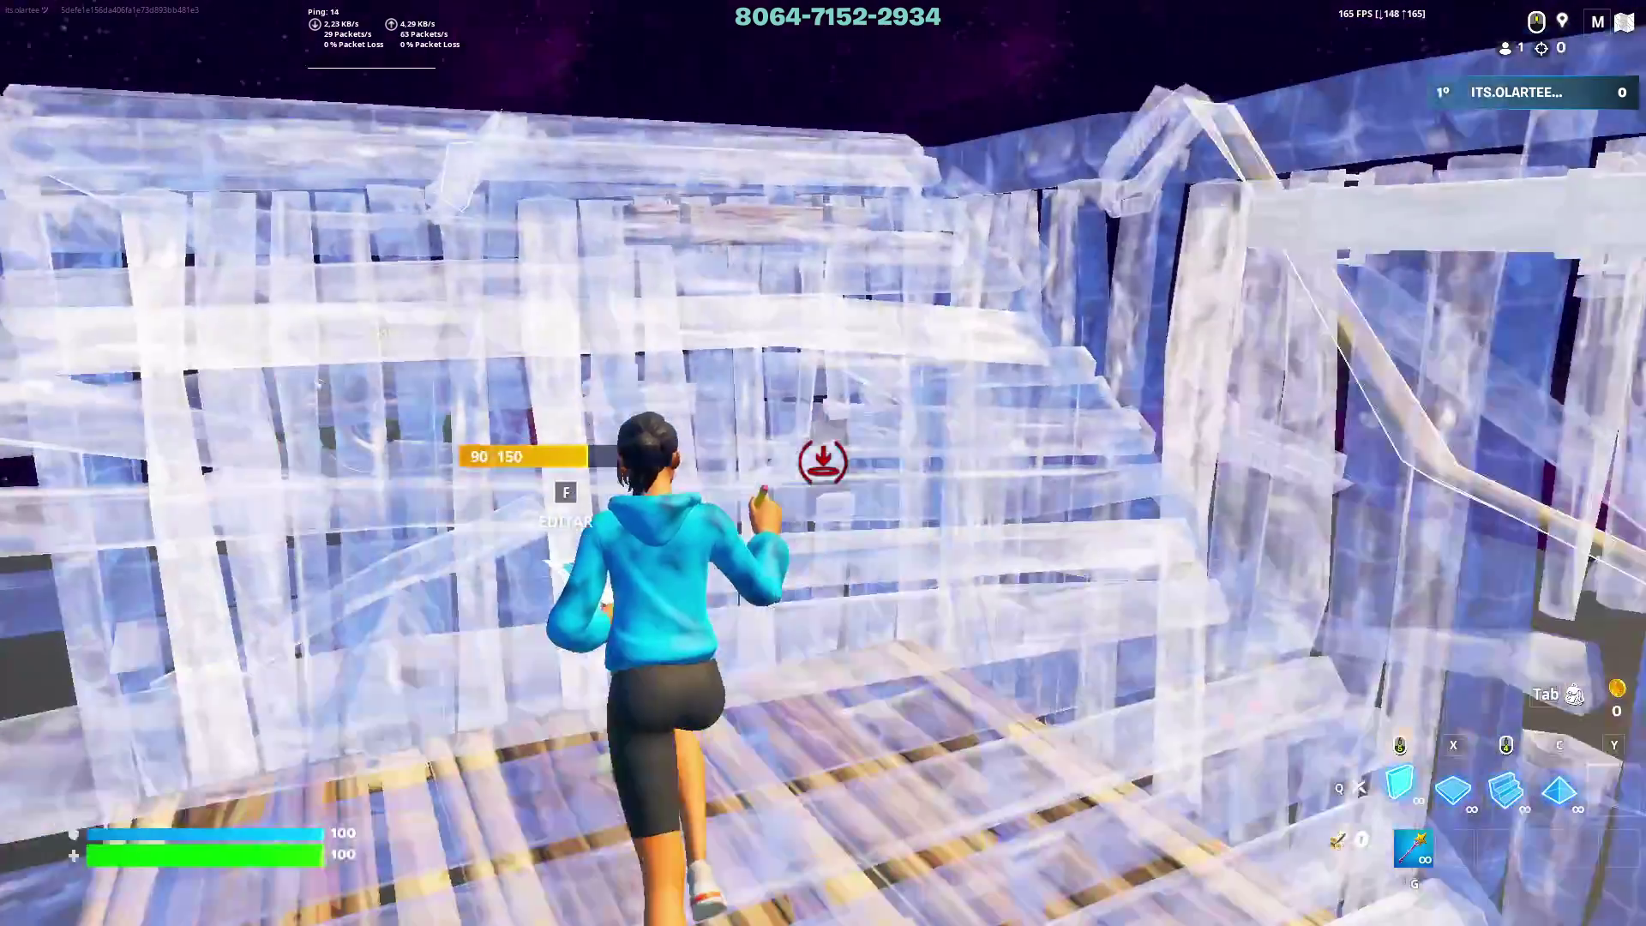
key("w")
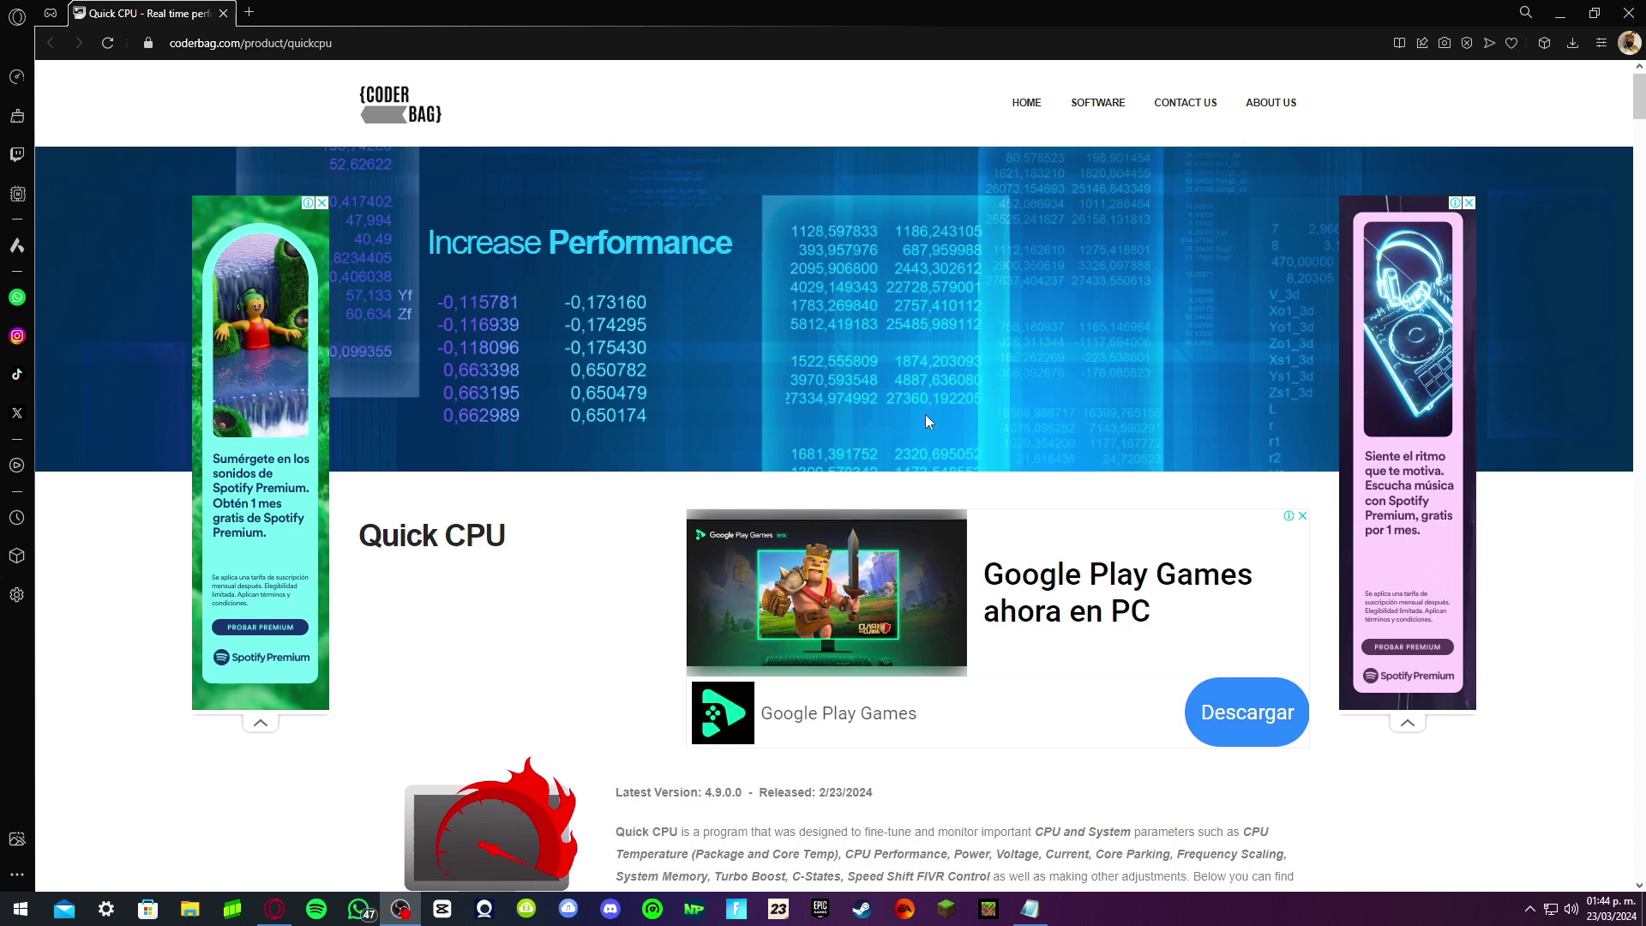
- Switch to the browser and download the 64-bit version 4.9.0.0 of Quick CPU from the release history on coderbag.com
scroll(926, 418, "down", 3)
scroll(926, 417, "down", 2)
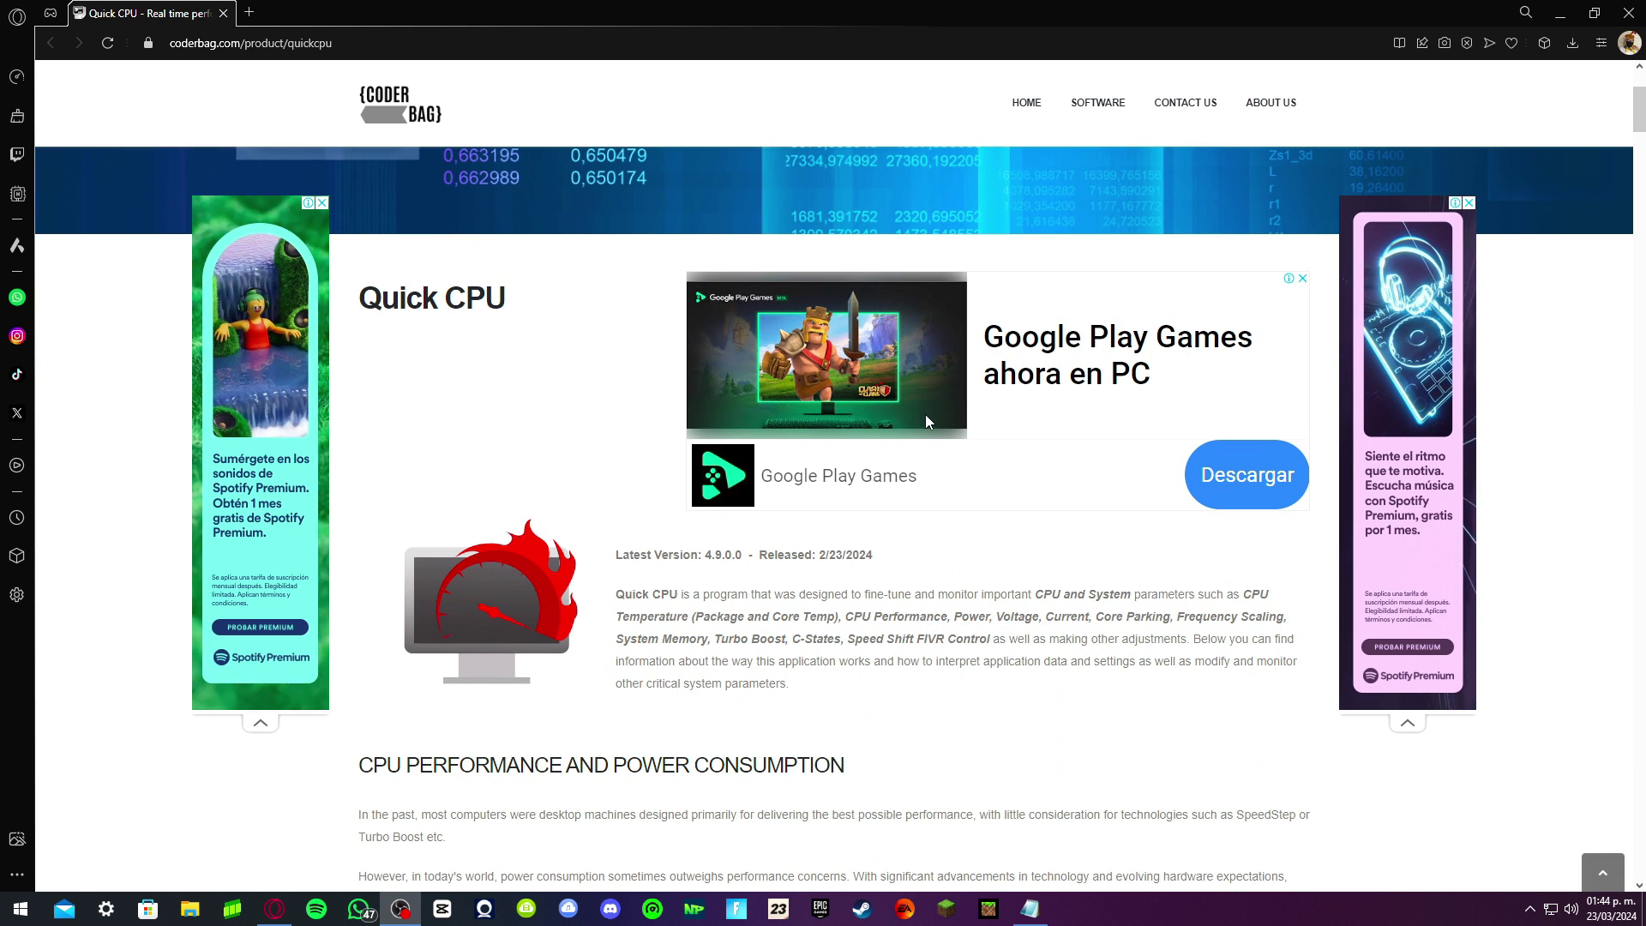
left_click_drag(356, 233, 514, 233)
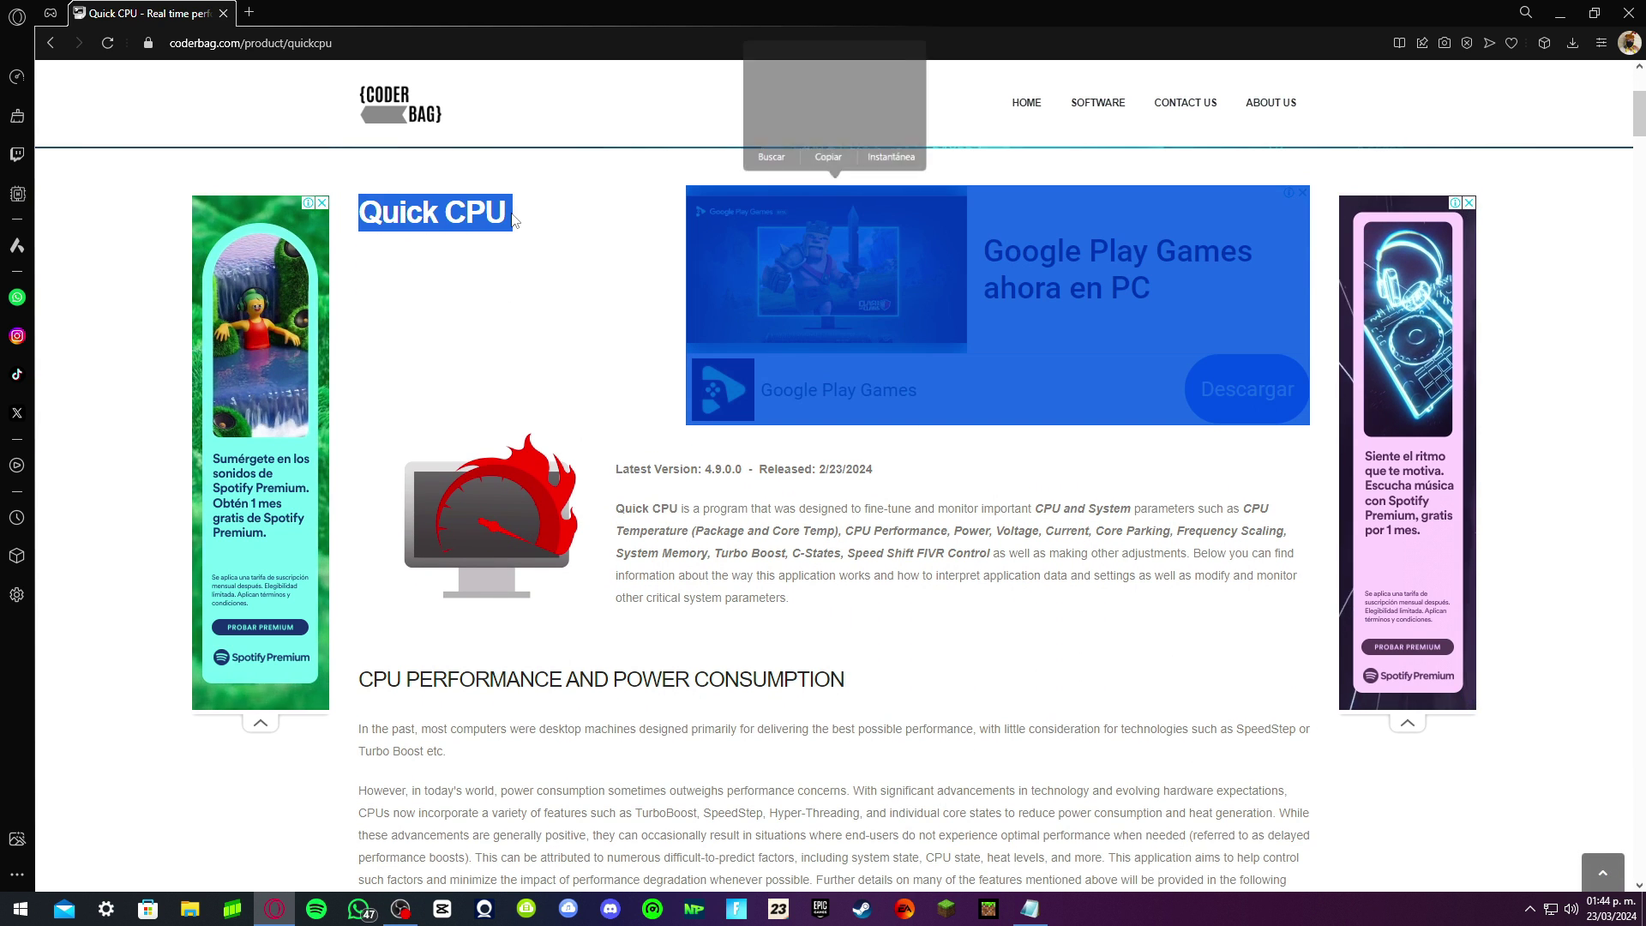
left_click(493, 231)
scroll(493, 231, "down", 15)
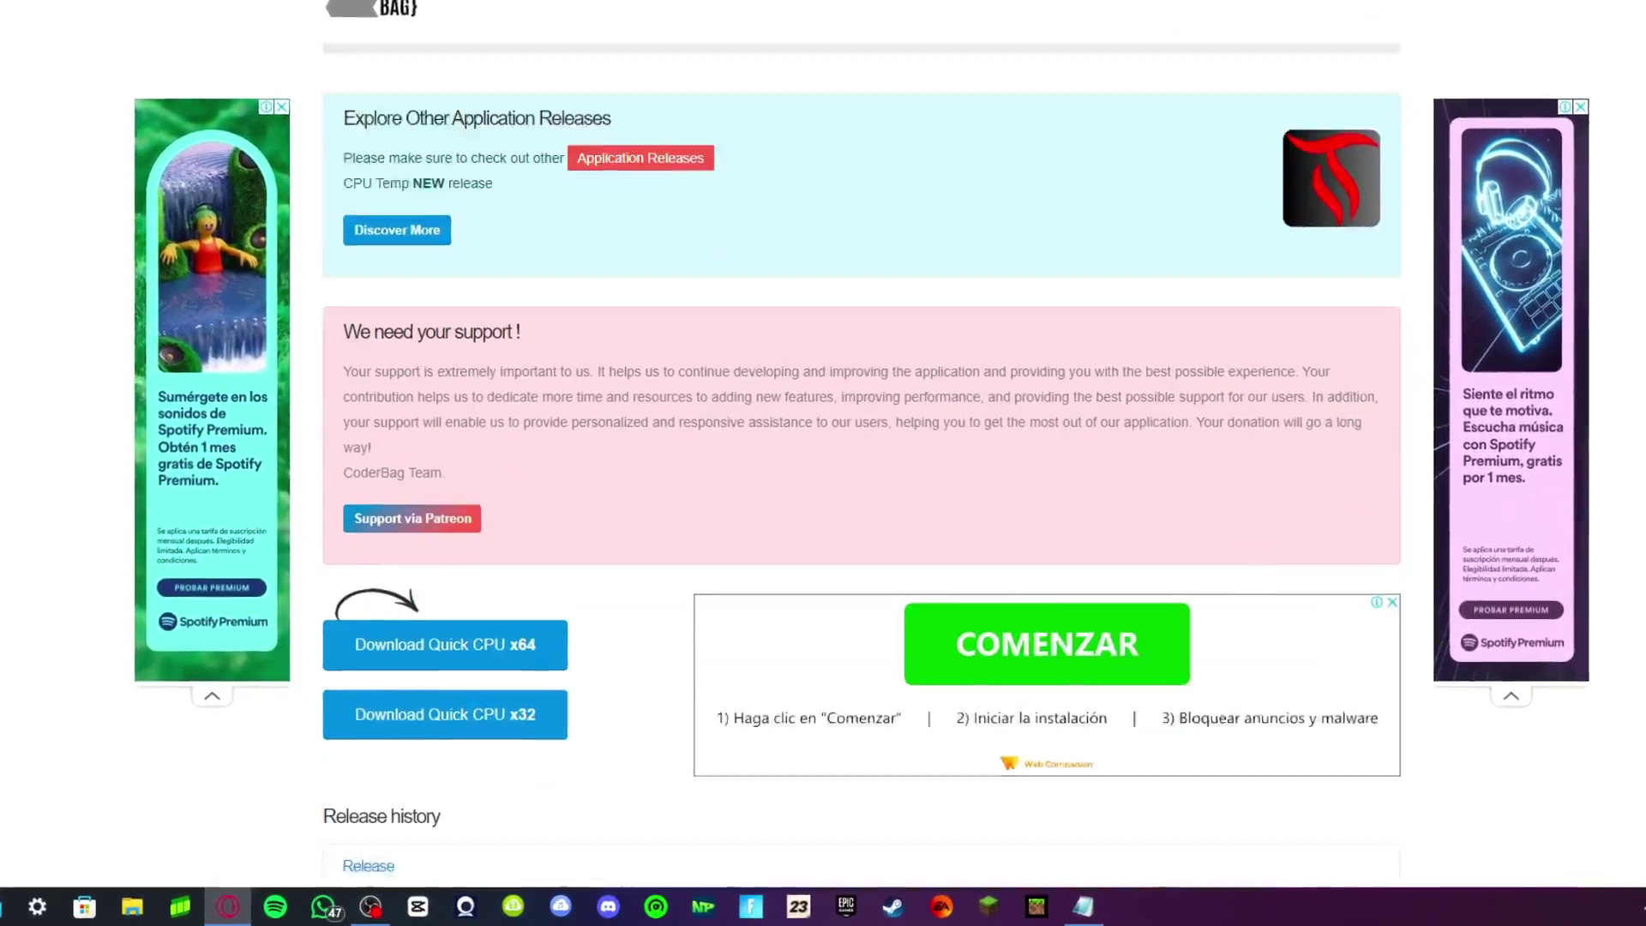
scroll(695, 343, "down", 10)
scroll(695, 343, "up", 4)
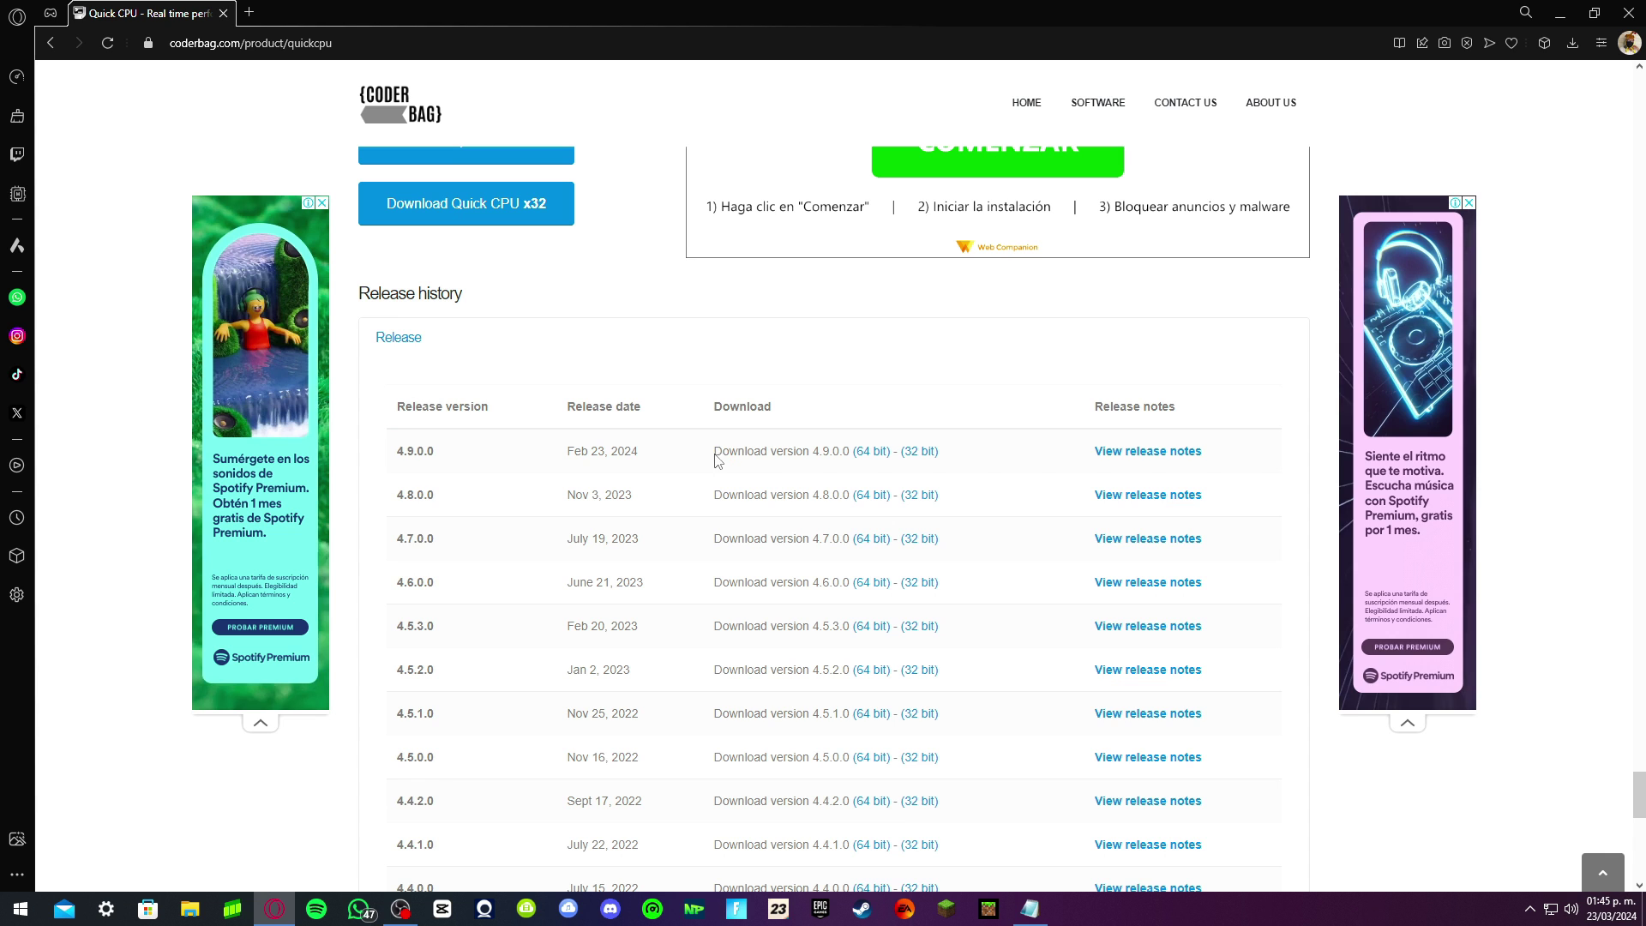
left_click_drag(719, 461, 796, 462)
left_click(867, 460)
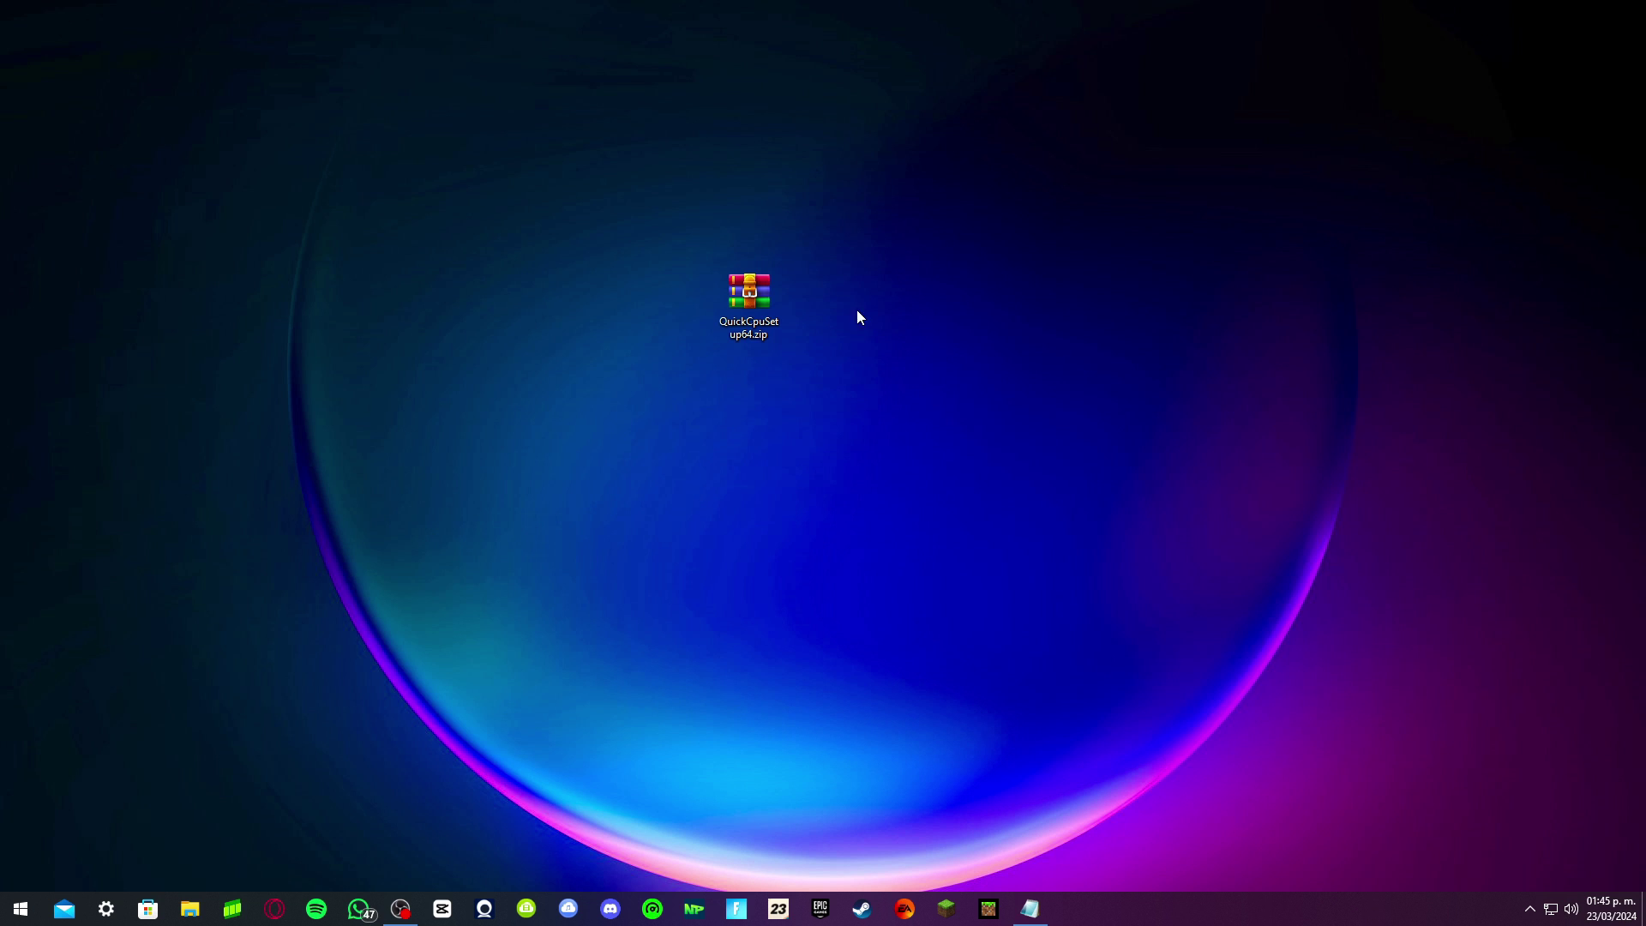
- Open QuickCpuSetup64.zip on the desktop and install Quick CPU from it
key("shift+F10")
left_click(836, 358)
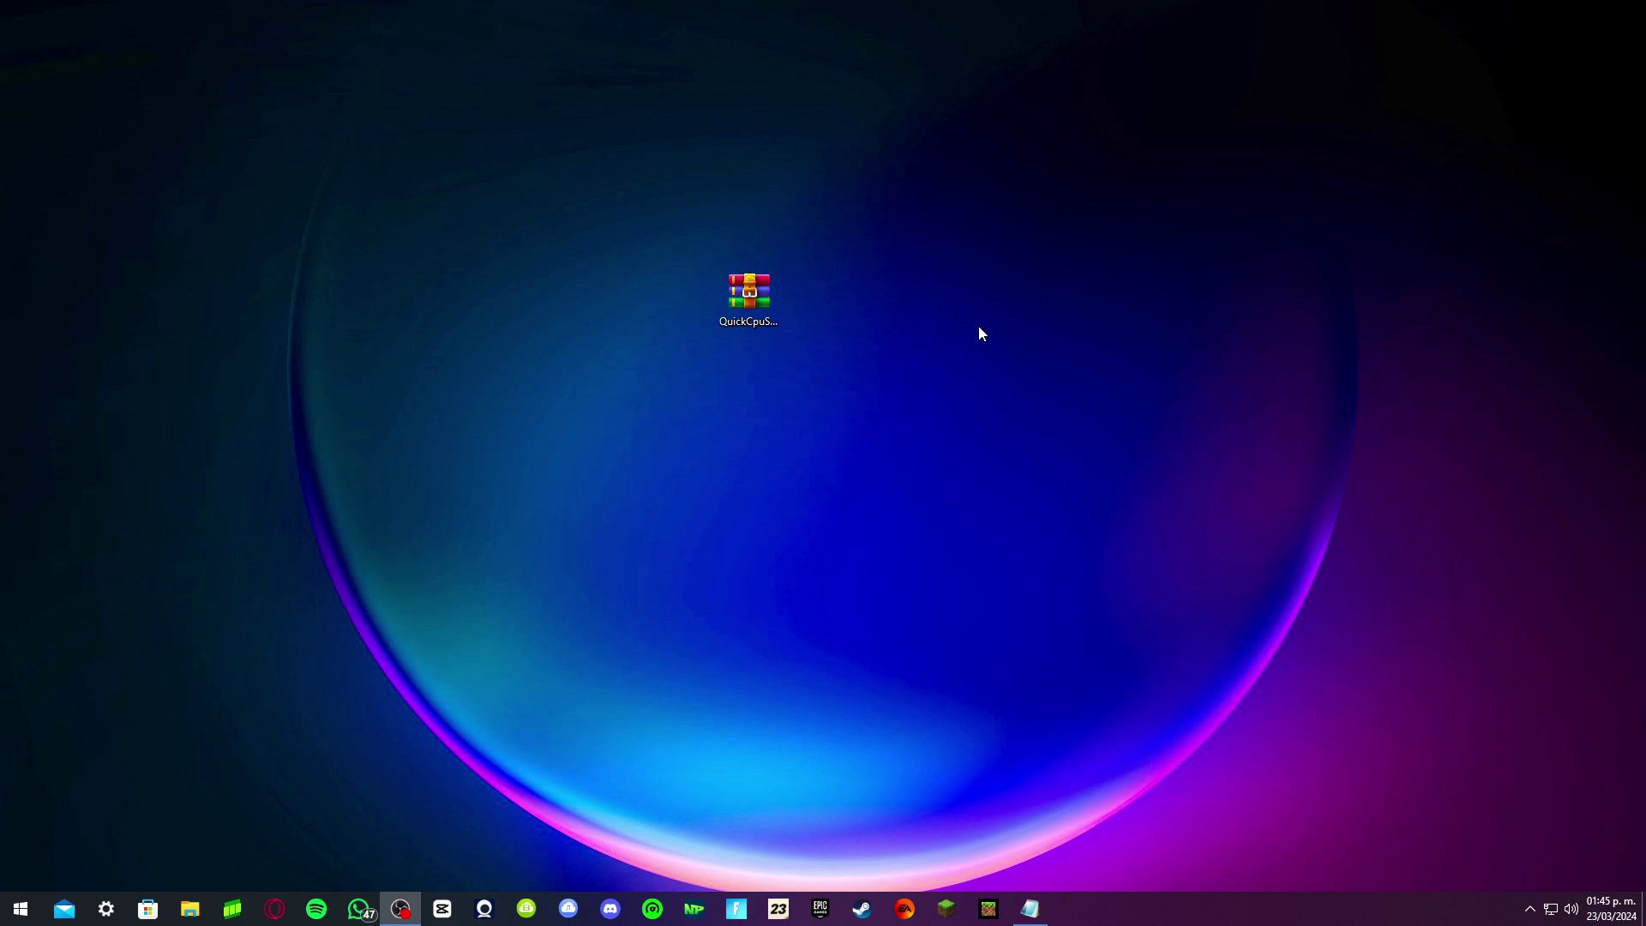
left_click_drag(510, 147, 52, 47)
left_click_drag(31, 30, 884, 291)
double_click(911, 243)
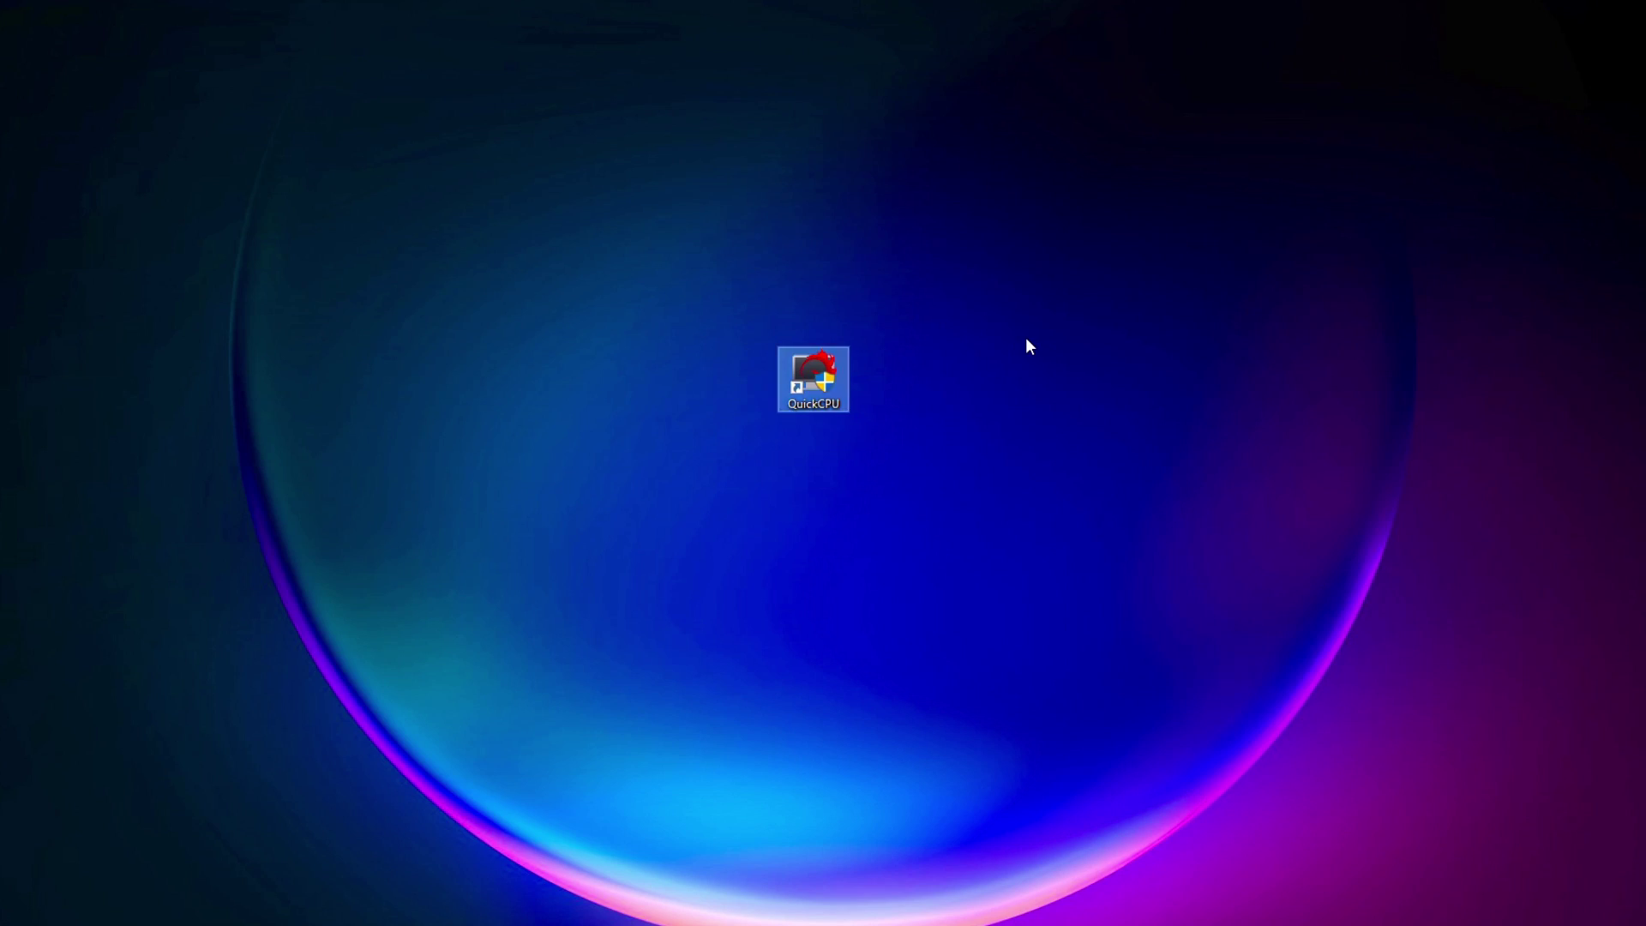
- Launch Quick CPU, set core parking, frequency scaling, turbo boost and performance to 100%, and apply the changes
left_click_drag(680, 275, 986, 439)
double_click(813, 375)
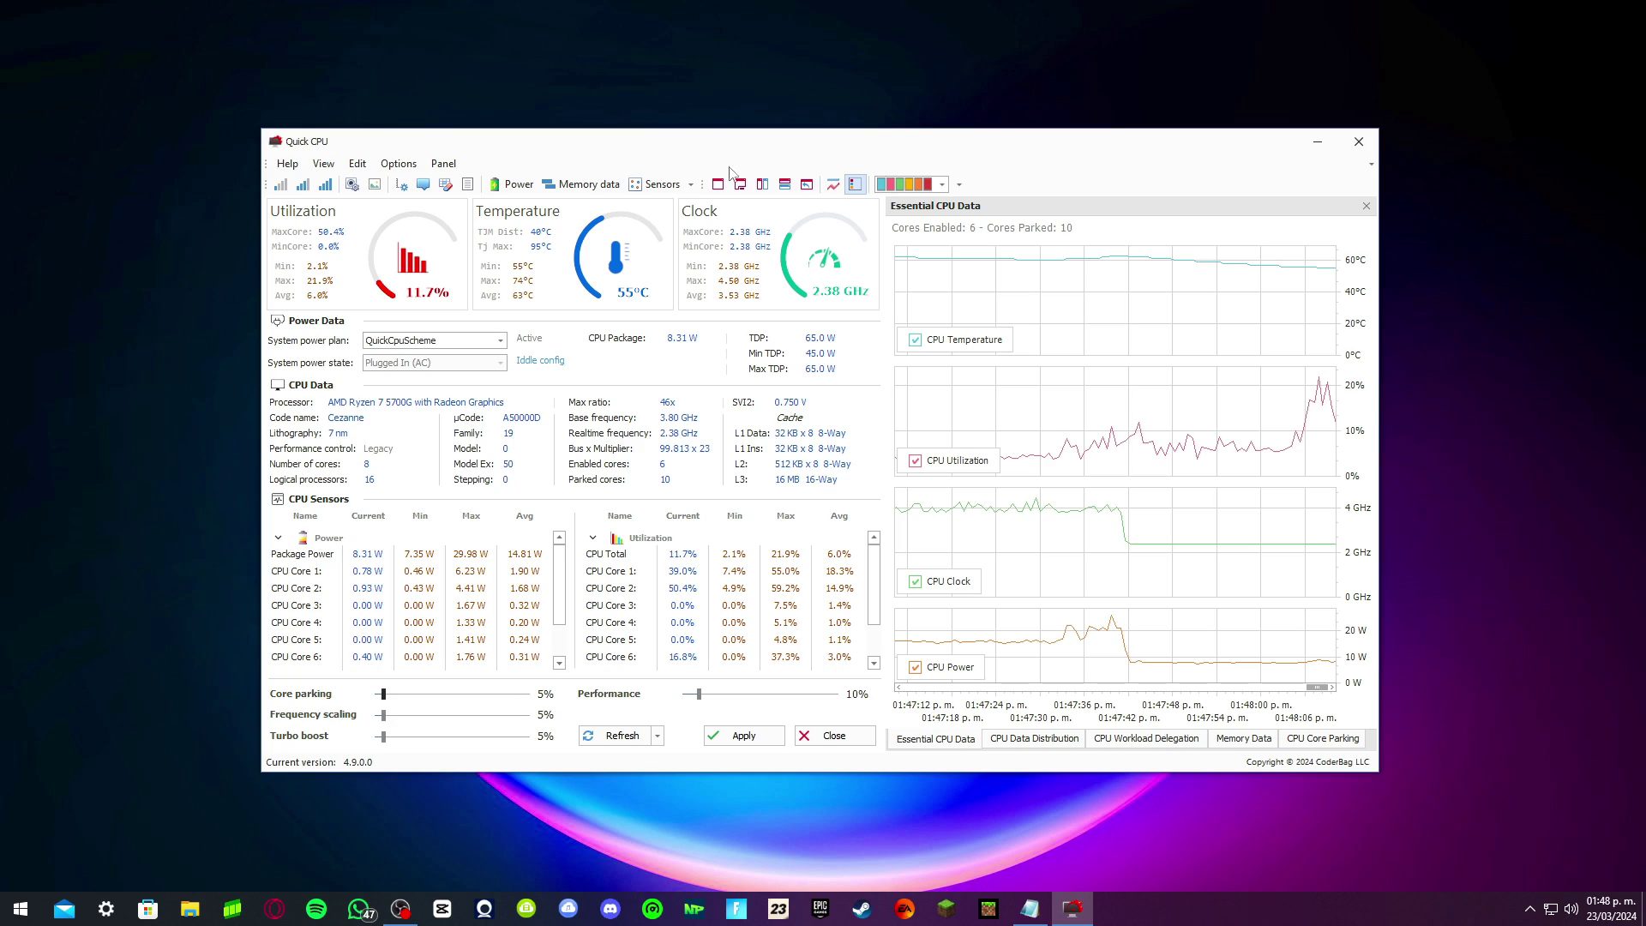
mouse_move(1163, 537)
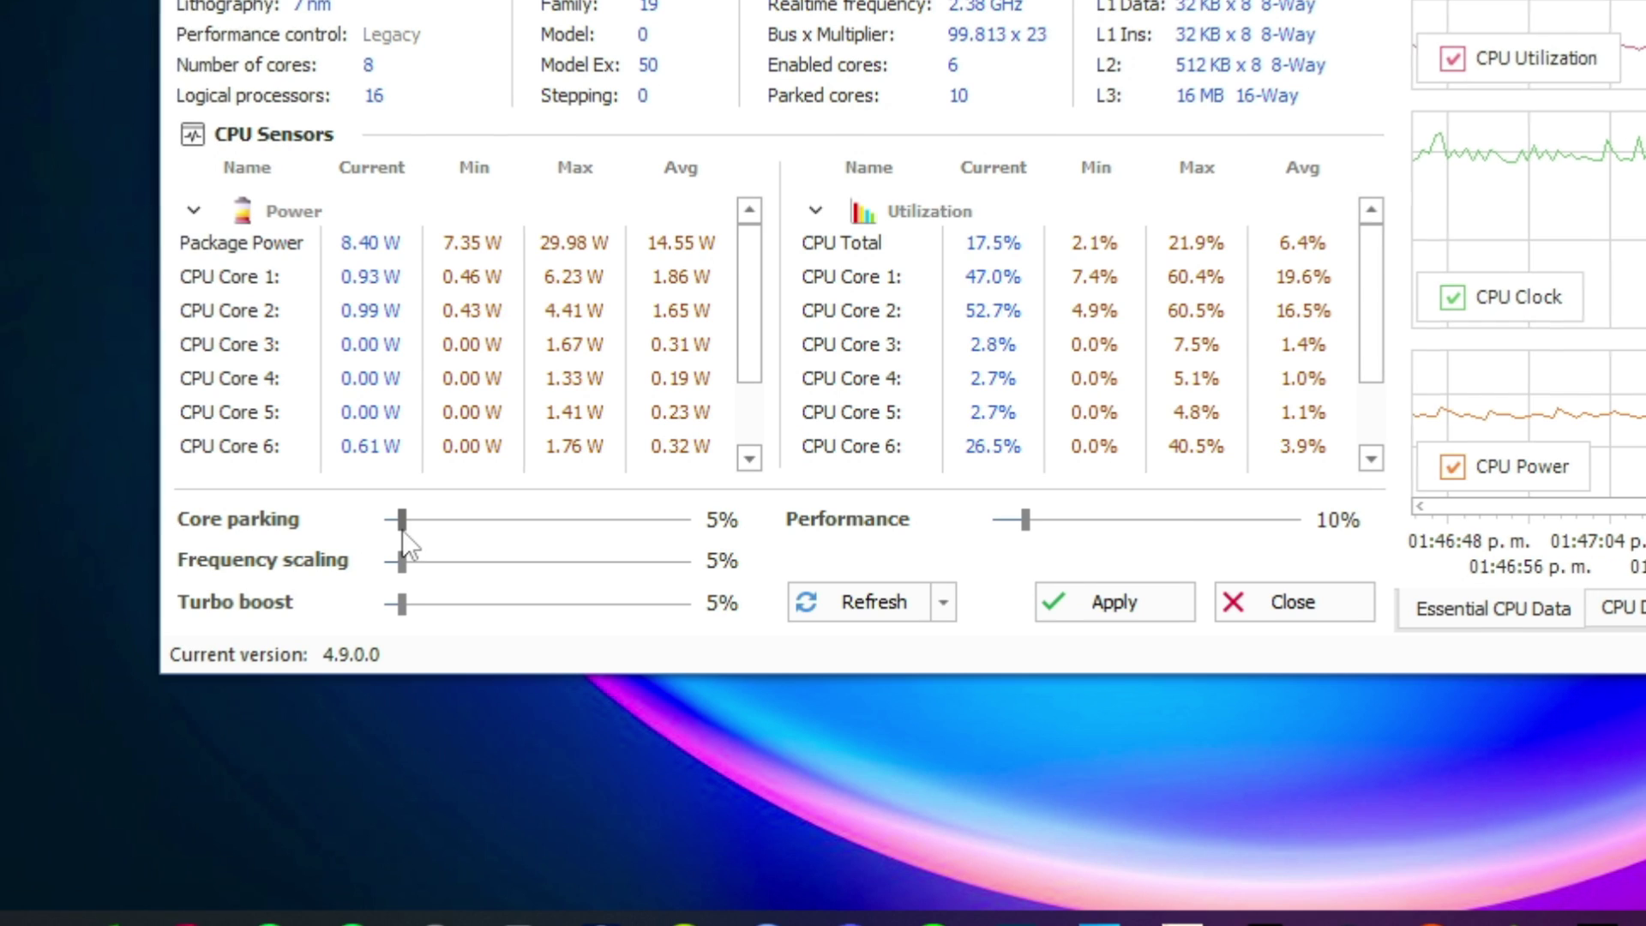
left_click_drag(383, 695, 529, 695)
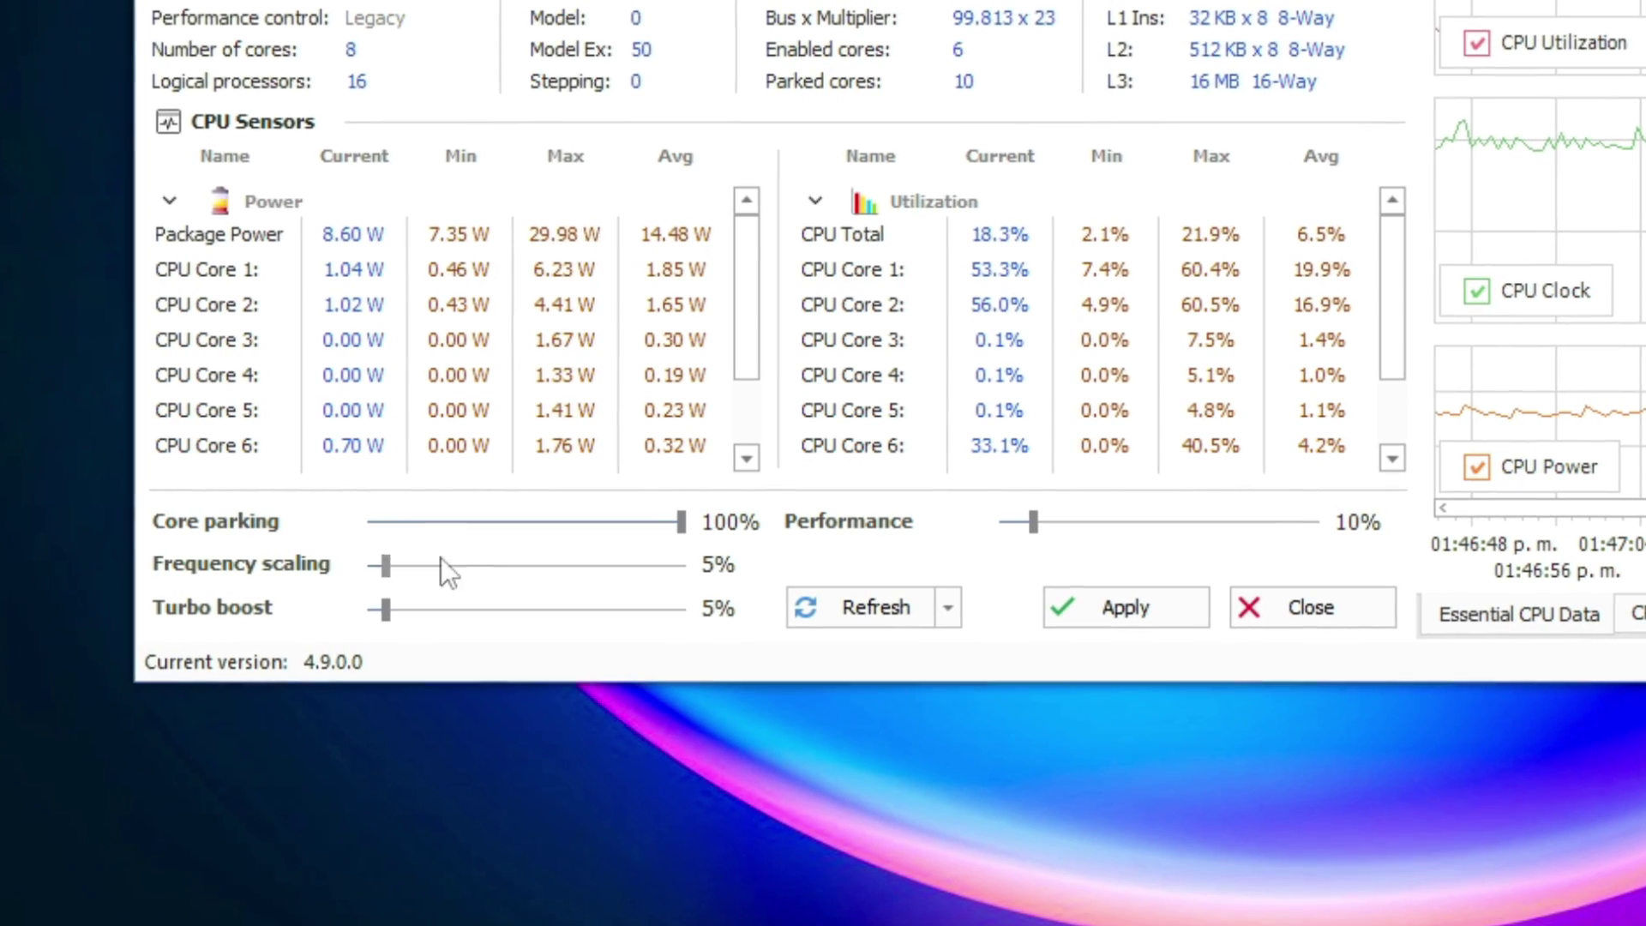
left_click_drag(384, 715, 529, 715)
left_click_drag(378, 611, 679, 612)
left_click_drag(1037, 523, 1325, 523)
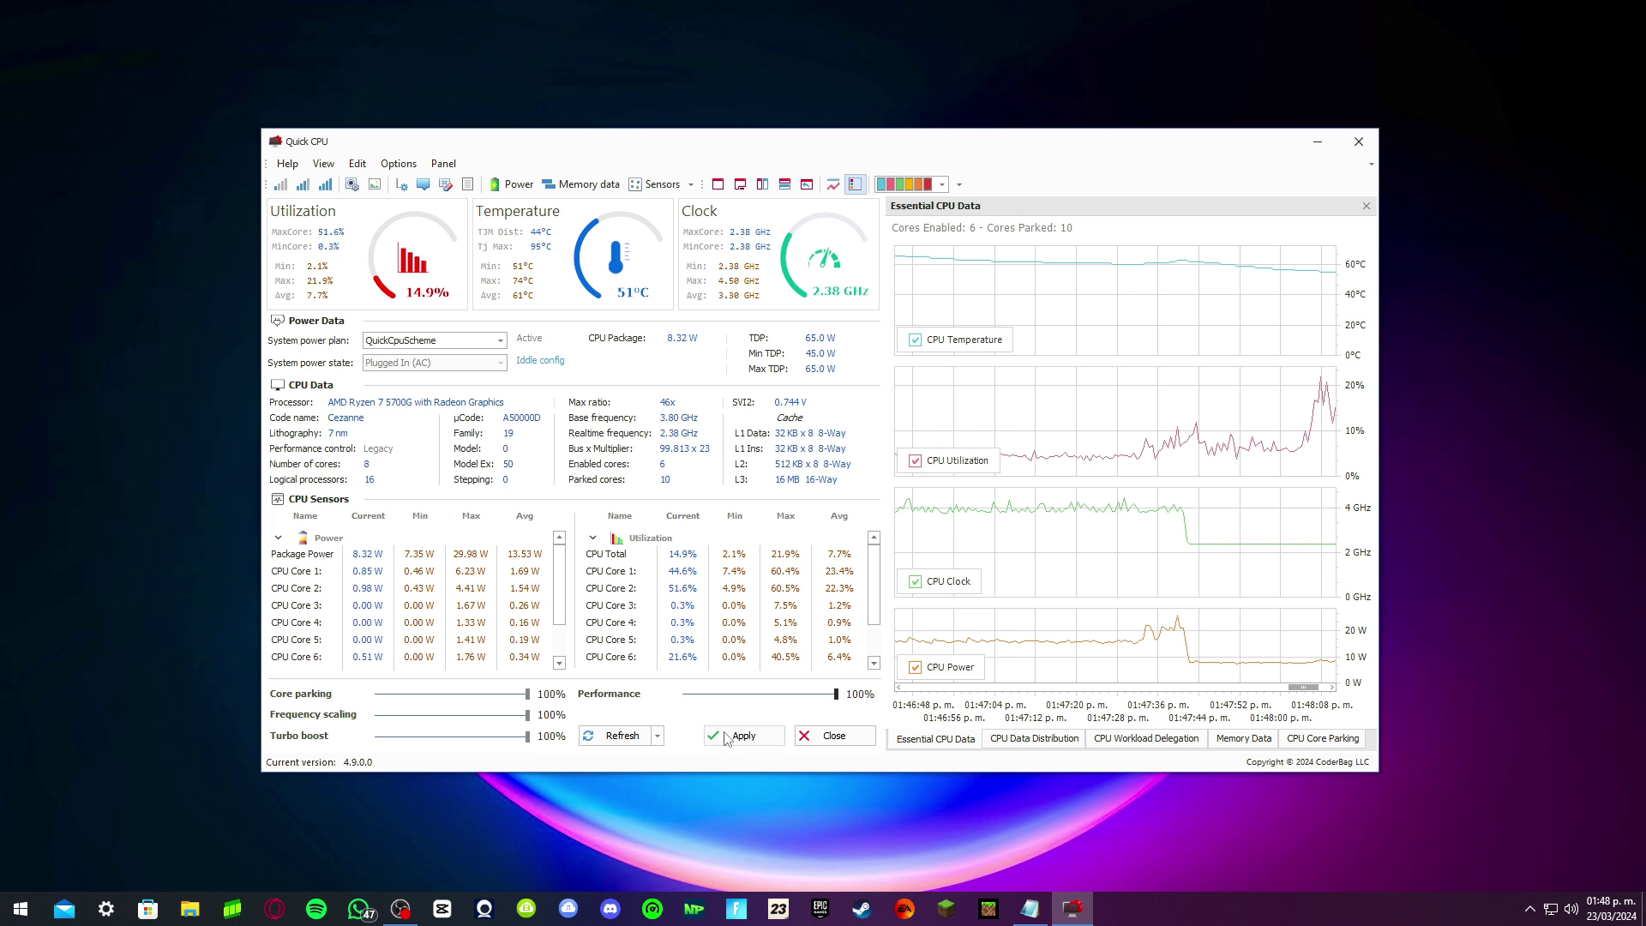
left_click(727, 739)
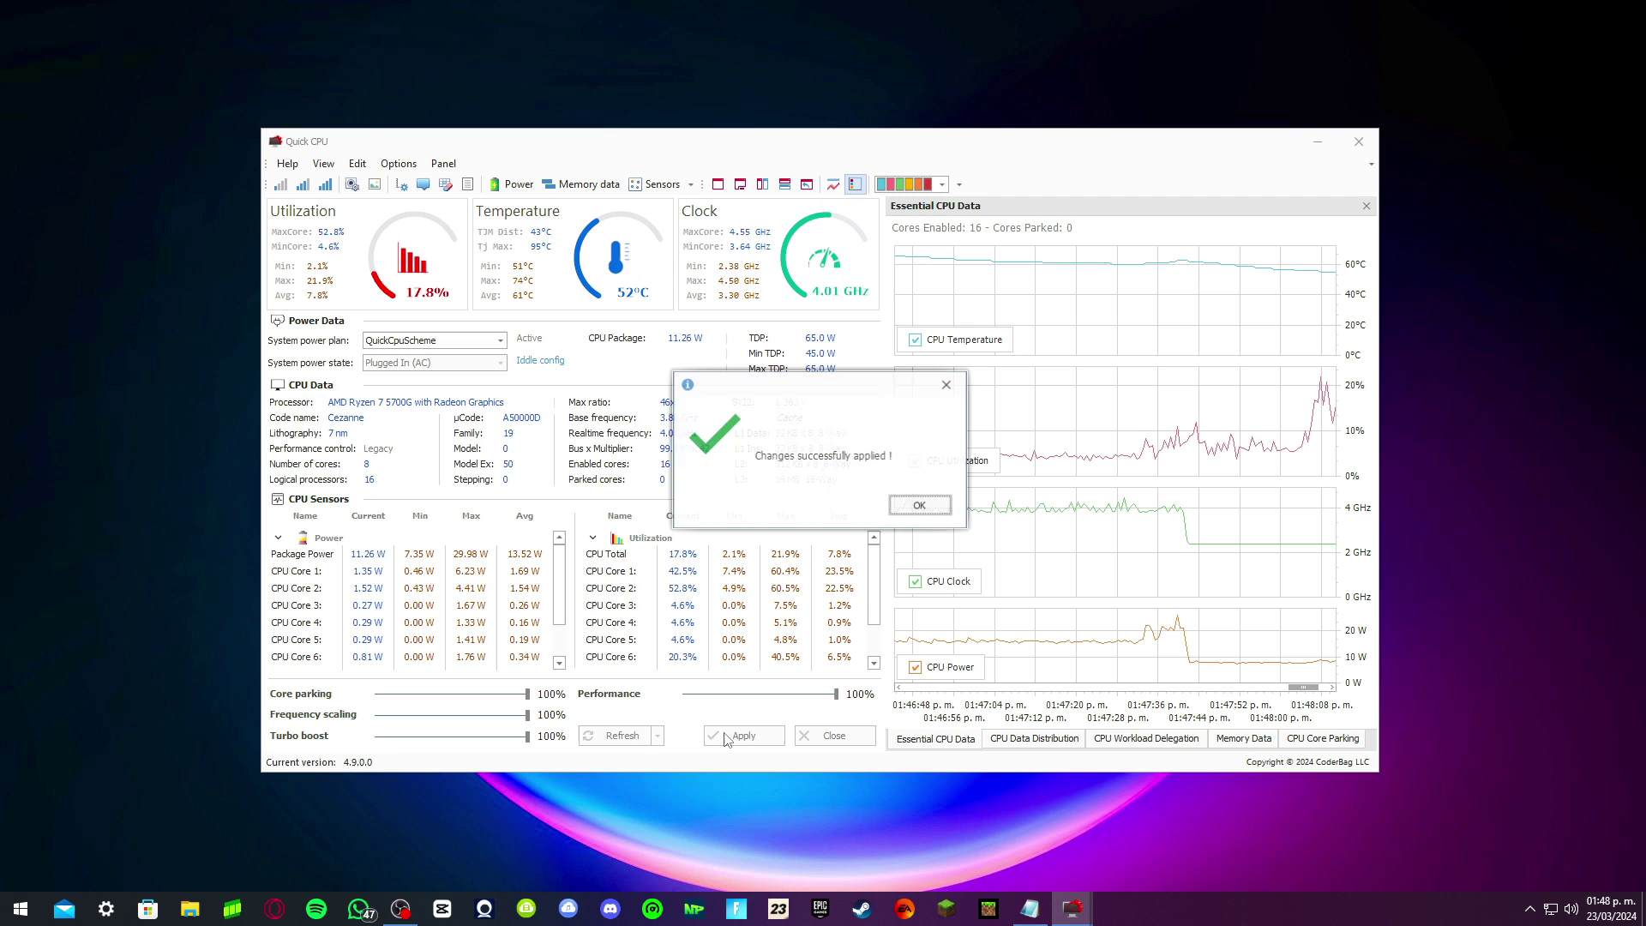
left_click(919, 506)
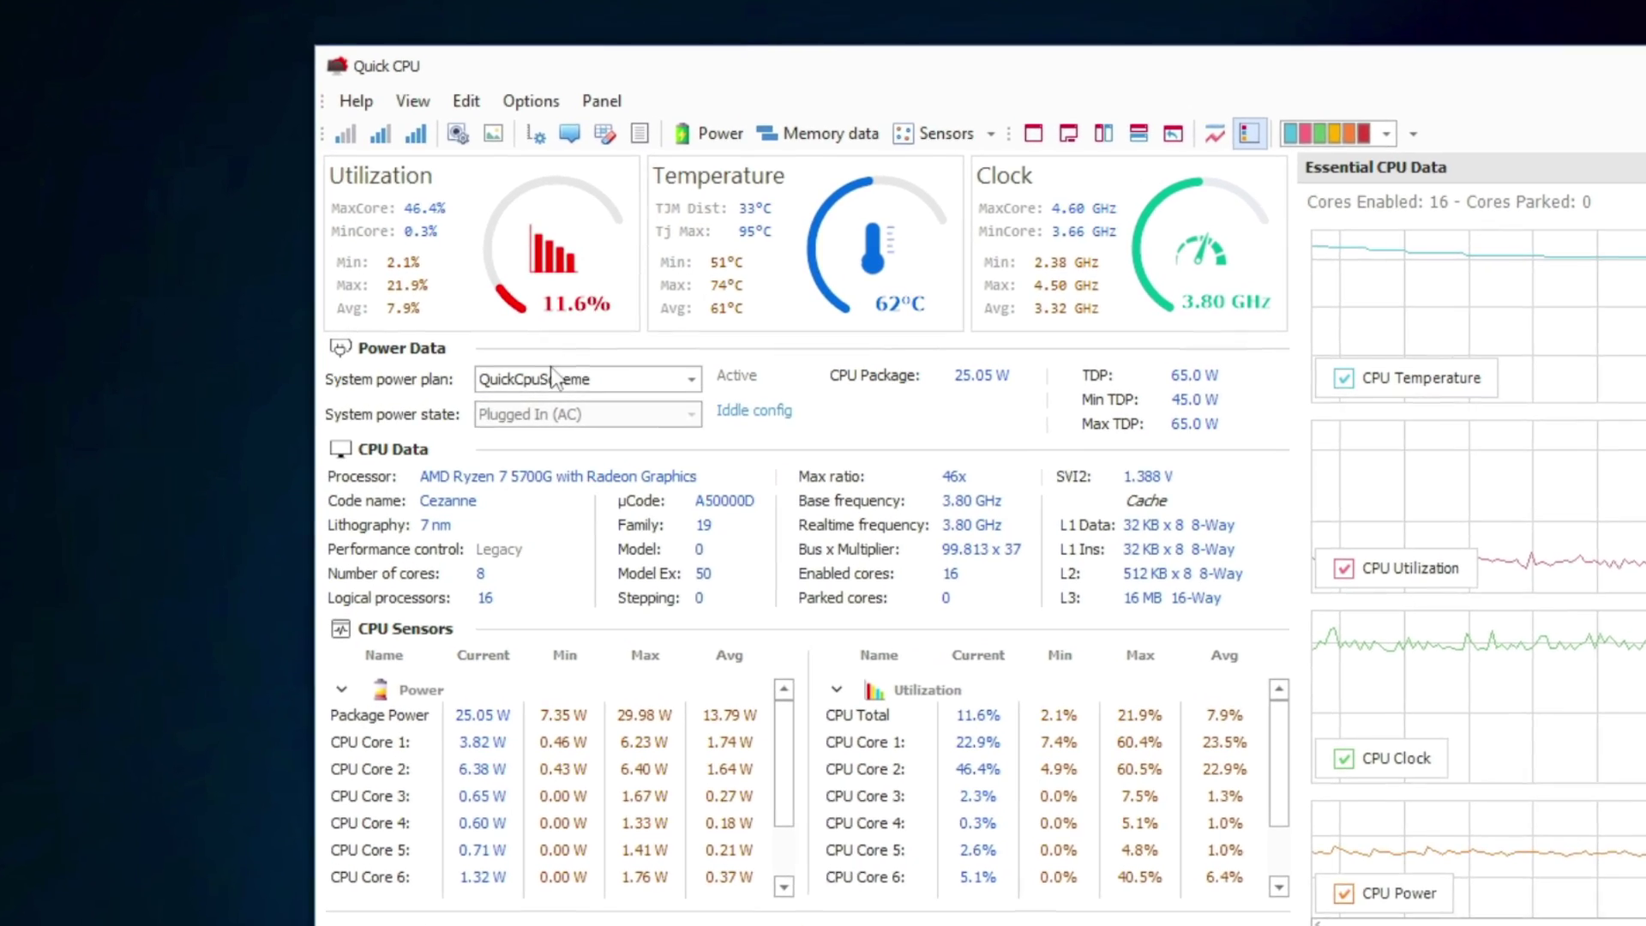
- Choose Alto rendimiento as the system power plan and close Quick CPU
left_click(369, 341)
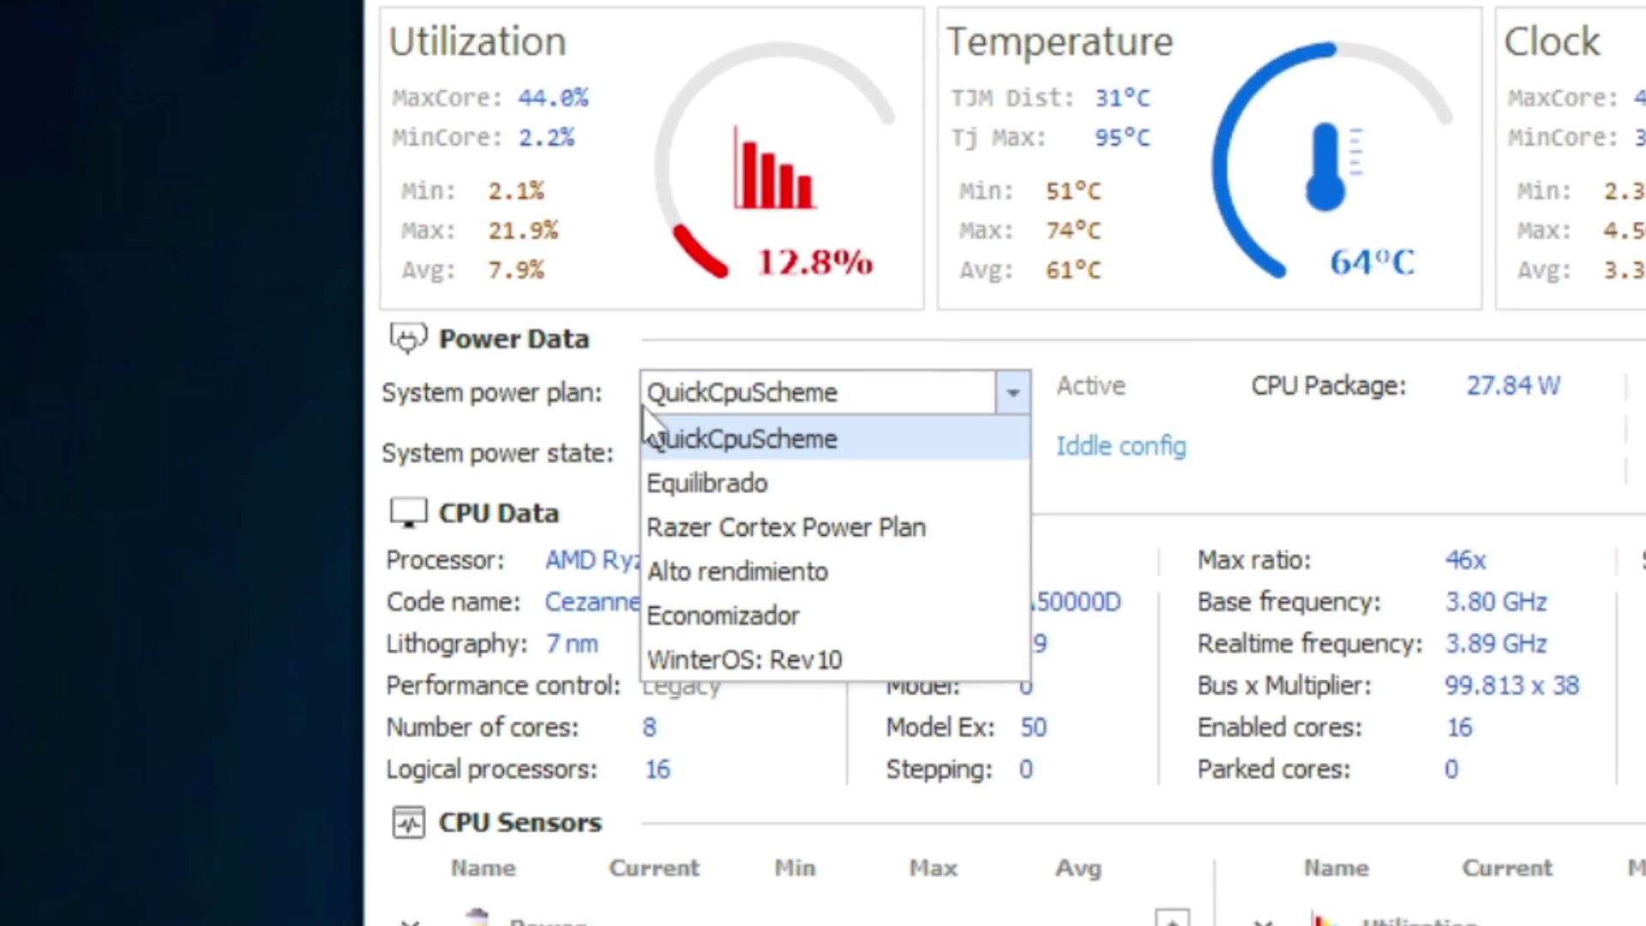
left_click(750, 570)
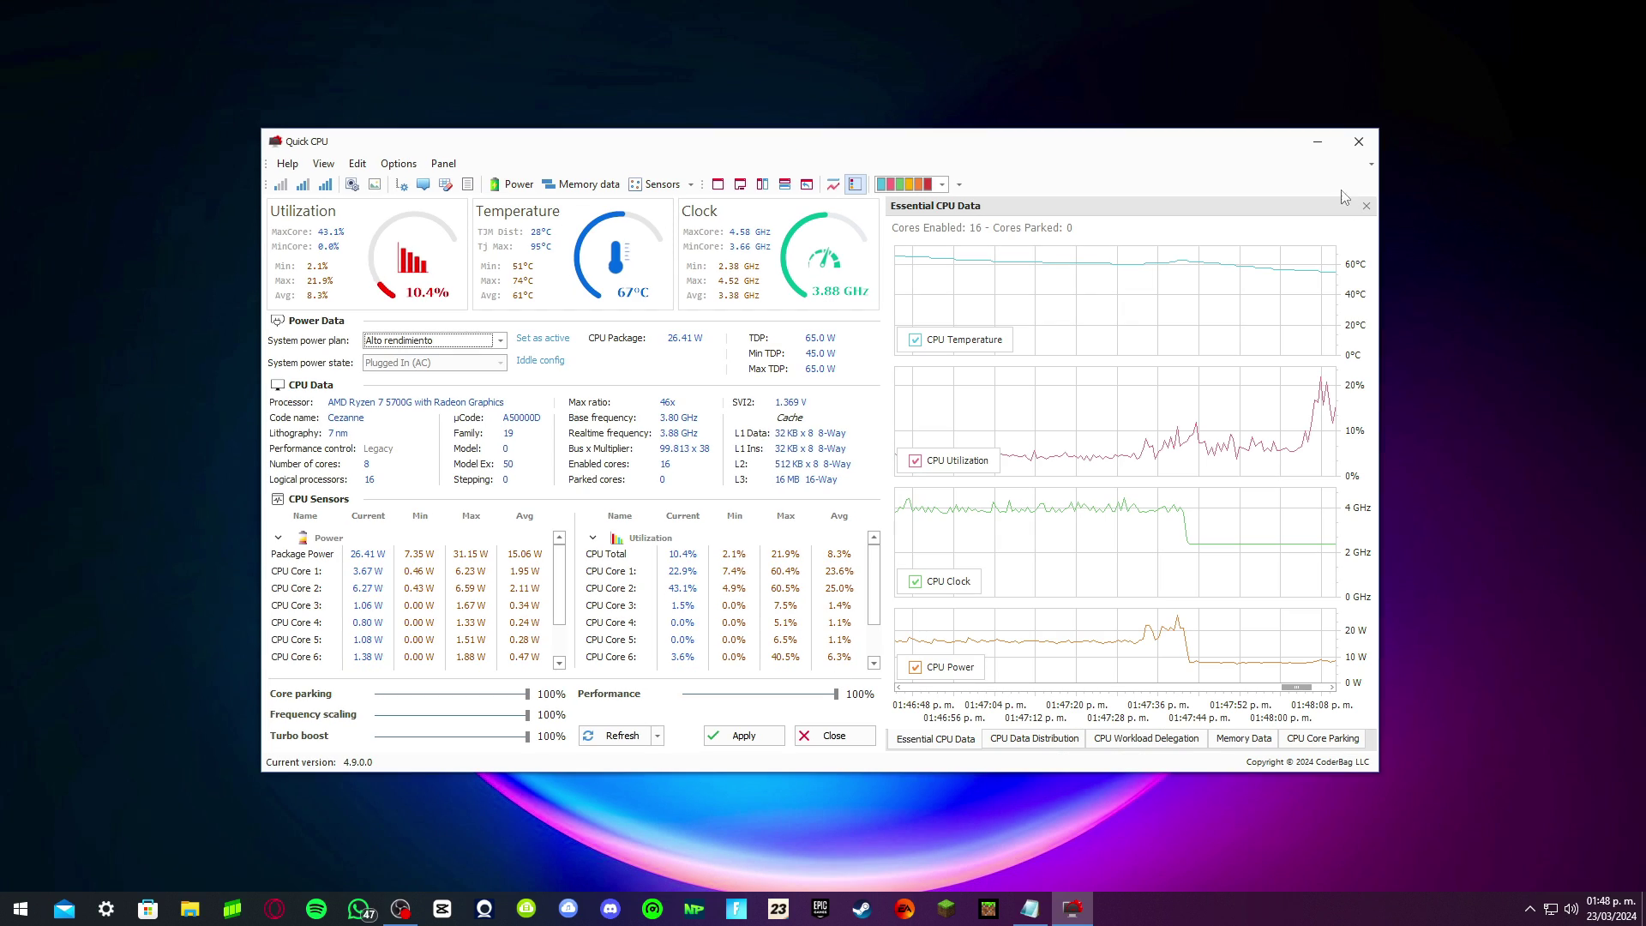
left_click(1357, 146)
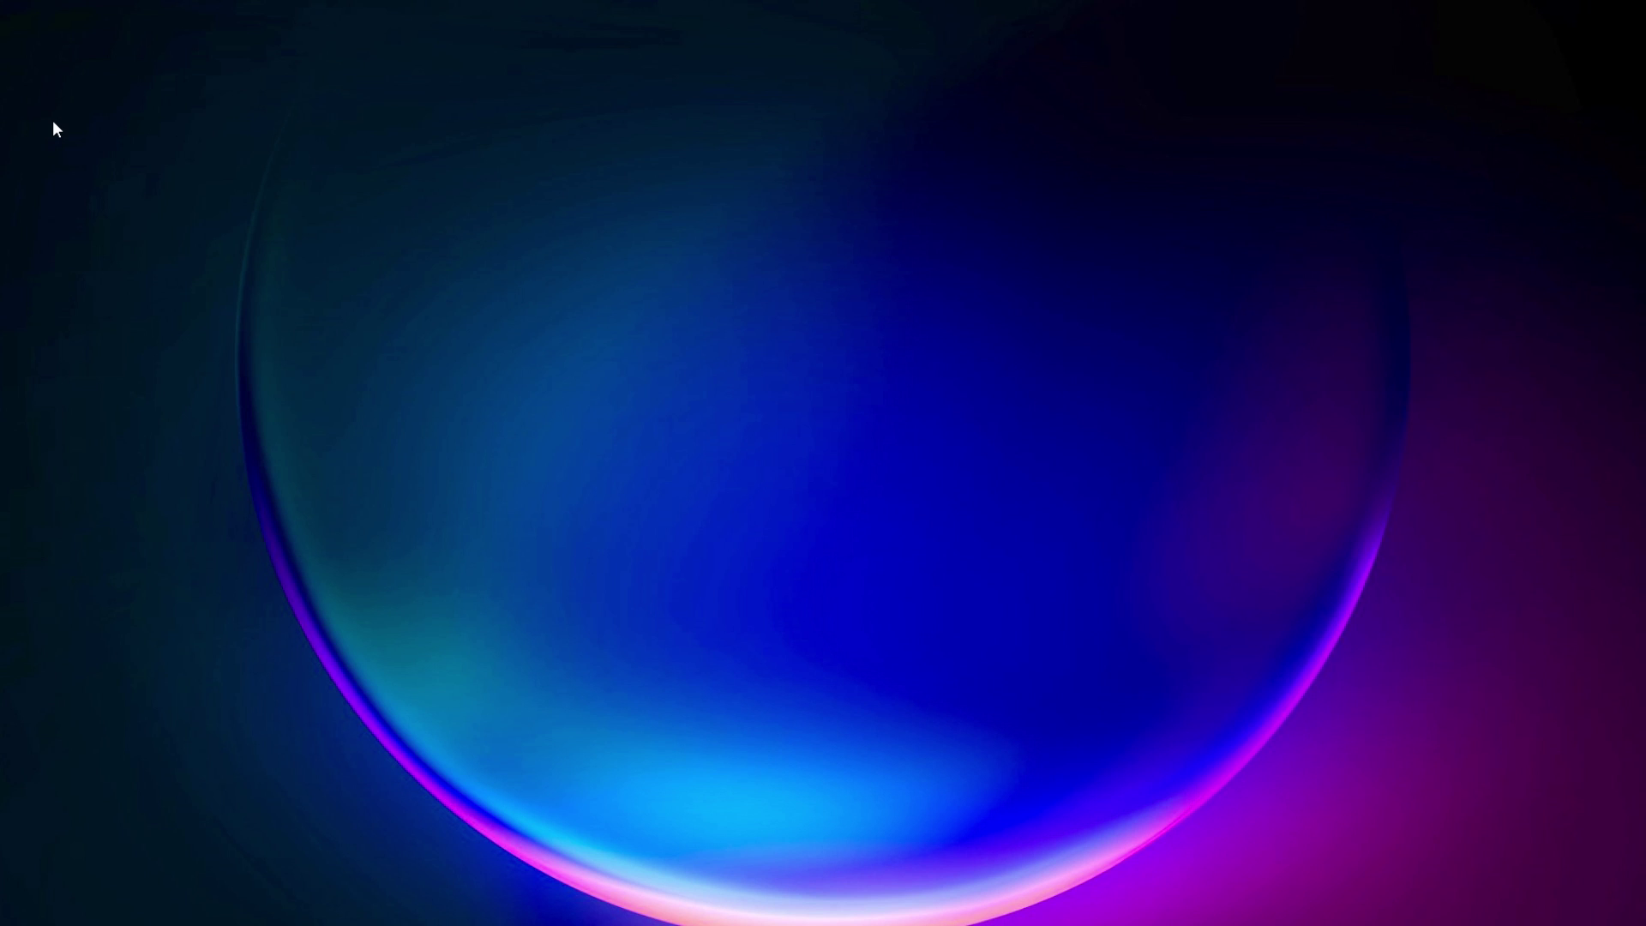
- Search Windows for msconf and open the boot options of Configuración del sistema
key("super")
type("msconf")
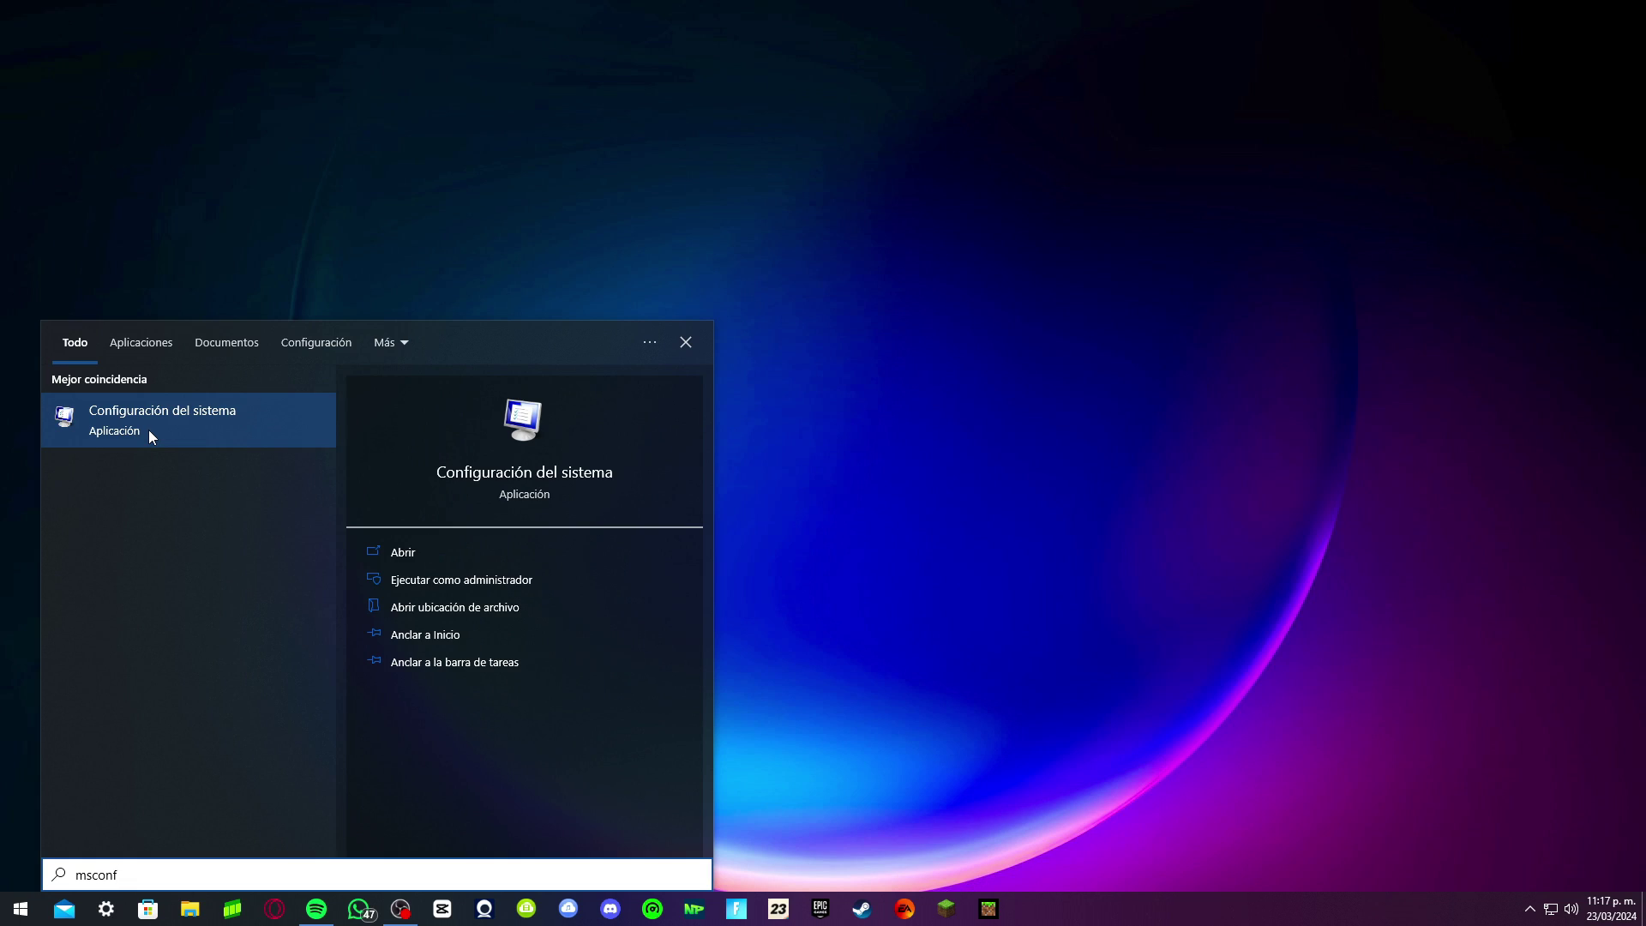
left_click(149, 434)
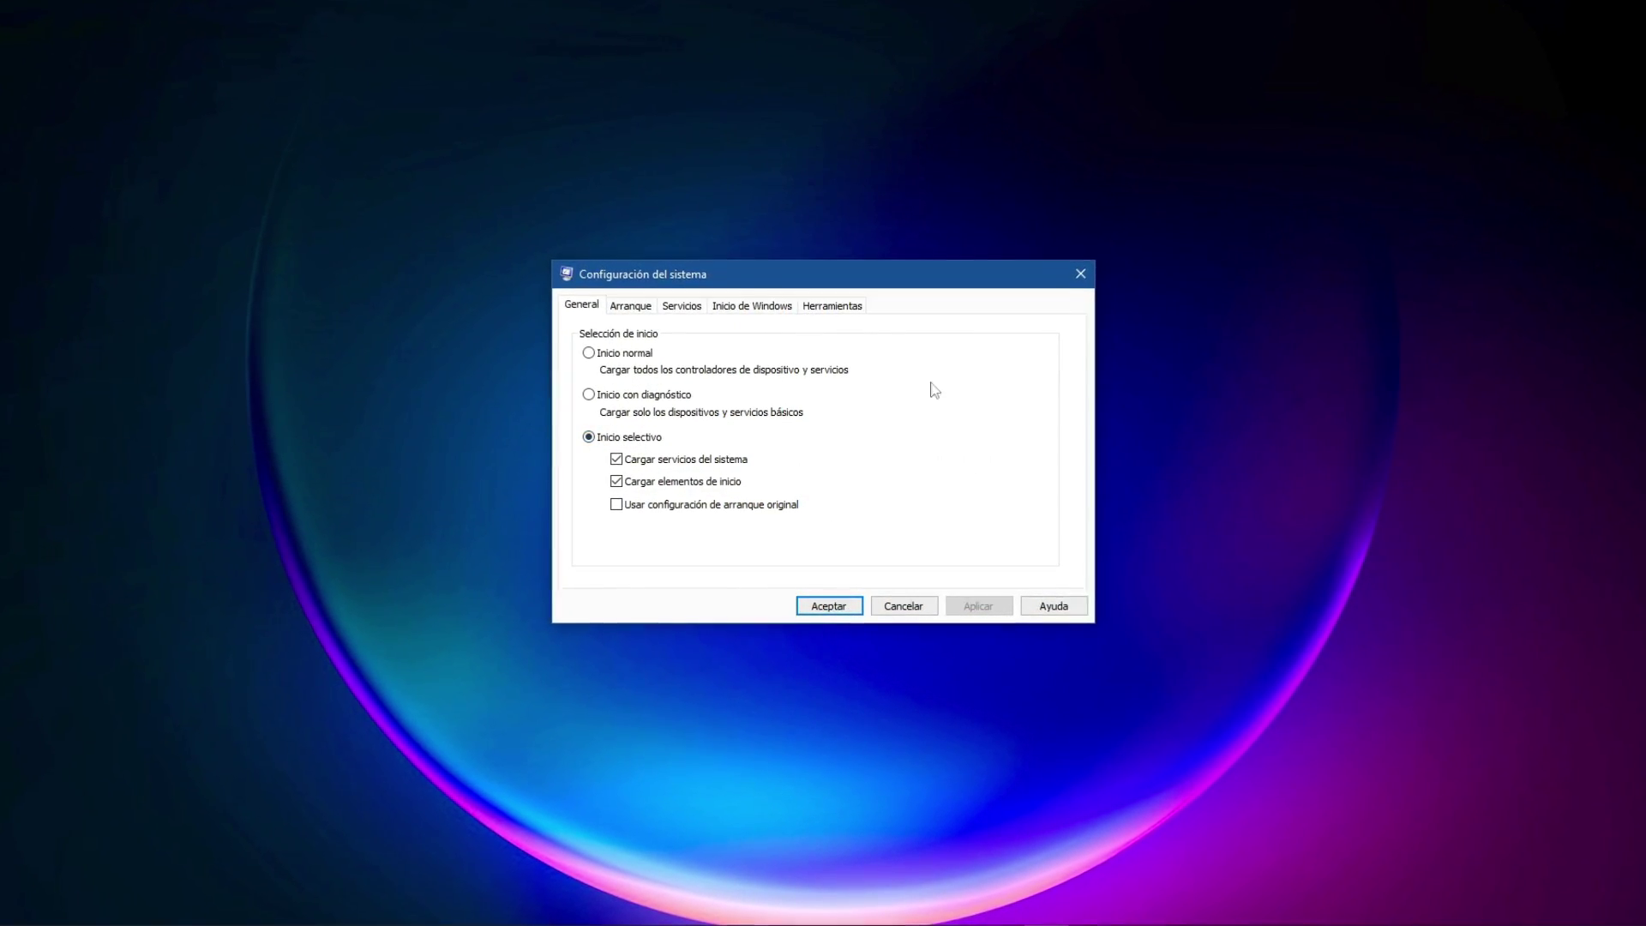
left_click(634, 309)
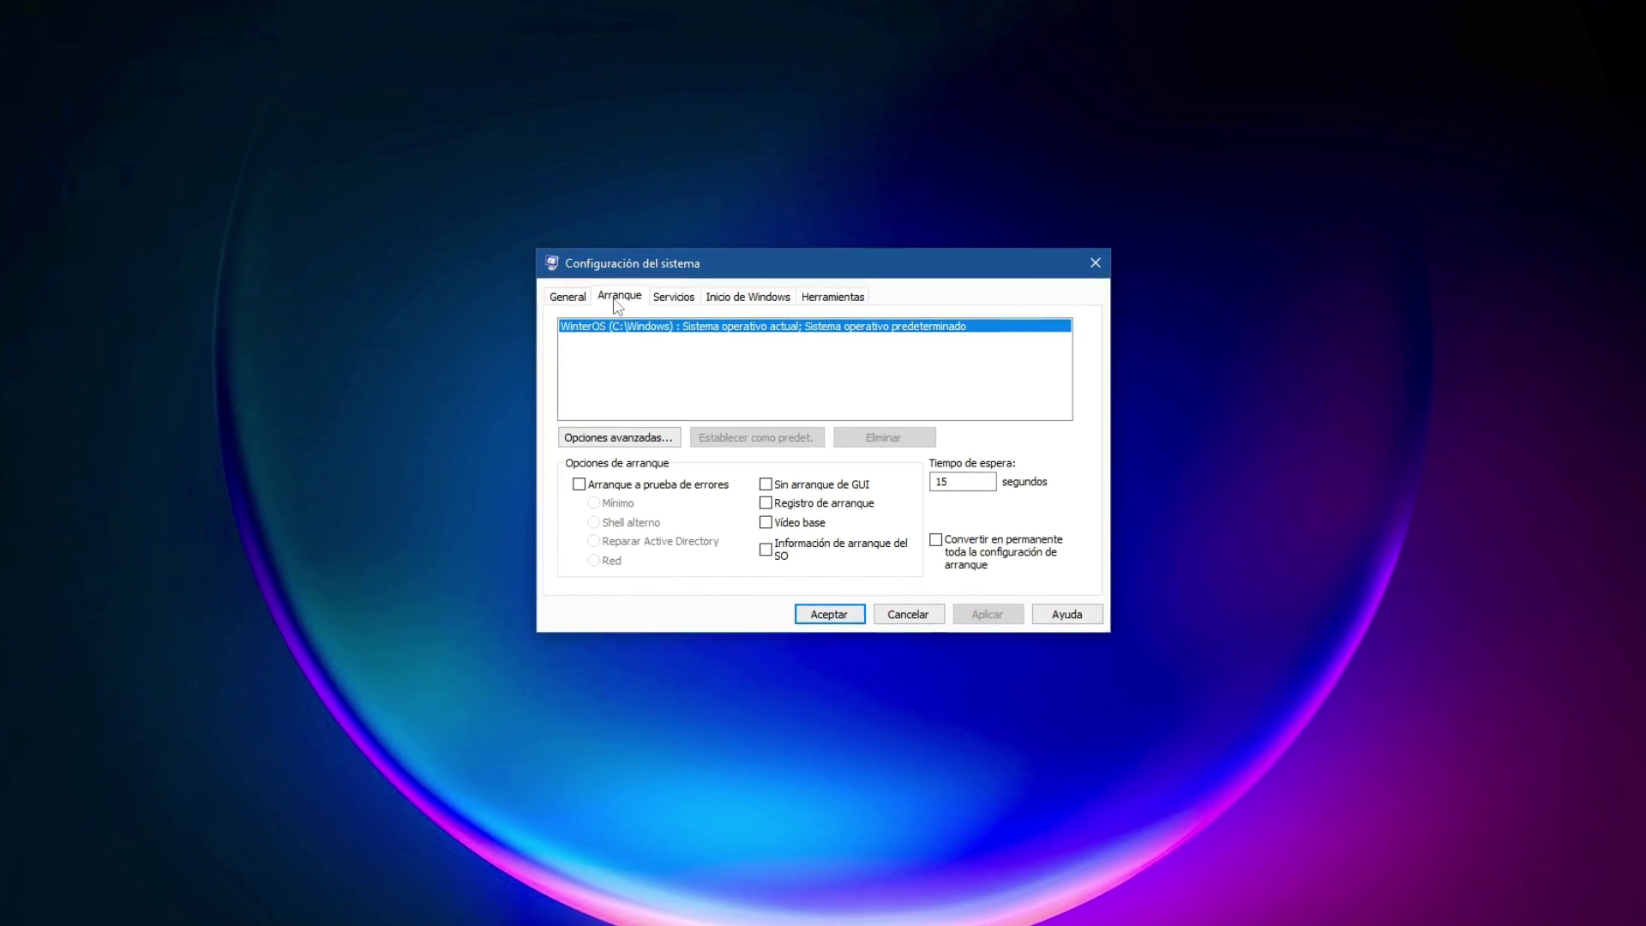
- Set the boot timeout to 5 seconds and enable Sin arranque de GUI
left_click(982, 481)
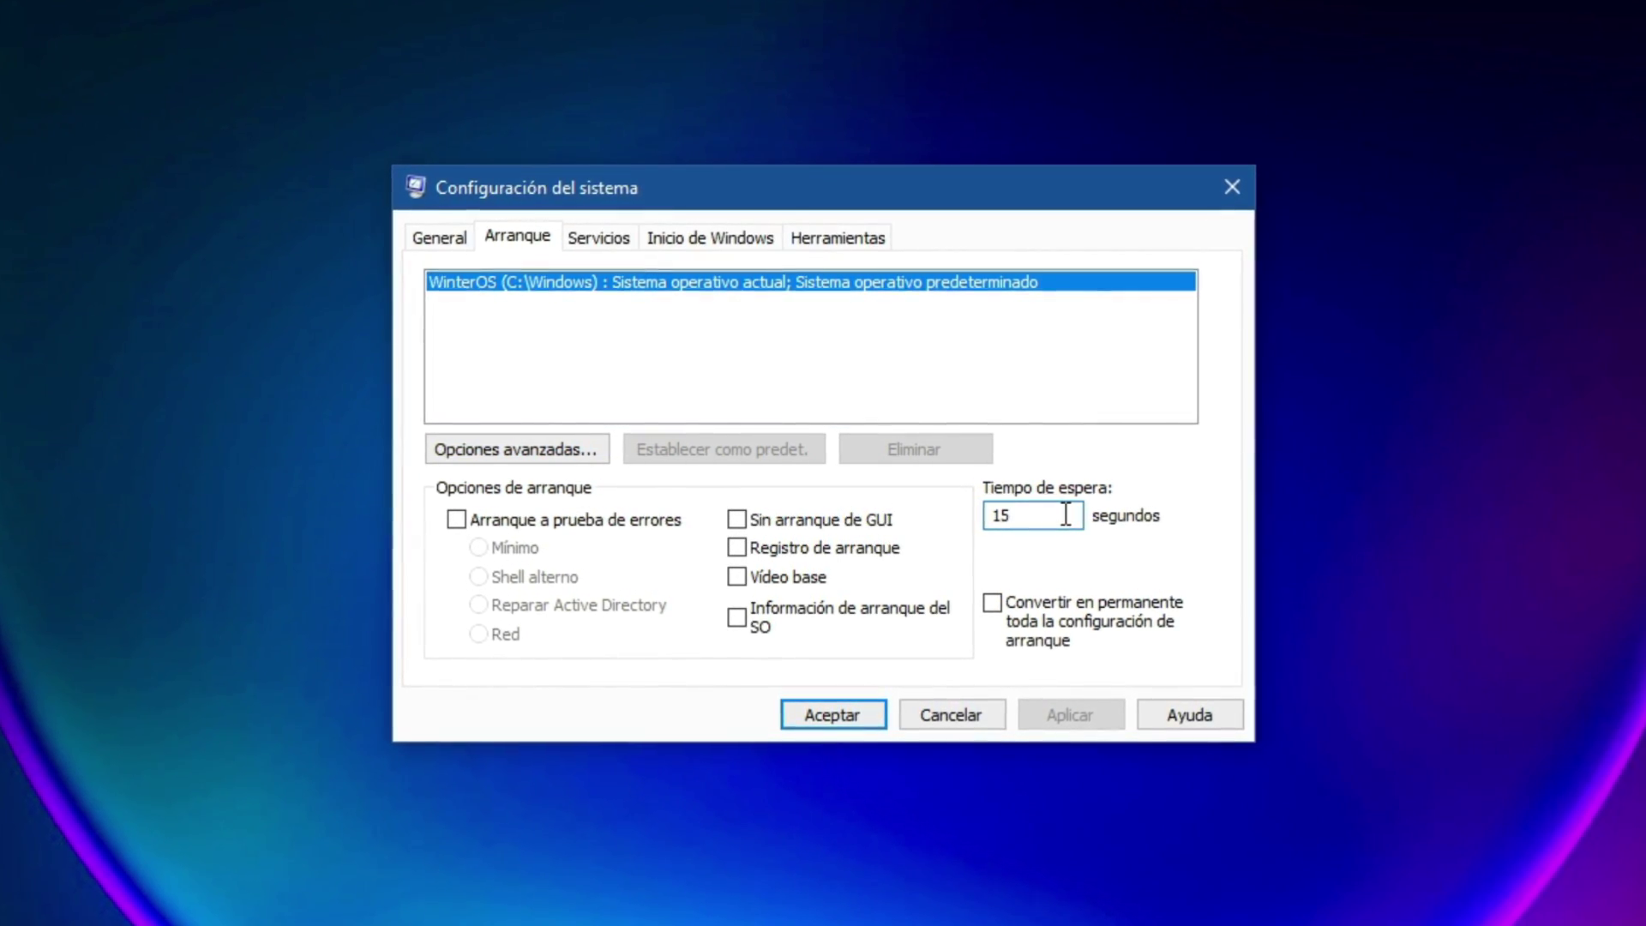
key("BackSpace")
key("BackSpace")
type("5")
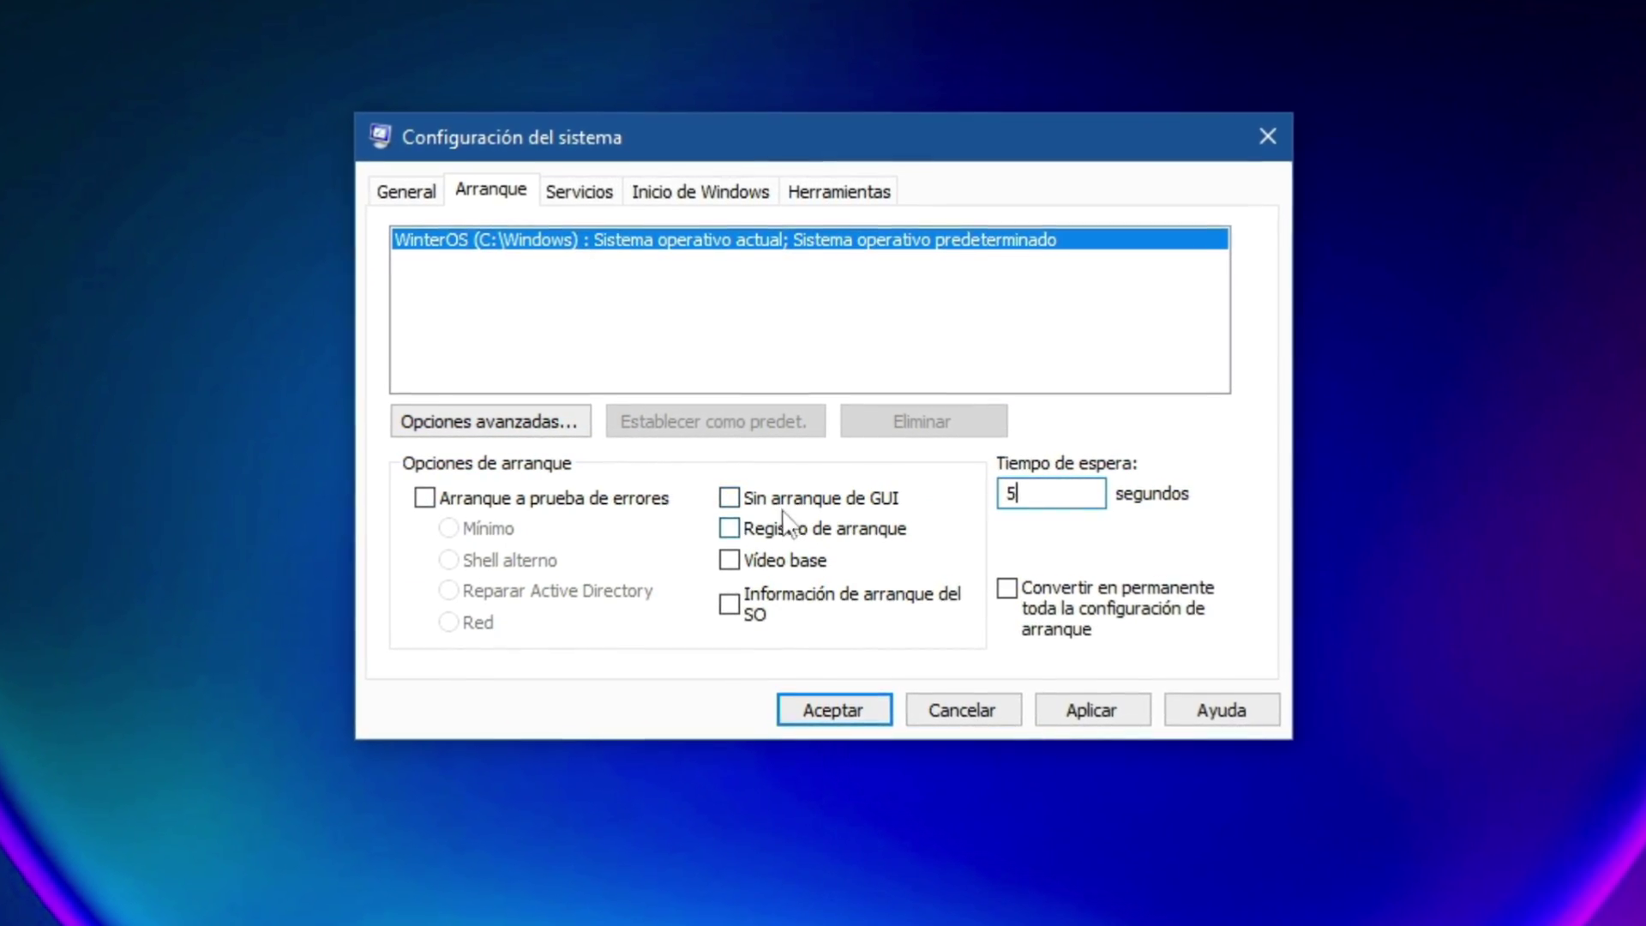
left_click(747, 506)
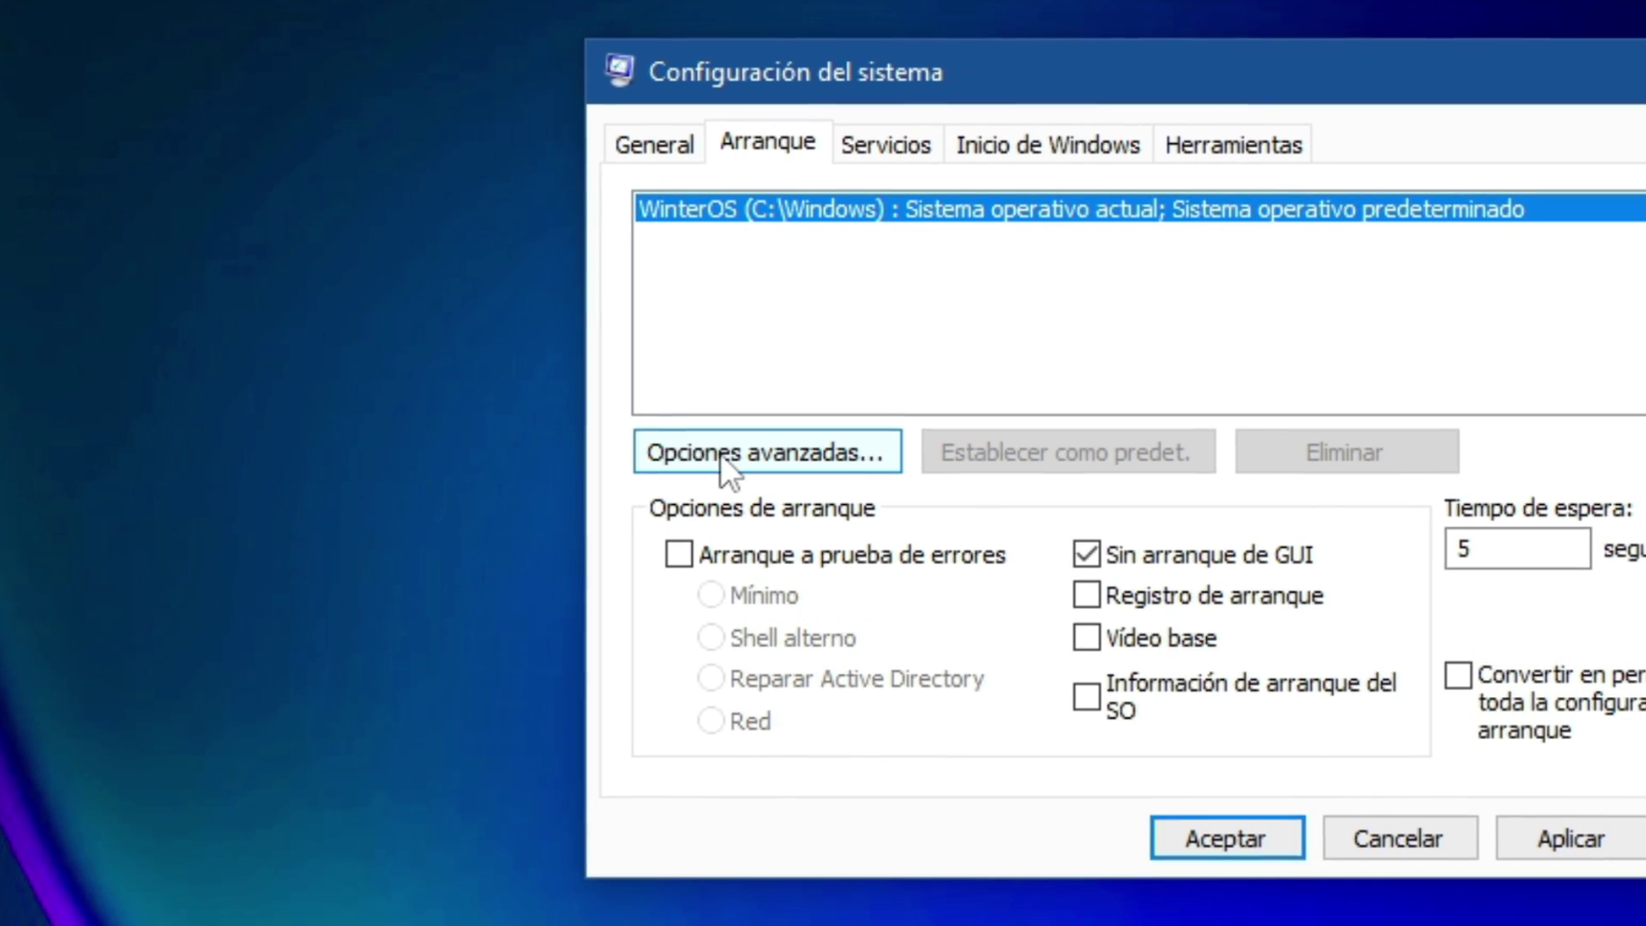
- In the advanced boot options, enable Número de procesadores and set it to 16
left_click(621, 443)
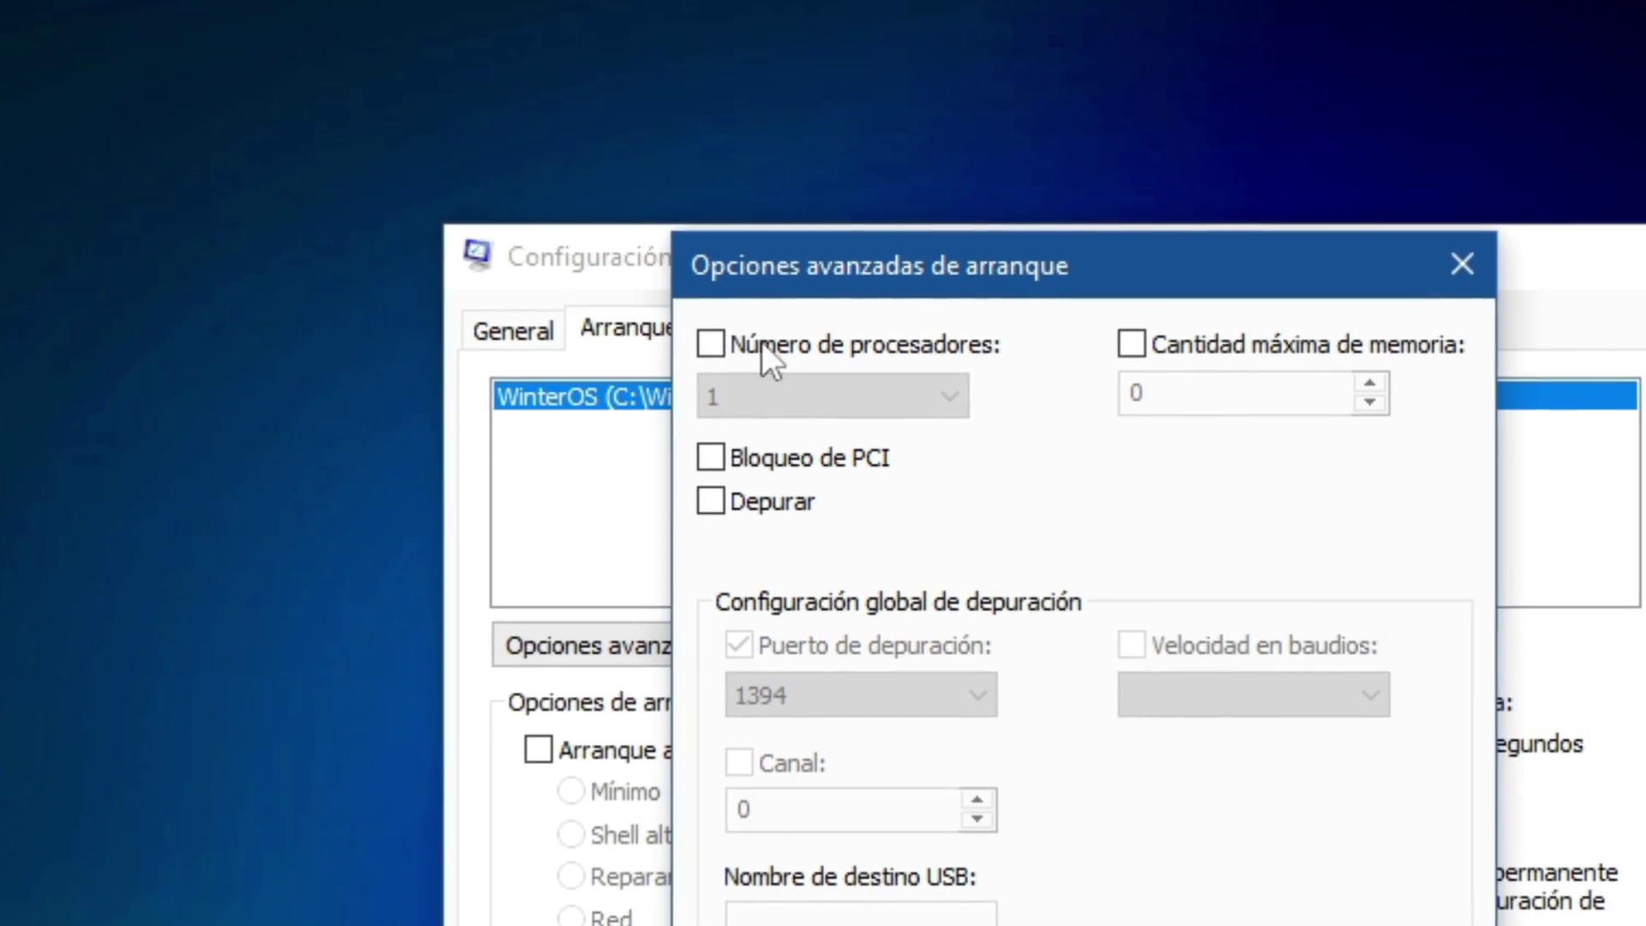
left_click(715, 343)
left_click(750, 395)
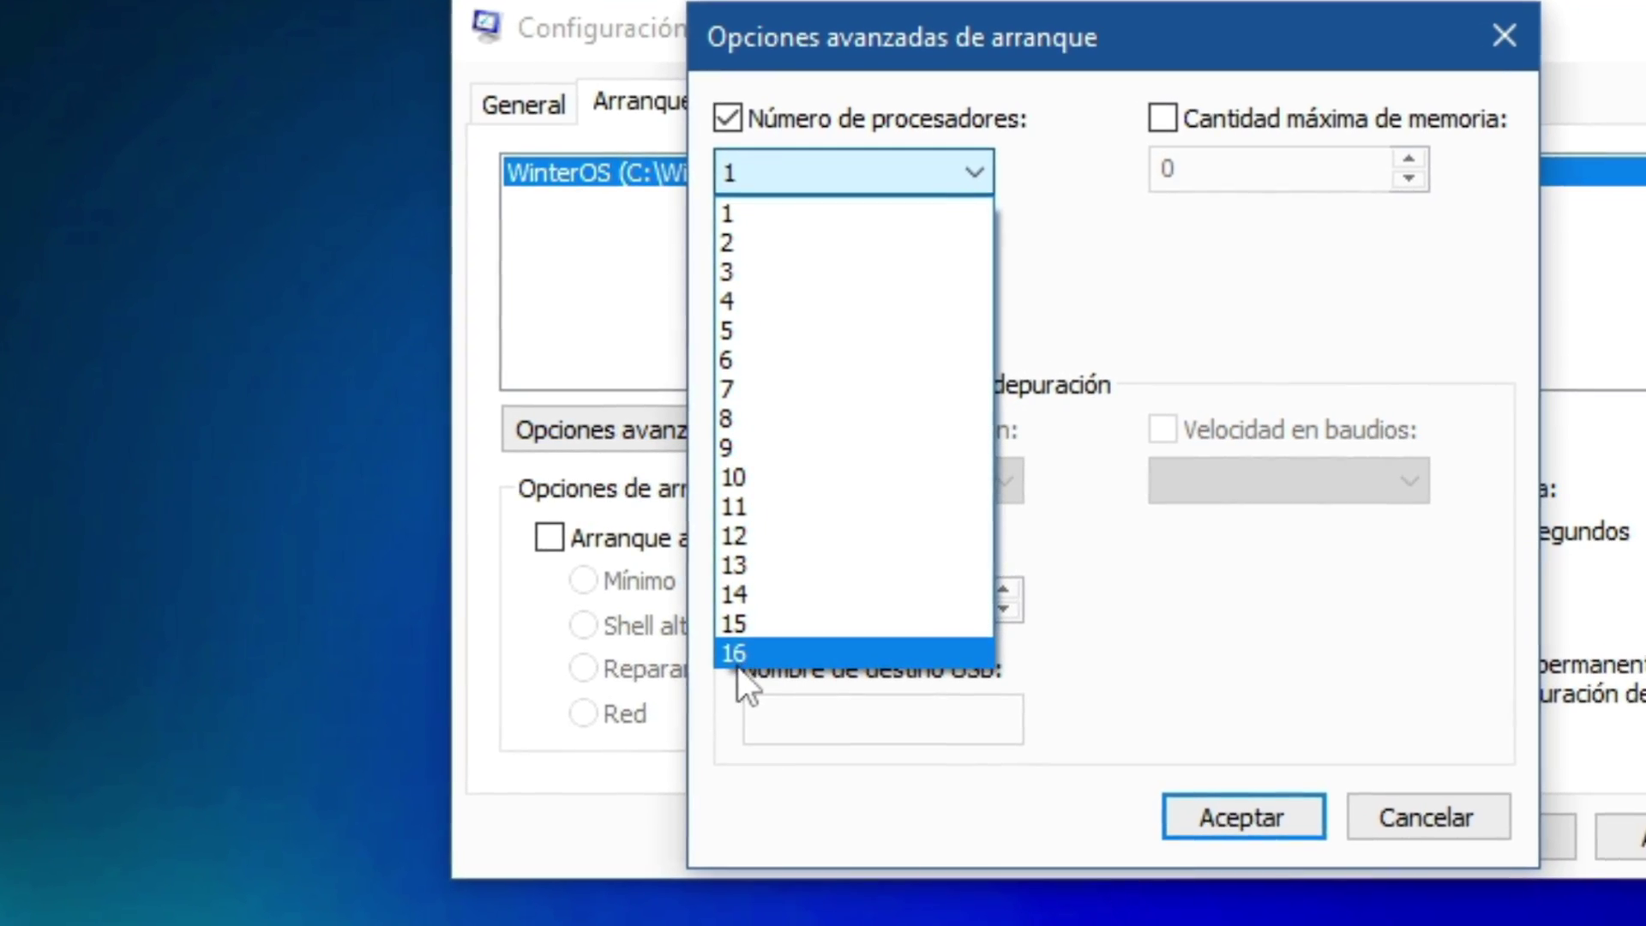
left_click(666, 539)
left_click(855, 165)
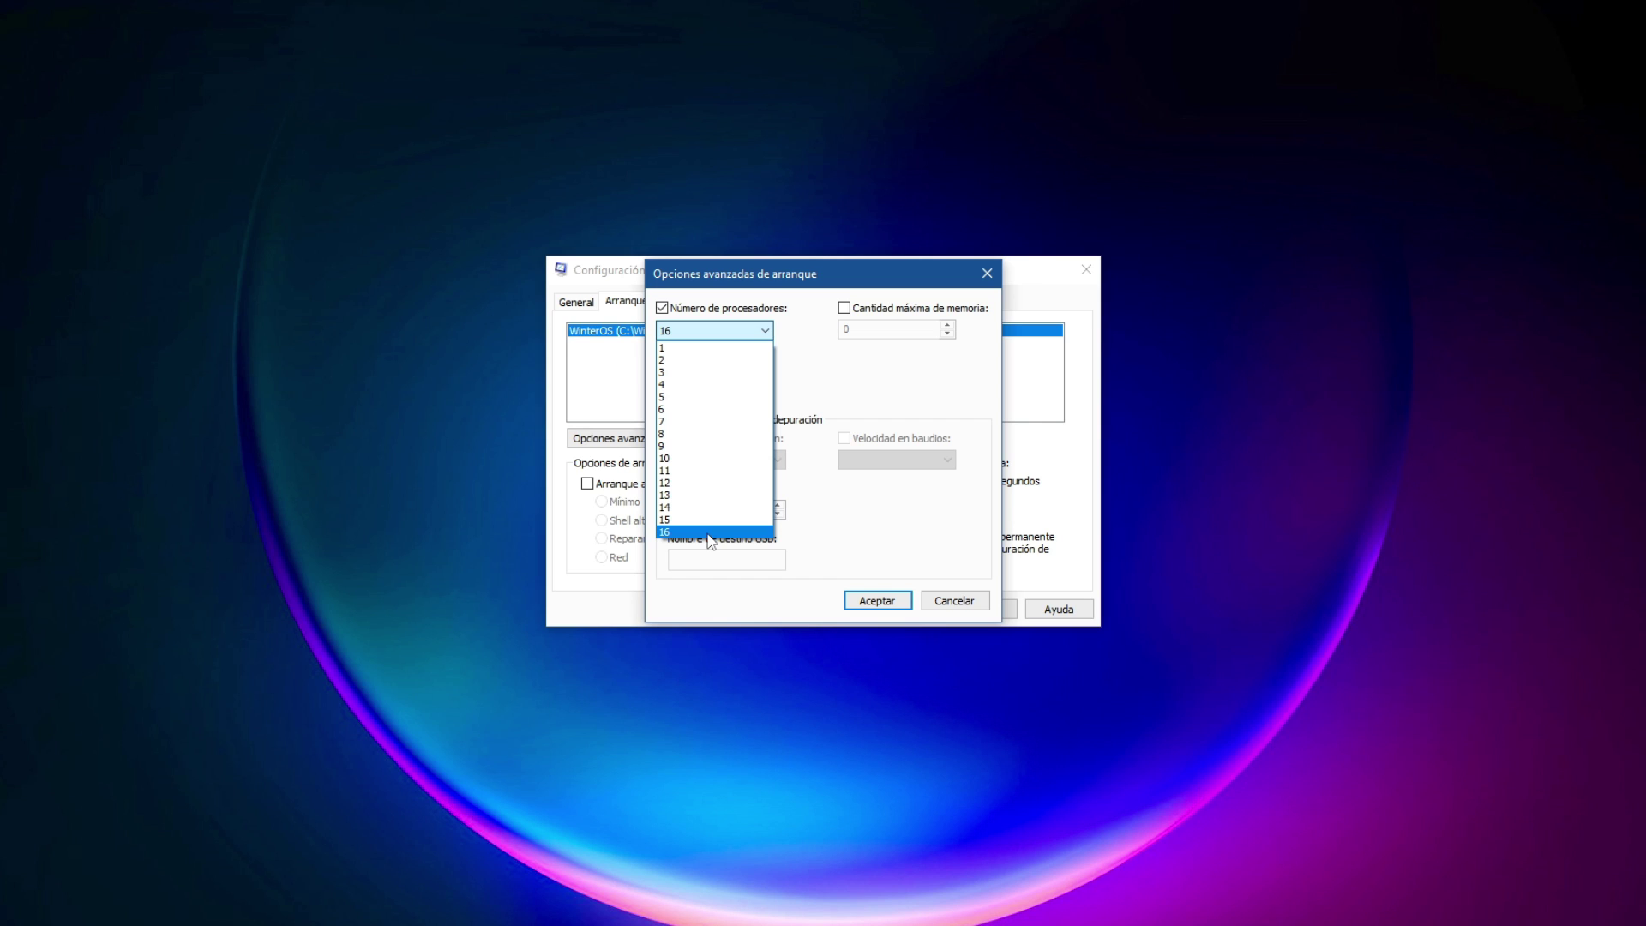
- Open the Task Manager and check the CPU's processor count in its performance data
right_click(1275, 914)
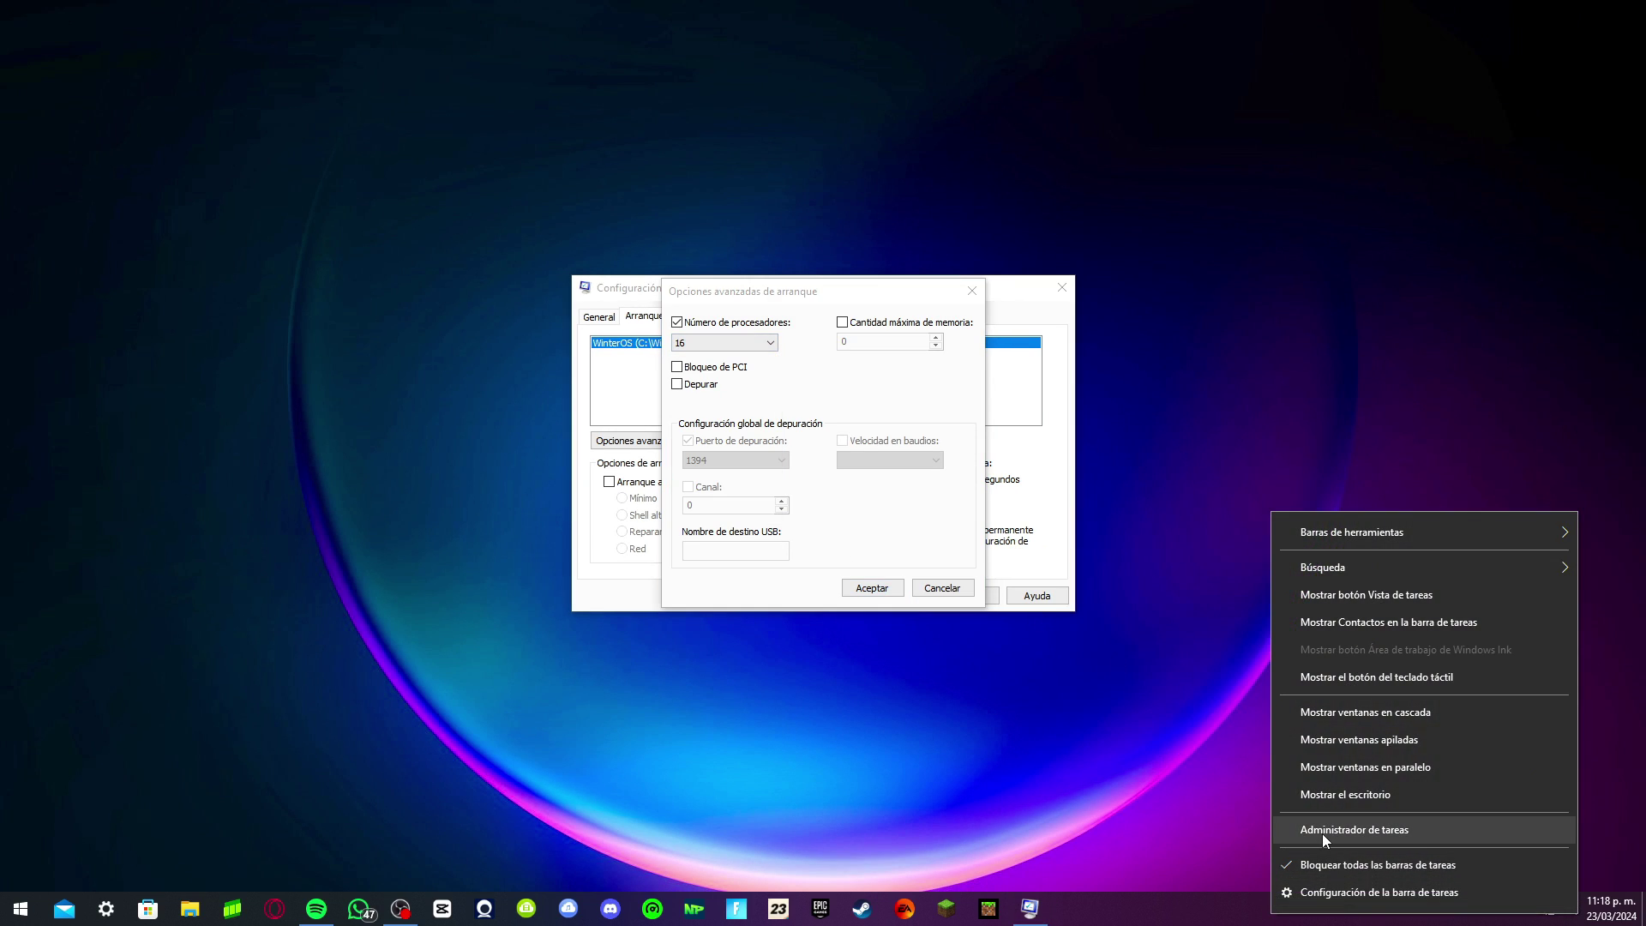
left_click(1322, 830)
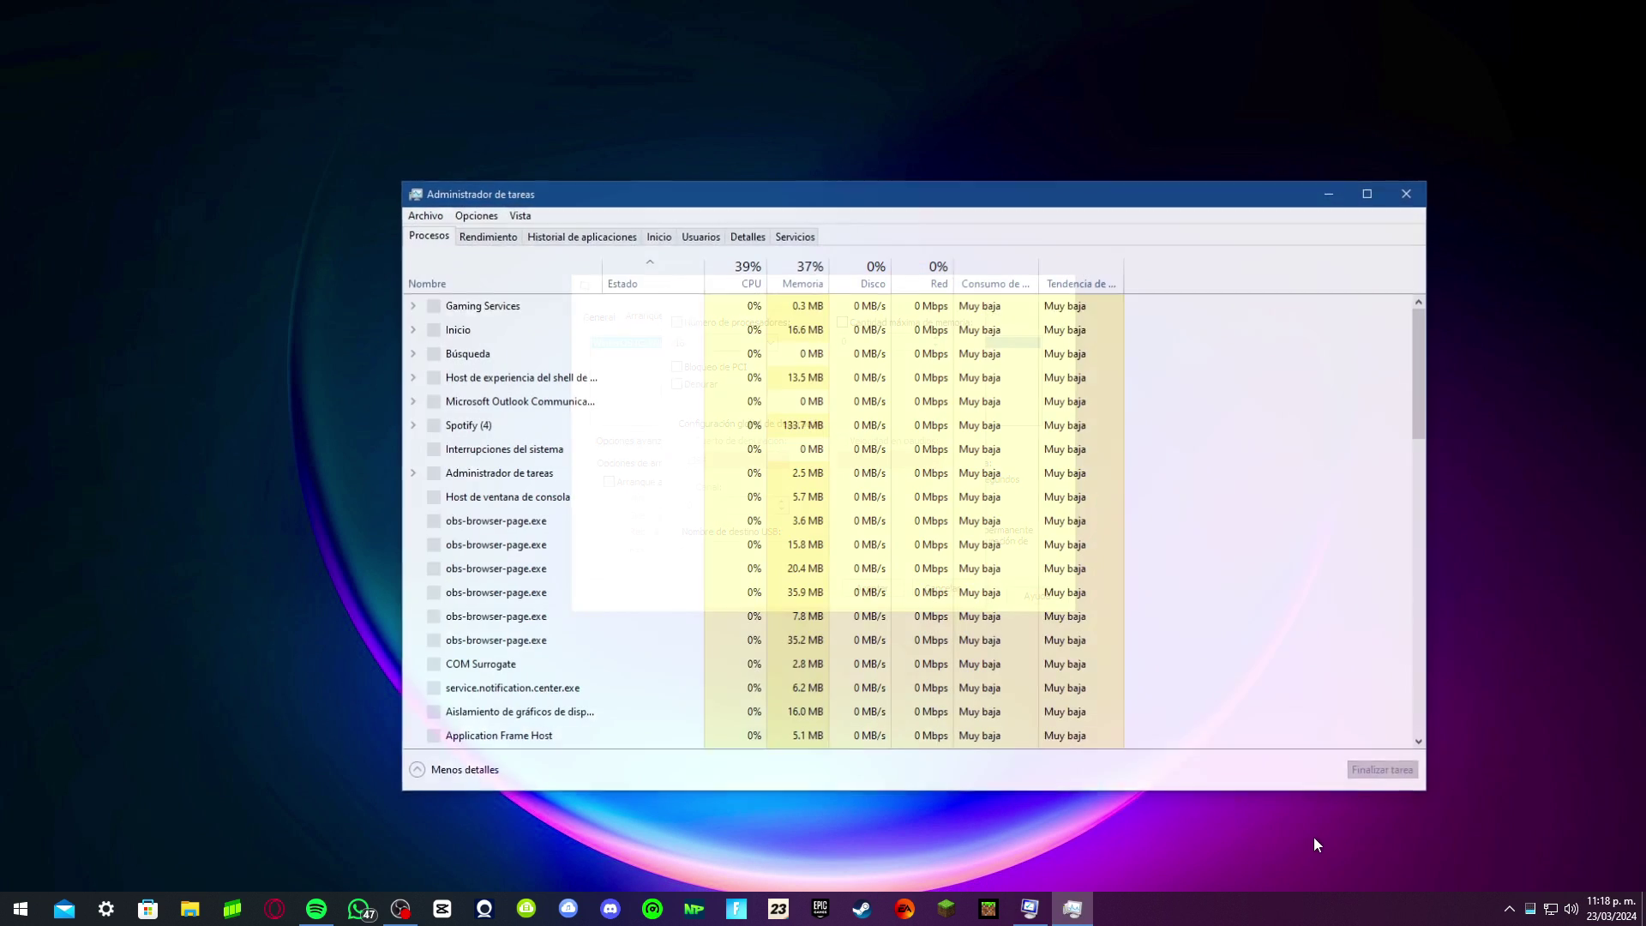
left_click(487, 235)
left_click(483, 279)
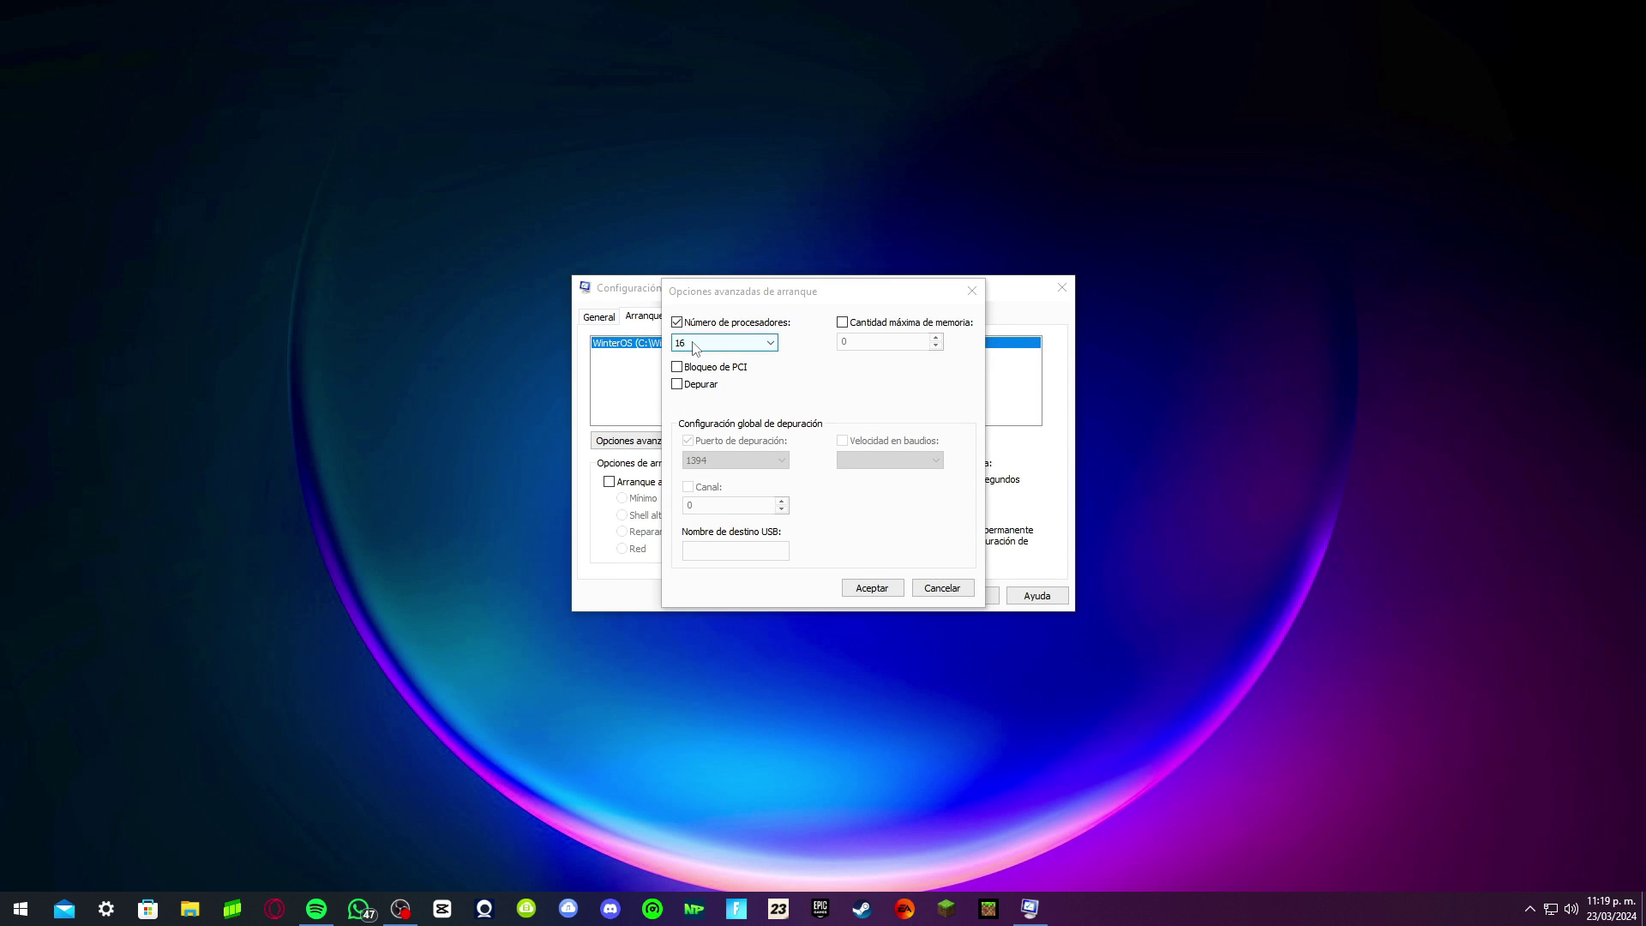
- Keep 16 processors, accept the advanced boot options and confirm the System Configuration changes
left_click(695, 344)
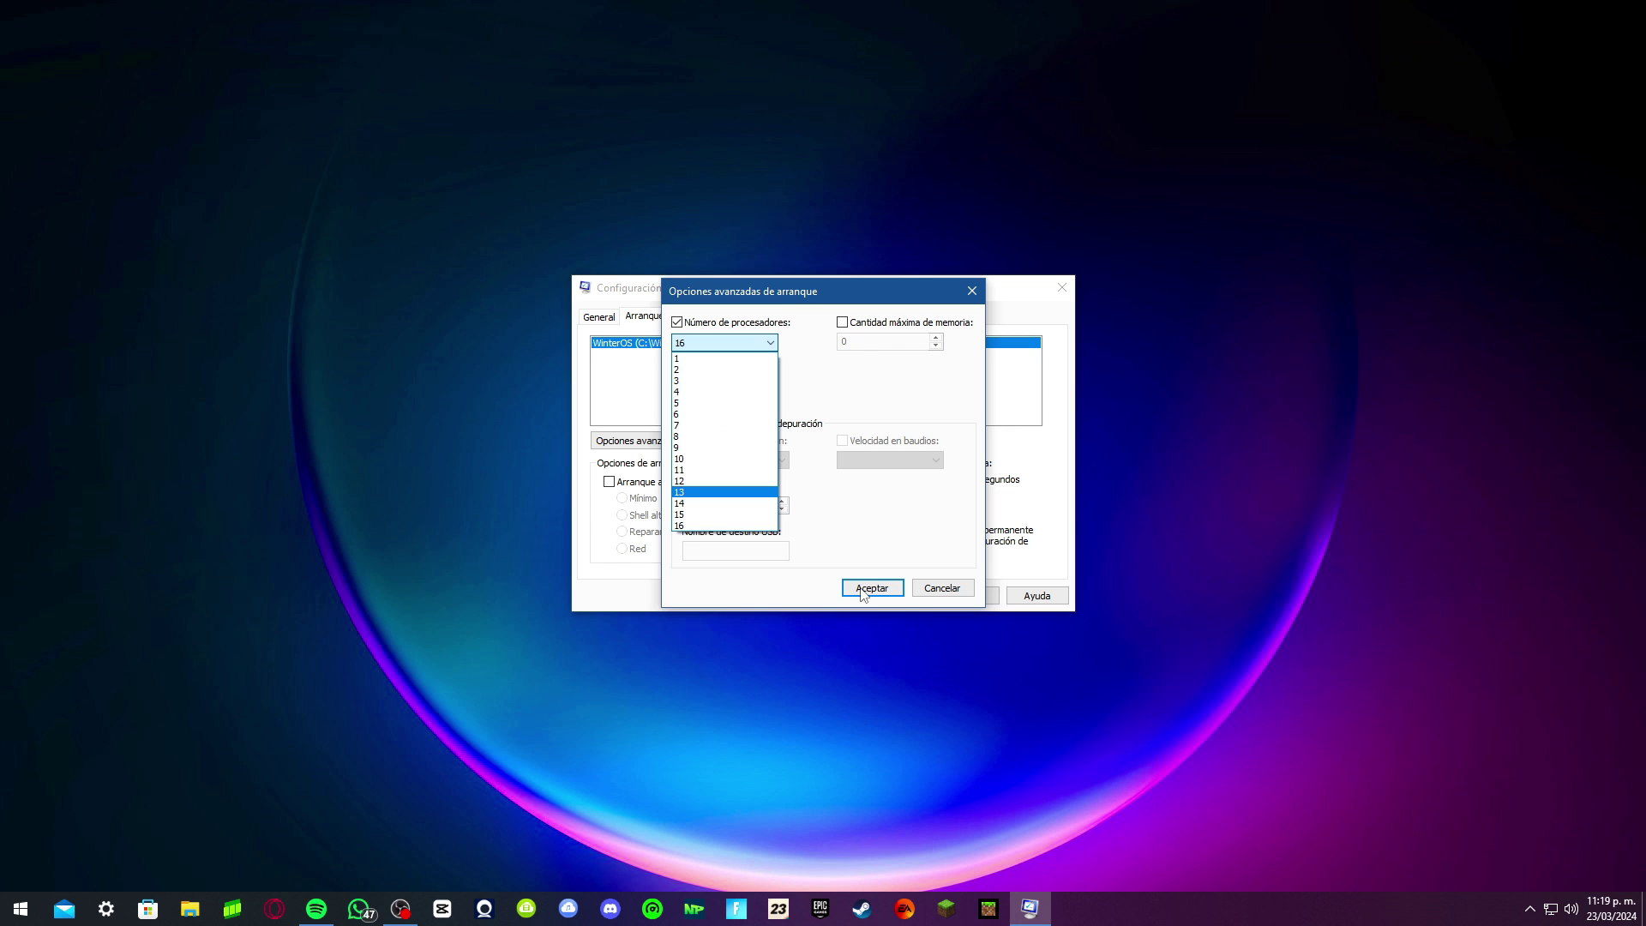
left_click(549, 435)
left_click(919, 731)
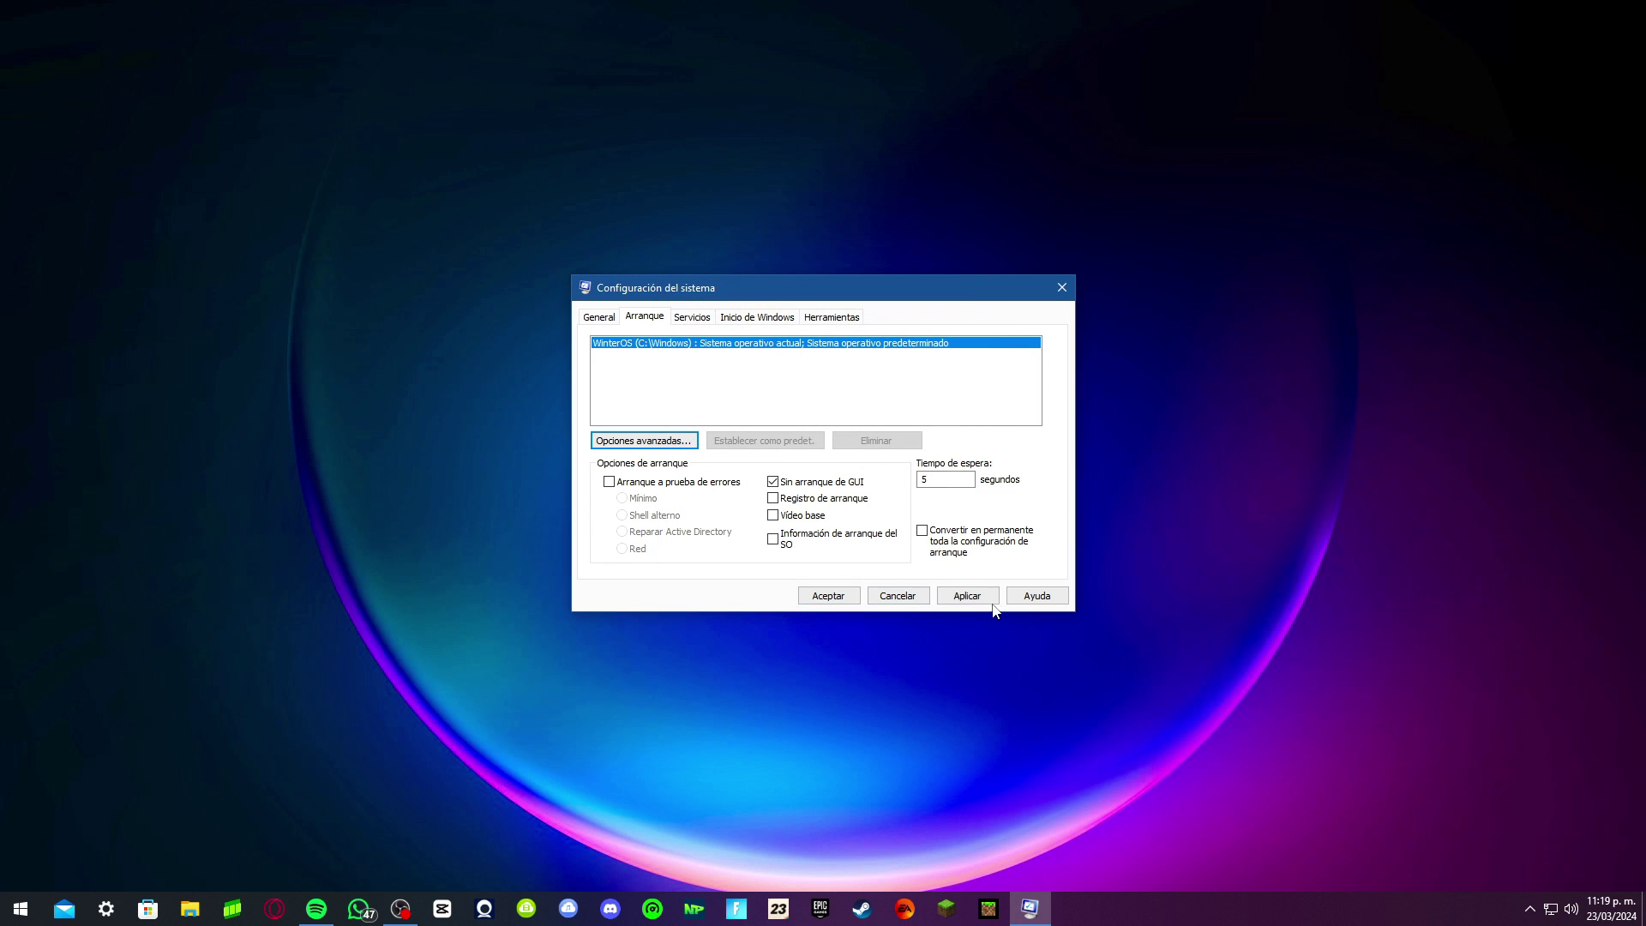
left_click(853, 594)
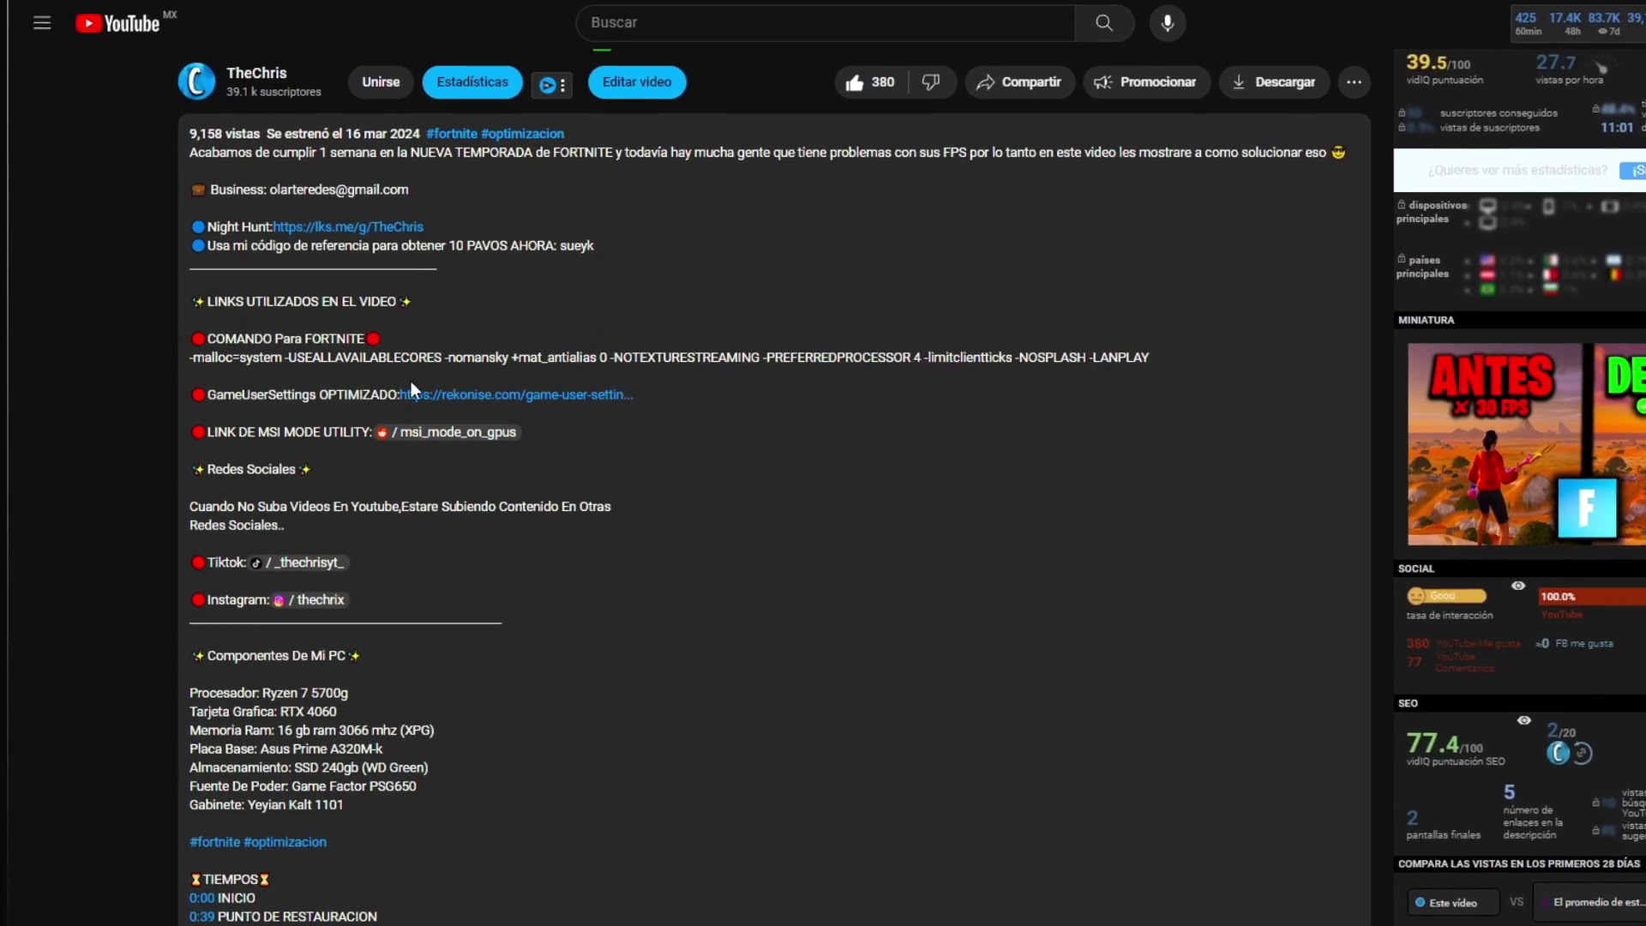
- Open the GameUserSettings OPTIMIZADO download link from the video description
left_click_drag(193, 394, 323, 388)
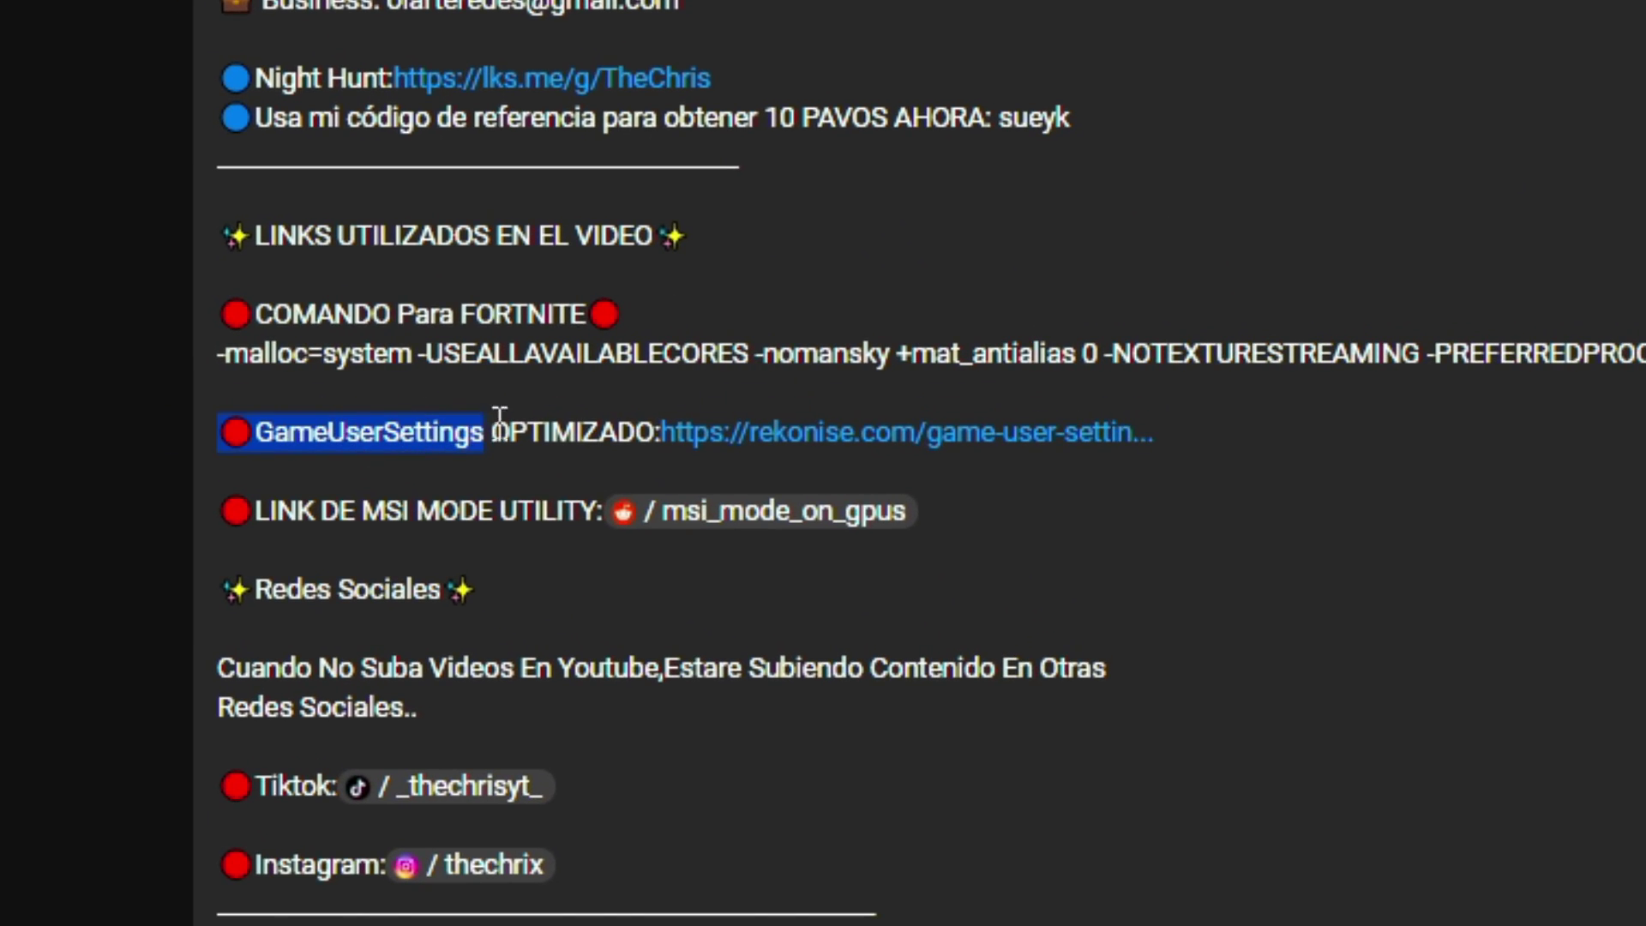
left_click_drag(500, 414, 573, 429)
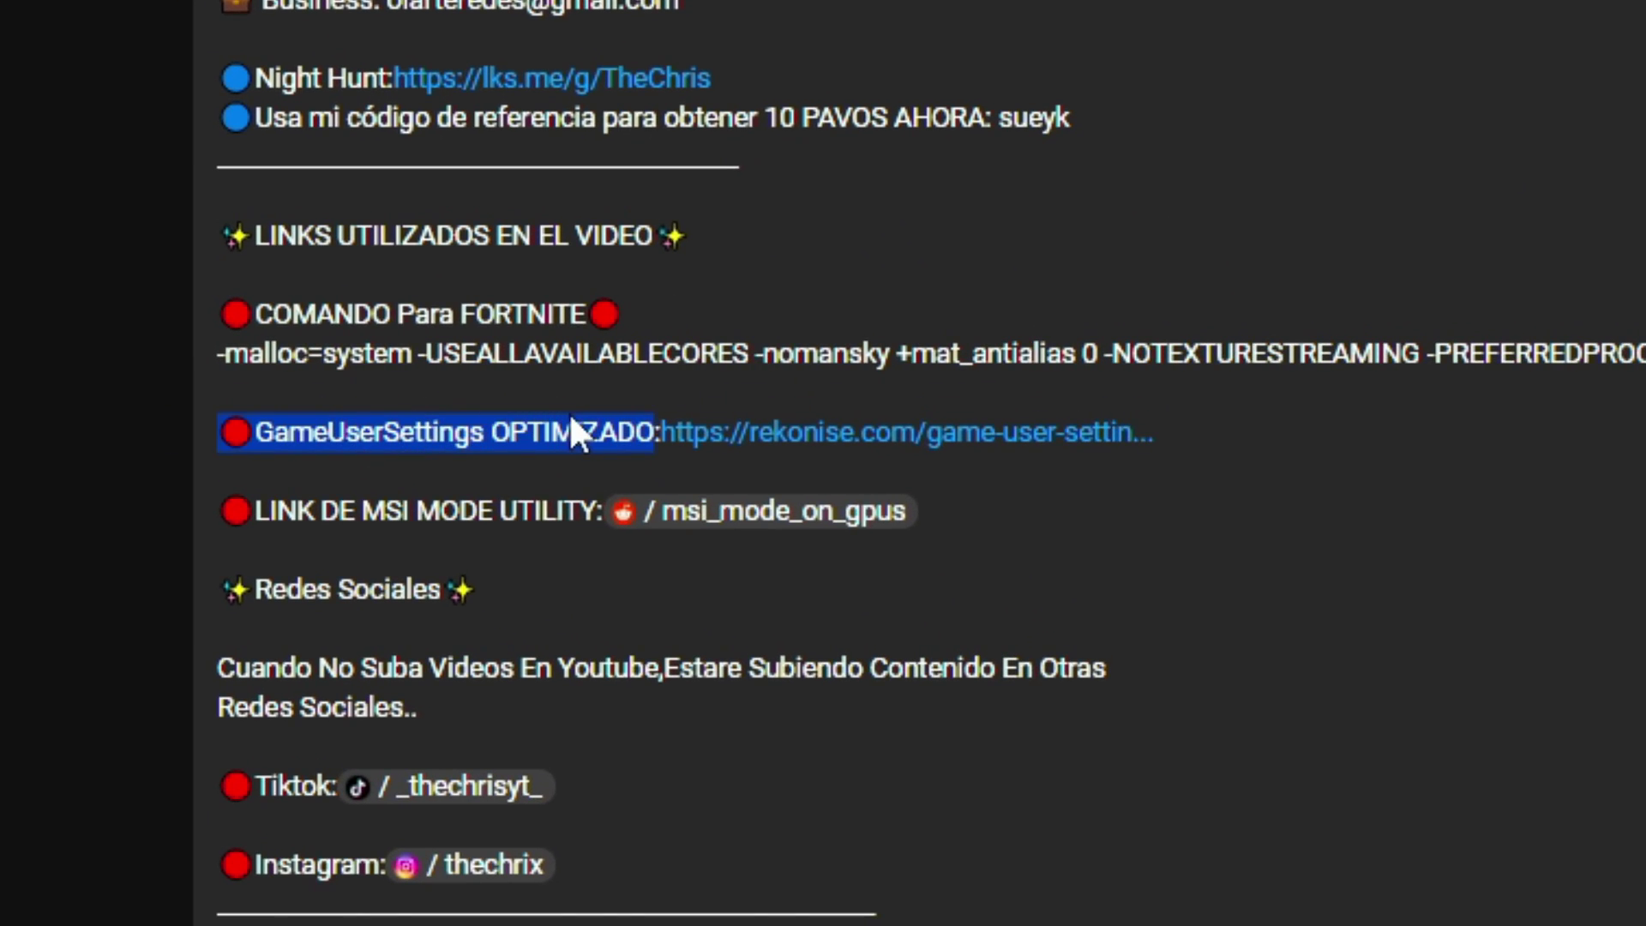
left_click(754, 472)
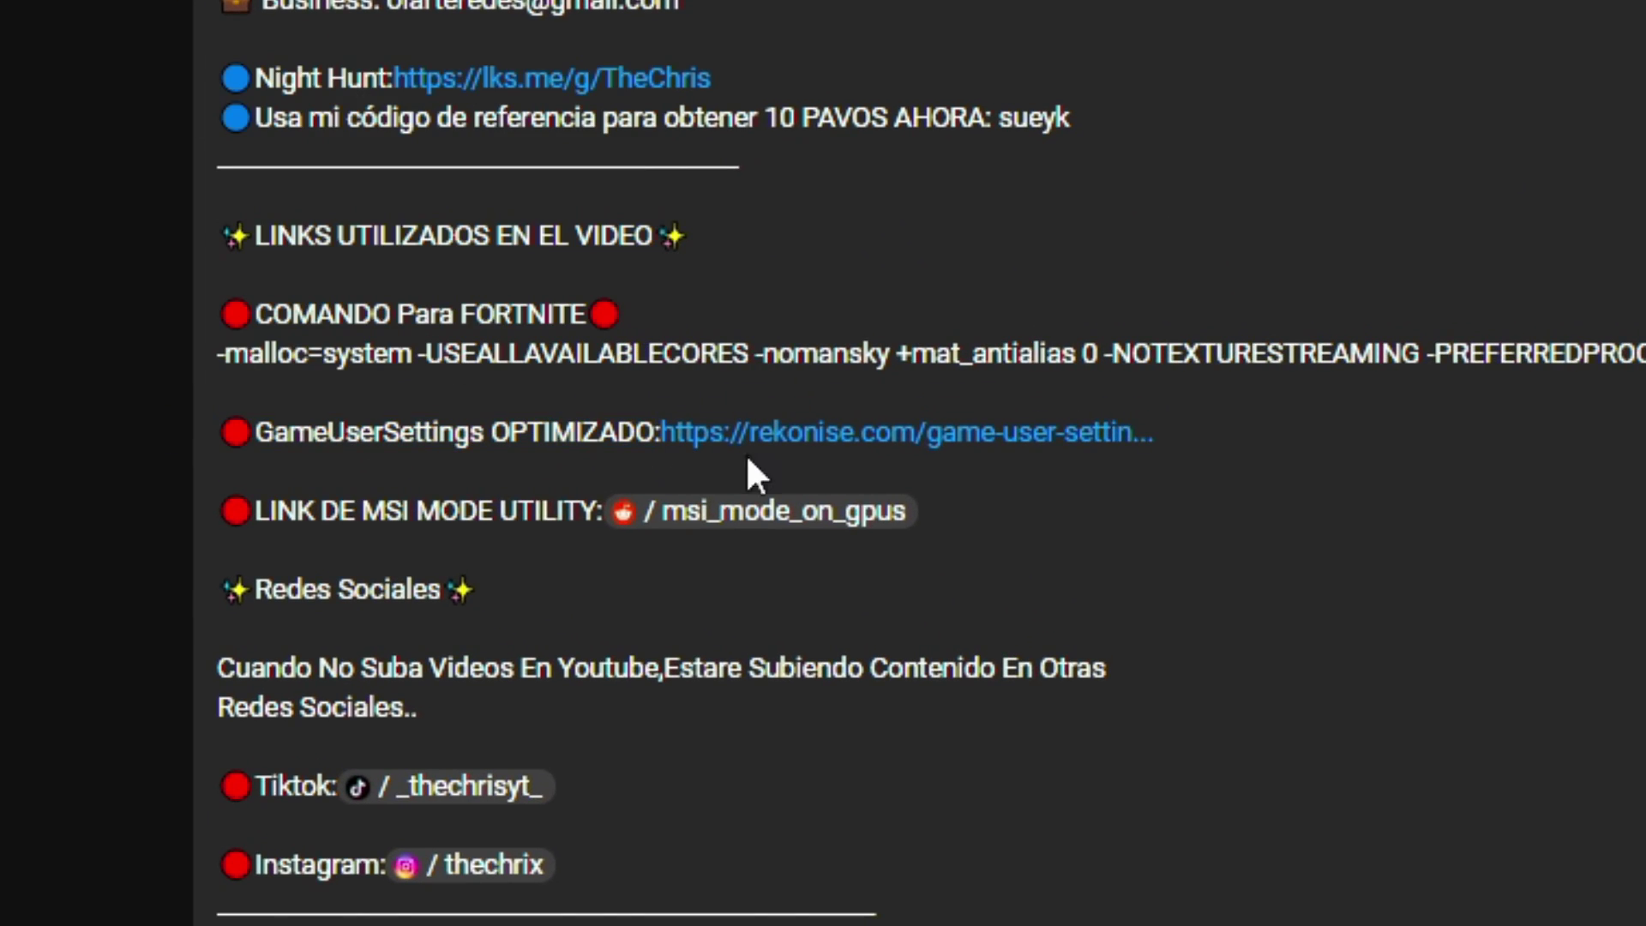
left_click(901, 439)
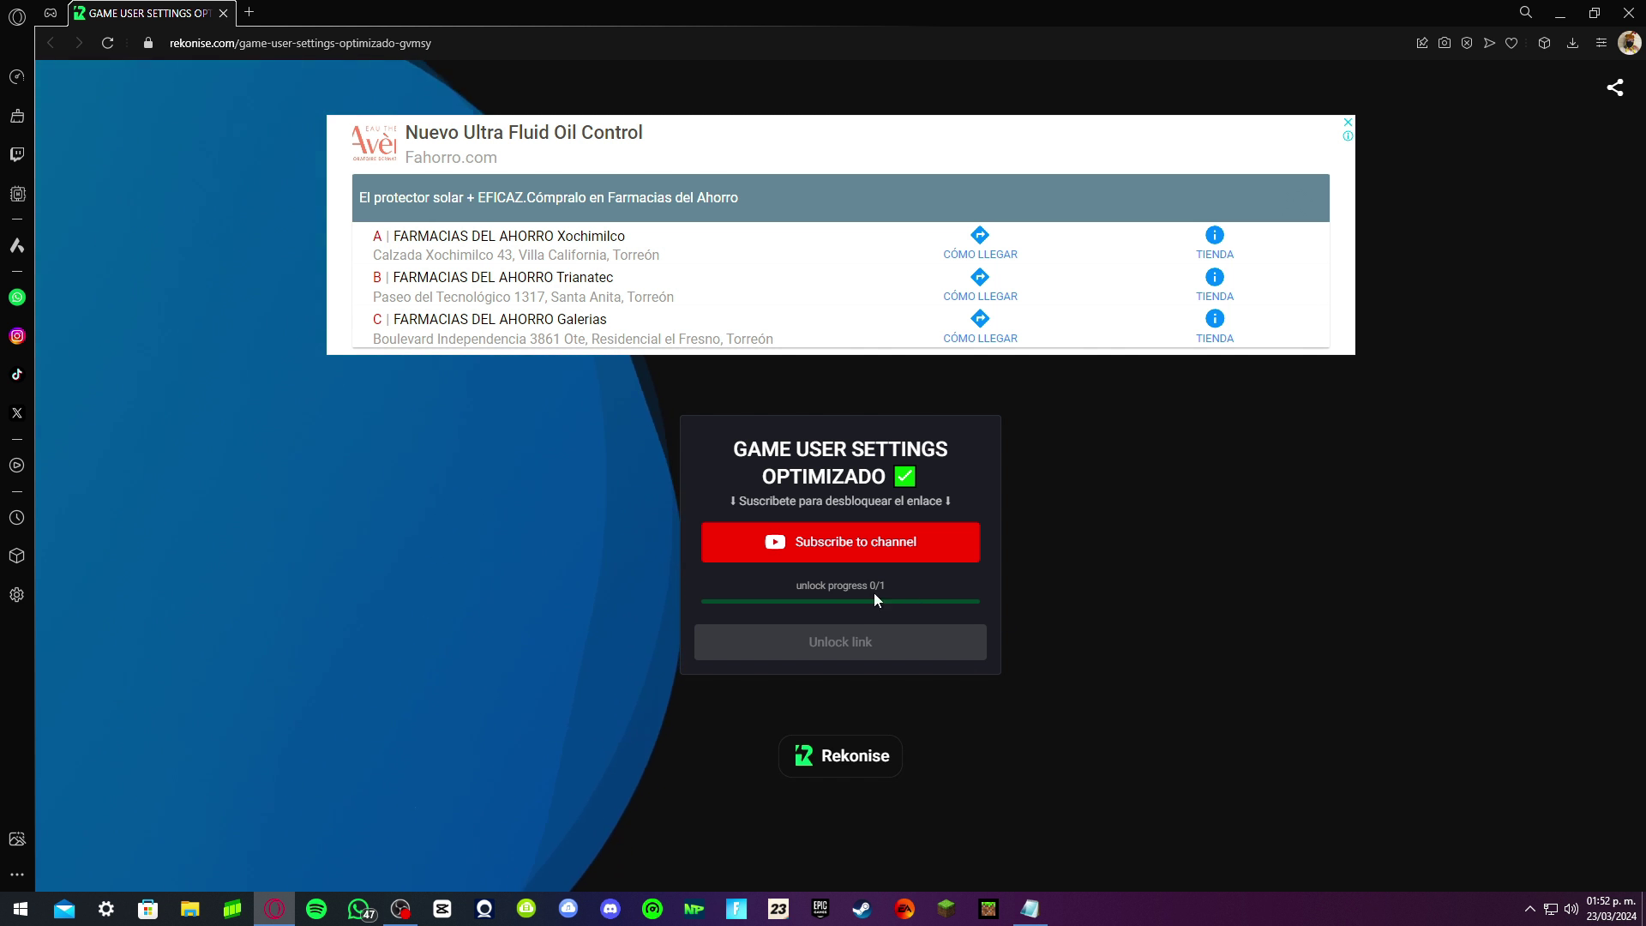
- Subscribe to the required YouTube channel, confirm the subscription and unlock the Game User Settings Optimizado link
left_click_drag(746, 444, 924, 478)
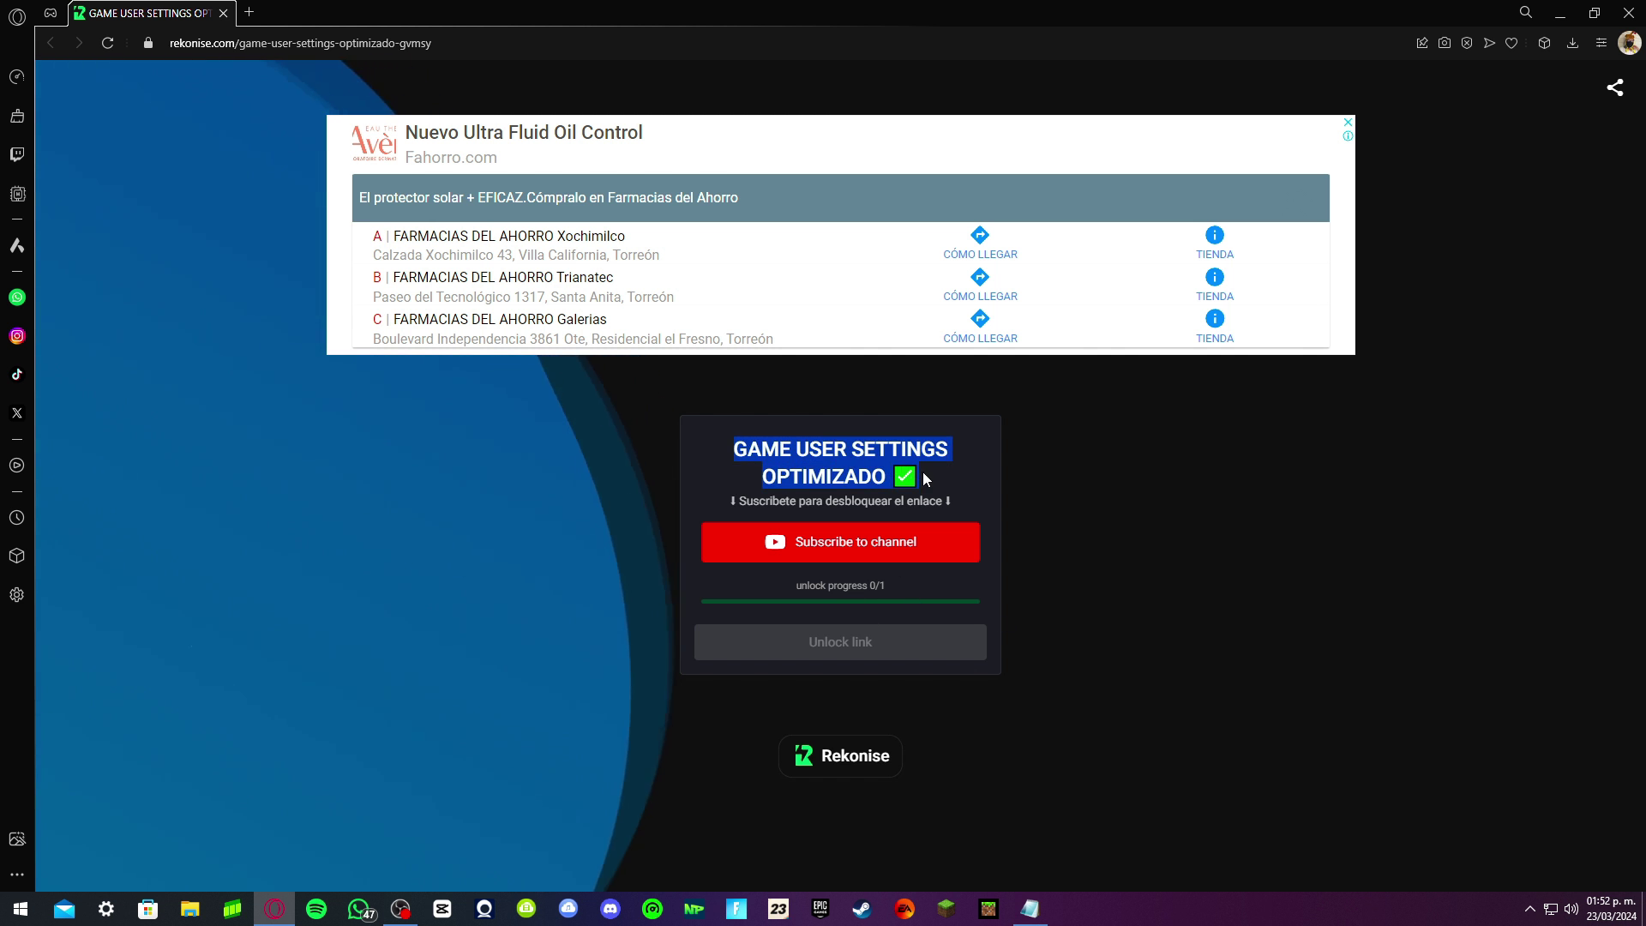
left_click(697, 497)
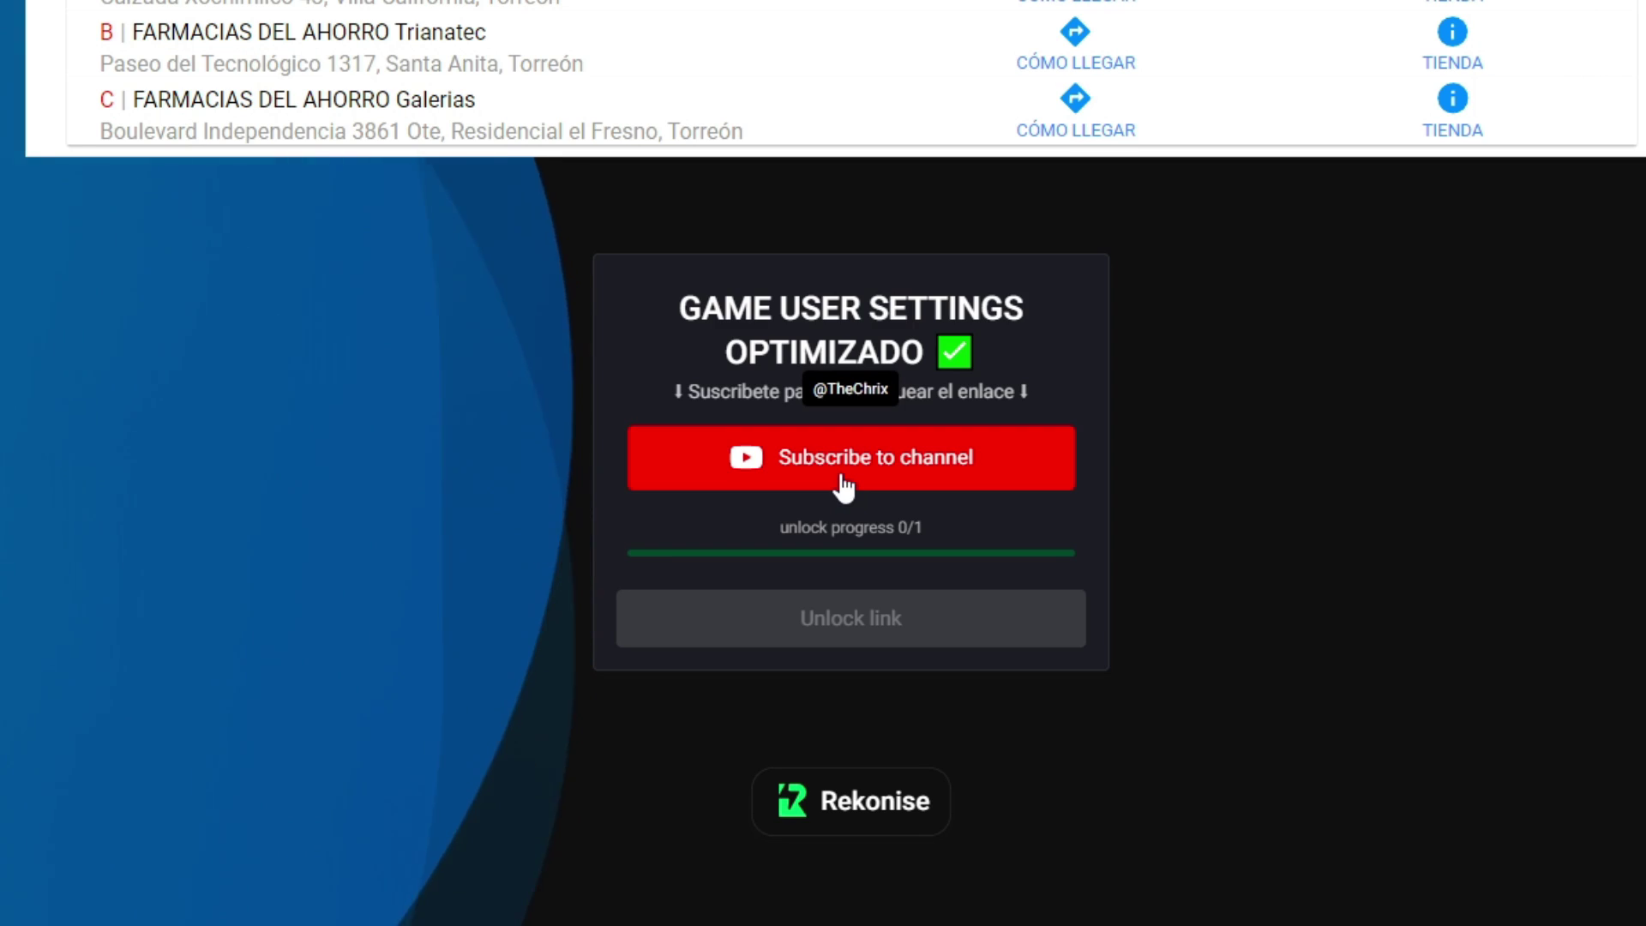
left_click(844, 487)
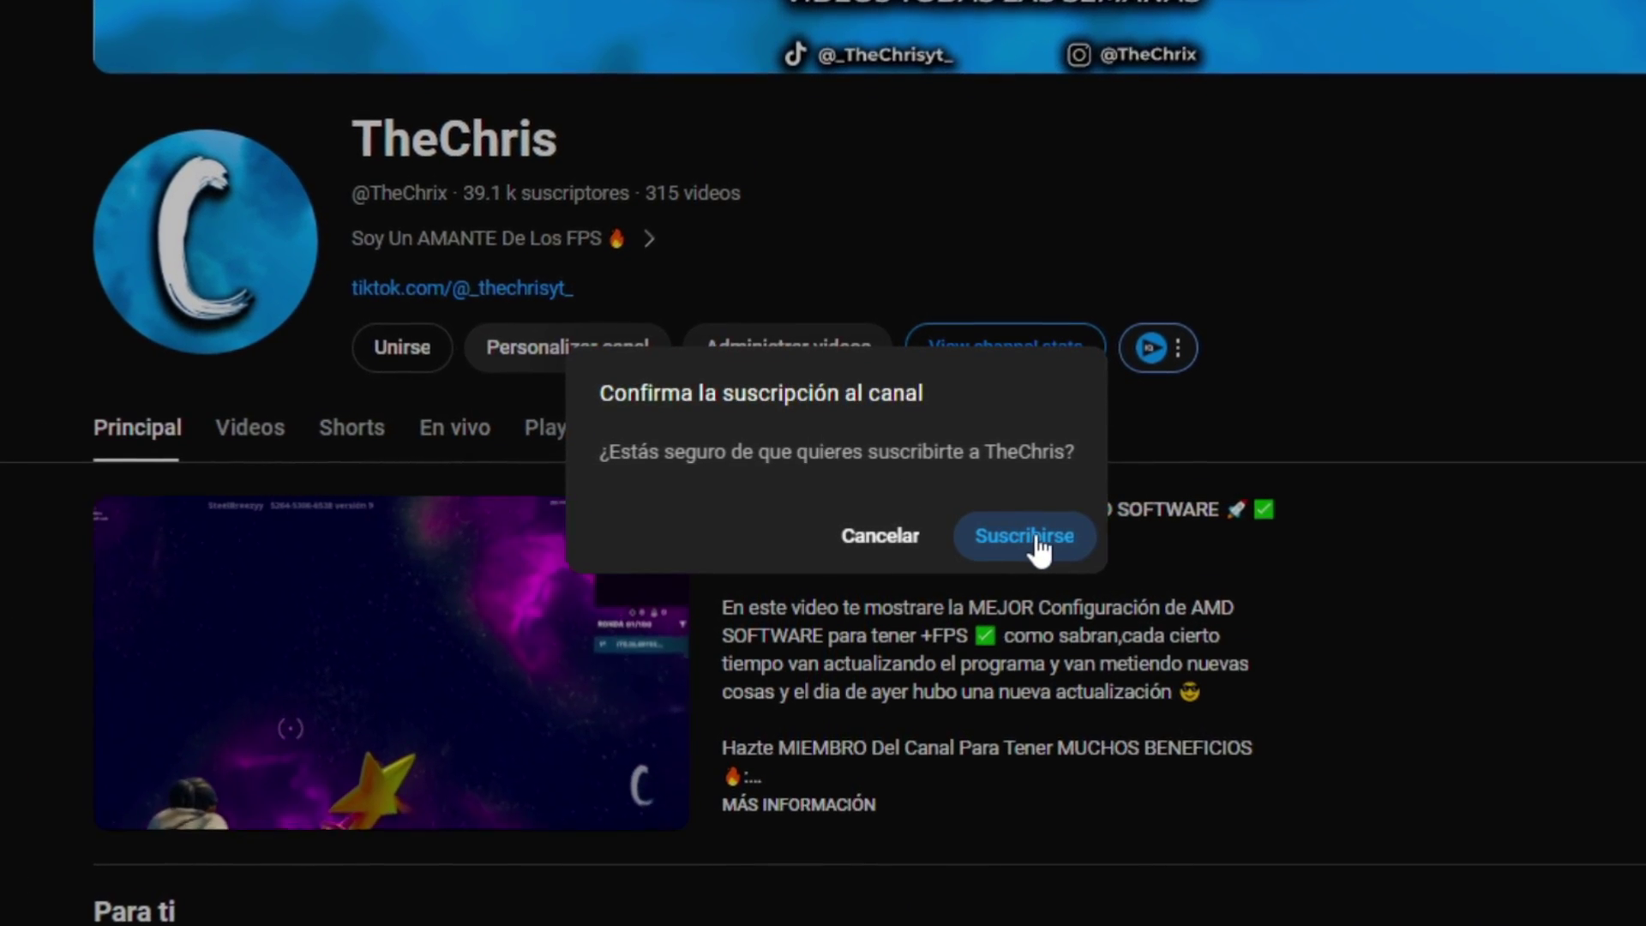
left_click(1036, 538)
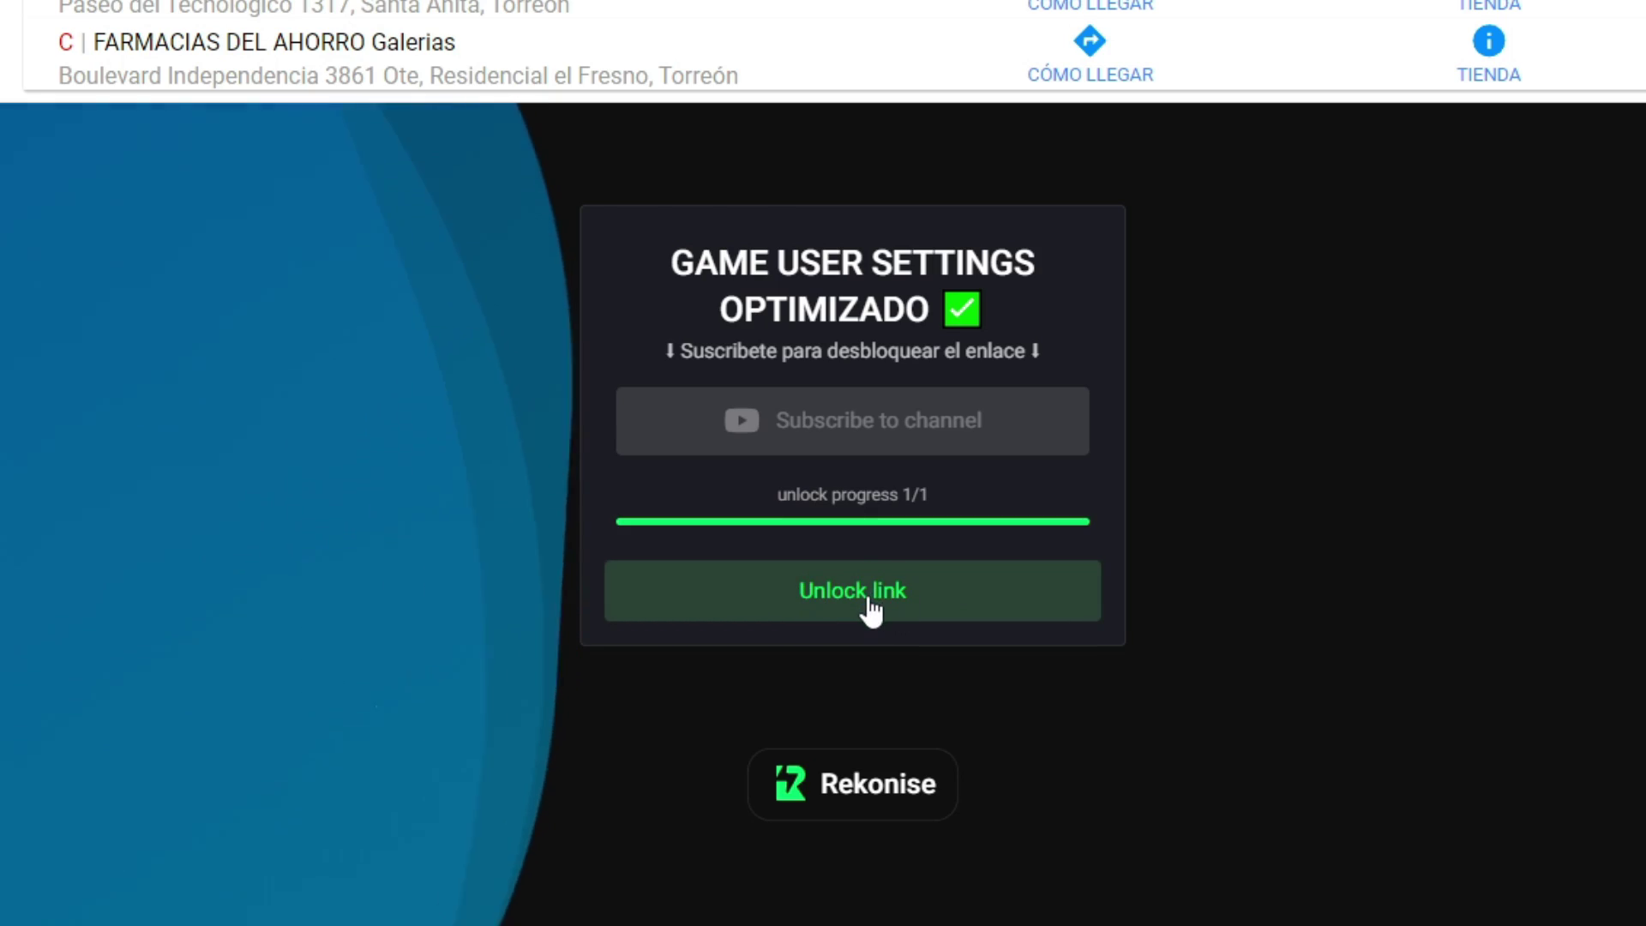
left_click(872, 609)
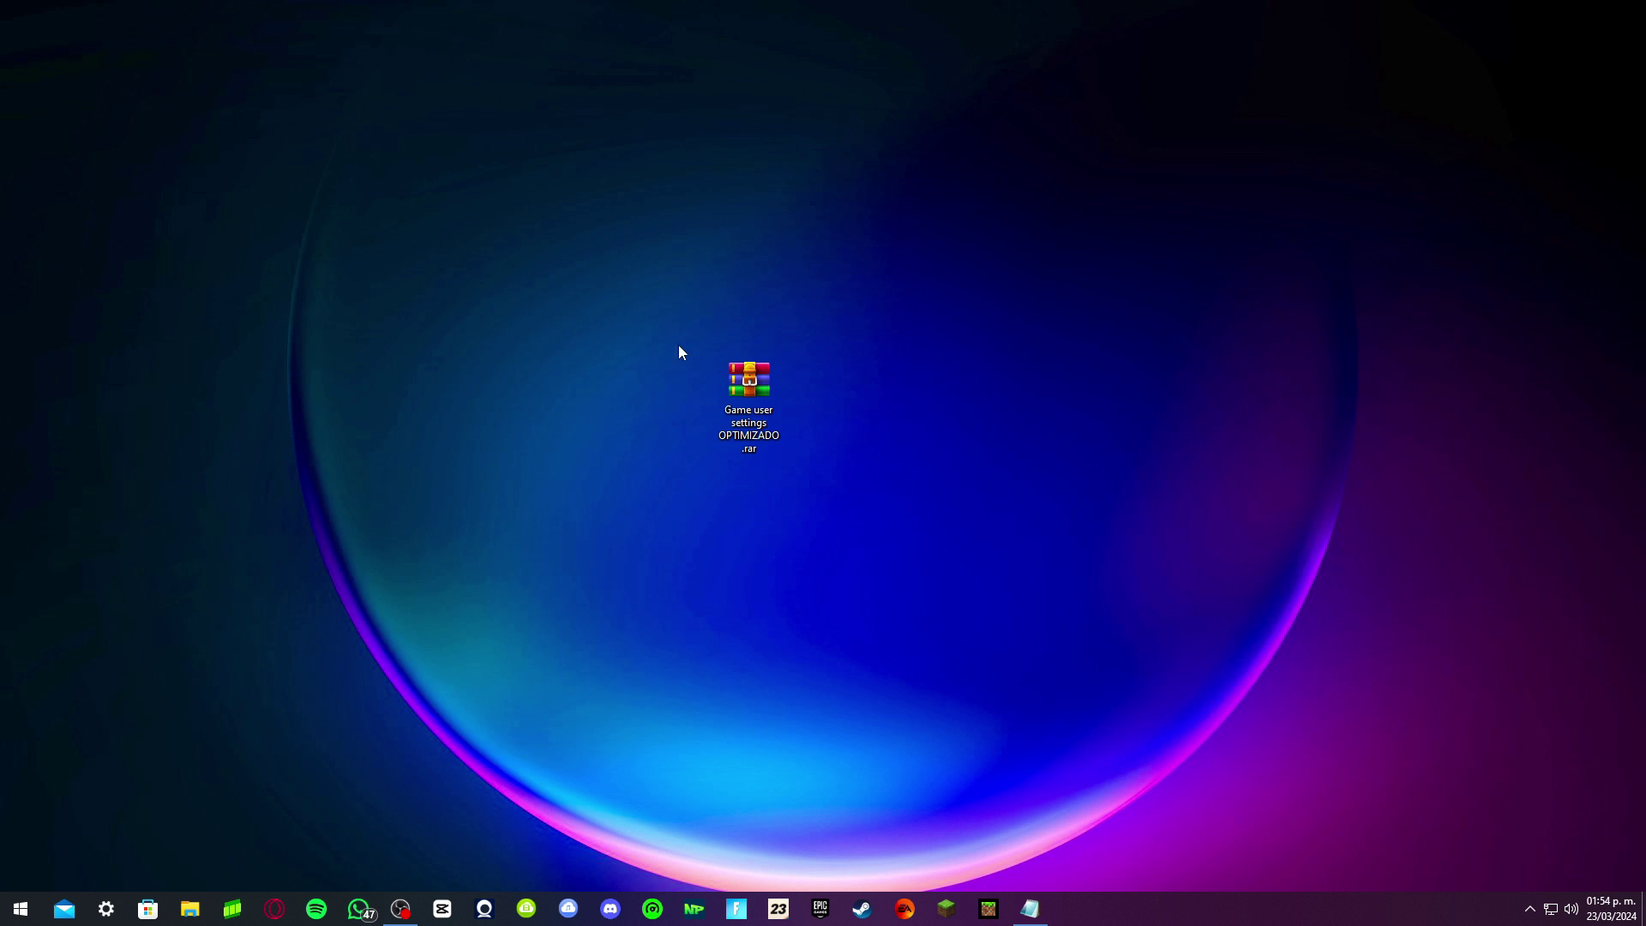
- Open the extracted Game user settings OPTIMIZADO folder on the desktop, check its files and close it
left_click(1150, 614)
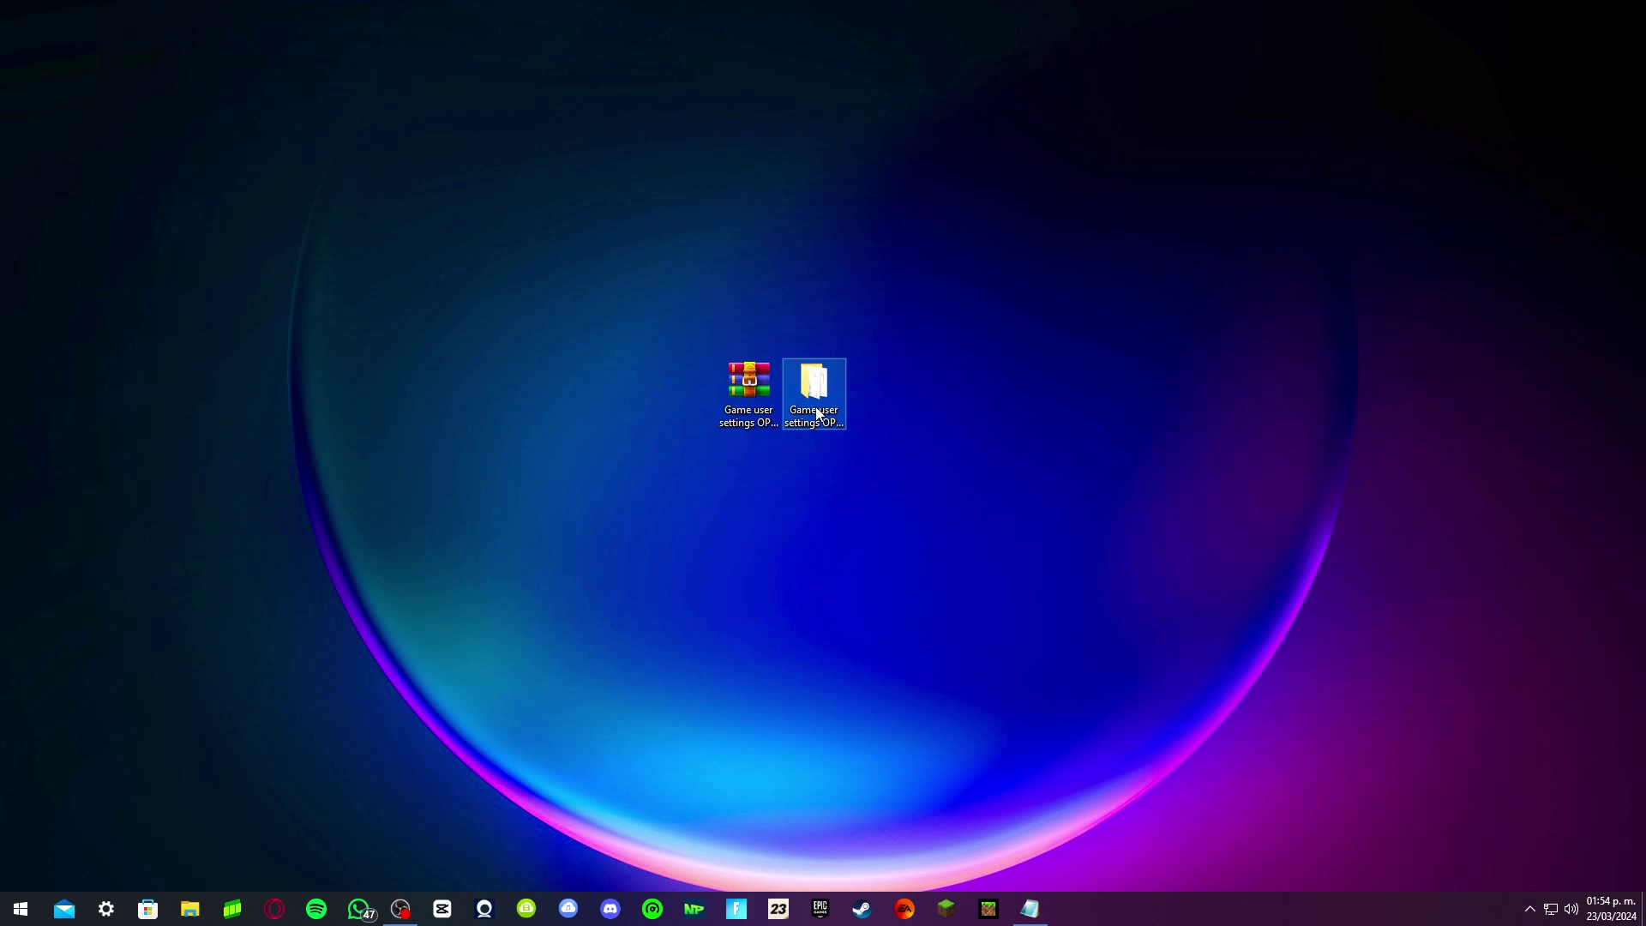
double_click(813, 365)
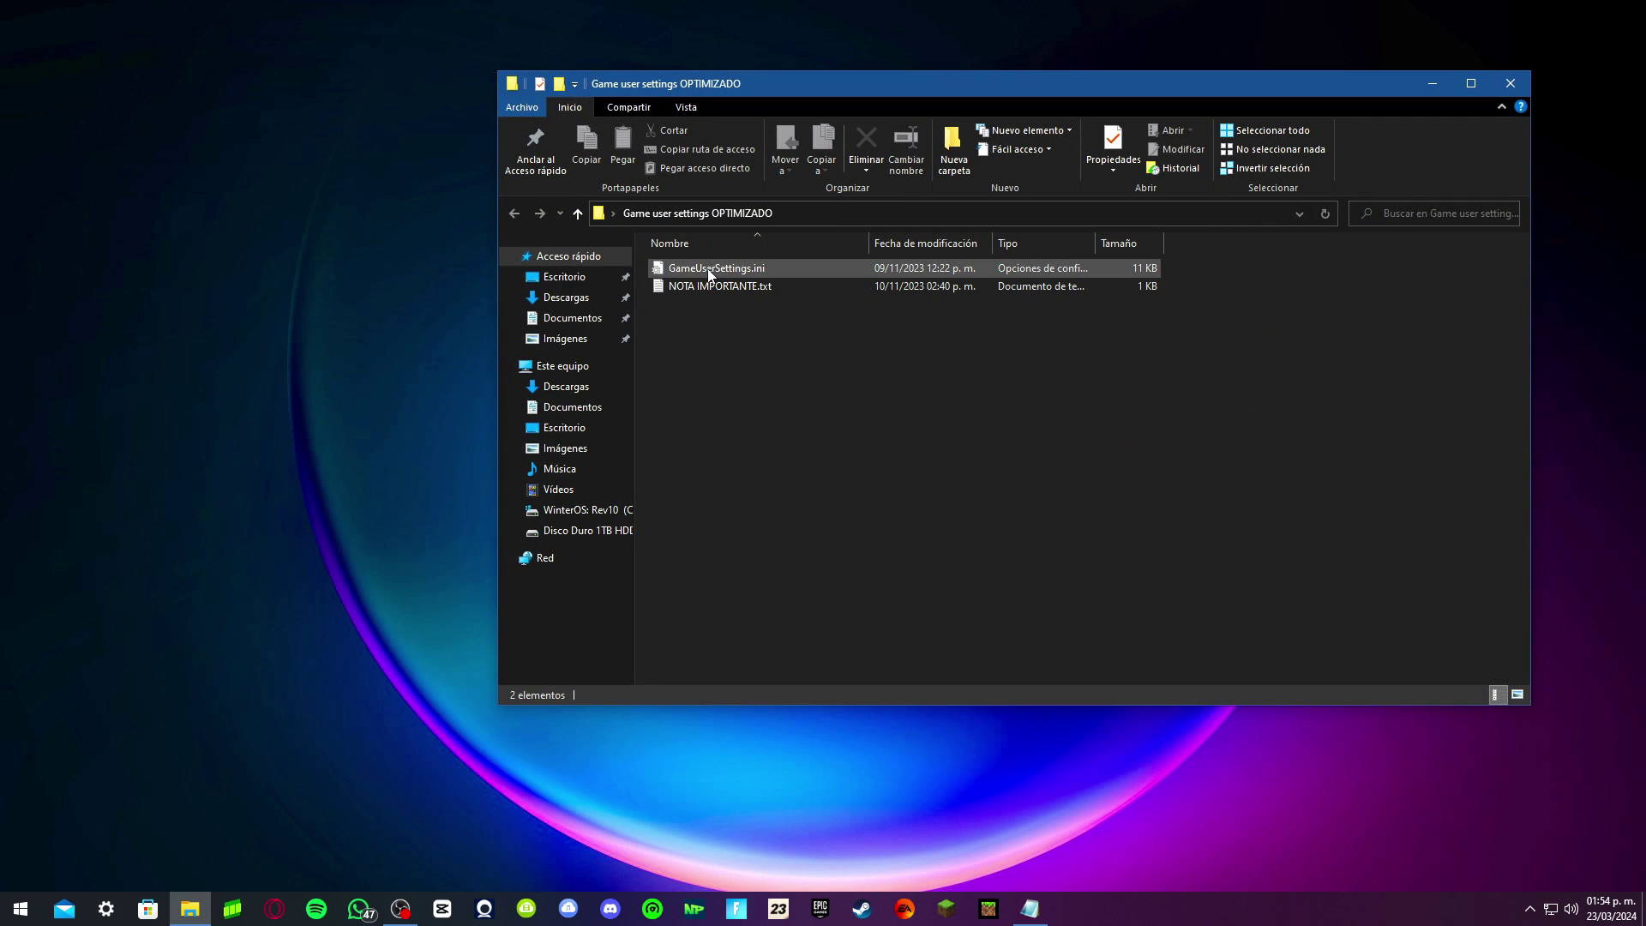
left_click(691, 215)
left_click(724, 290)
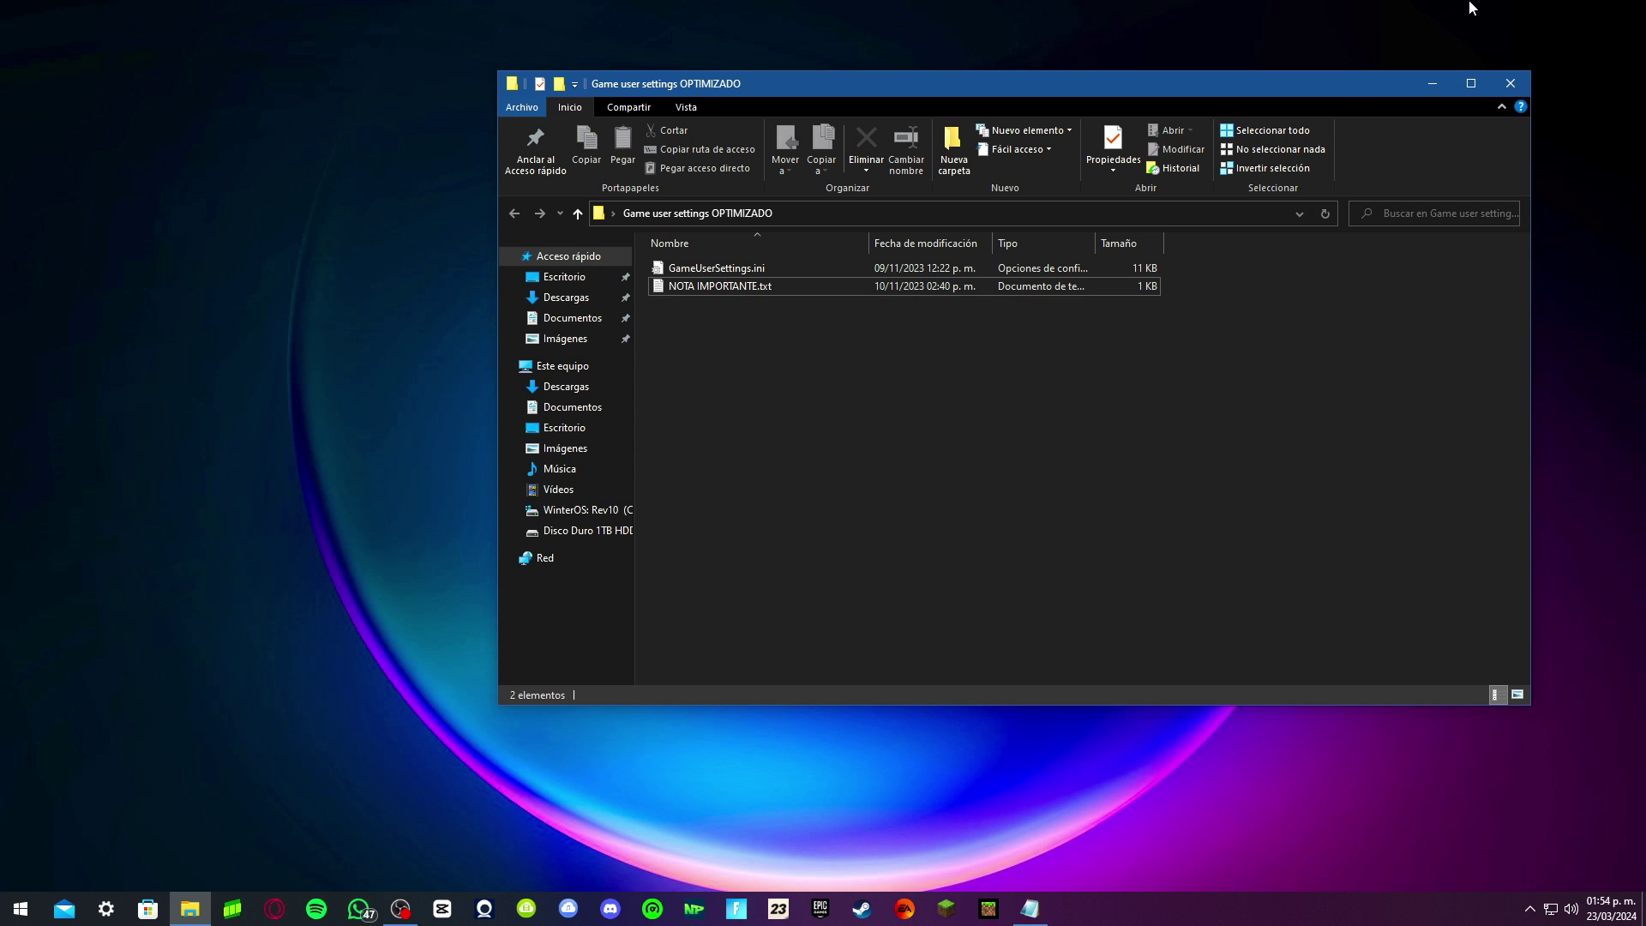
left_click(1509, 84)
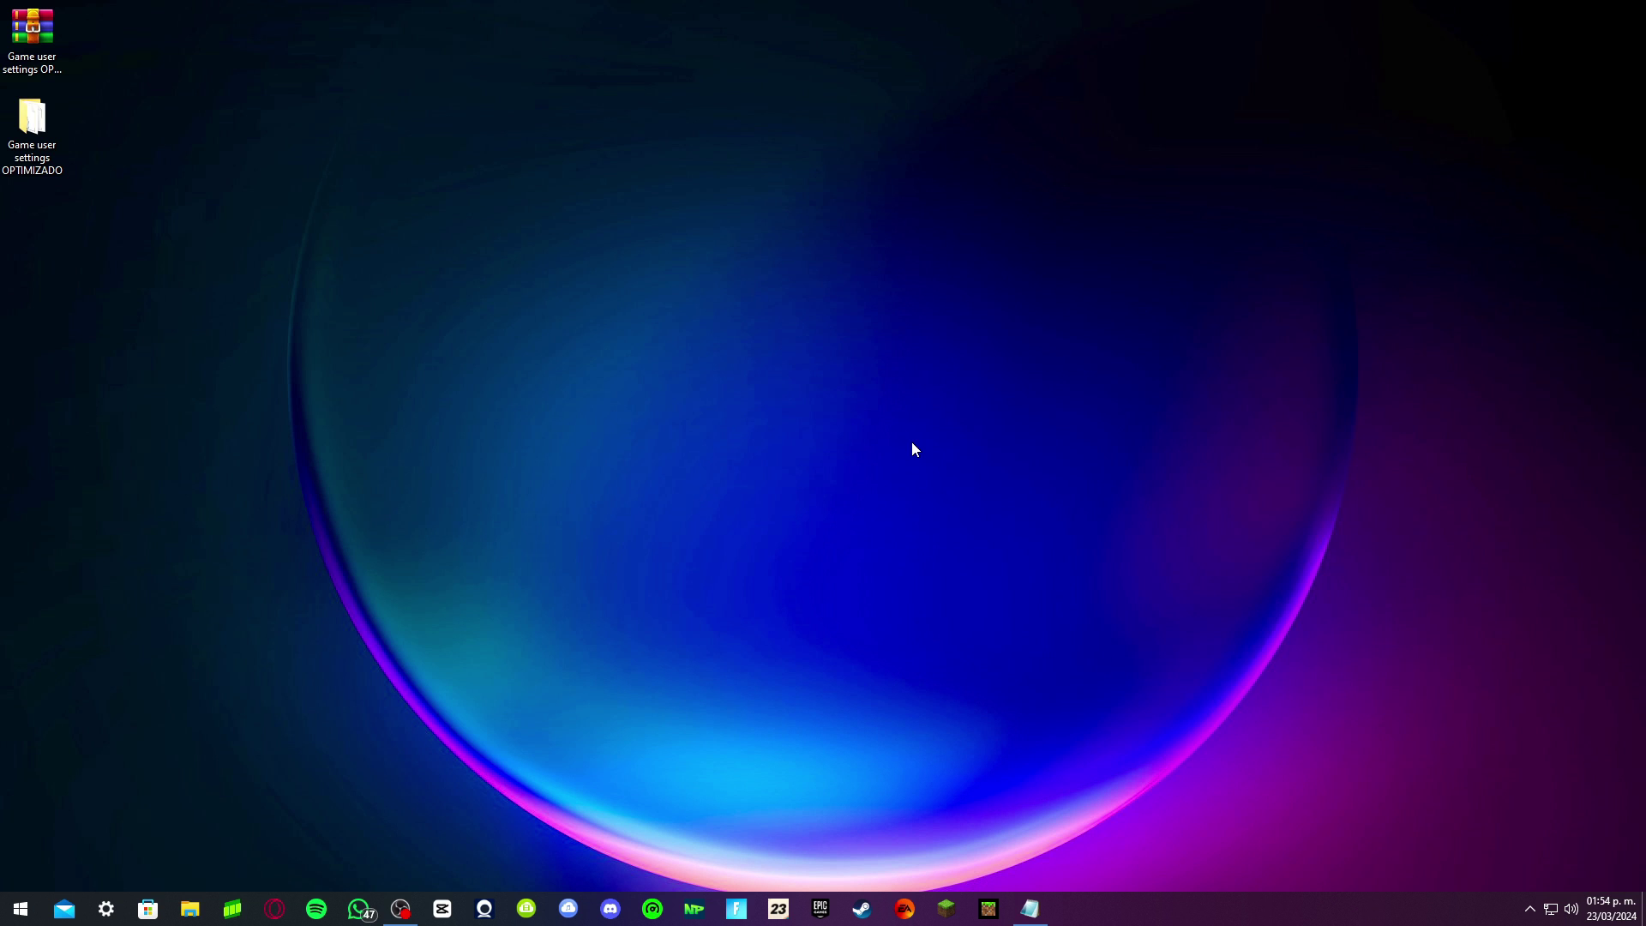
- Search Windows for Ejecutar, launch it and run %localappdata% to open the local application data folder
key("super+r")
key("super")
type("eje")
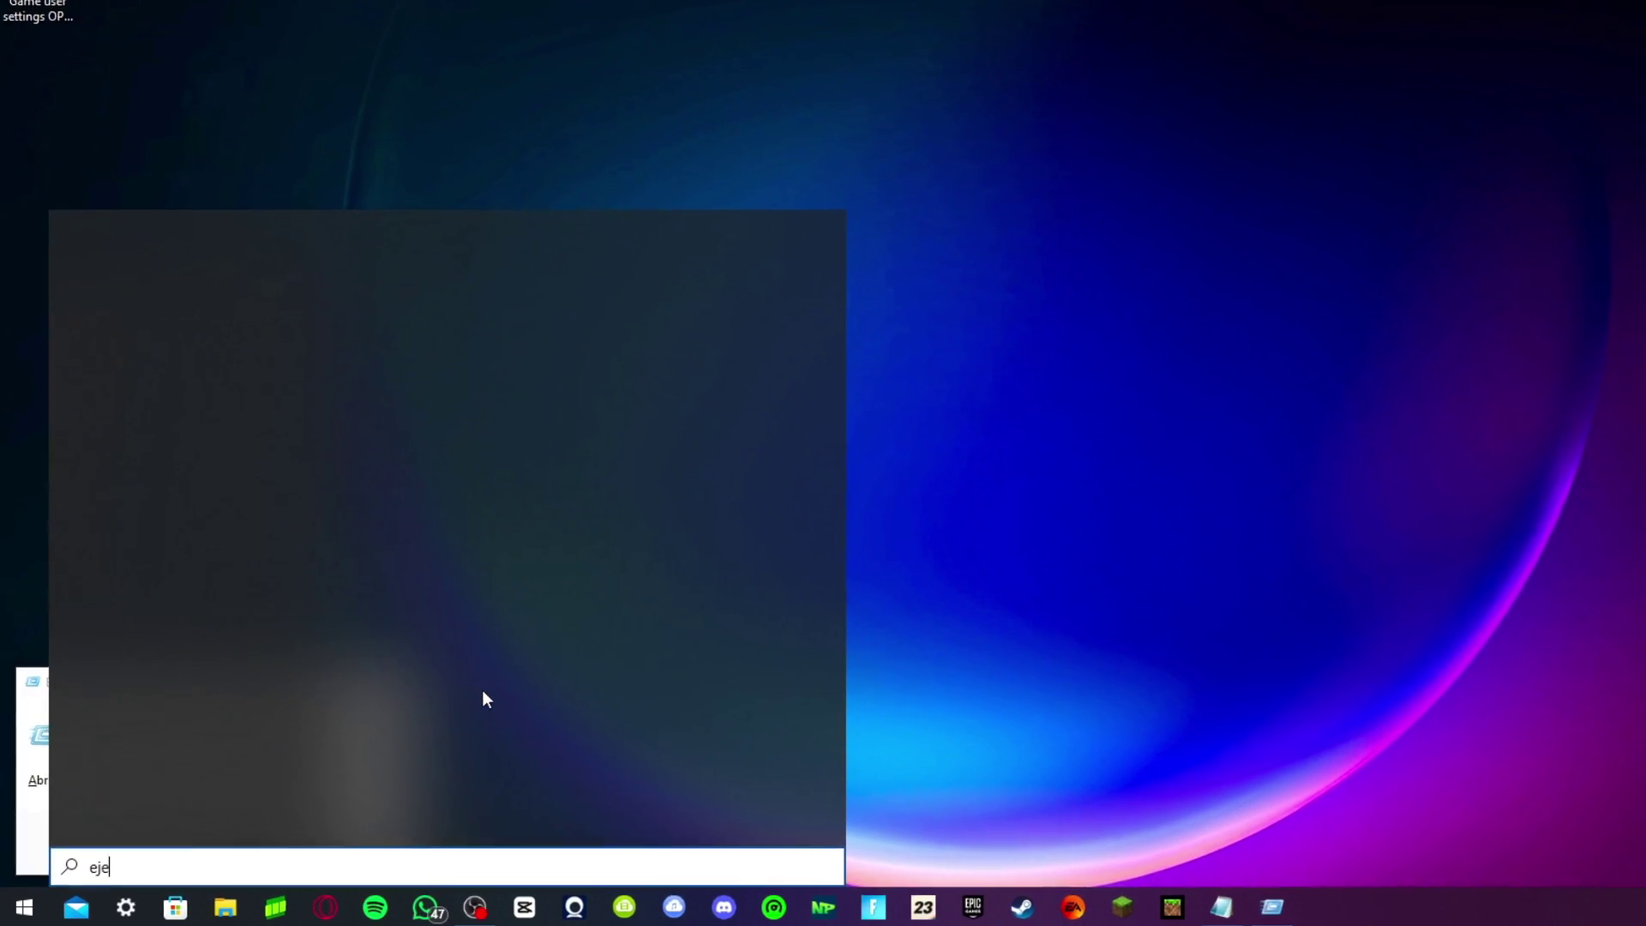
type("cutar")
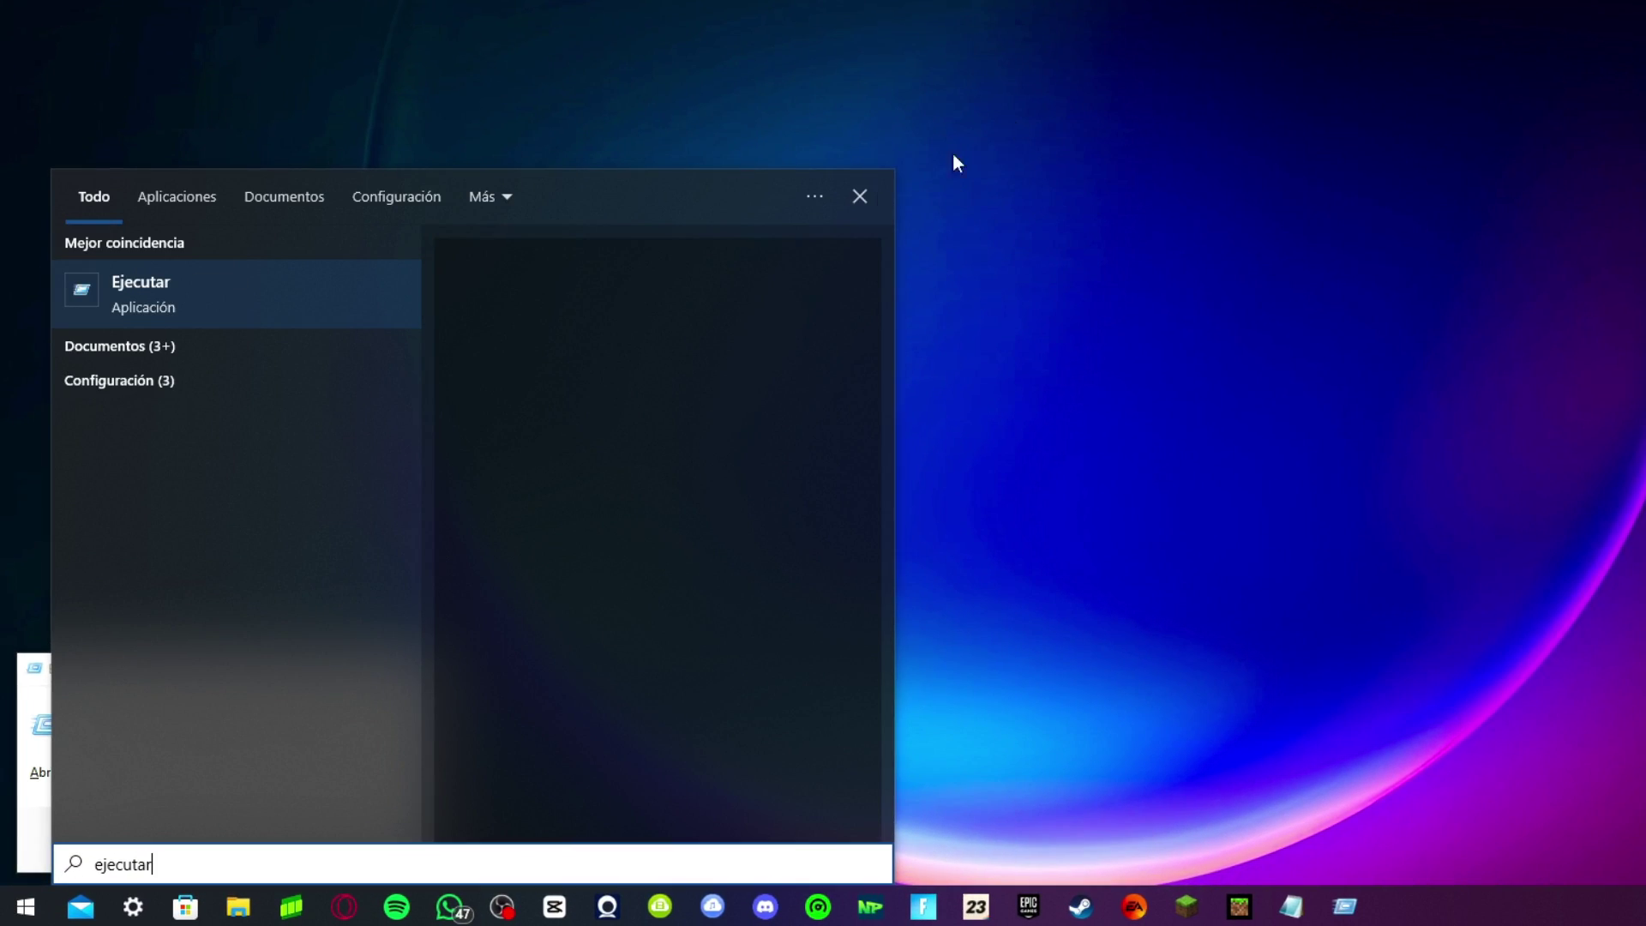
key("Return")
left_click_drag(186, 673, 970, 193)
type("%localappdata%")
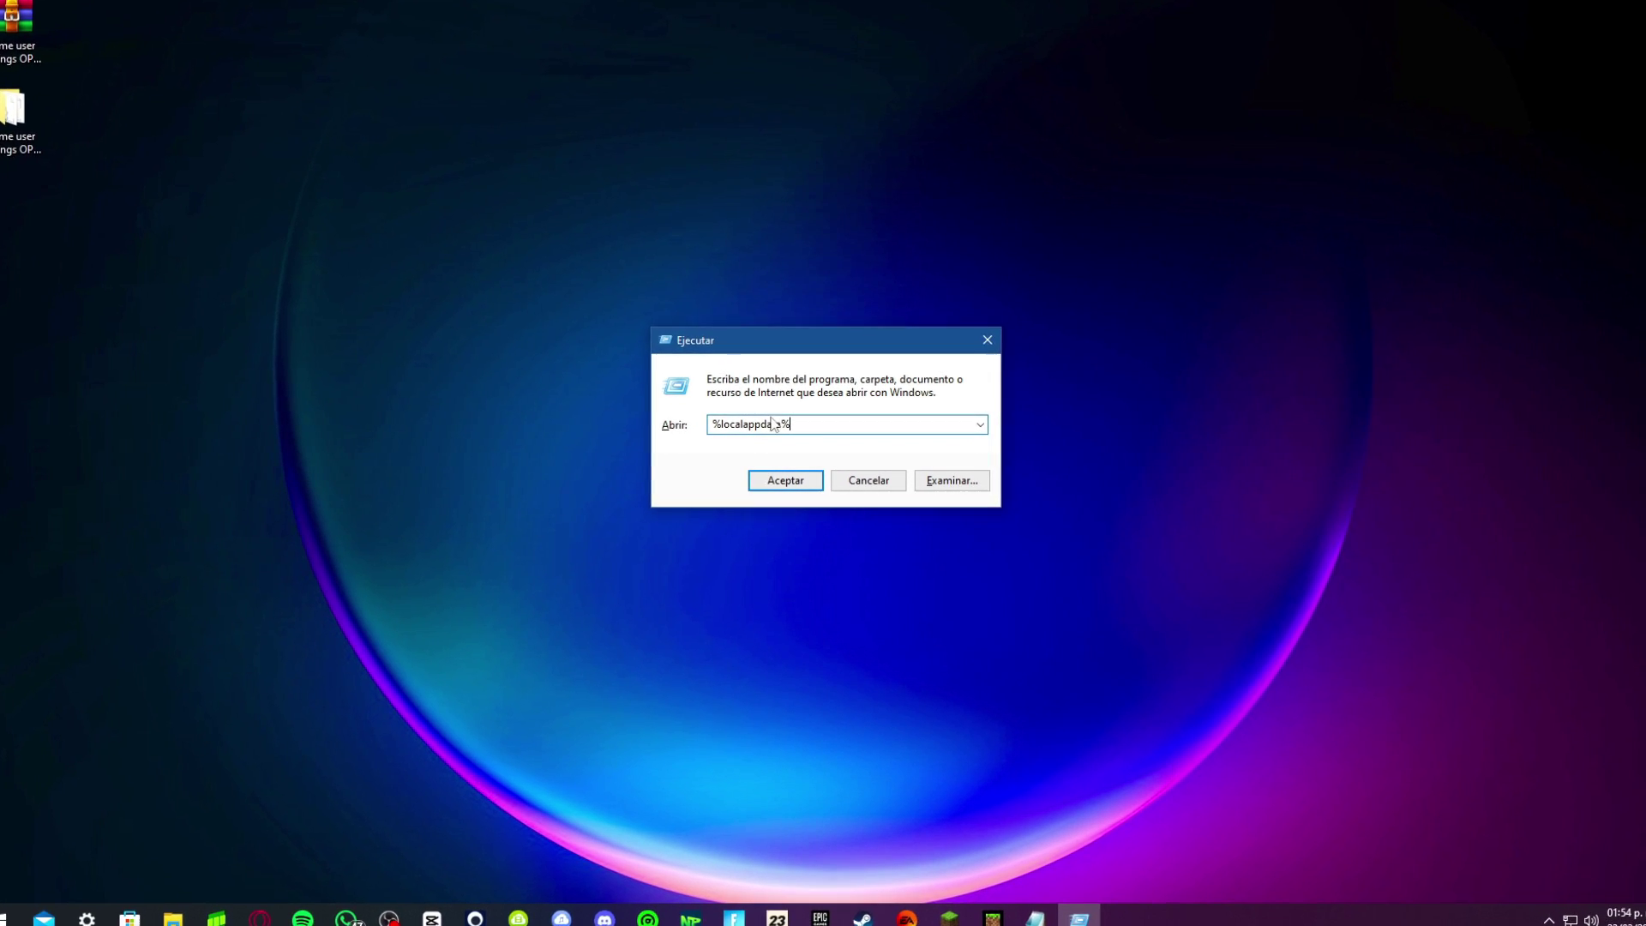
double_click(827, 425)
left_click(828, 421)
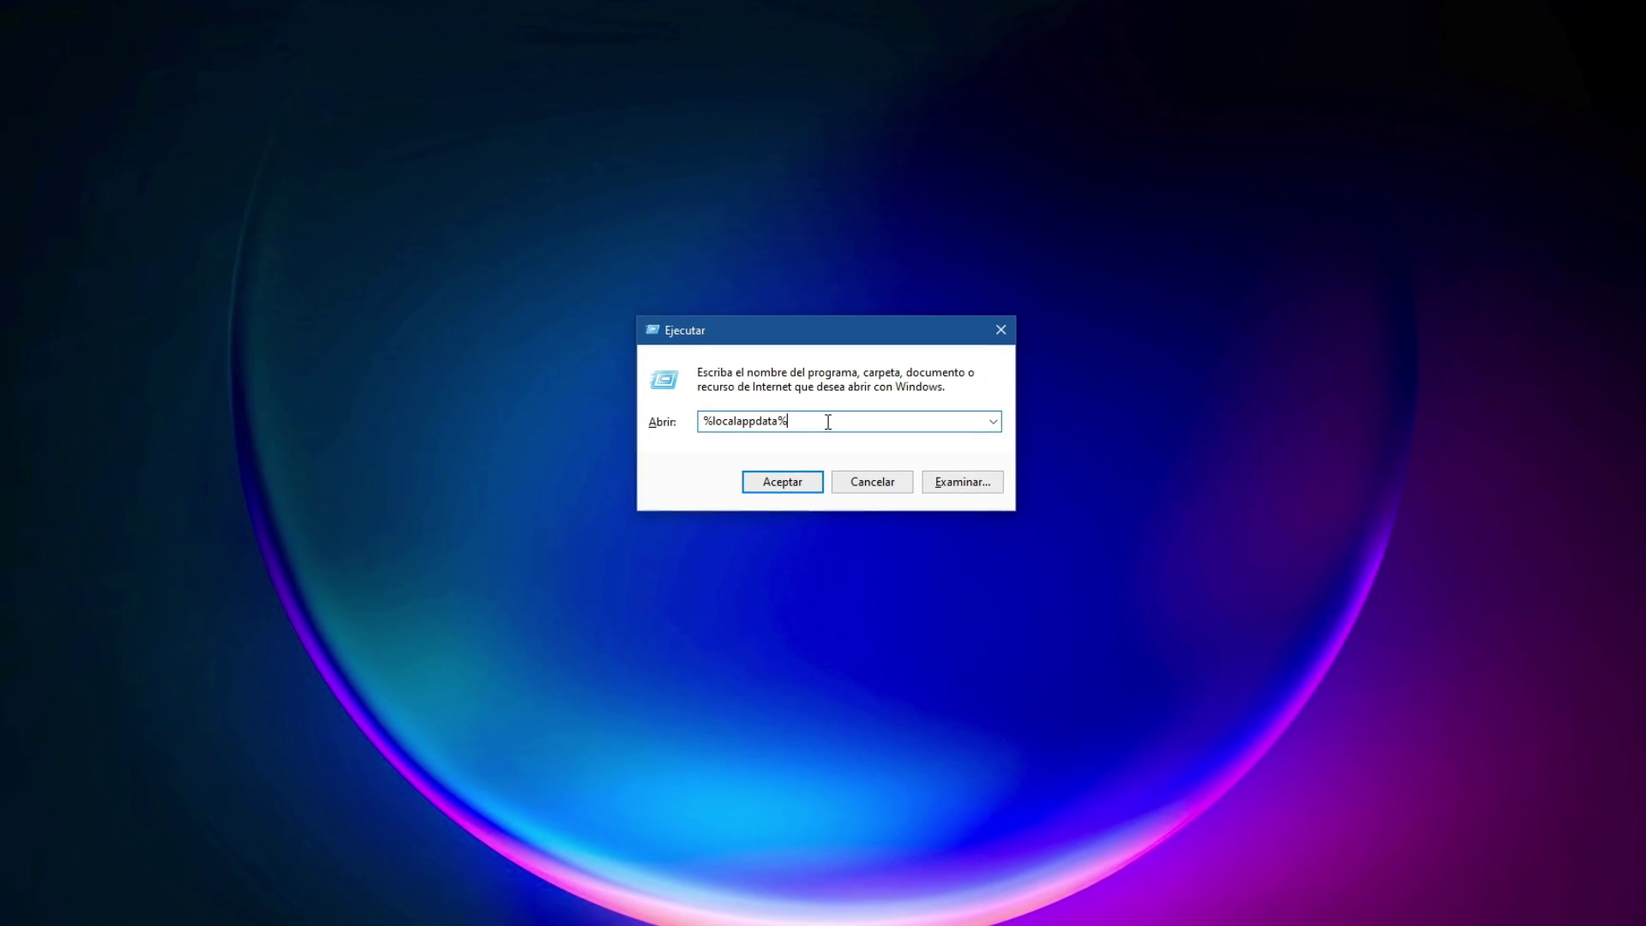
left_click(783, 484)
- Browse through FortniteGame, Saved and Config to the WindowsClient folder and select GameUserSettings.ini
scroll(651, 566, "down", 5)
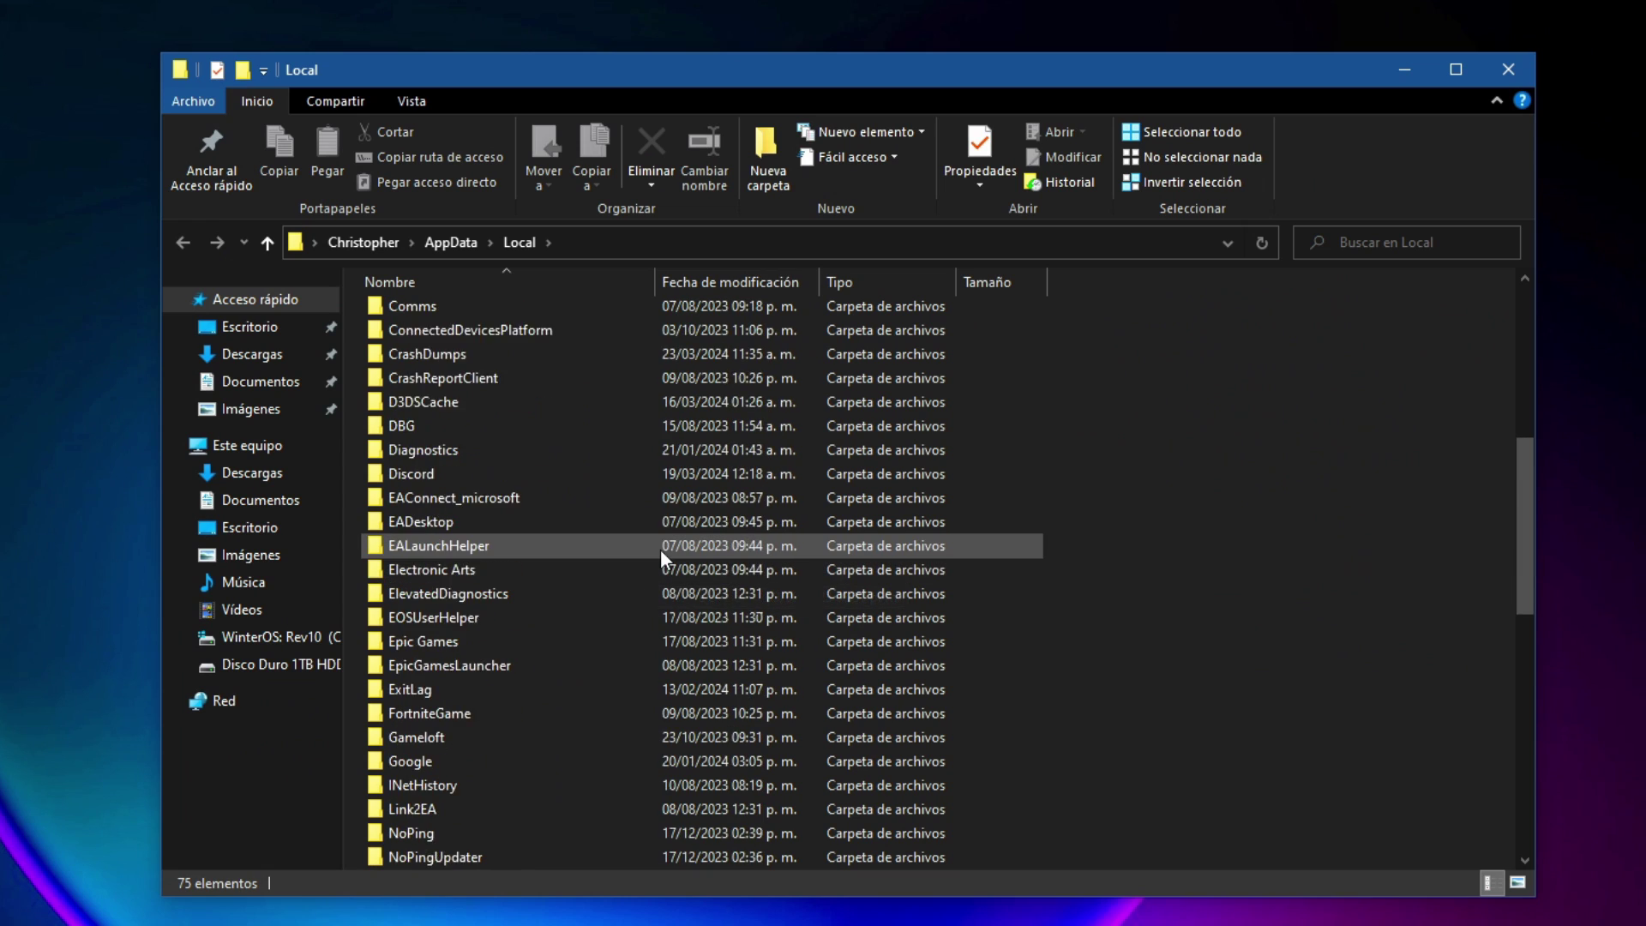
scroll(662, 554, "down", 1)
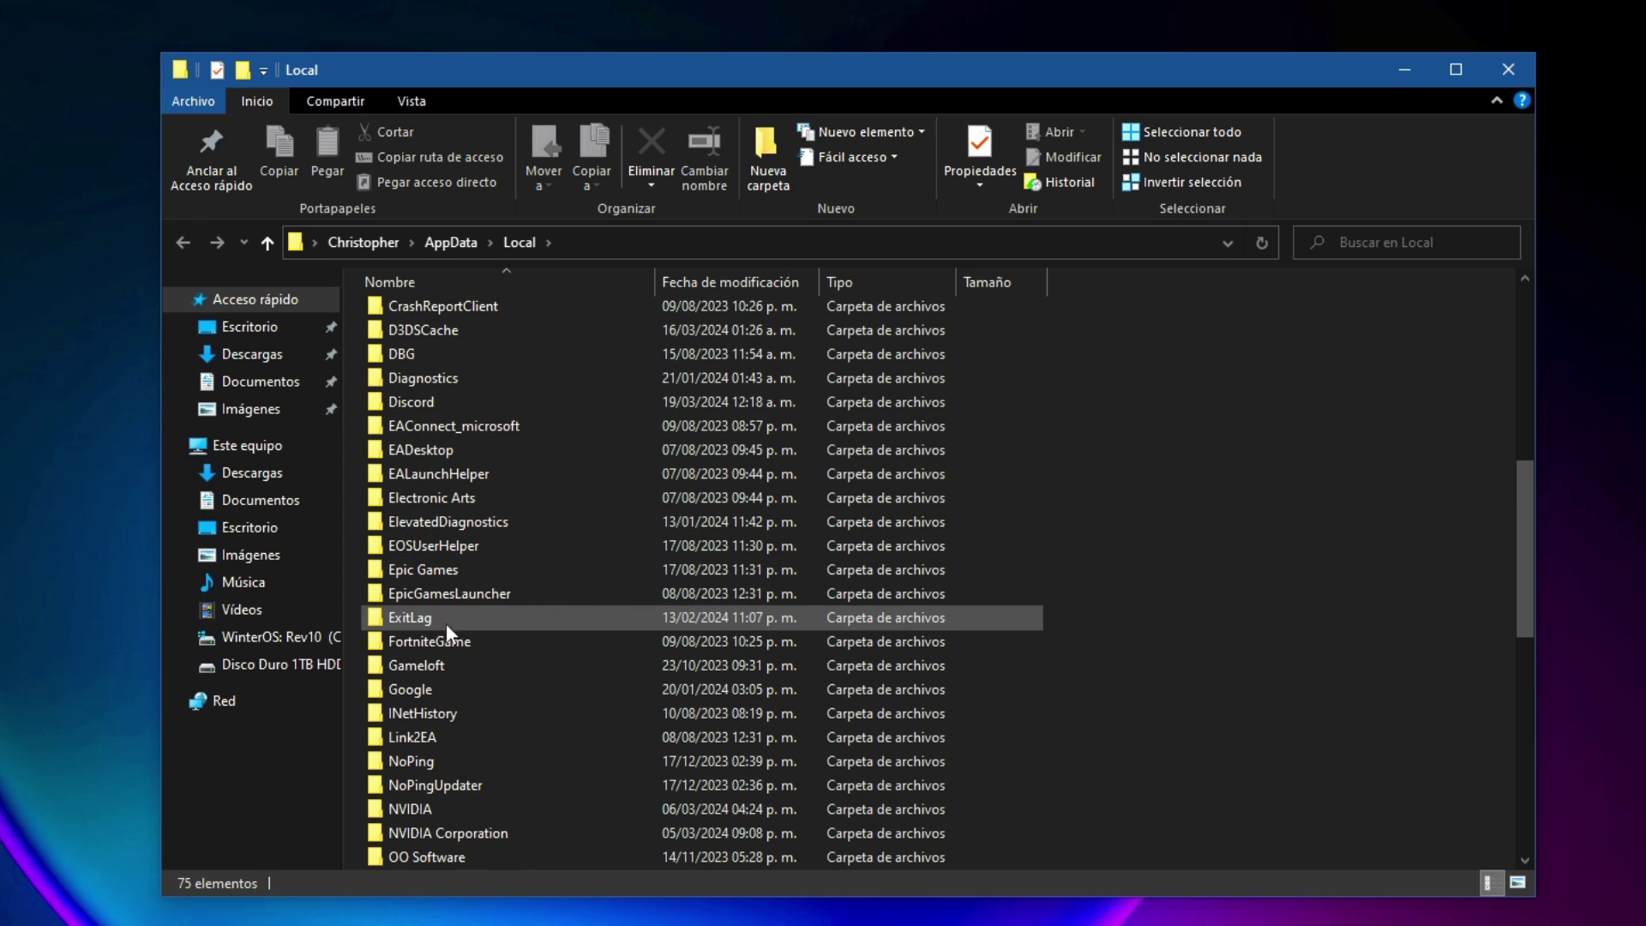
left_click(417, 649)
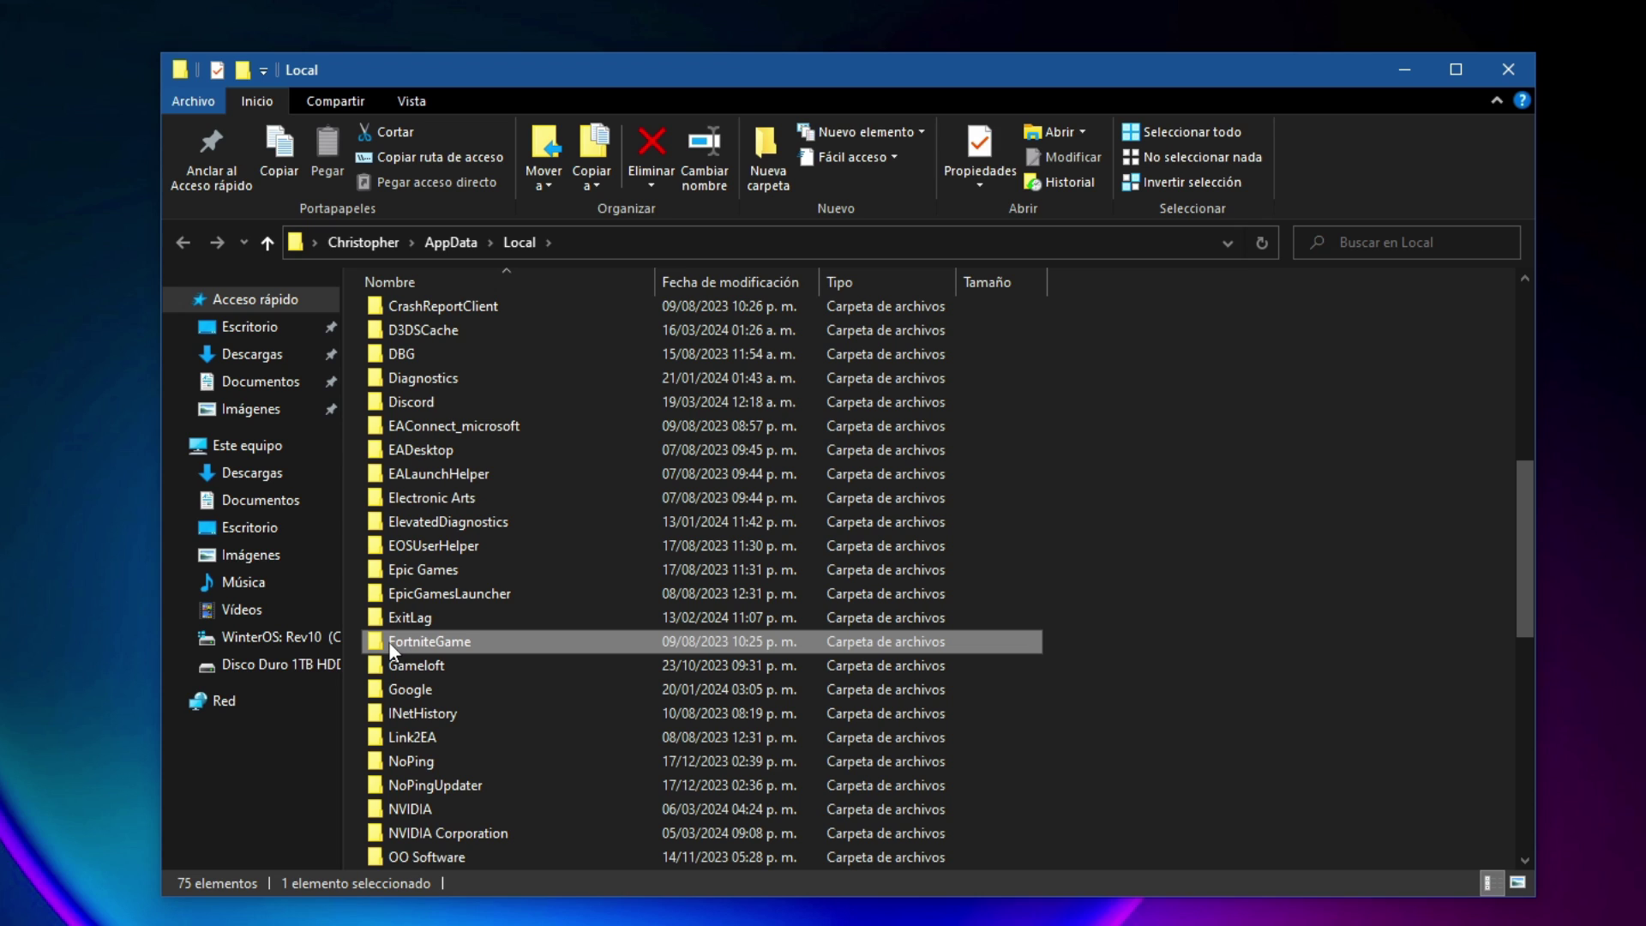
double_click(471, 641)
double_click(414, 317)
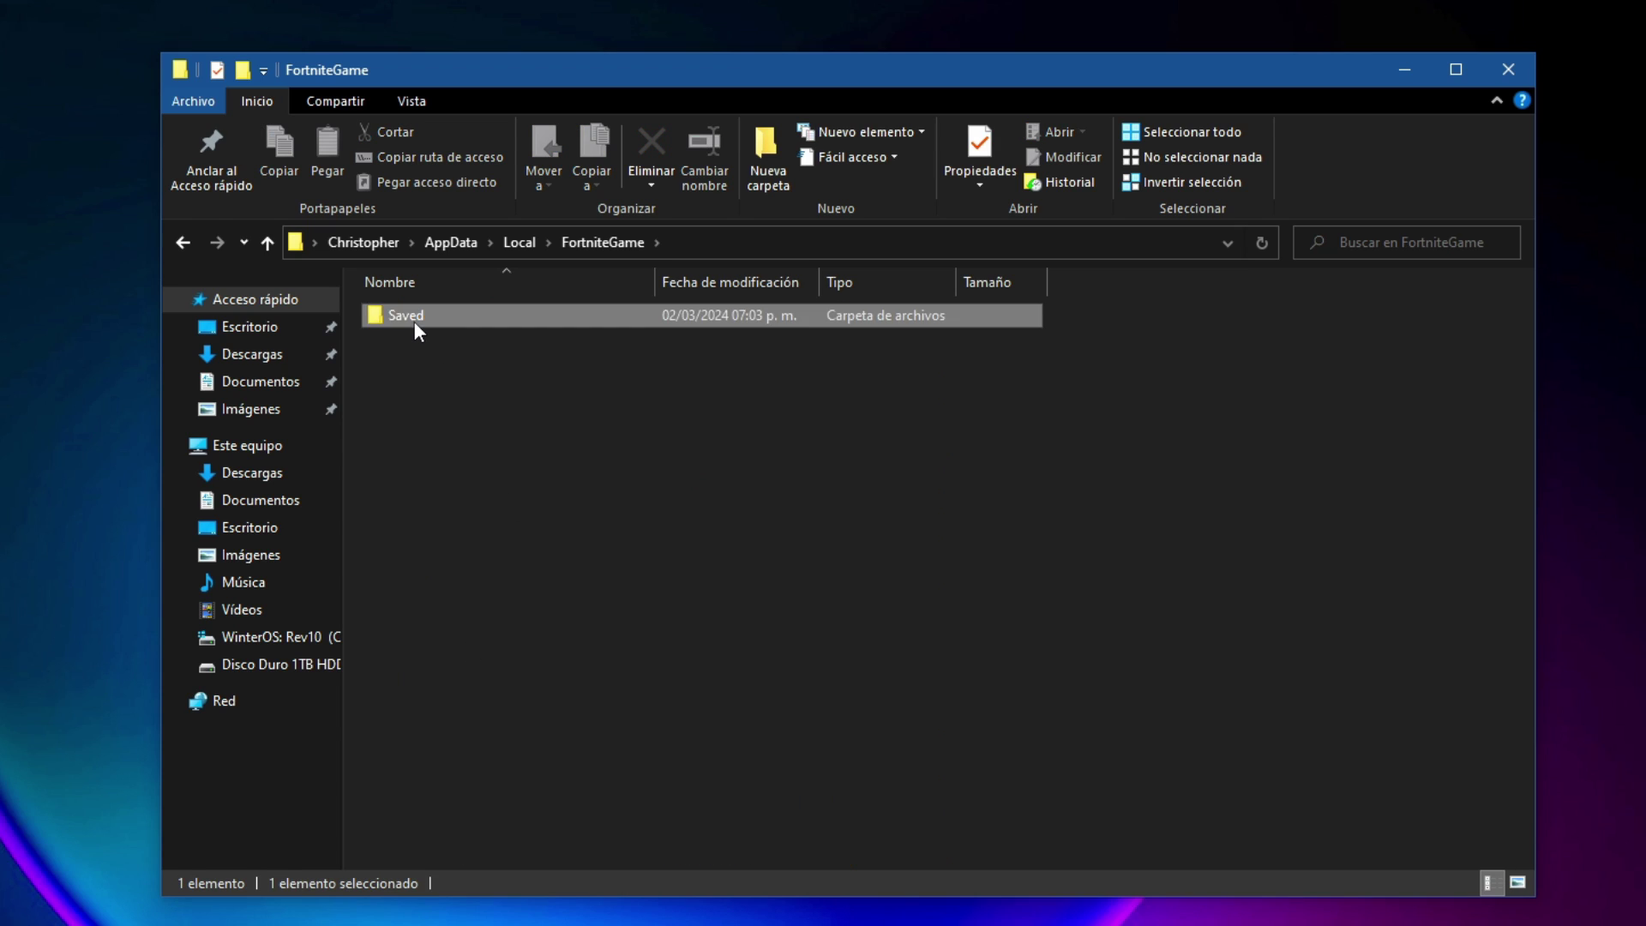
double_click(405, 338)
double_click(405, 338)
left_click(410, 317)
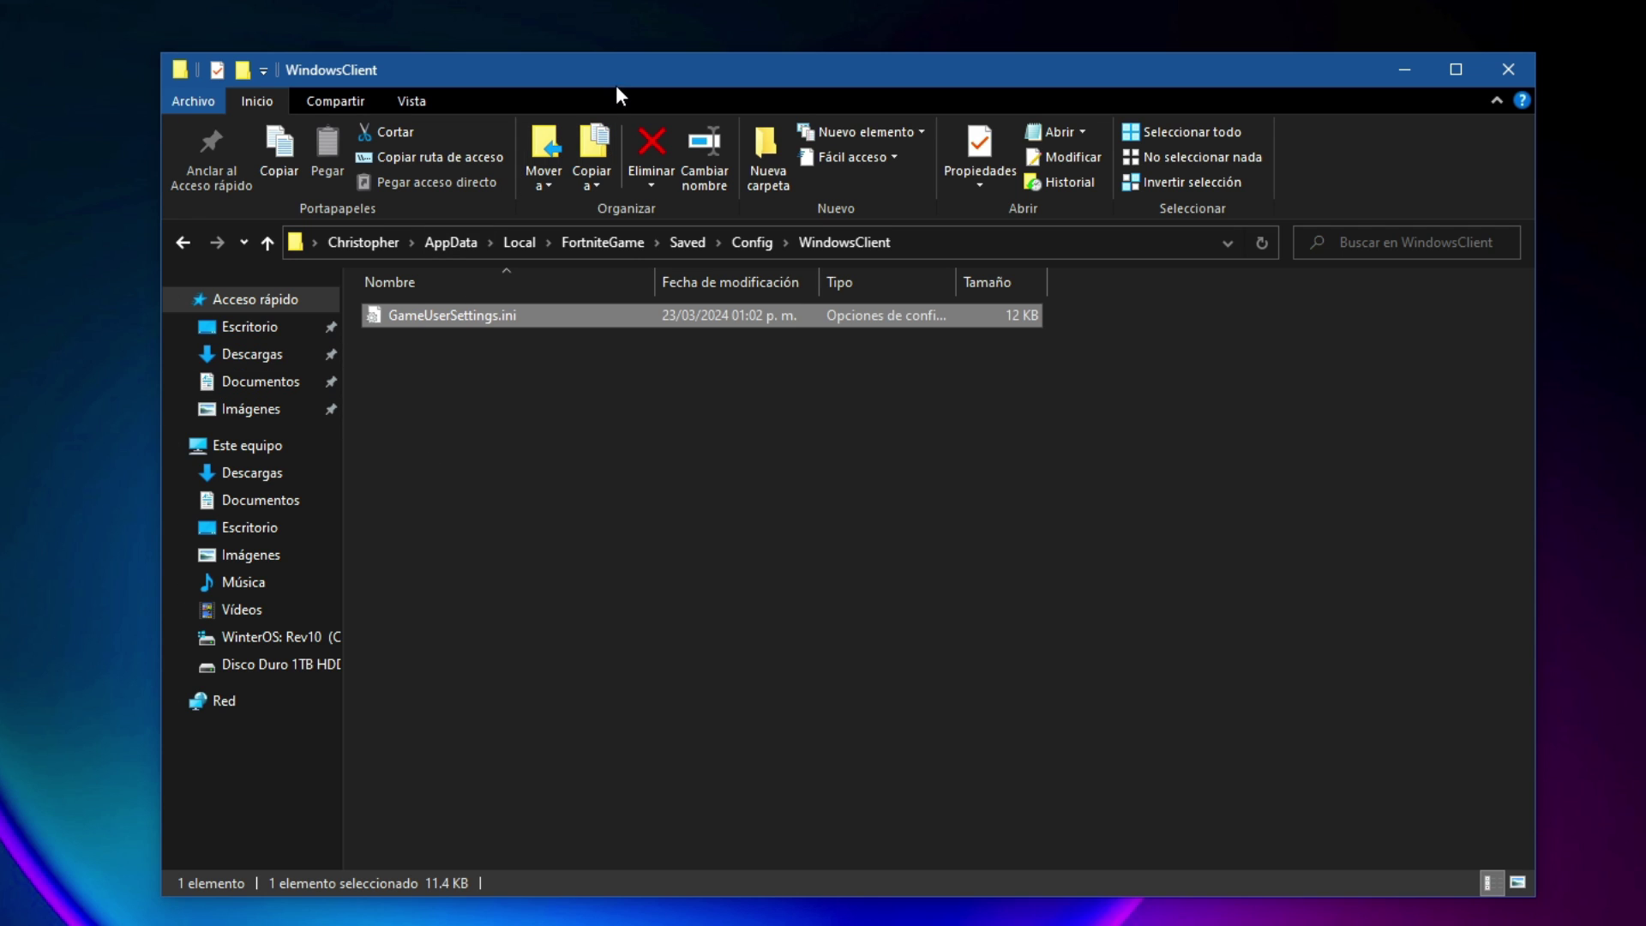
- Move the original GameUserSettings.ini from WindowsClient into the RESPALDO folder on the desktop as a backup
left_click_drag(610, 84, 424, 208)
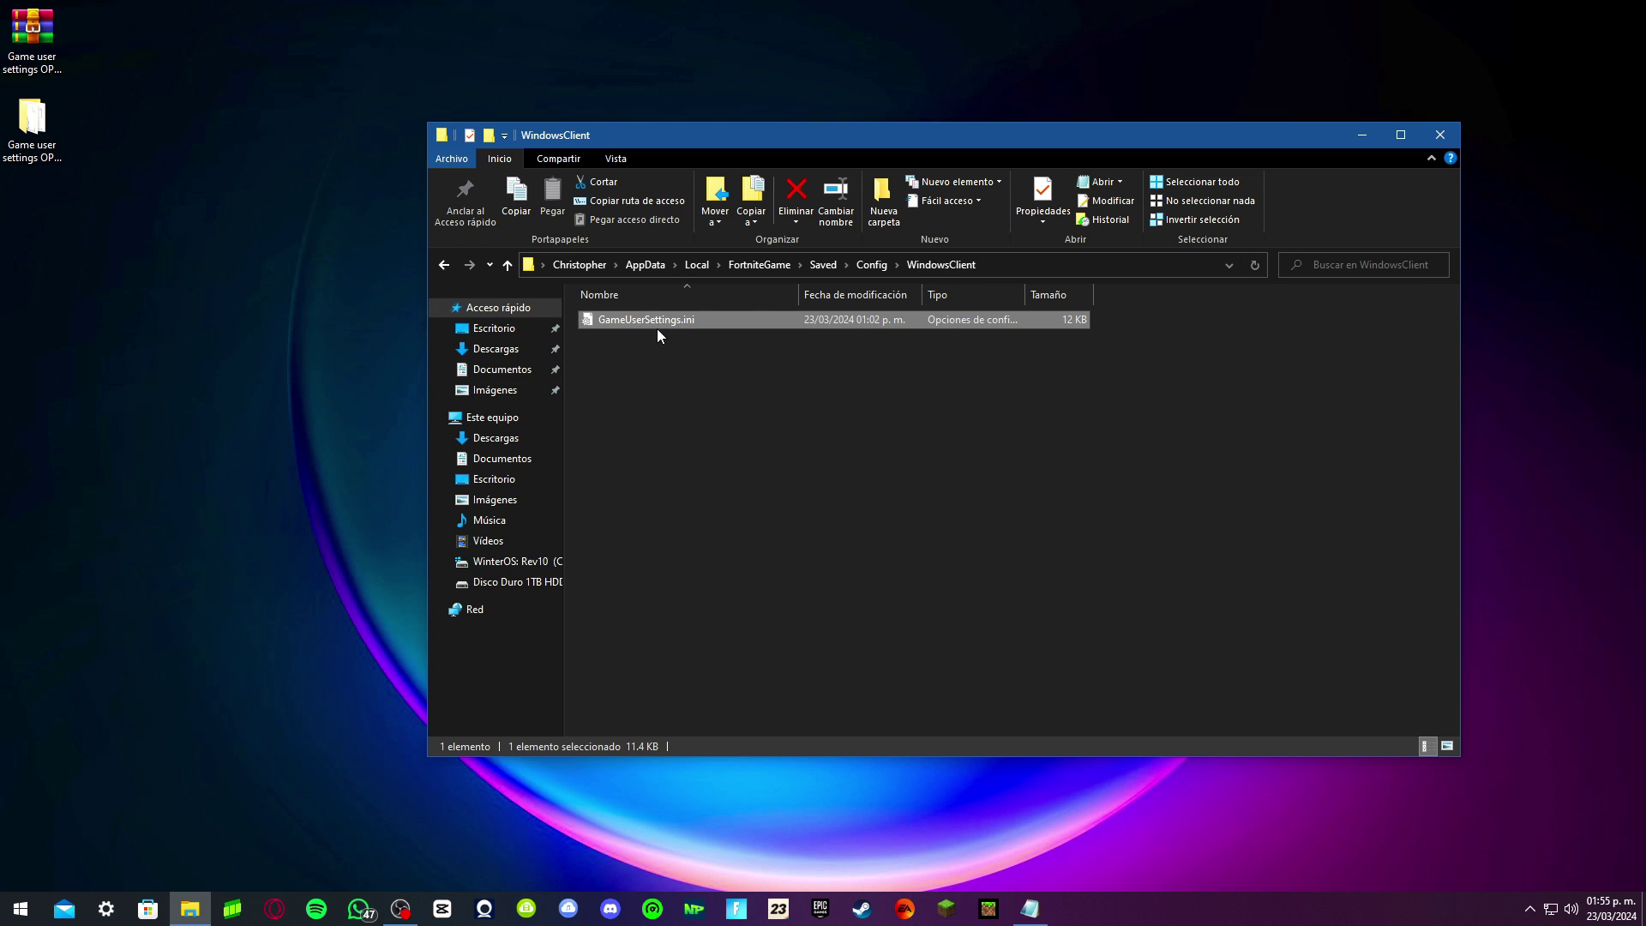
left_click(707, 398)
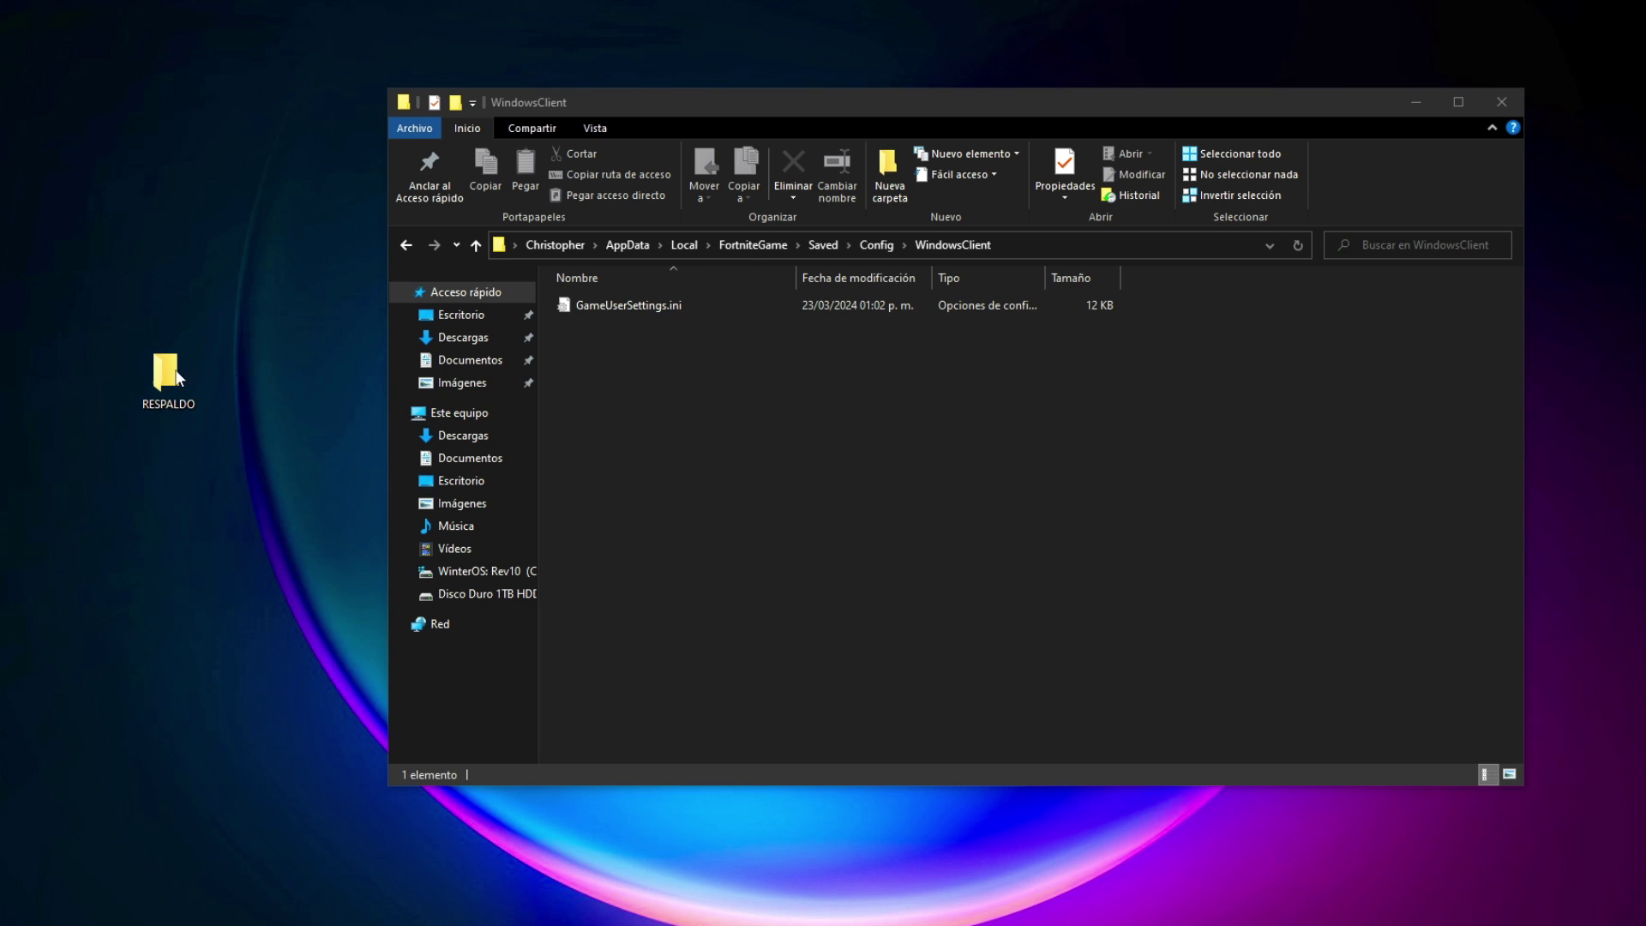
left_click_drag(614, 306, 154, 384)
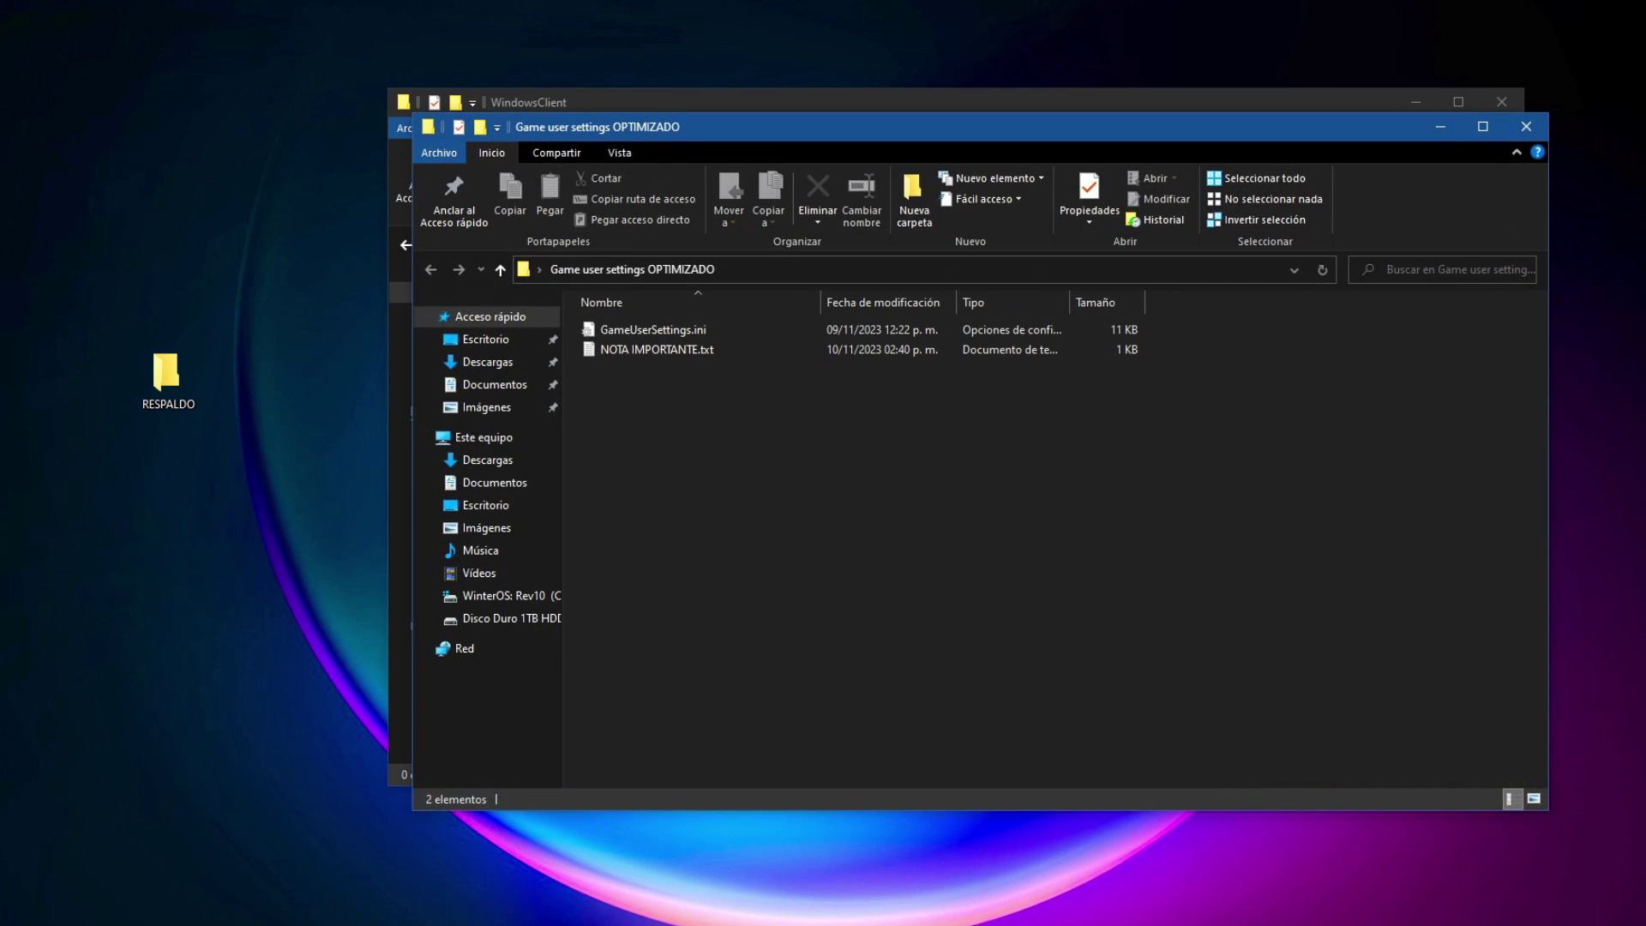
- Place the optimized GameUserSettings.ini from the Game user settings OPTIMIZADO folder into the WindowsClient folder
left_click_drag(718, 125, 1061, 269)
left_click(980, 471)
left_click_drag(979, 472, 940, 388)
left_click(943, 397)
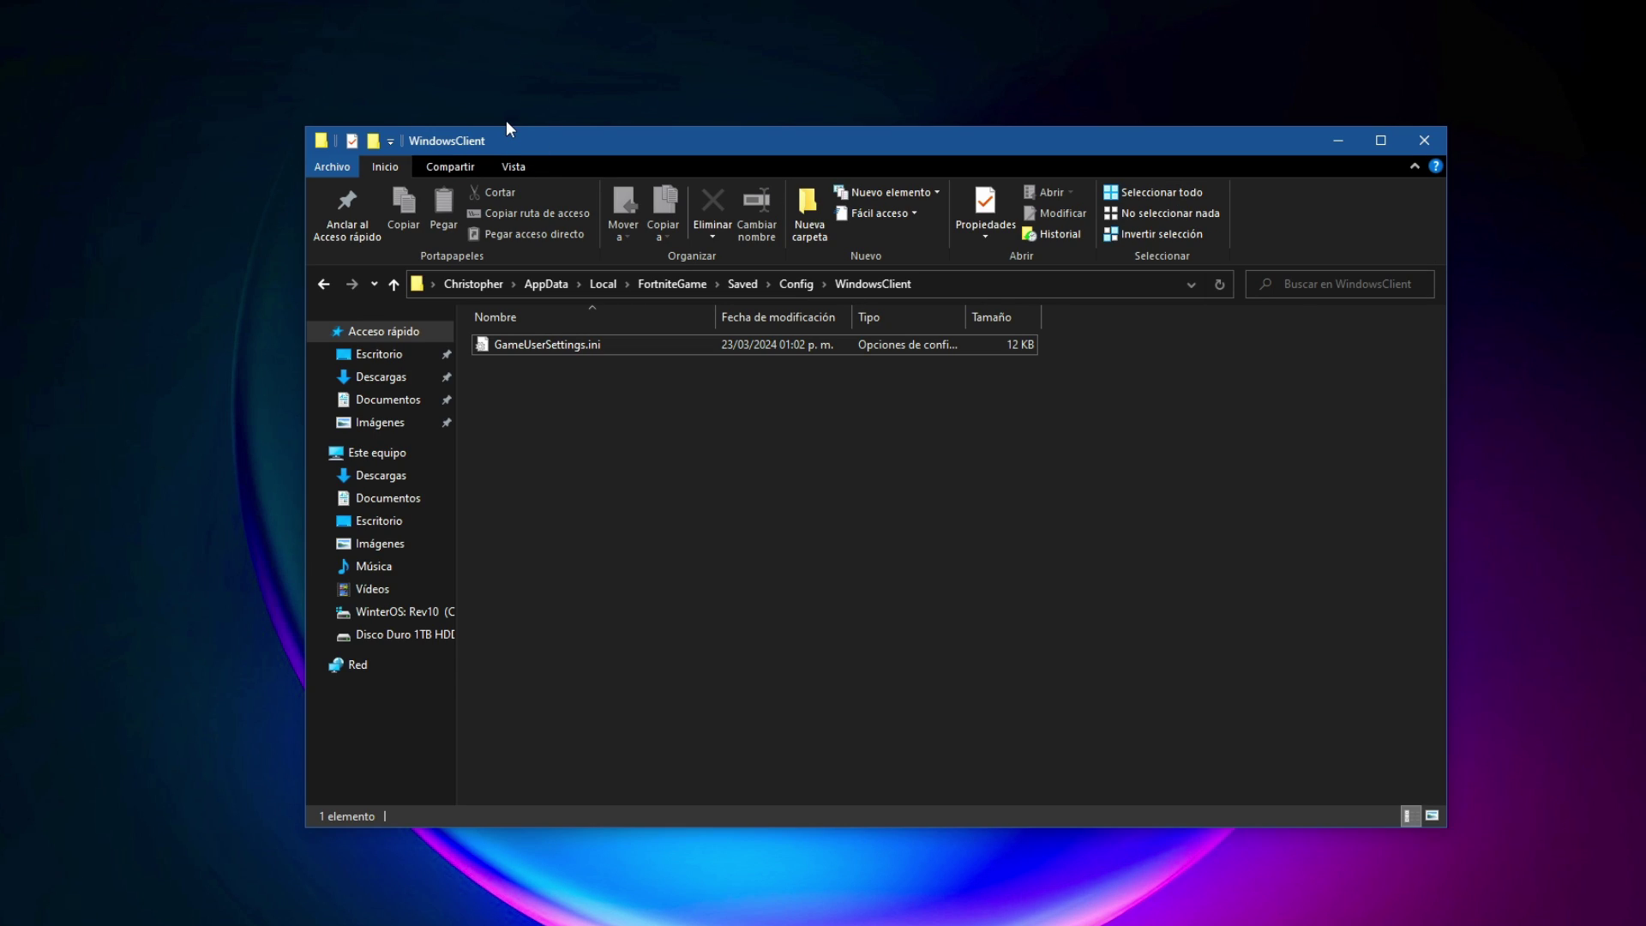
- Toggle the Solo lectura attribute in the properties of GameUserSettings.ini, apply the change and accept
right_click(551, 344)
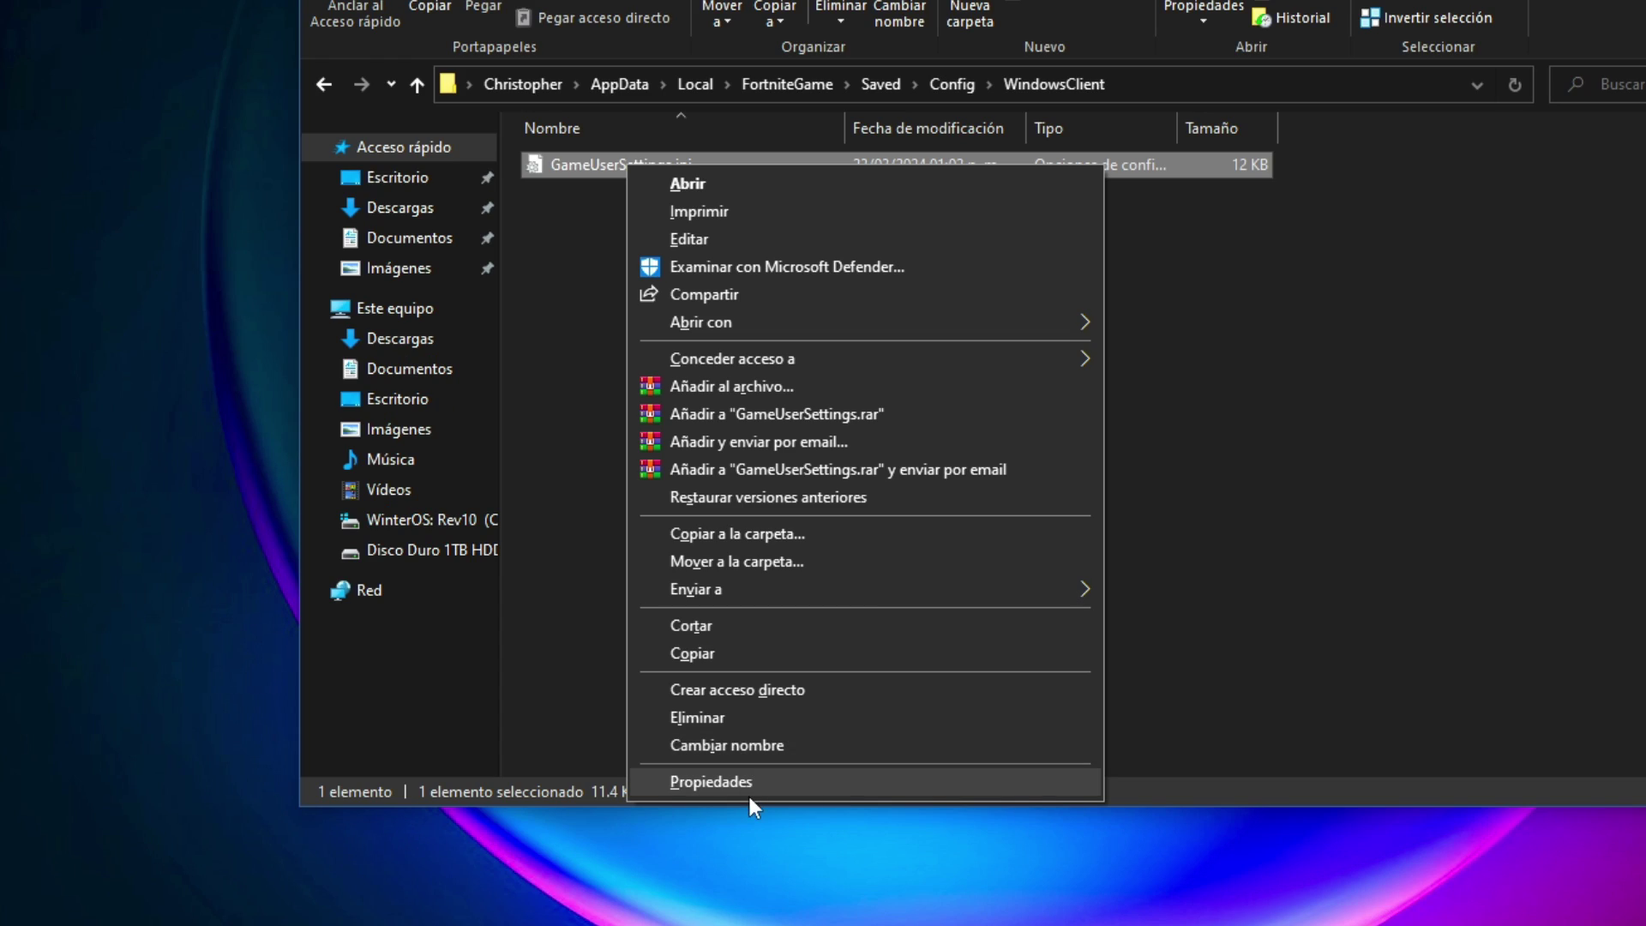
left_click(662, 731)
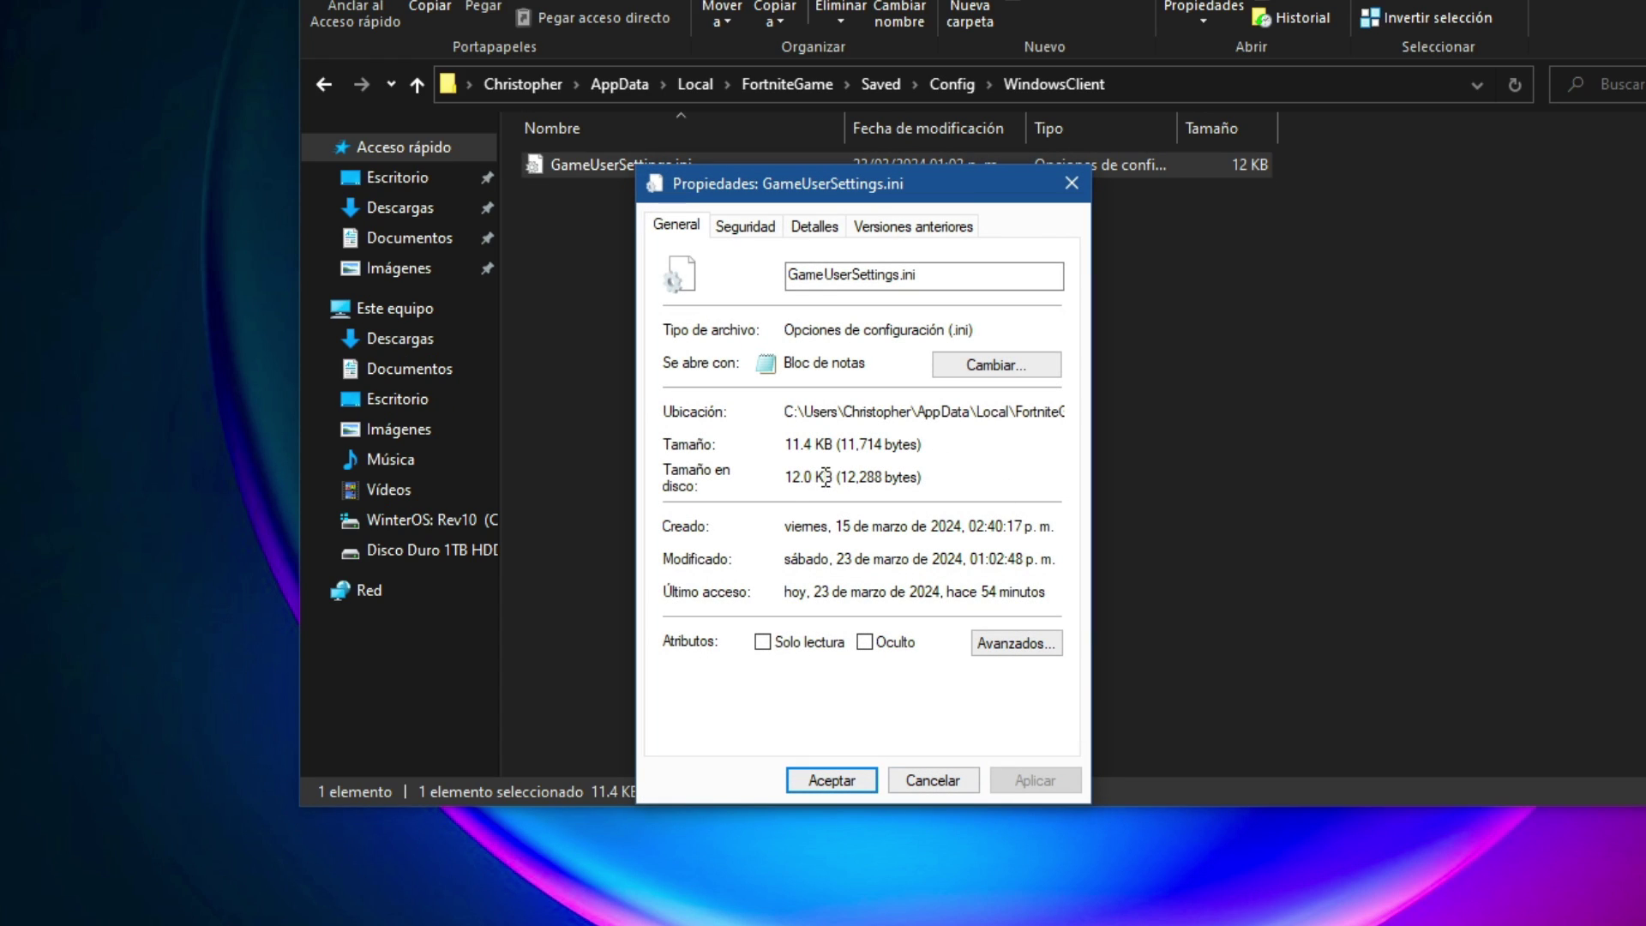
left_click(782, 650)
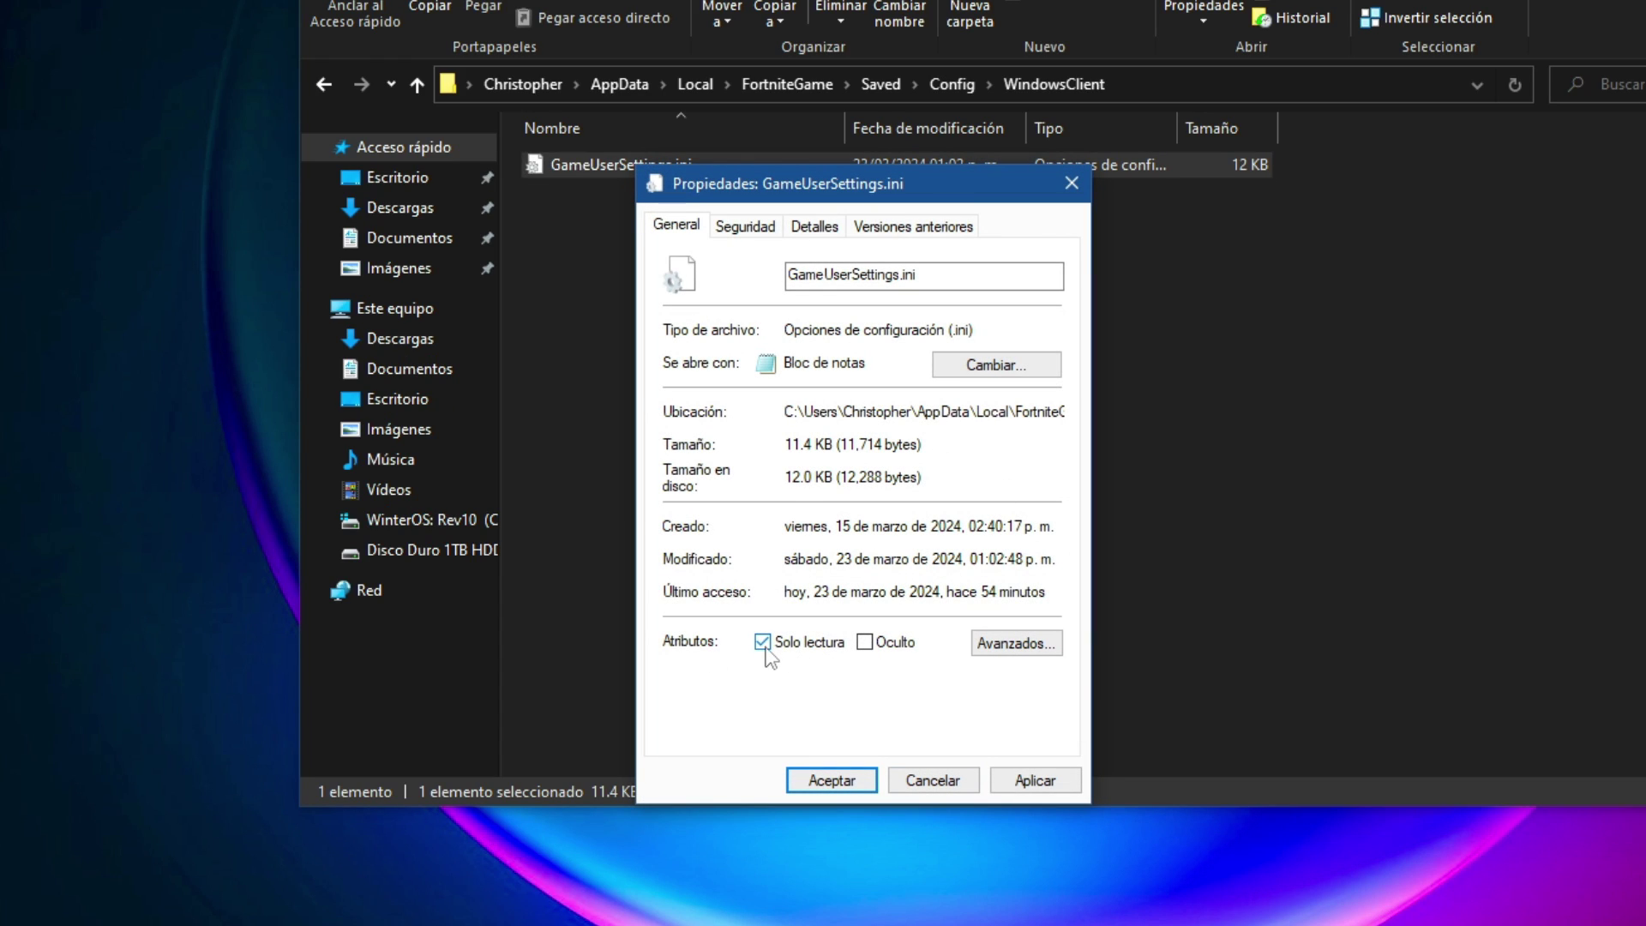
left_click(782, 650)
left_click(1029, 783)
left_click(832, 780)
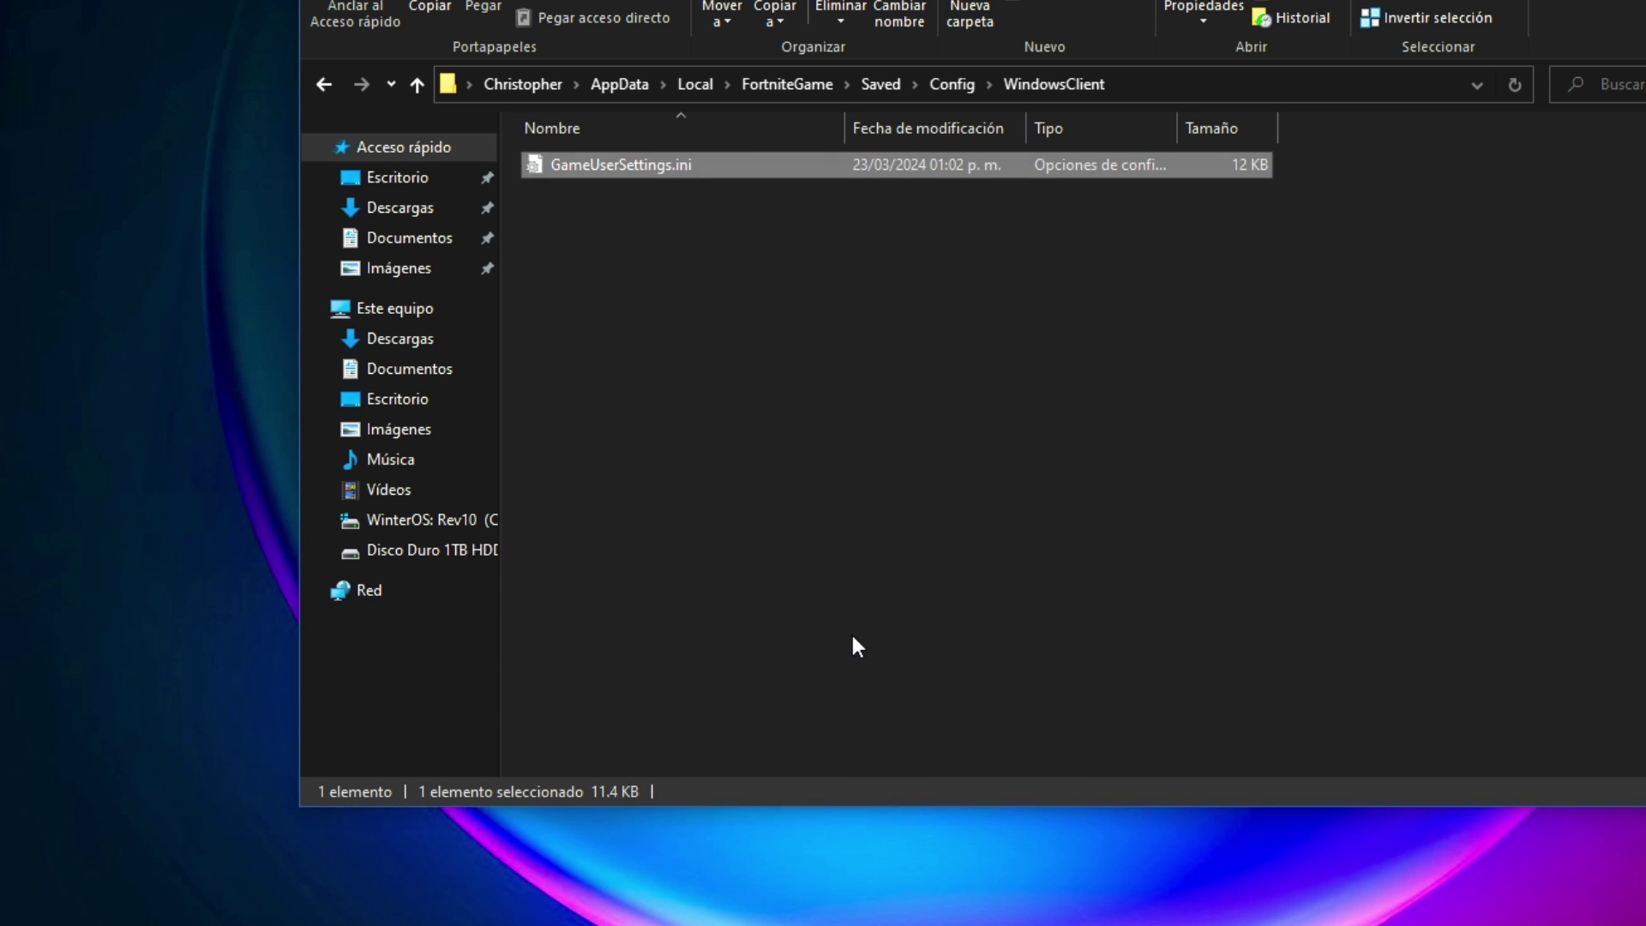
left_click(851, 631)
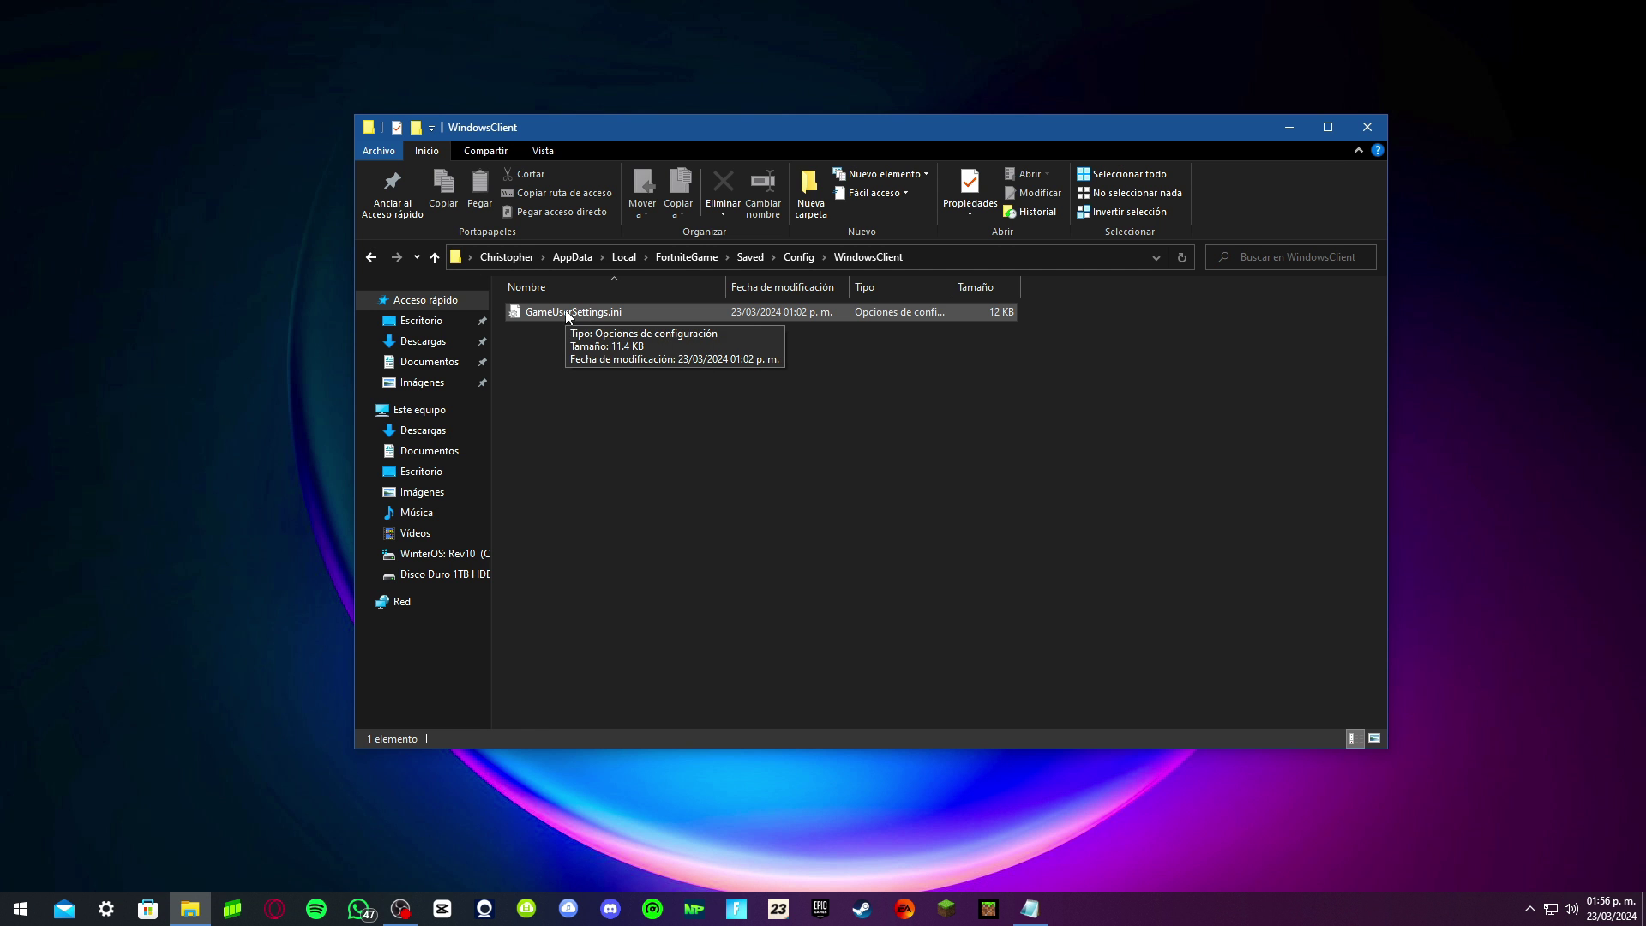
- Open GameUserSettings.ini from the WindowsClient folder and examine the value of its bMotionBlur line
double_click(566, 314)
scroll(506, 209, "down", 3)
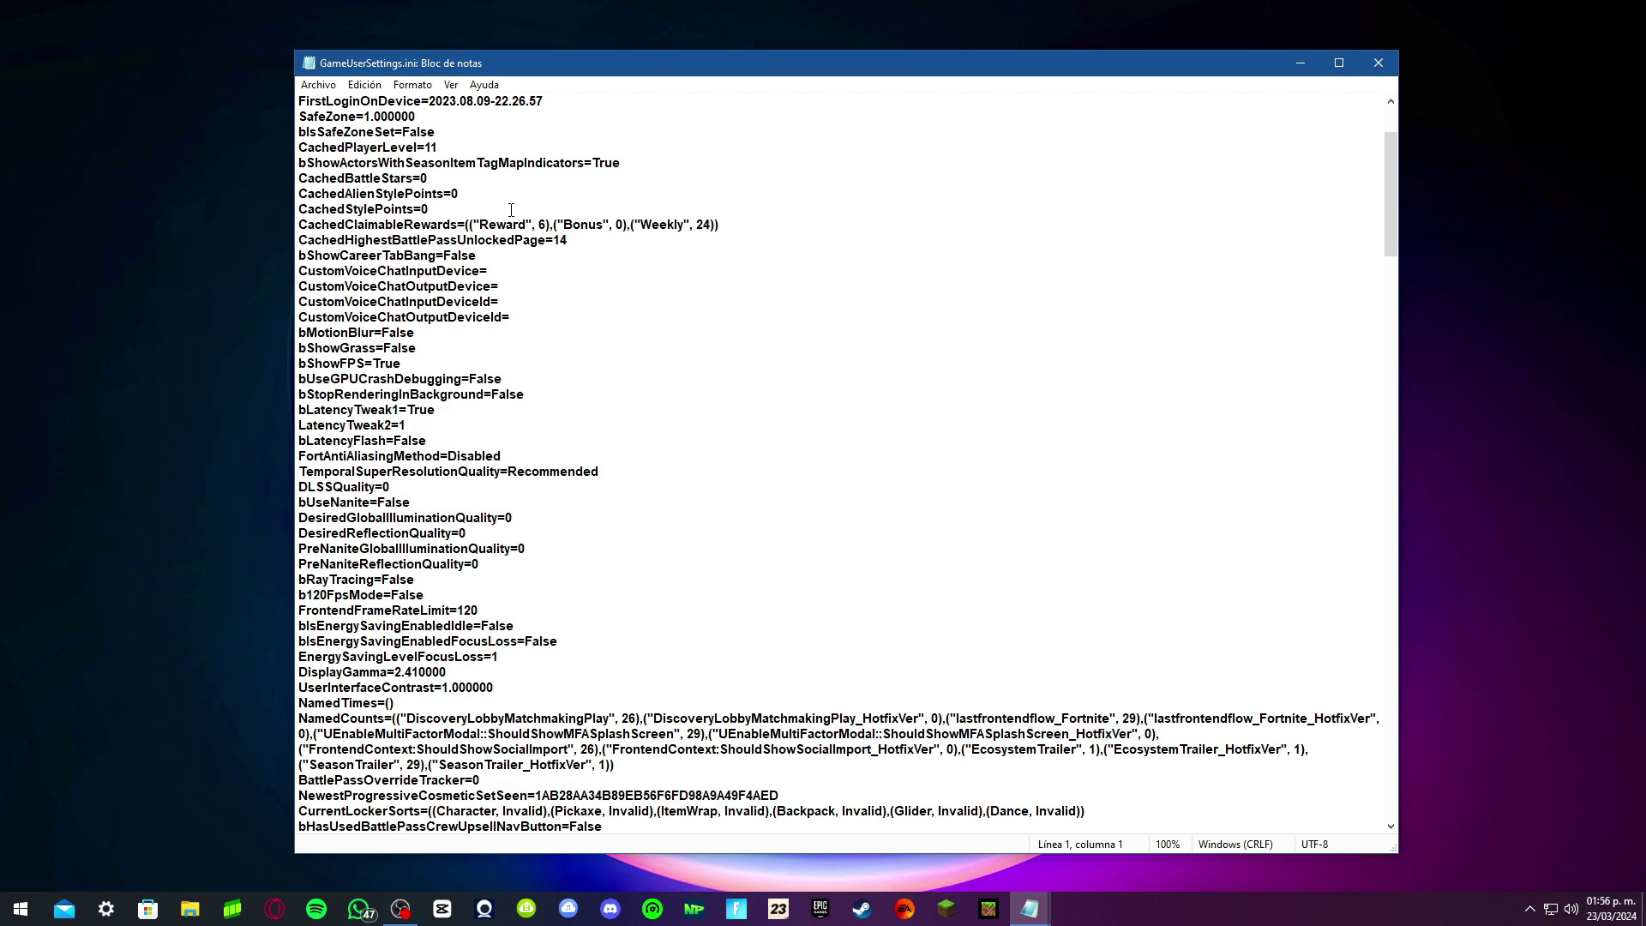
scroll(532, 300, "up", 3)
scroll(581, 405, "down", 1)
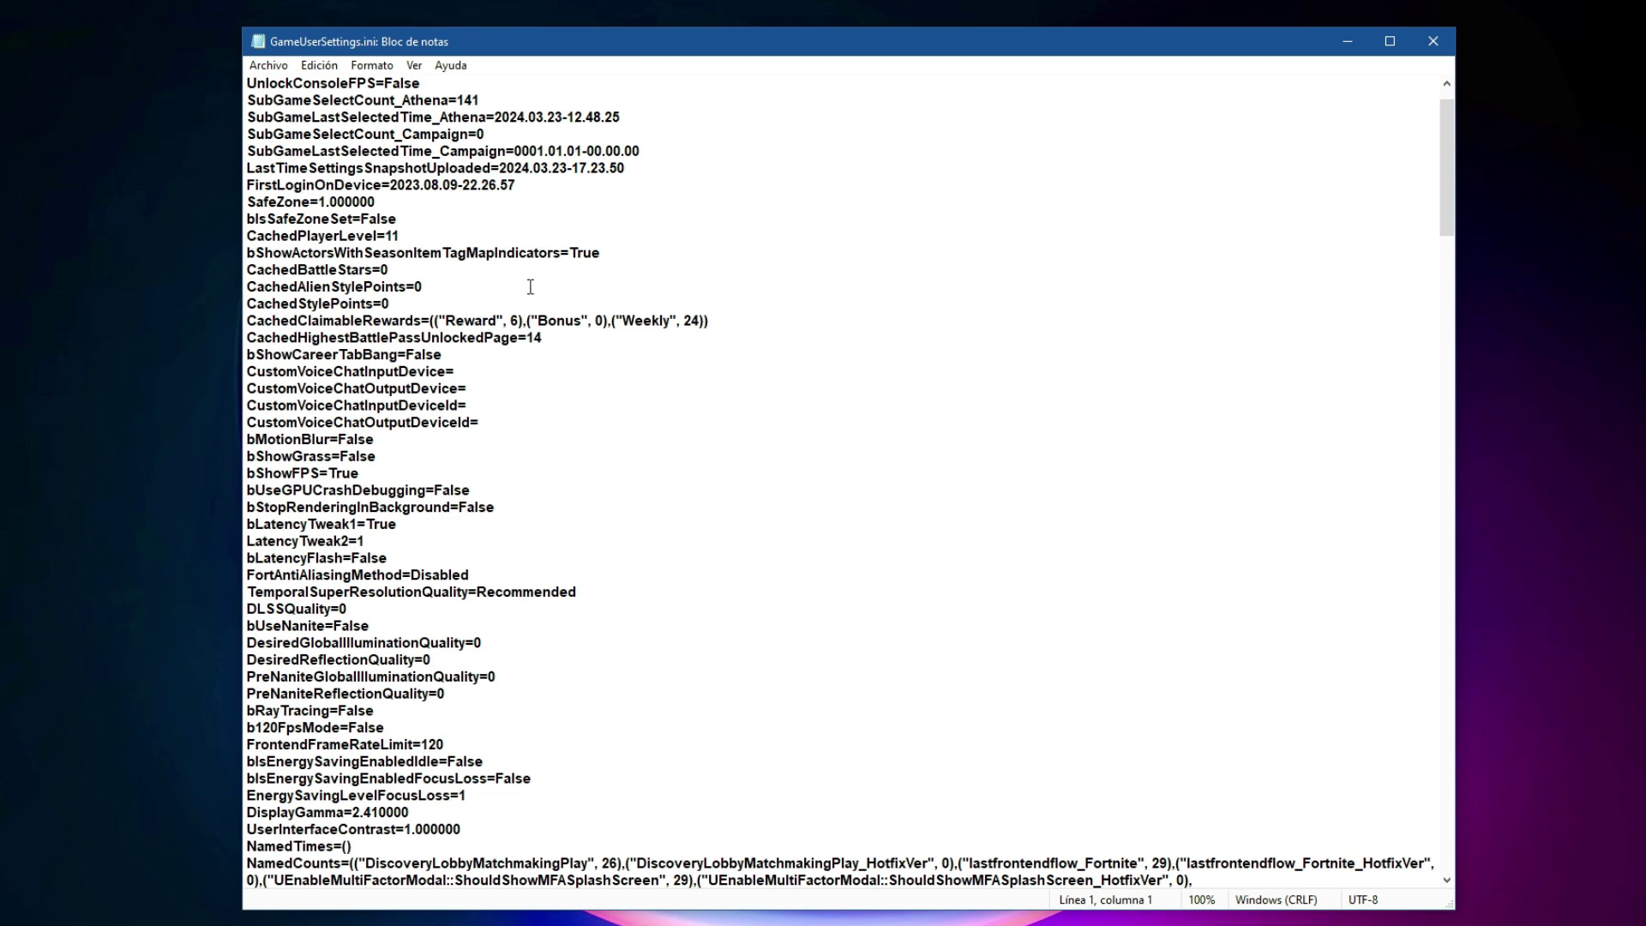
double_click(299, 442)
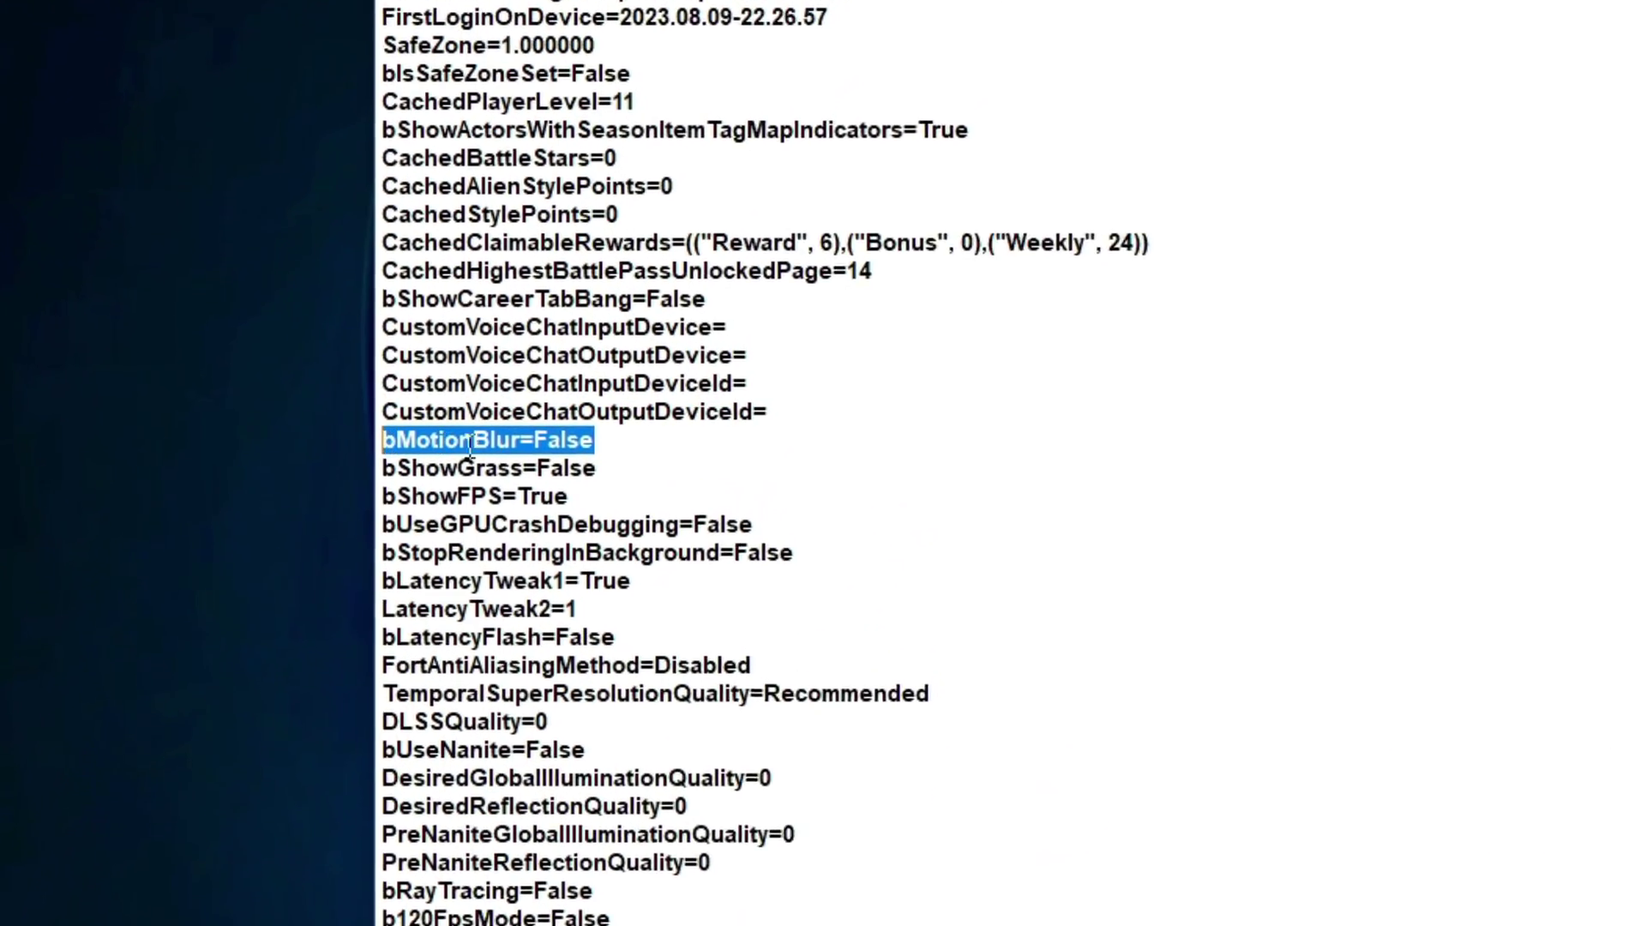
left_click_drag(618, 444, 535, 444)
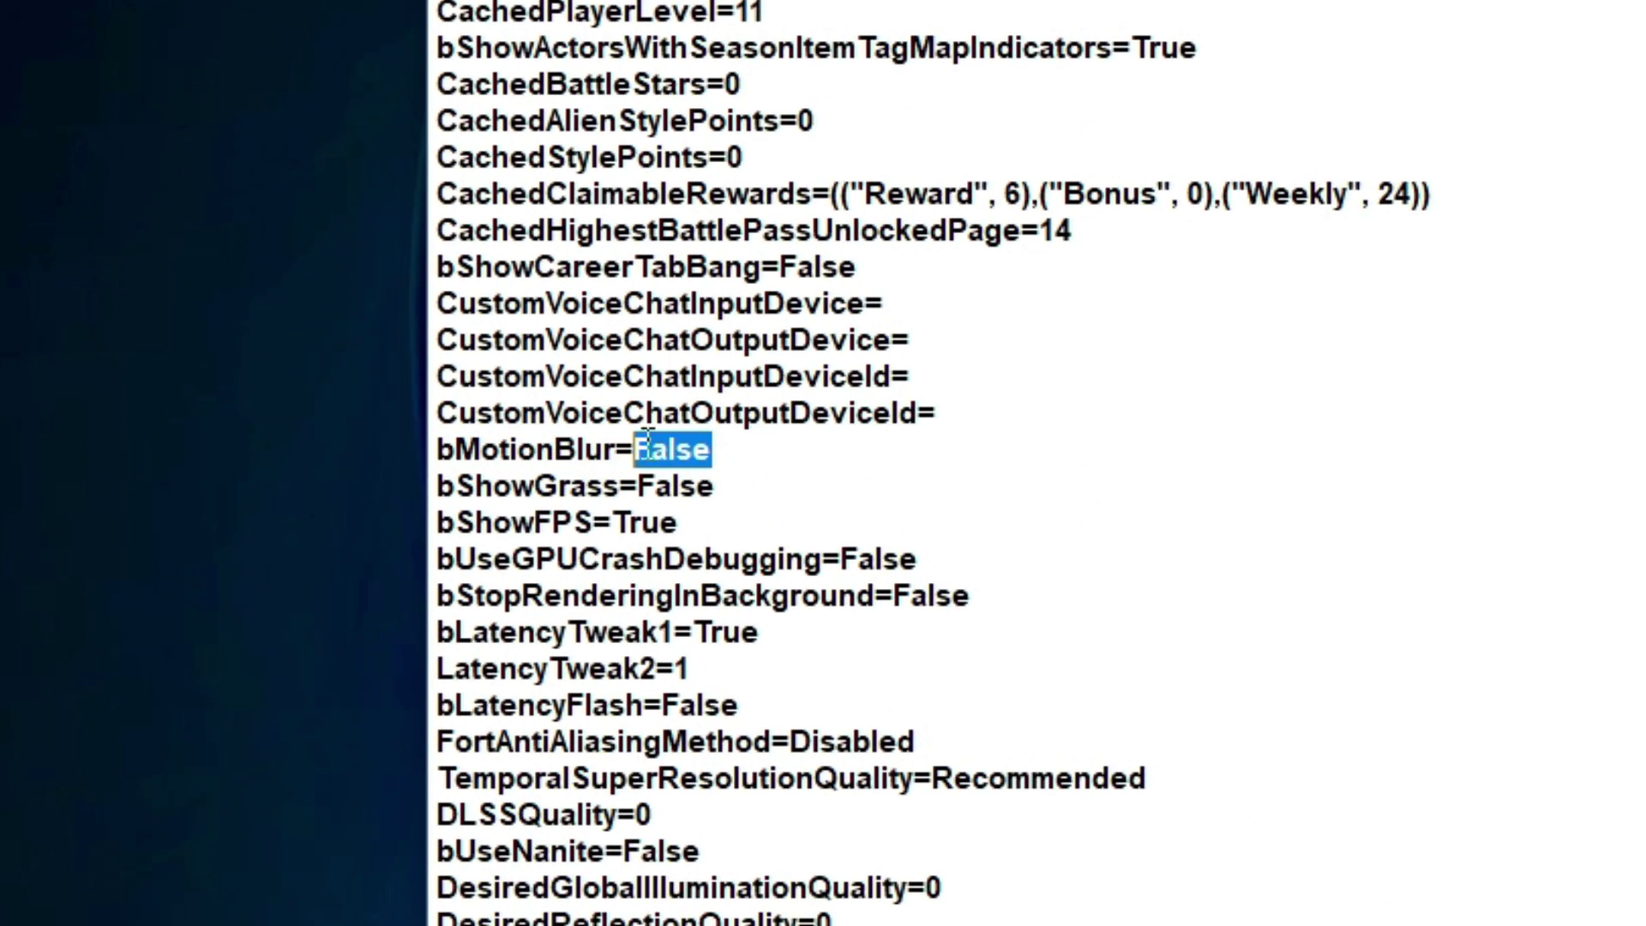
left_click(755, 452)
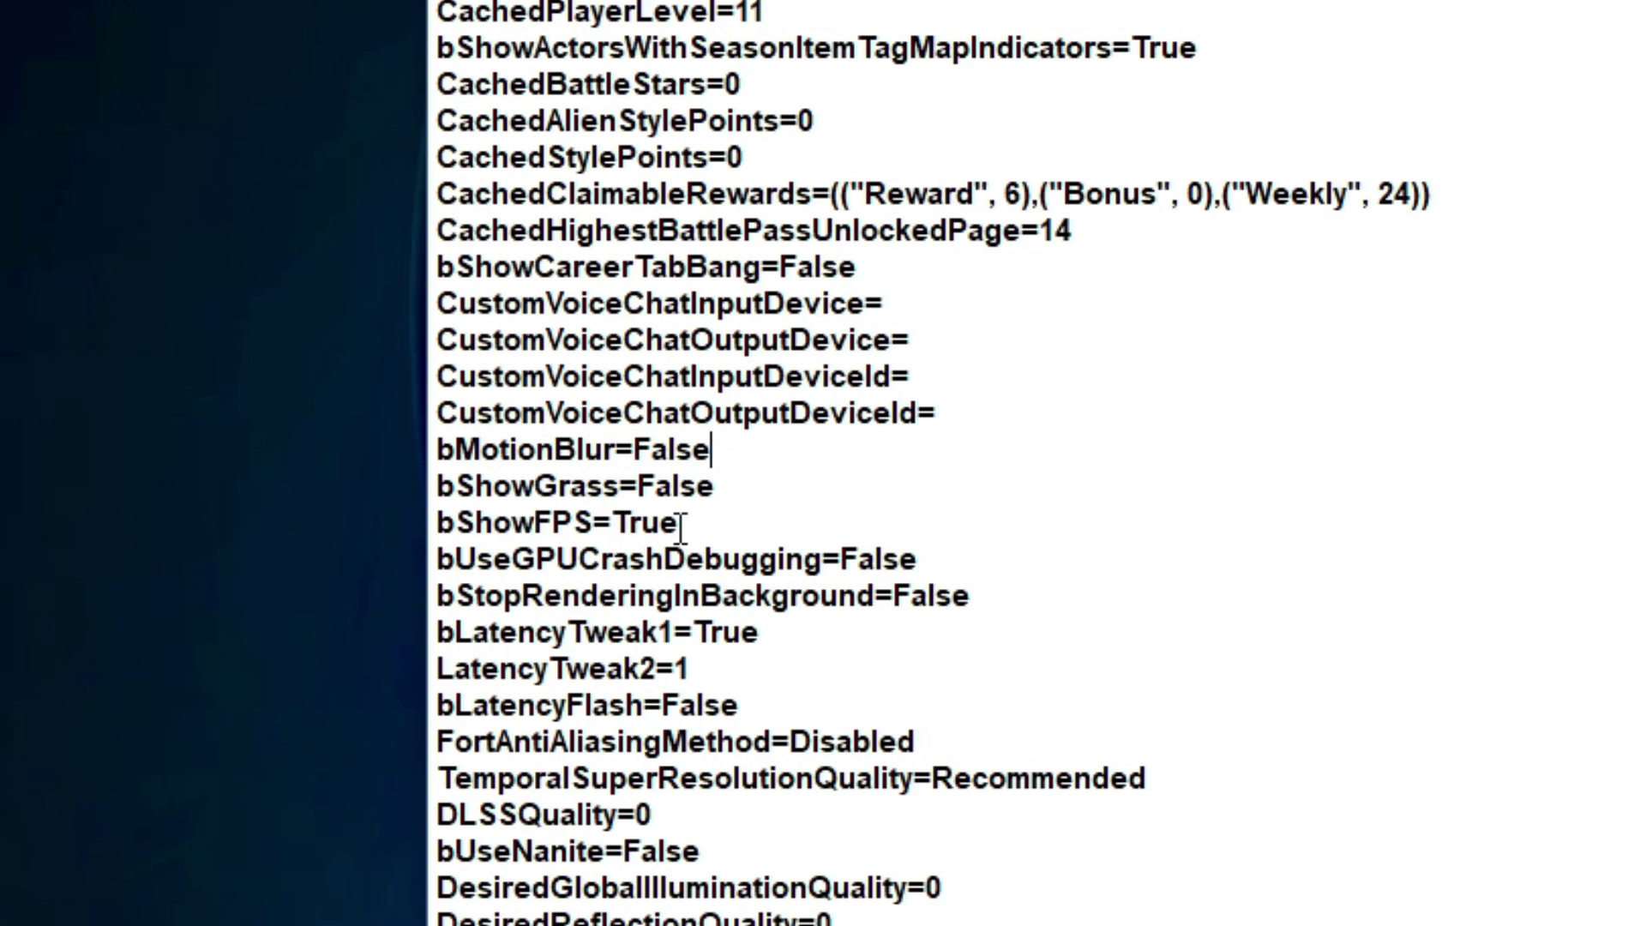
- Examine the values of the bShowFPS and bShowGrass lines in GameUserSettings.ini
left_click_drag(679, 523, 457, 525)
left_click(699, 510)
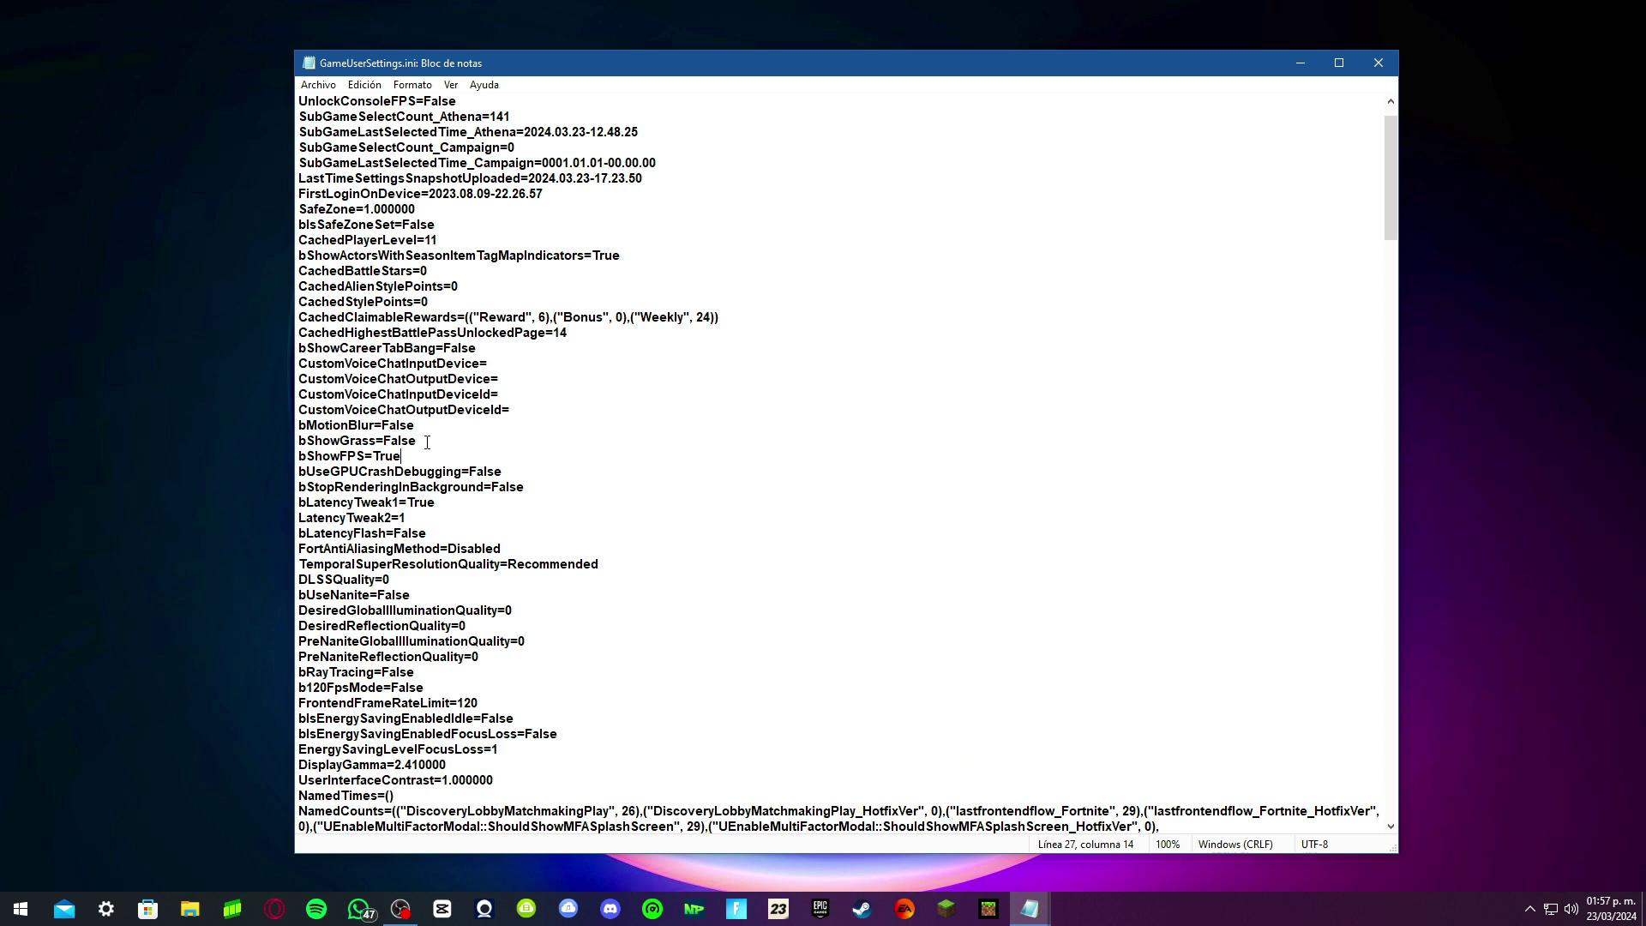
left_click_drag(718, 486, 454, 504)
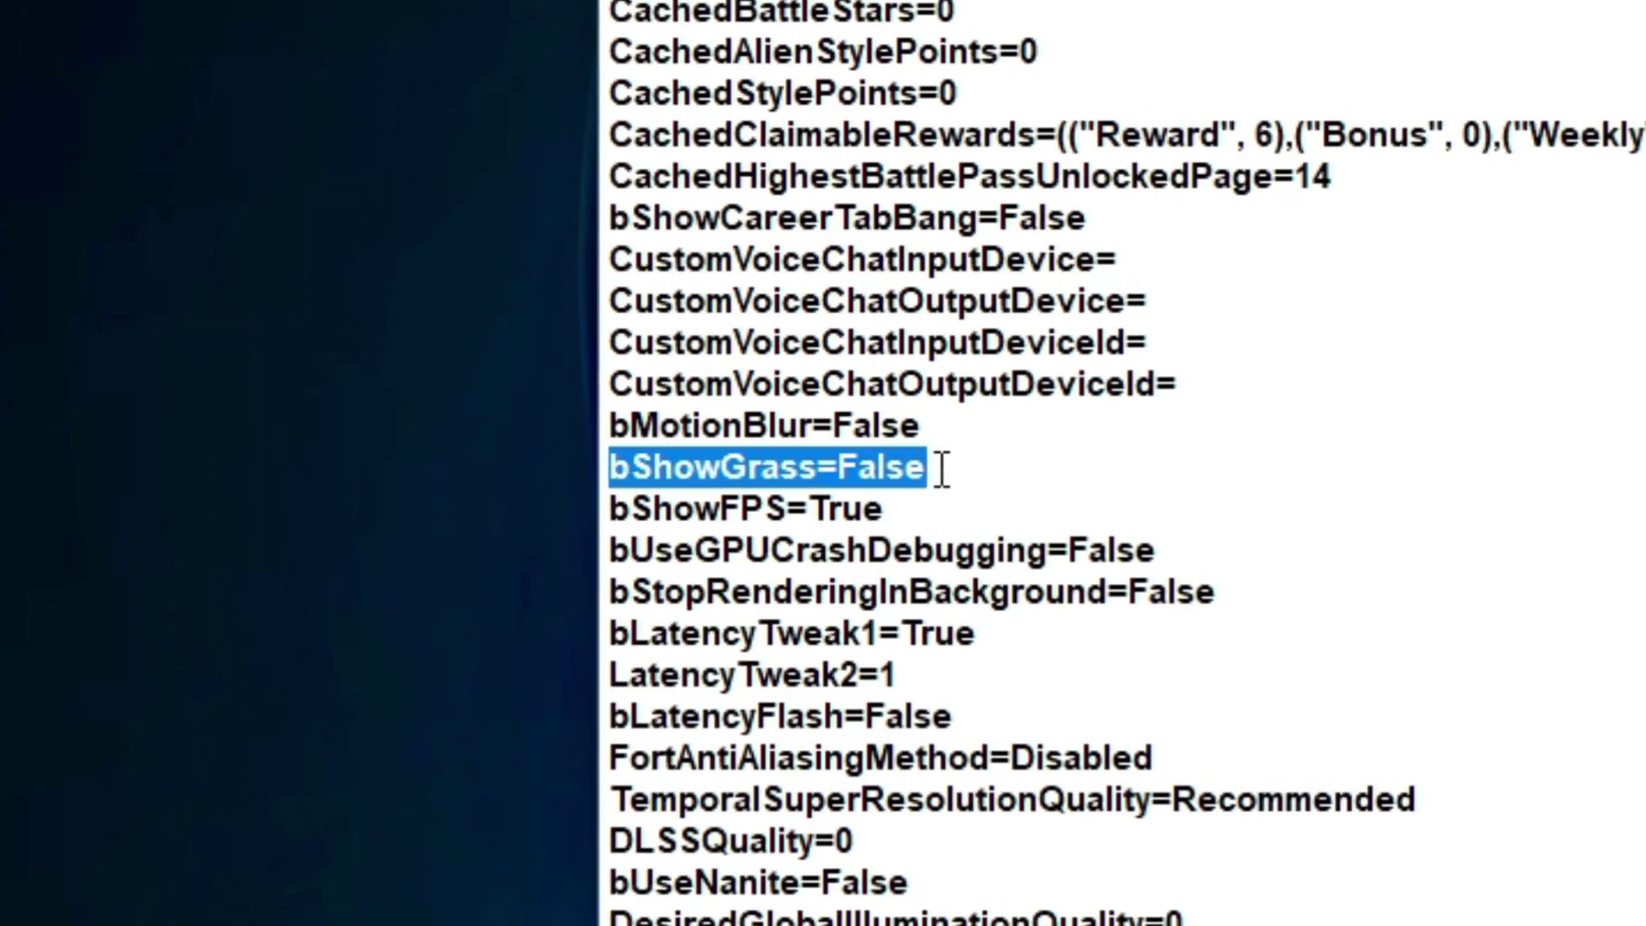
left_click(429, 441)
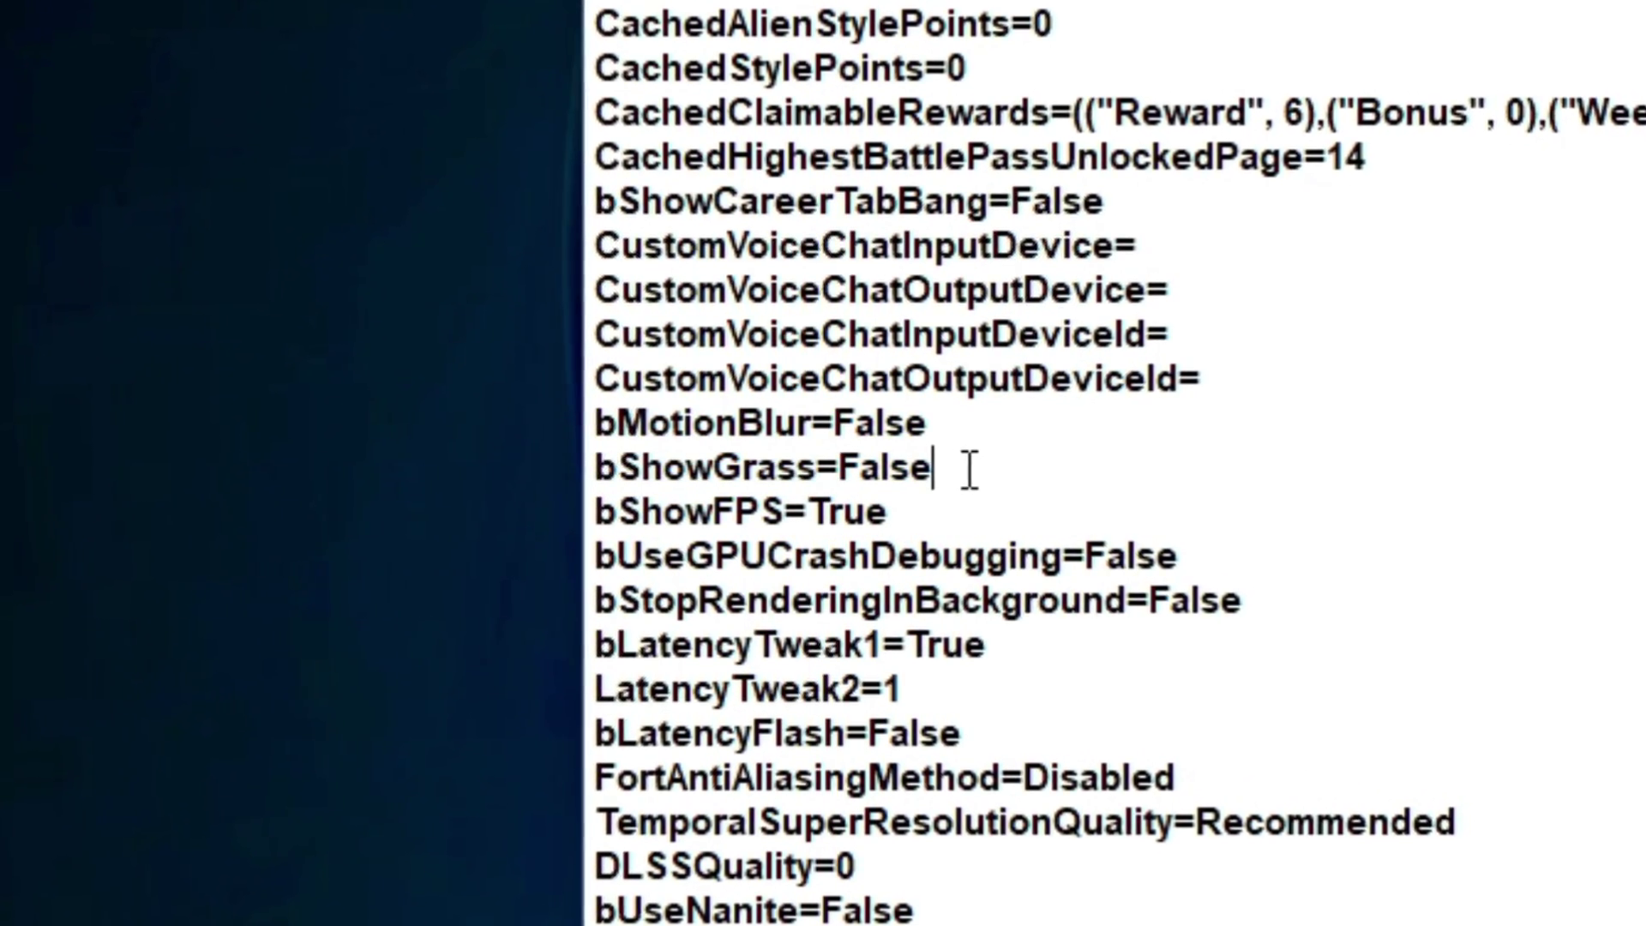
left_click_drag(971, 467, 839, 467)
left_click(1056, 494)
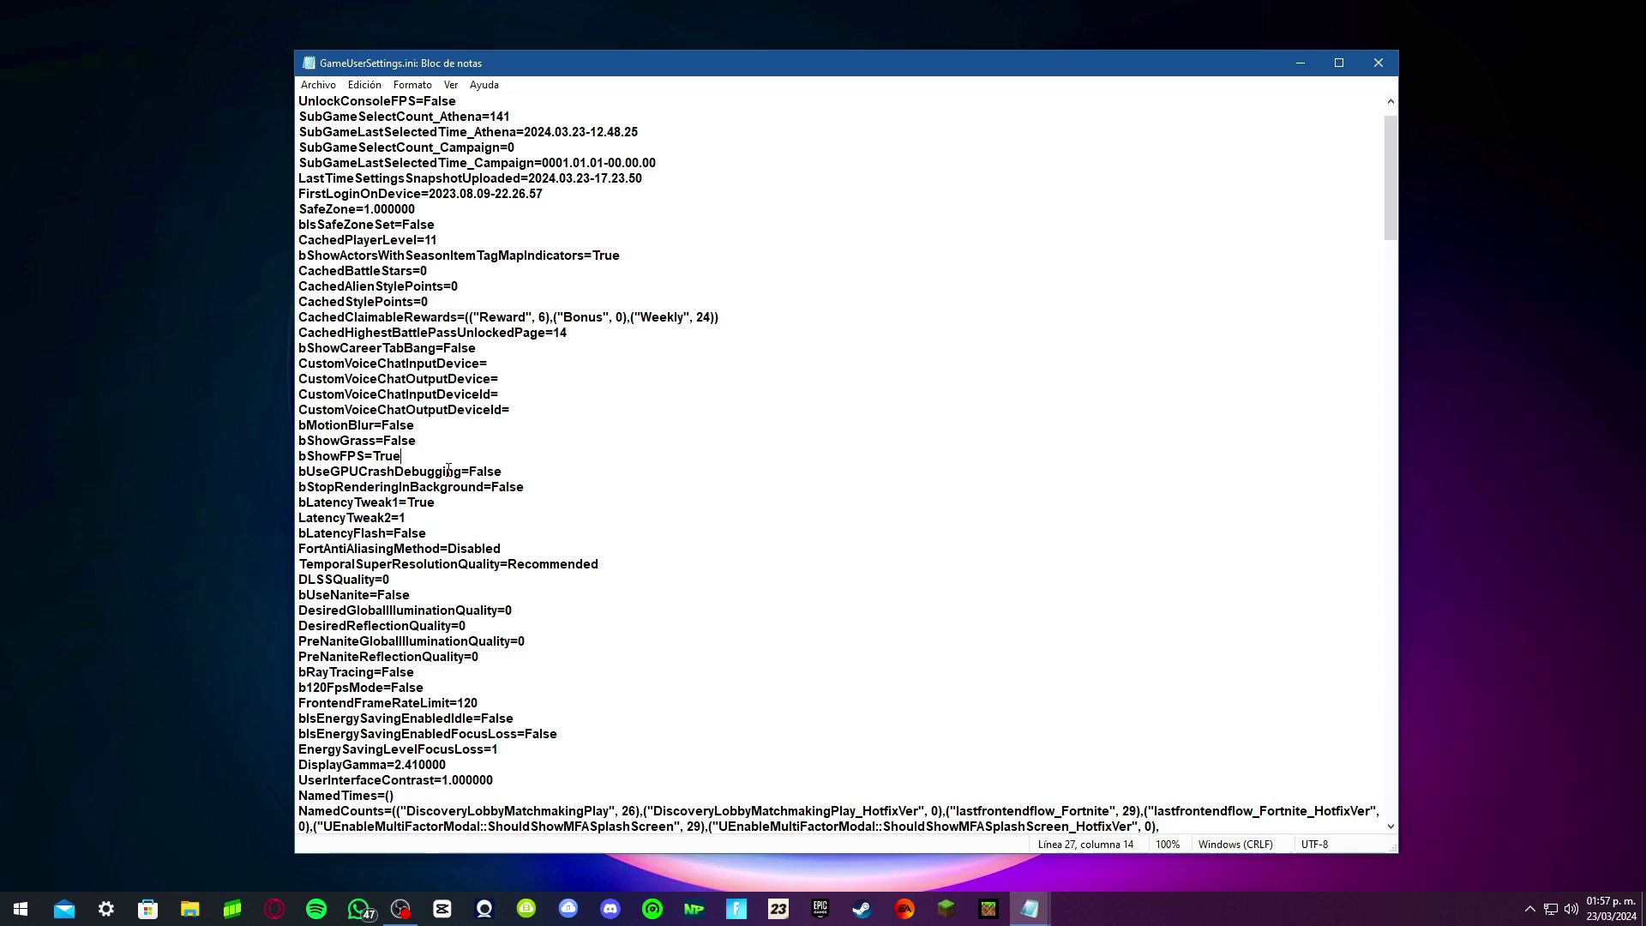
- Examine the bRayTracing line and its value in GameUserSettings.ini
scroll(485, 473, "down", 4)
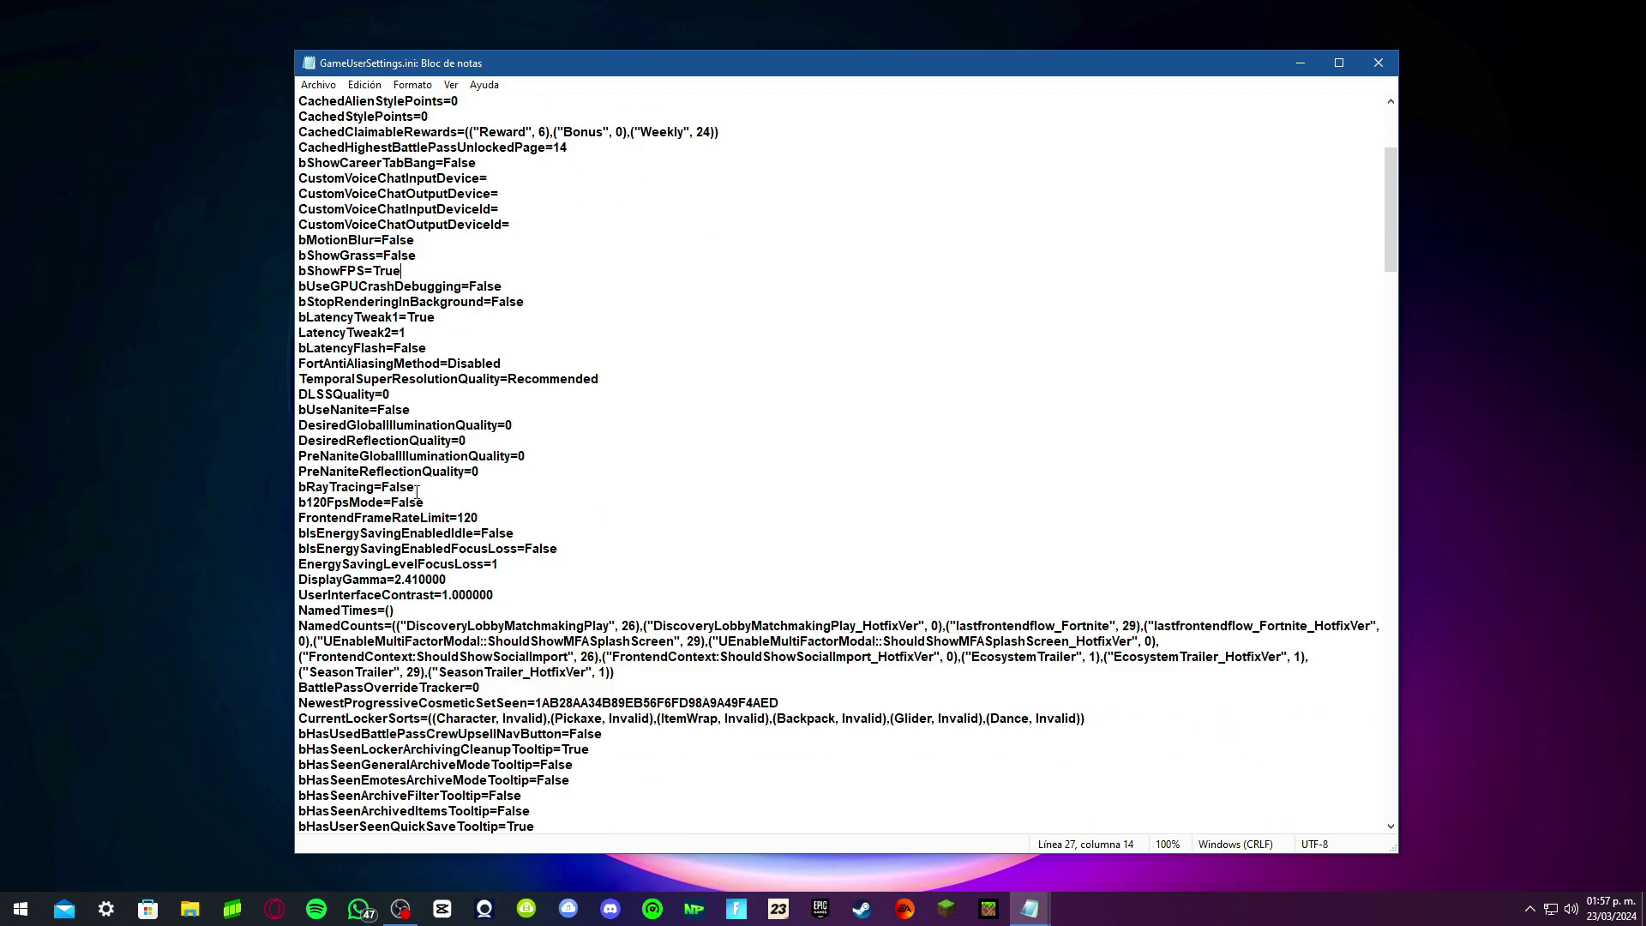
left_click_drag(417, 491, 299, 488)
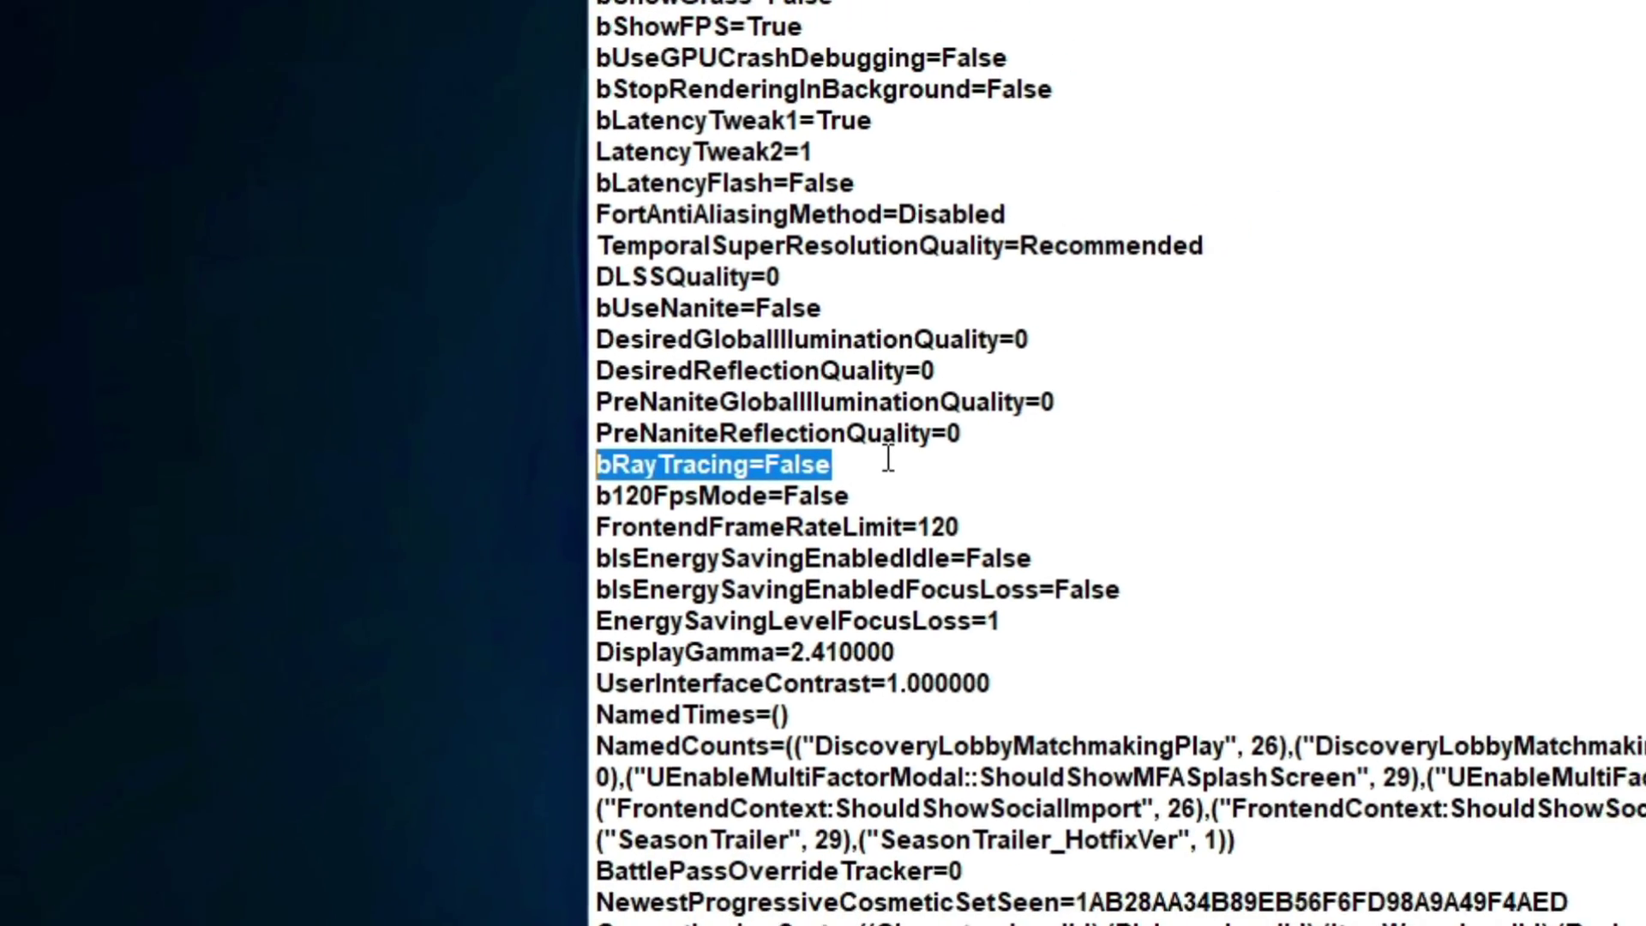
left_click(836, 451)
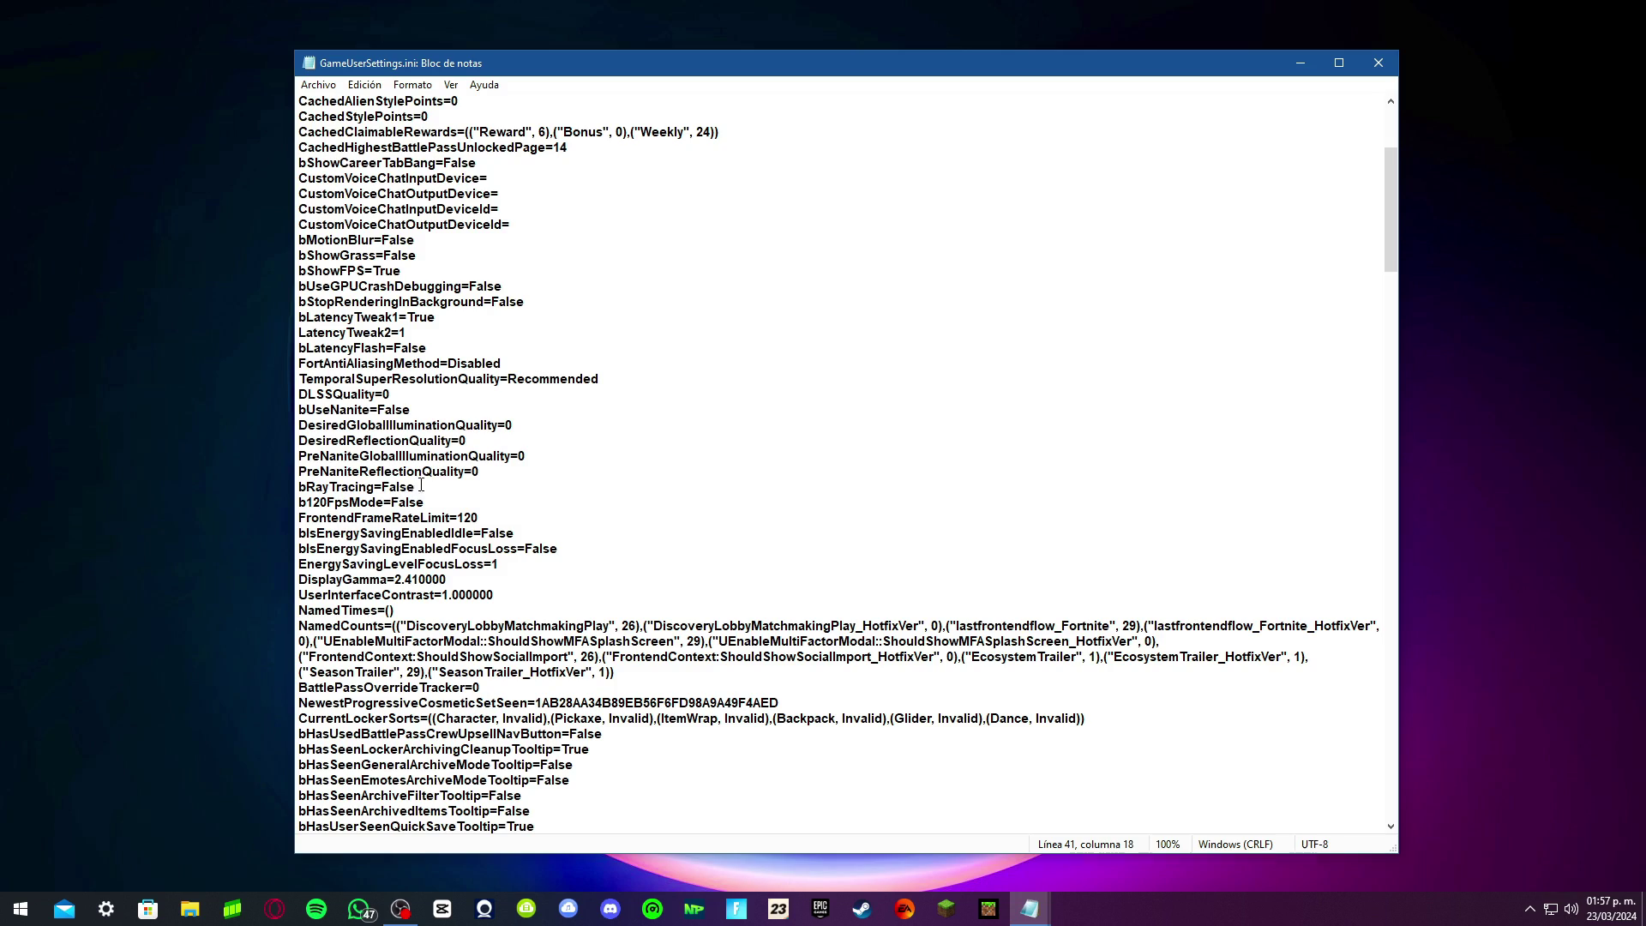
left_click_drag(421, 486, 381, 486)
left_click(536, 472)
- Find and examine the ResolutionSize and LastUserConfirmedResolutionSize X and Y lines in GameUserSettings.ini
scroll(536, 473, "down", 20)
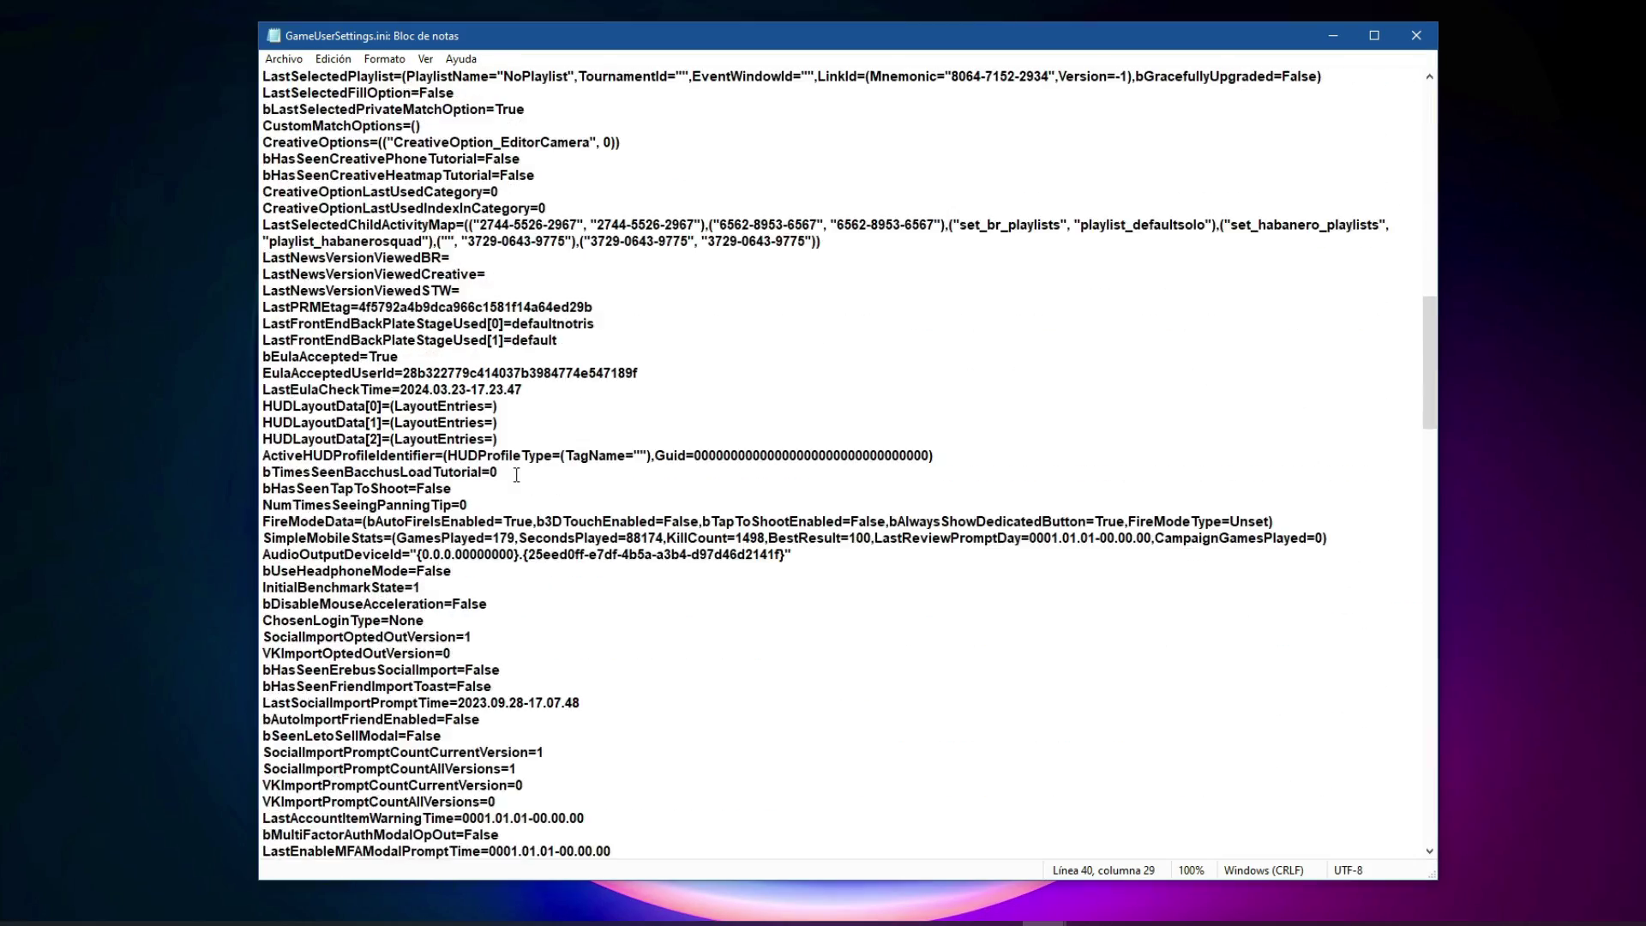
scroll(516, 475, "down", 20)
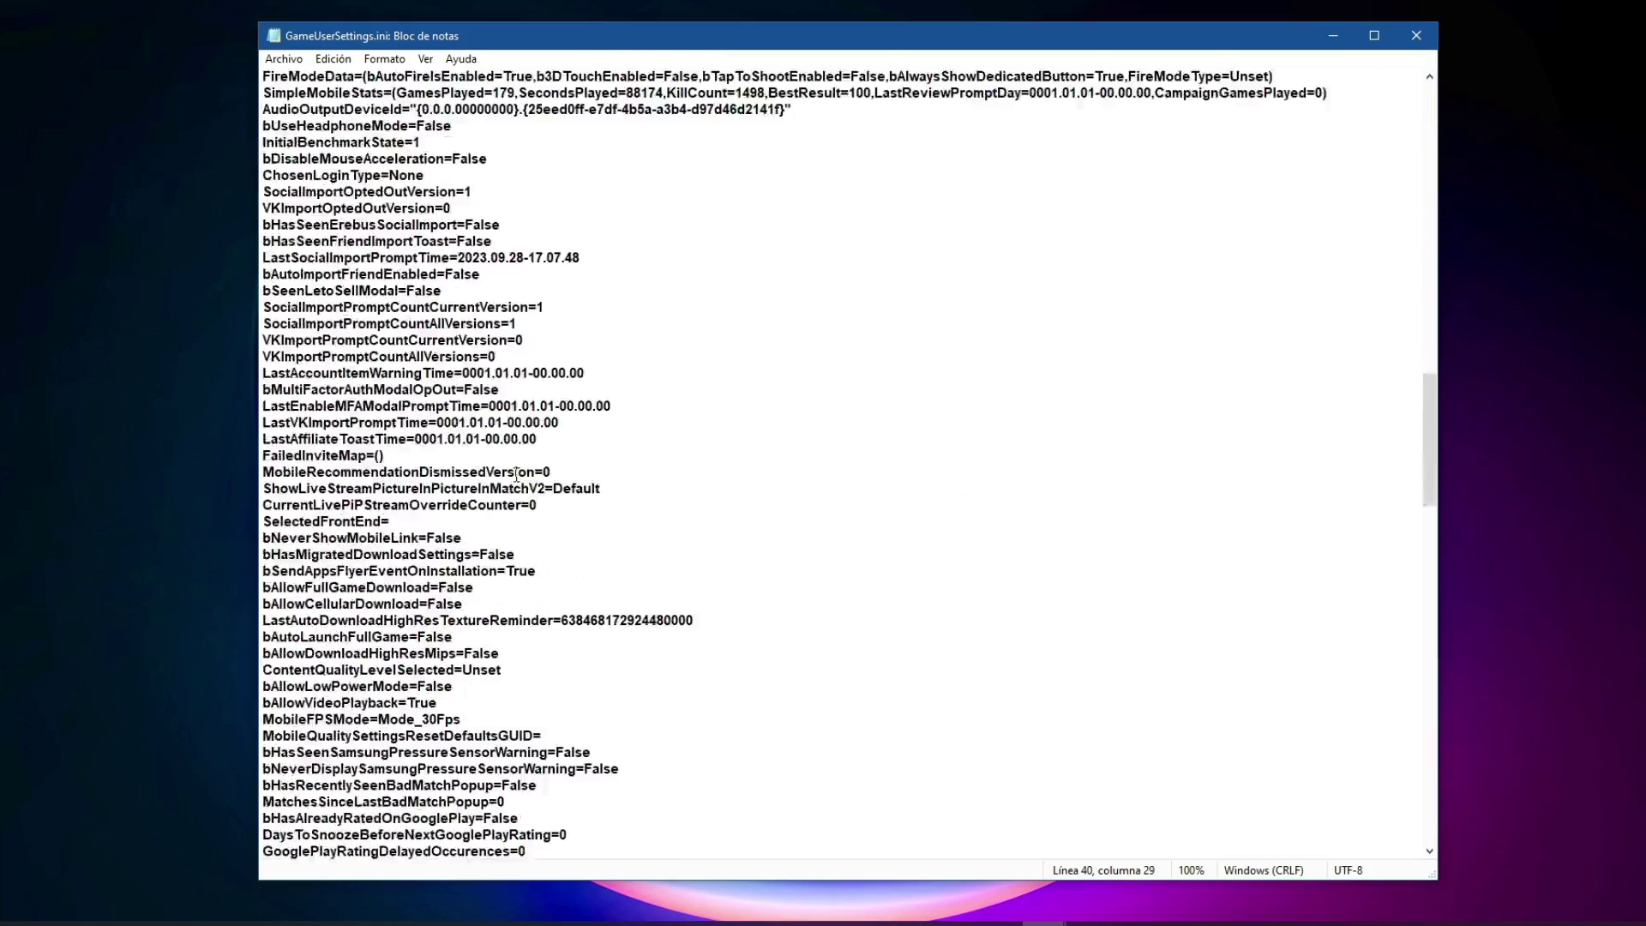
left_click_drag(536, 511, 262, 462)
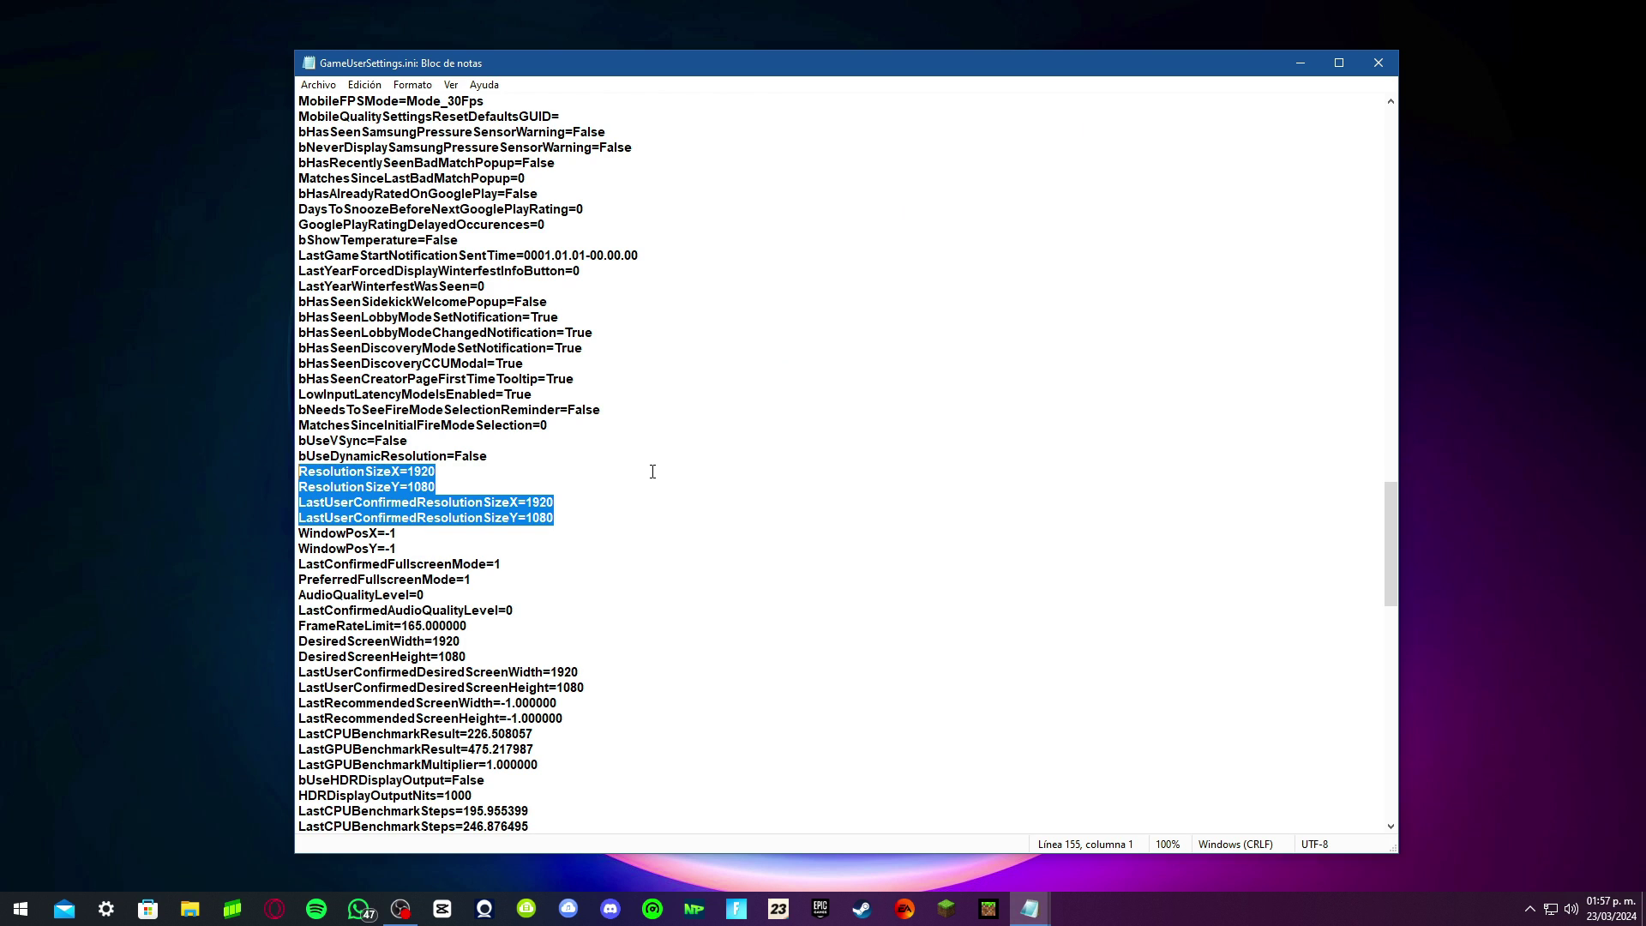
left_click(584, 507)
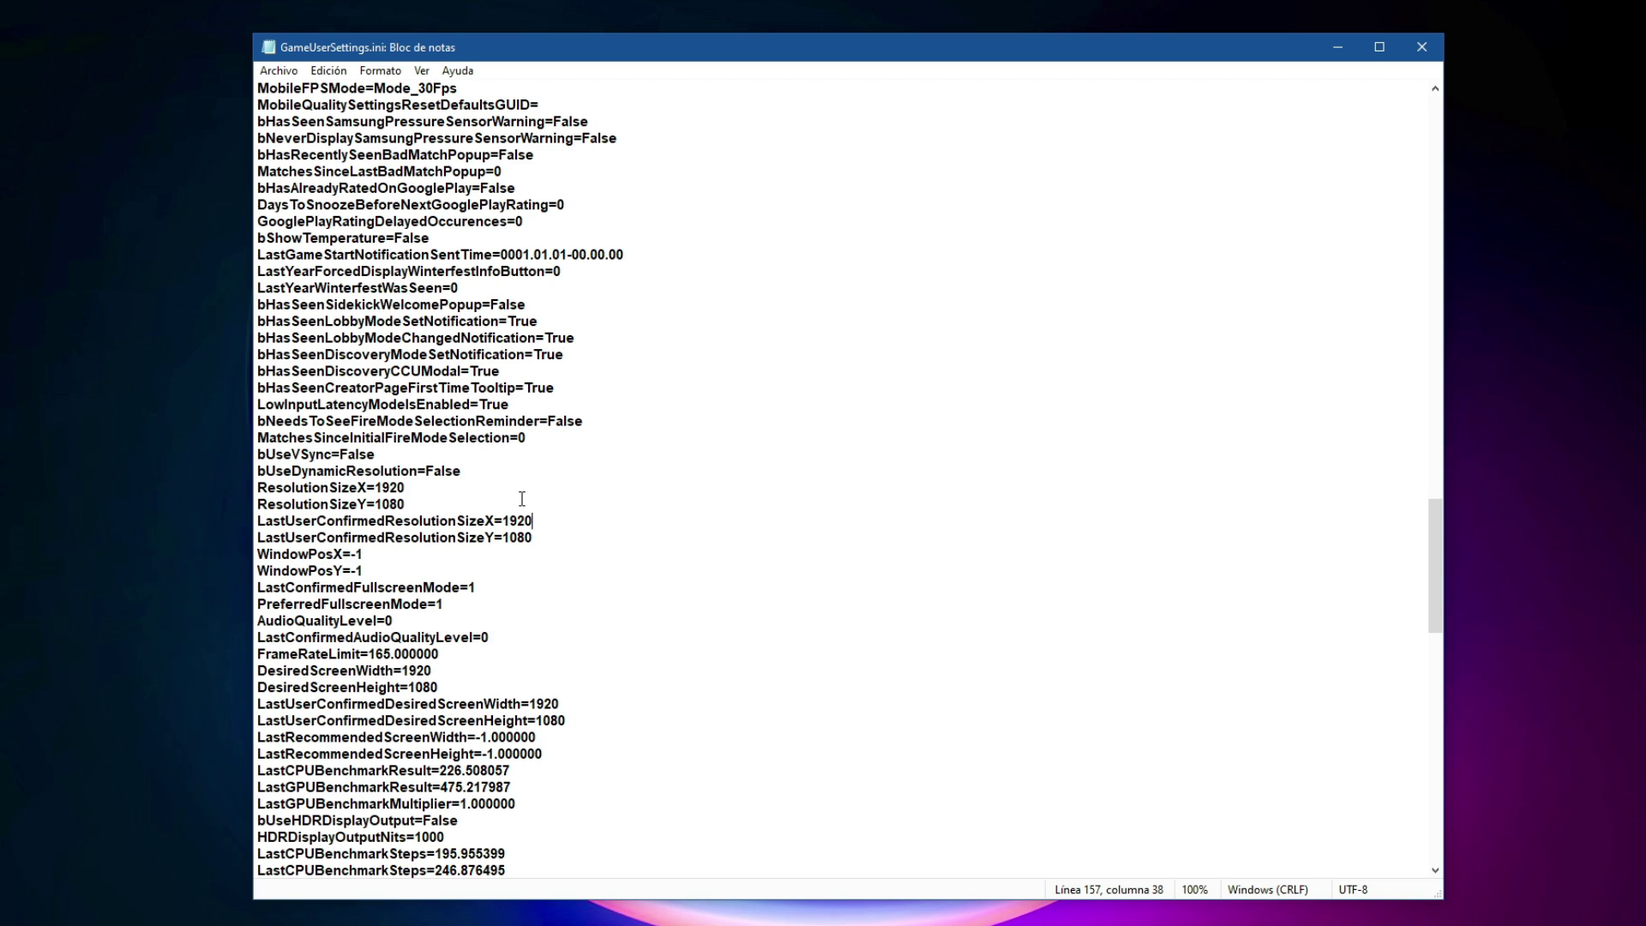
left_click(559, 537)
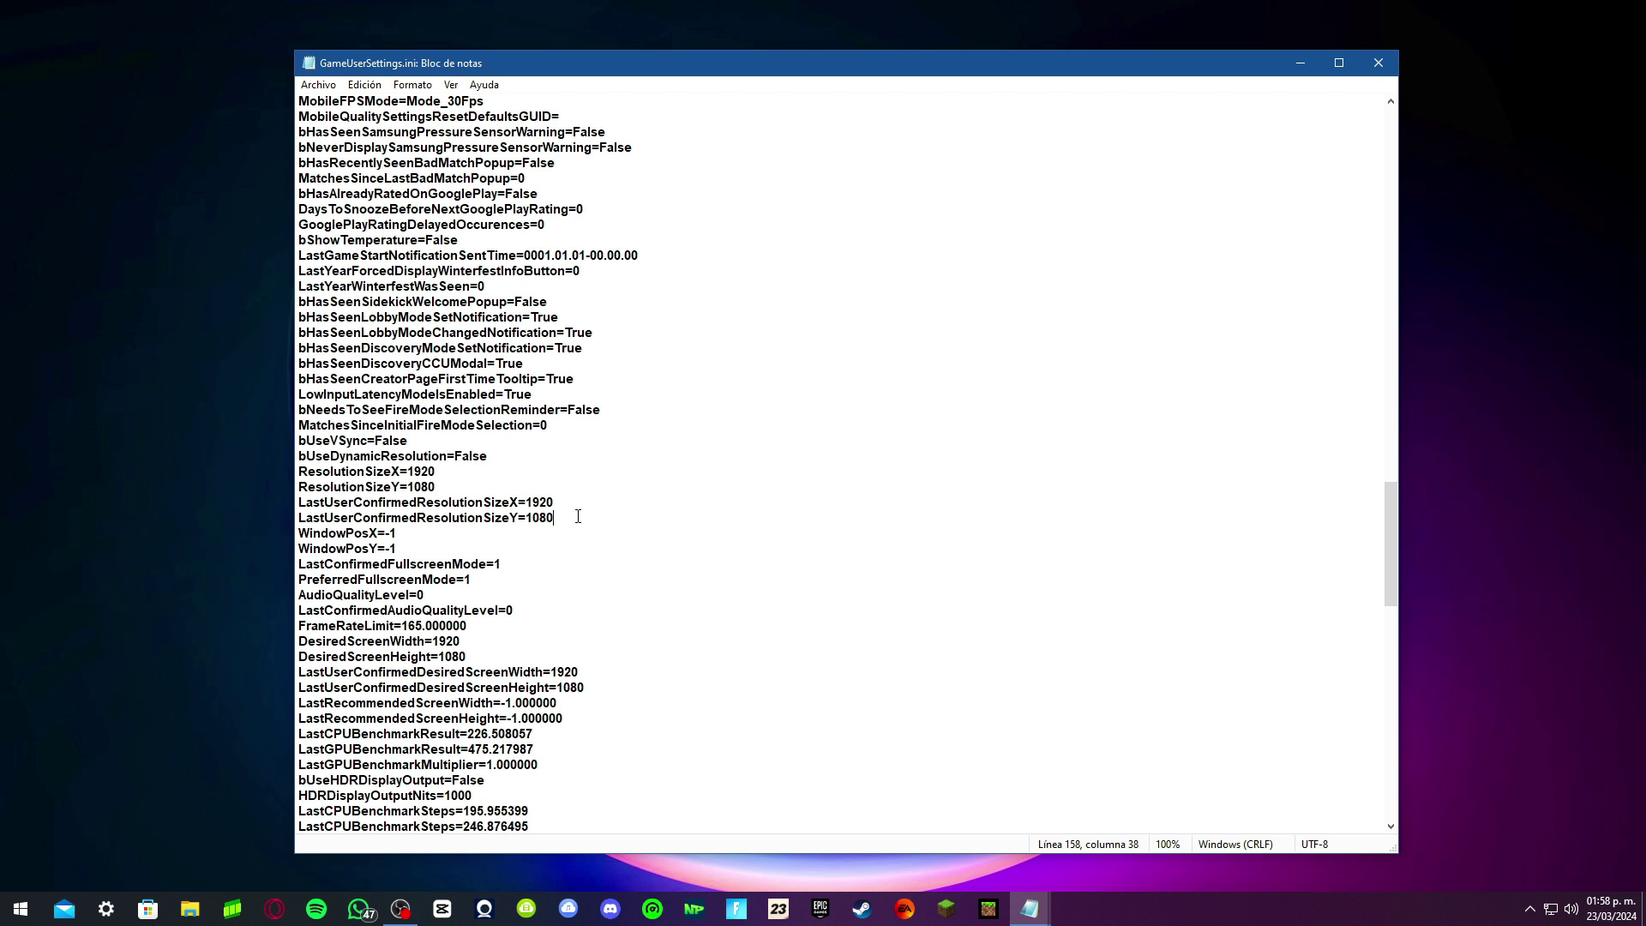
left_click_drag(578, 516, 442, 486)
left_click(566, 506)
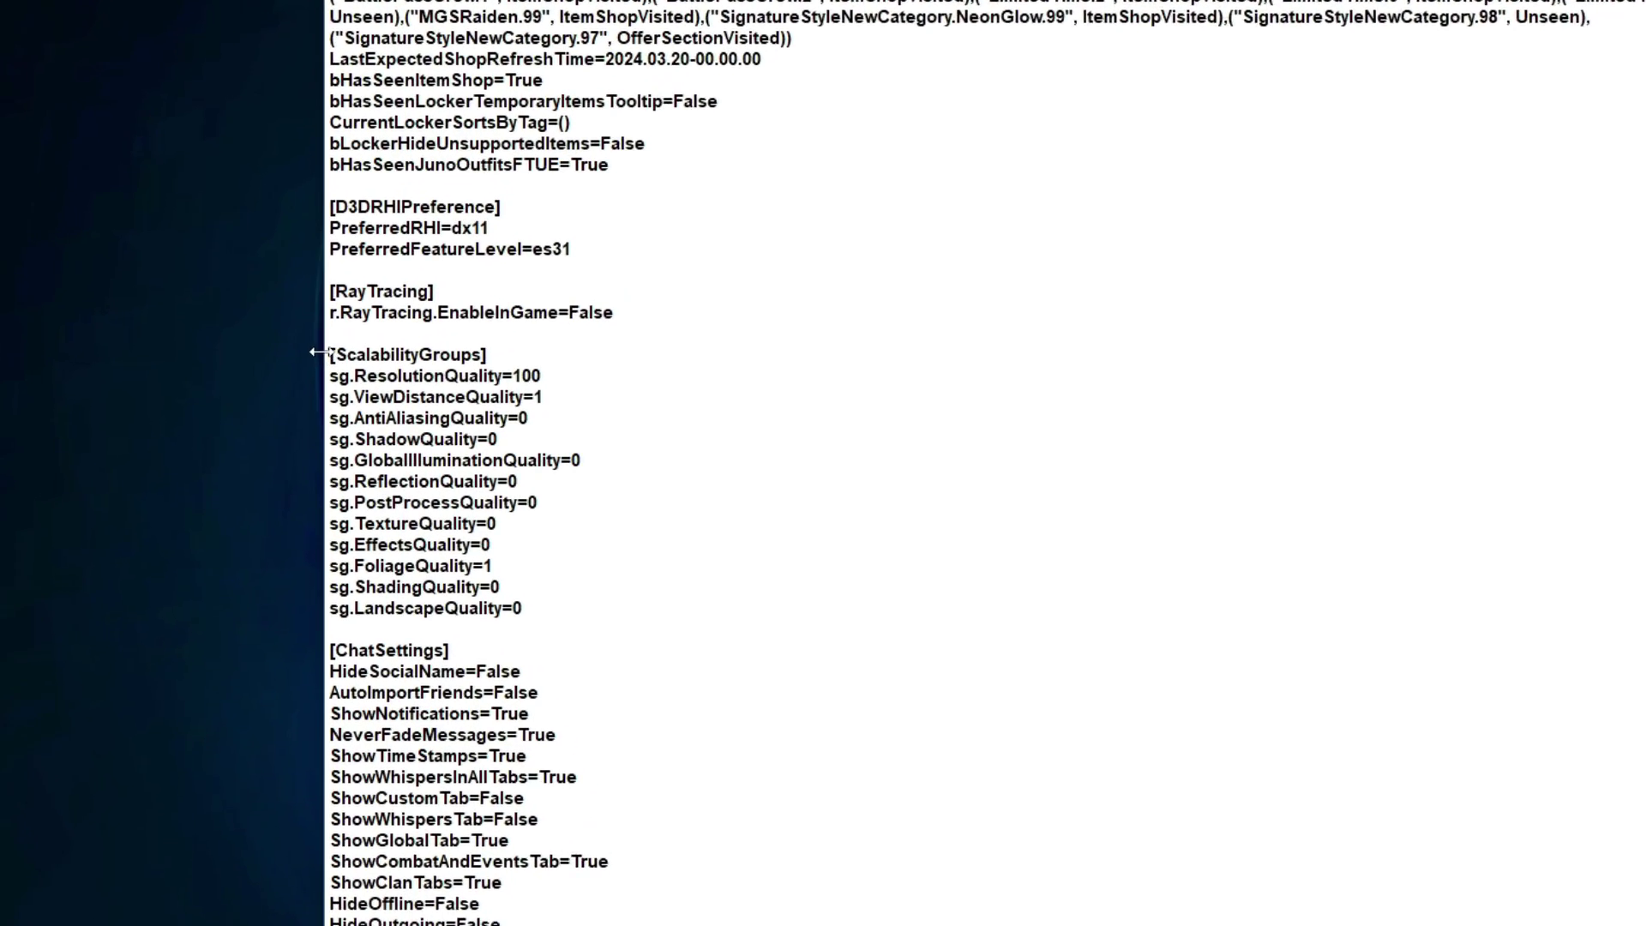
- Review the quality values in the ScalabilityGroups section and look over the remaining sections of the file
left_click_drag(331, 354, 585, 588)
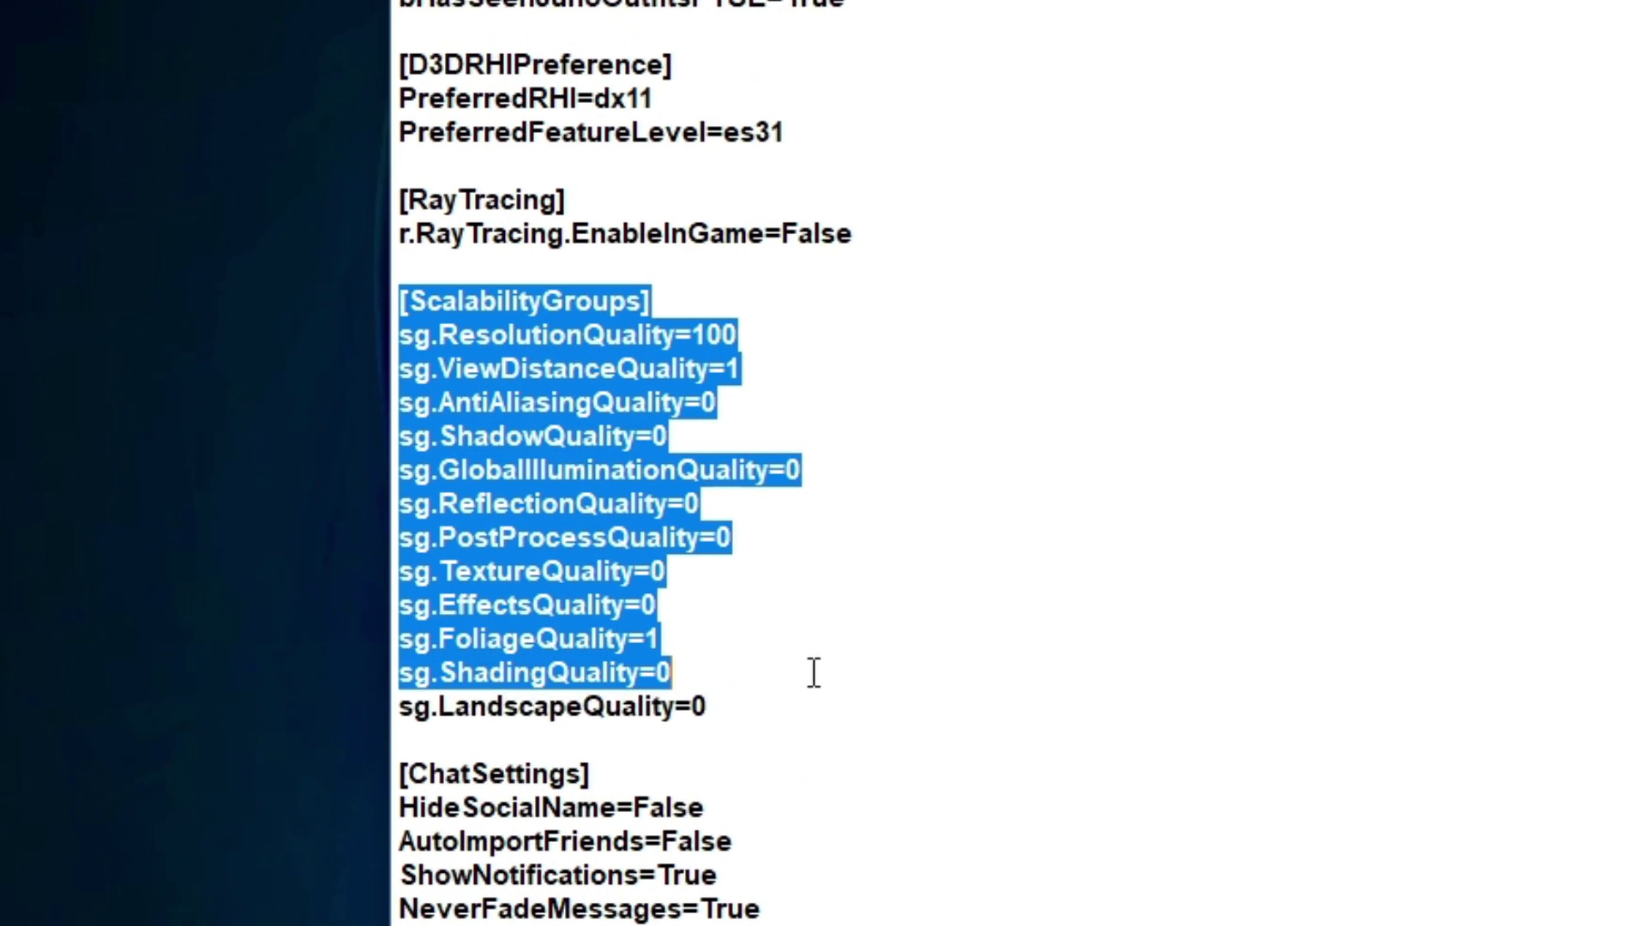
left_click(606, 607)
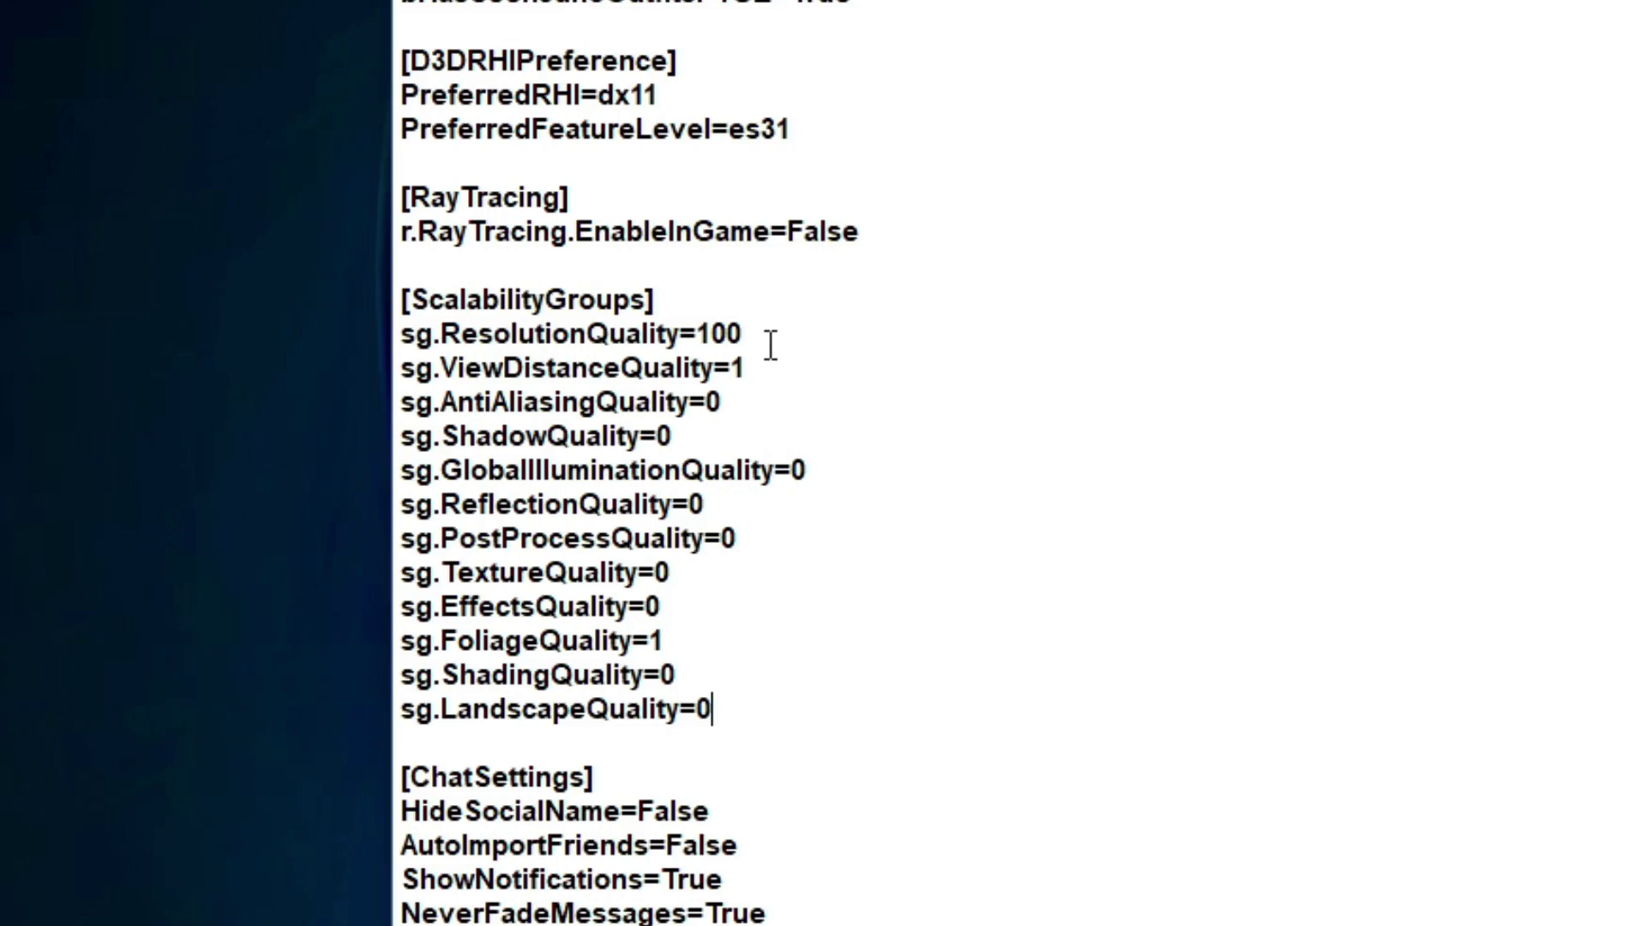
scroll(677, 544, "down", 10)
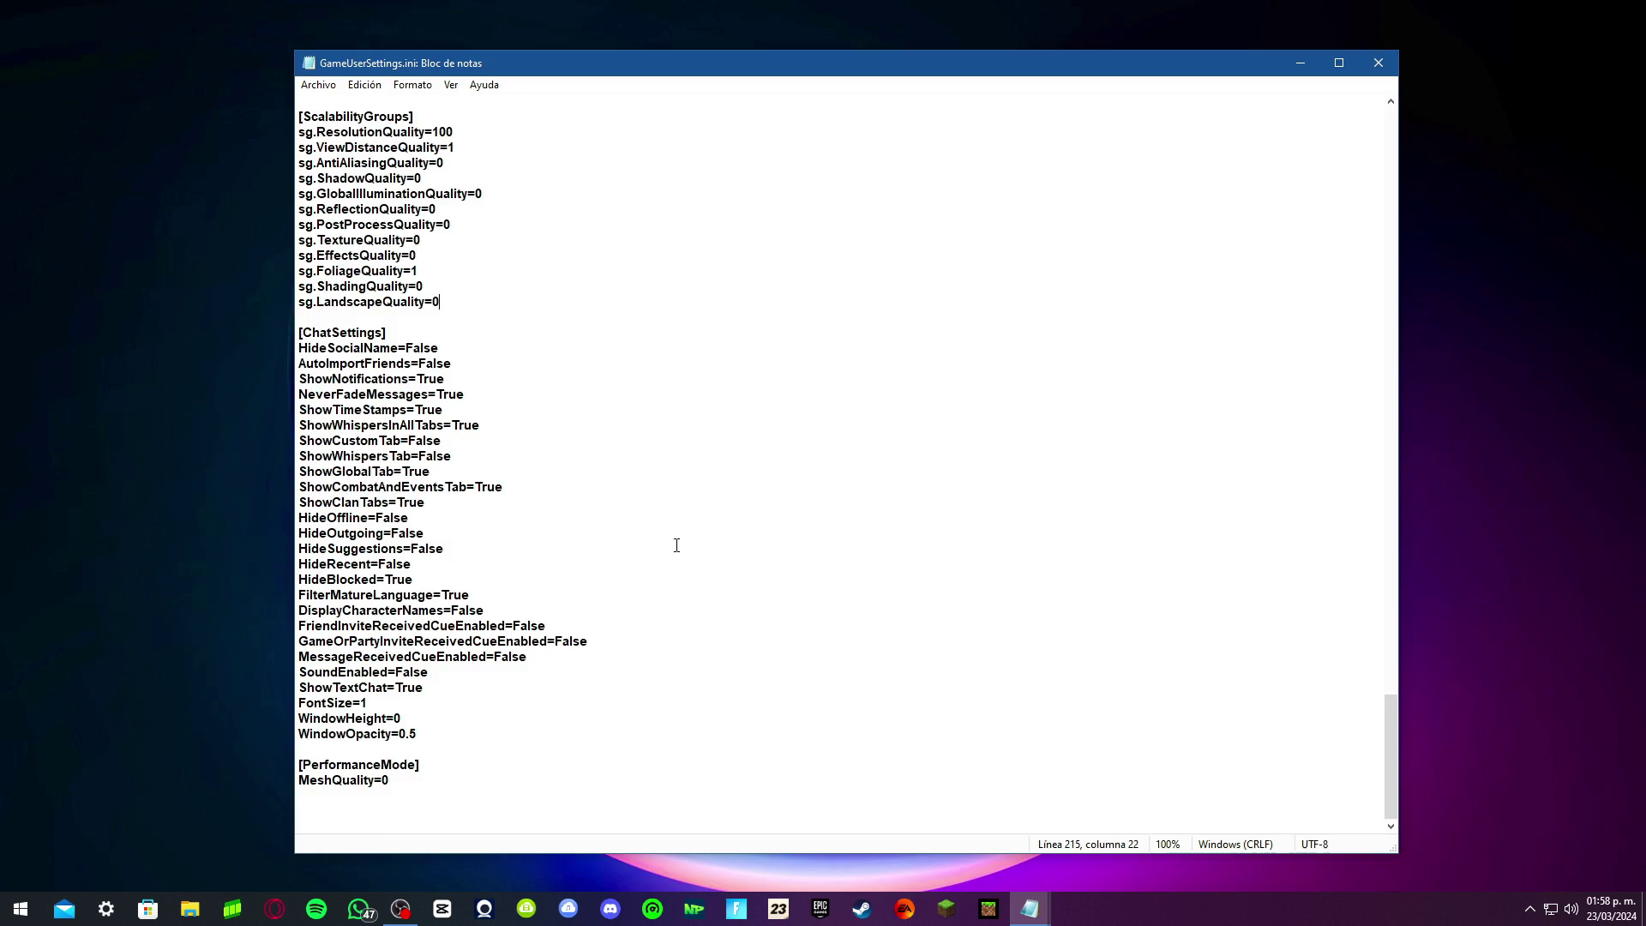
scroll(676, 543, "up", 10)
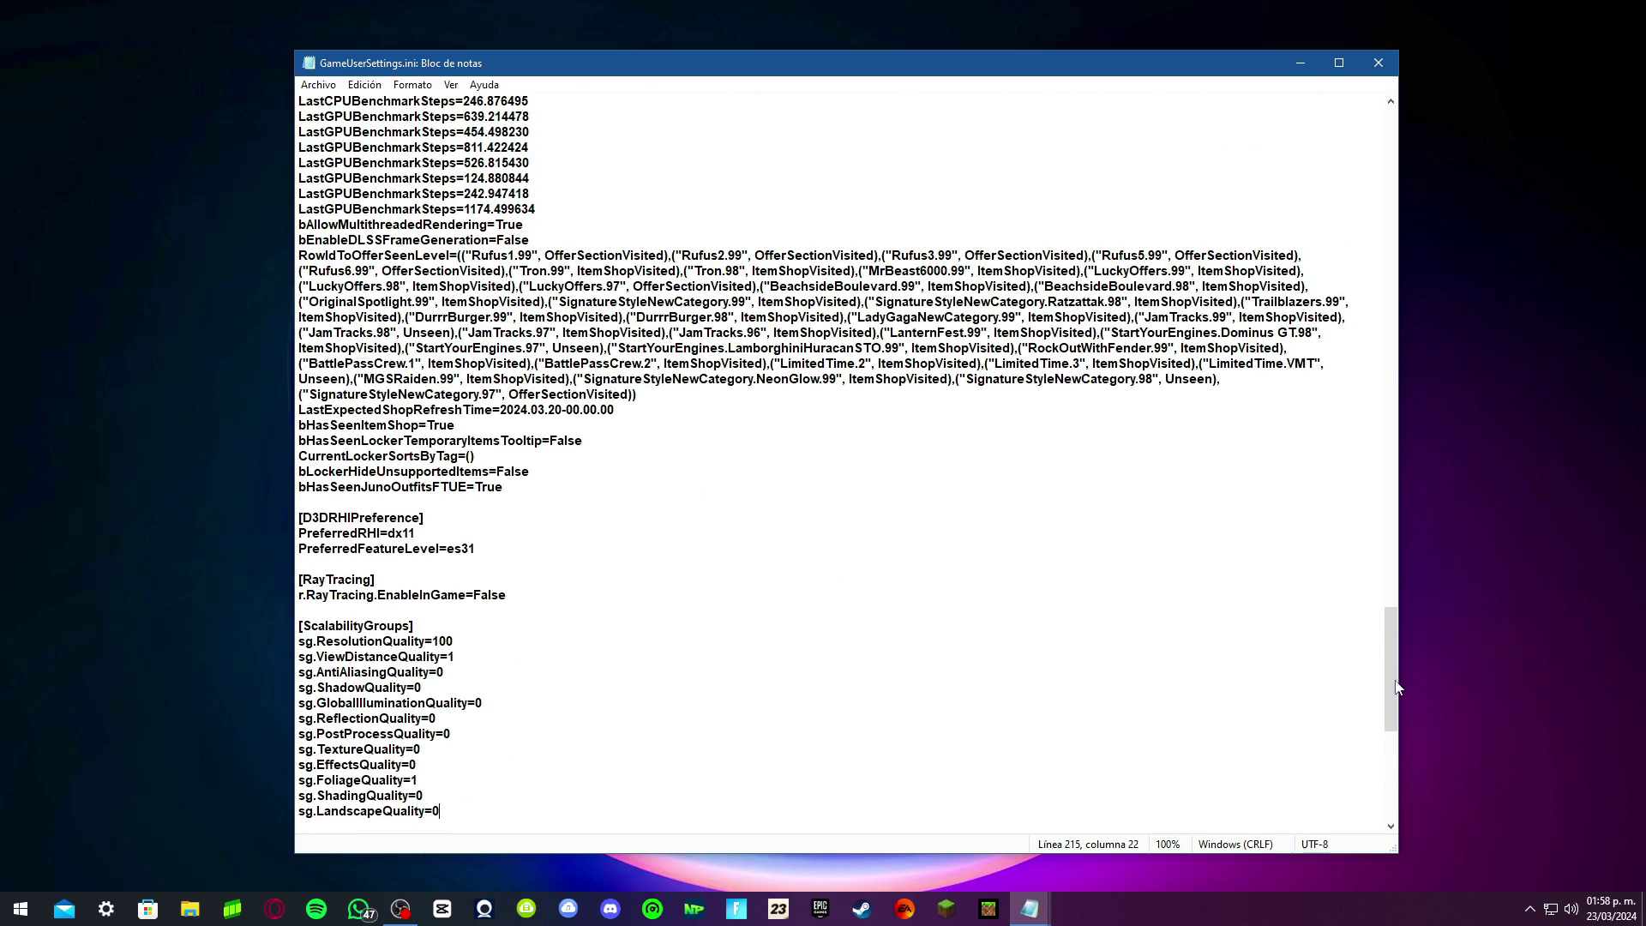
- Return to the beginning of GameUserSettings.ini, save the file and close it
left_click_drag(1396, 686, 1367, 166)
scroll(1367, 165, "up", 1)
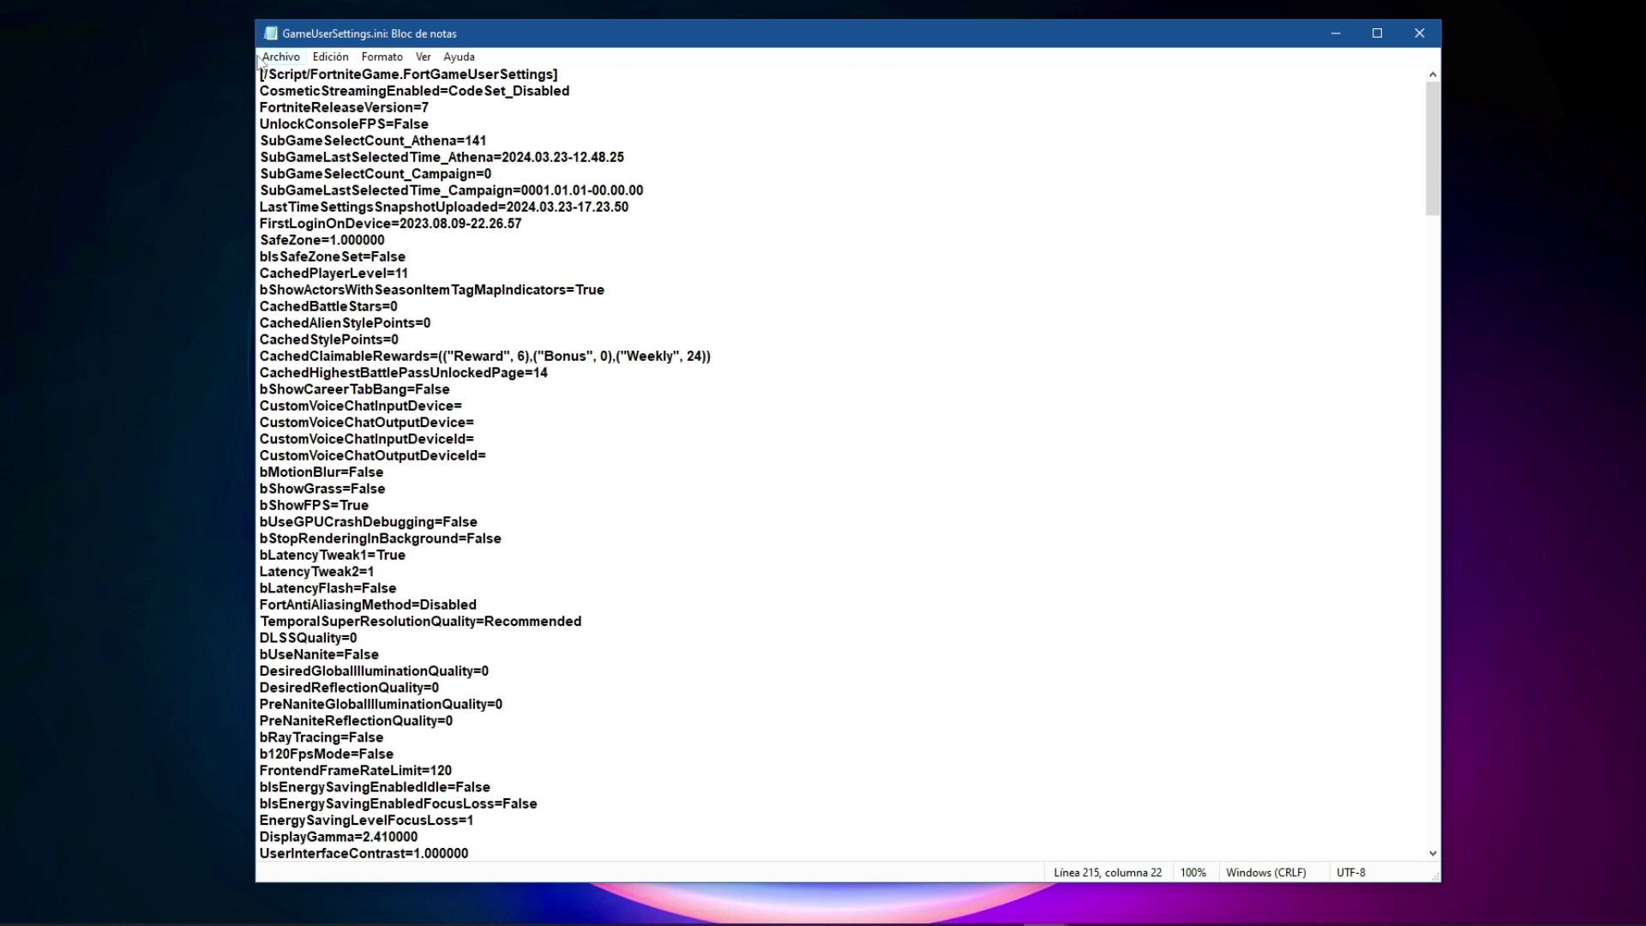
left_click(319, 84)
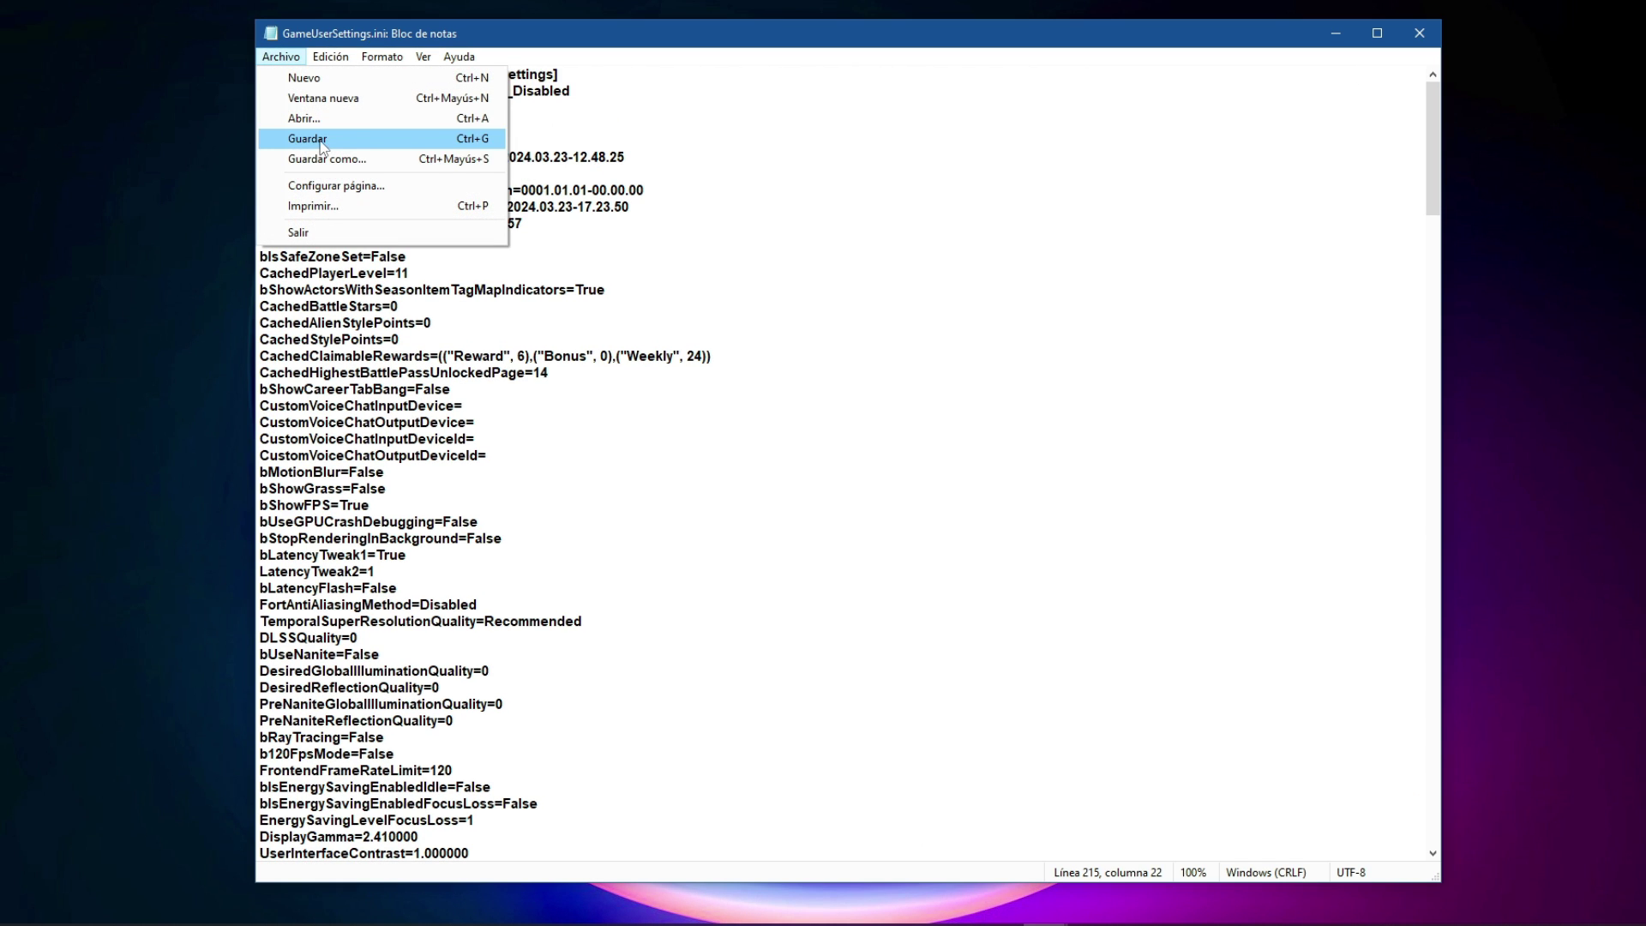
left_click(343, 138)
left_click(1418, 36)
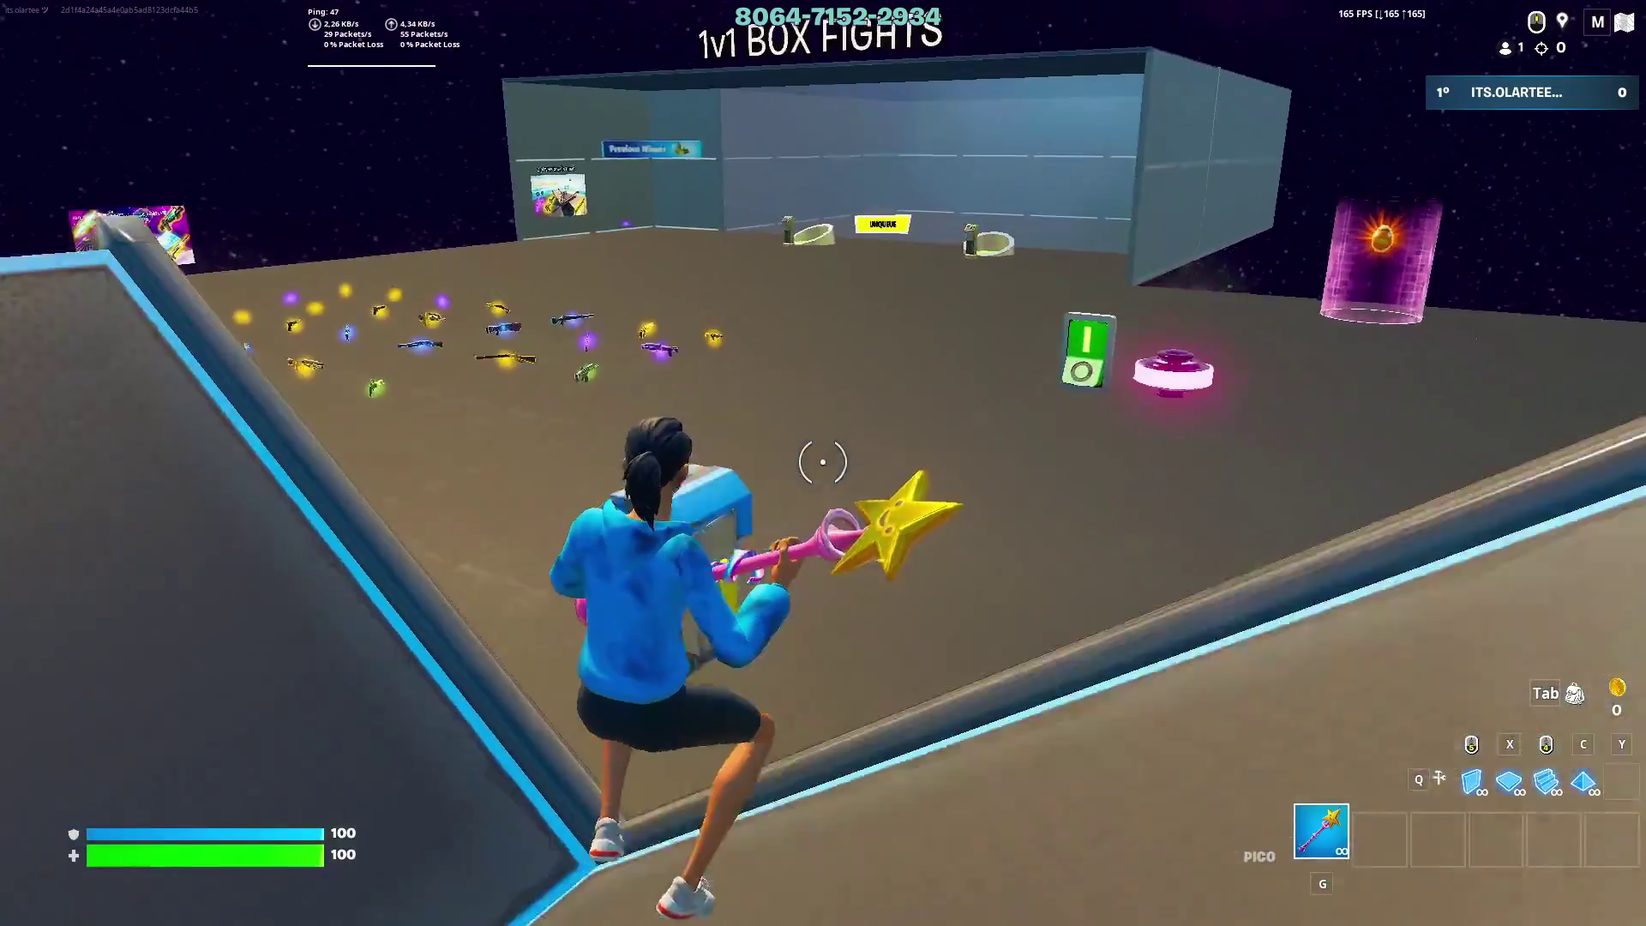
- In Fortnite, build and edit structures in the 1v1 Box Fights map while checking the FPS counter
key("x")
key("q")
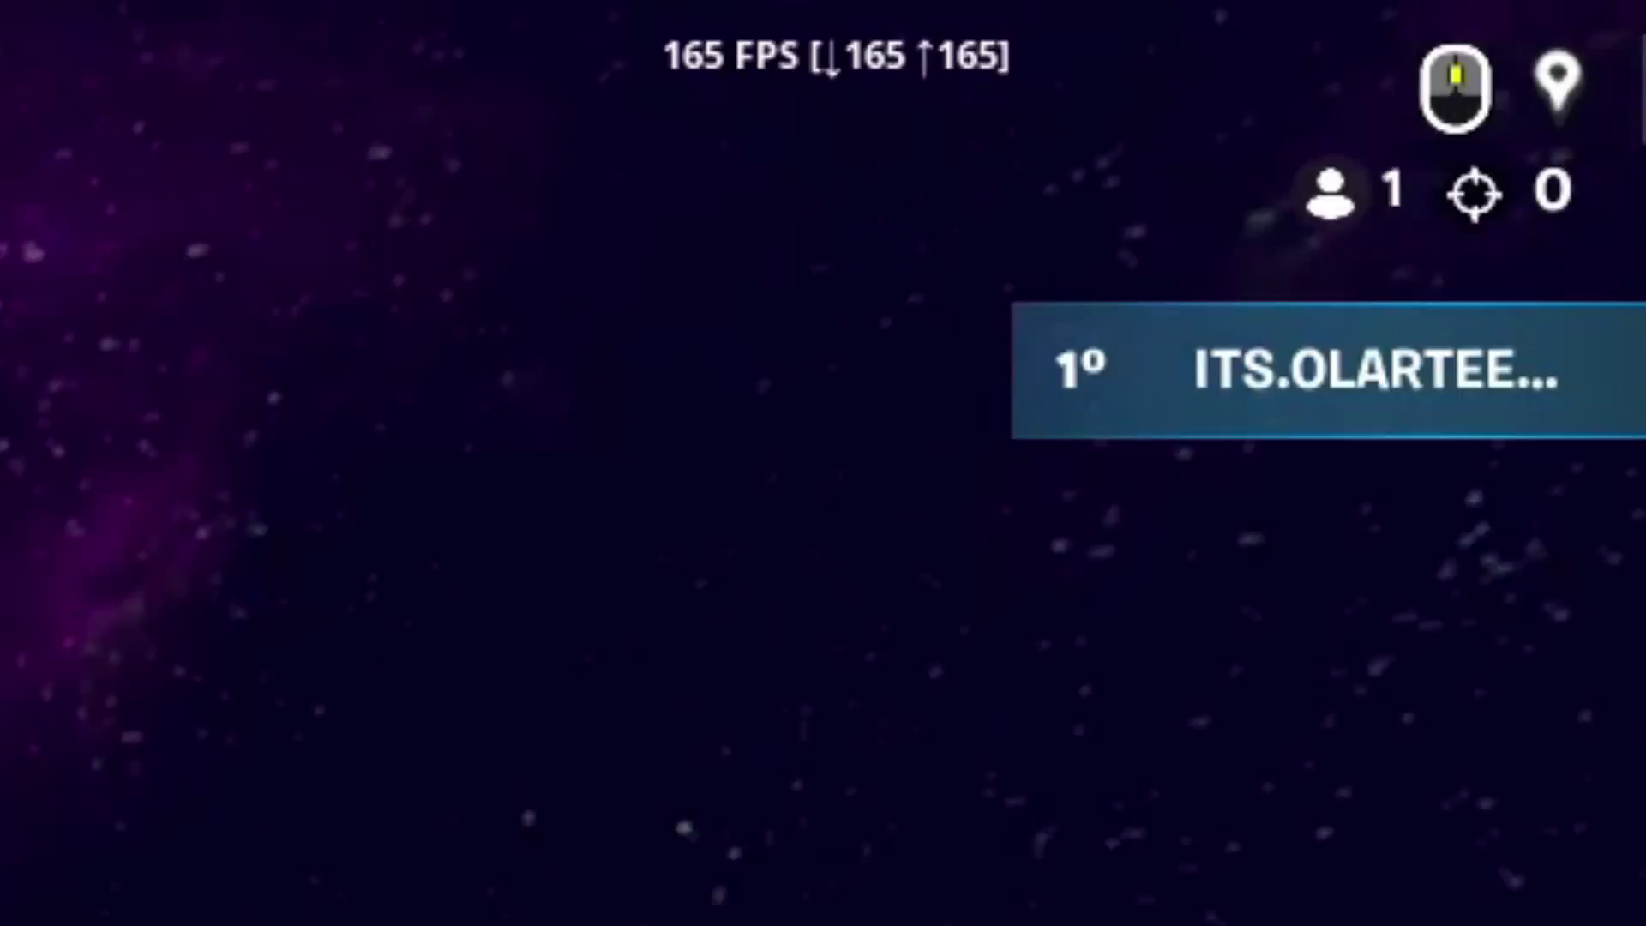
key("f")
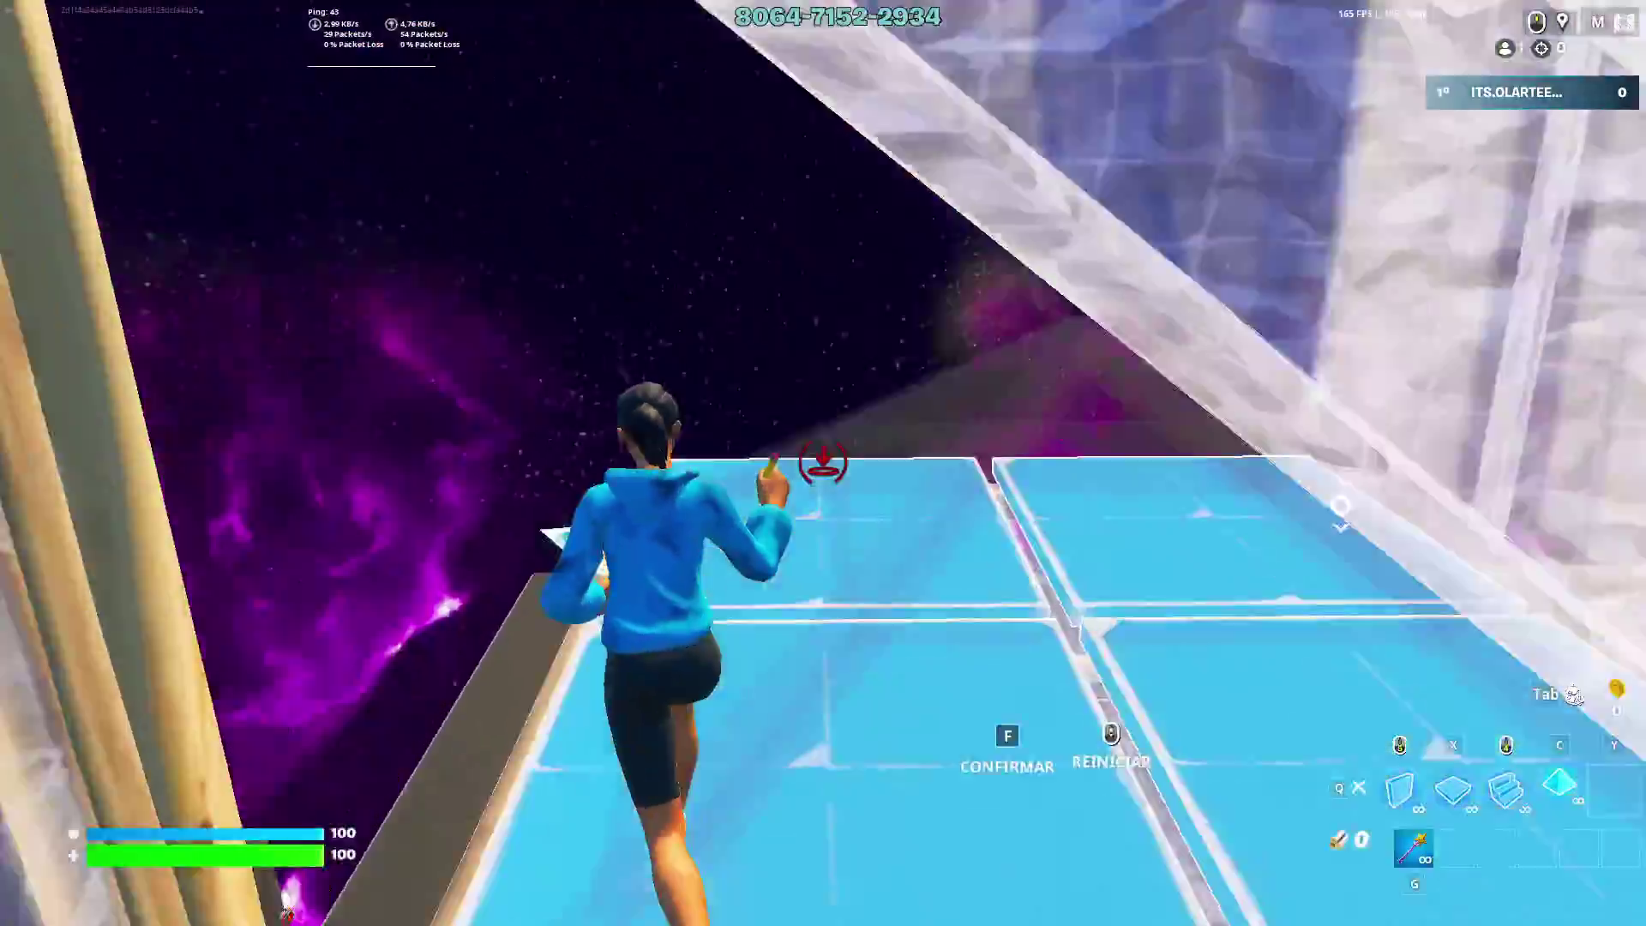
key("f")
left_click(823, 463)
left_click(823, 464)
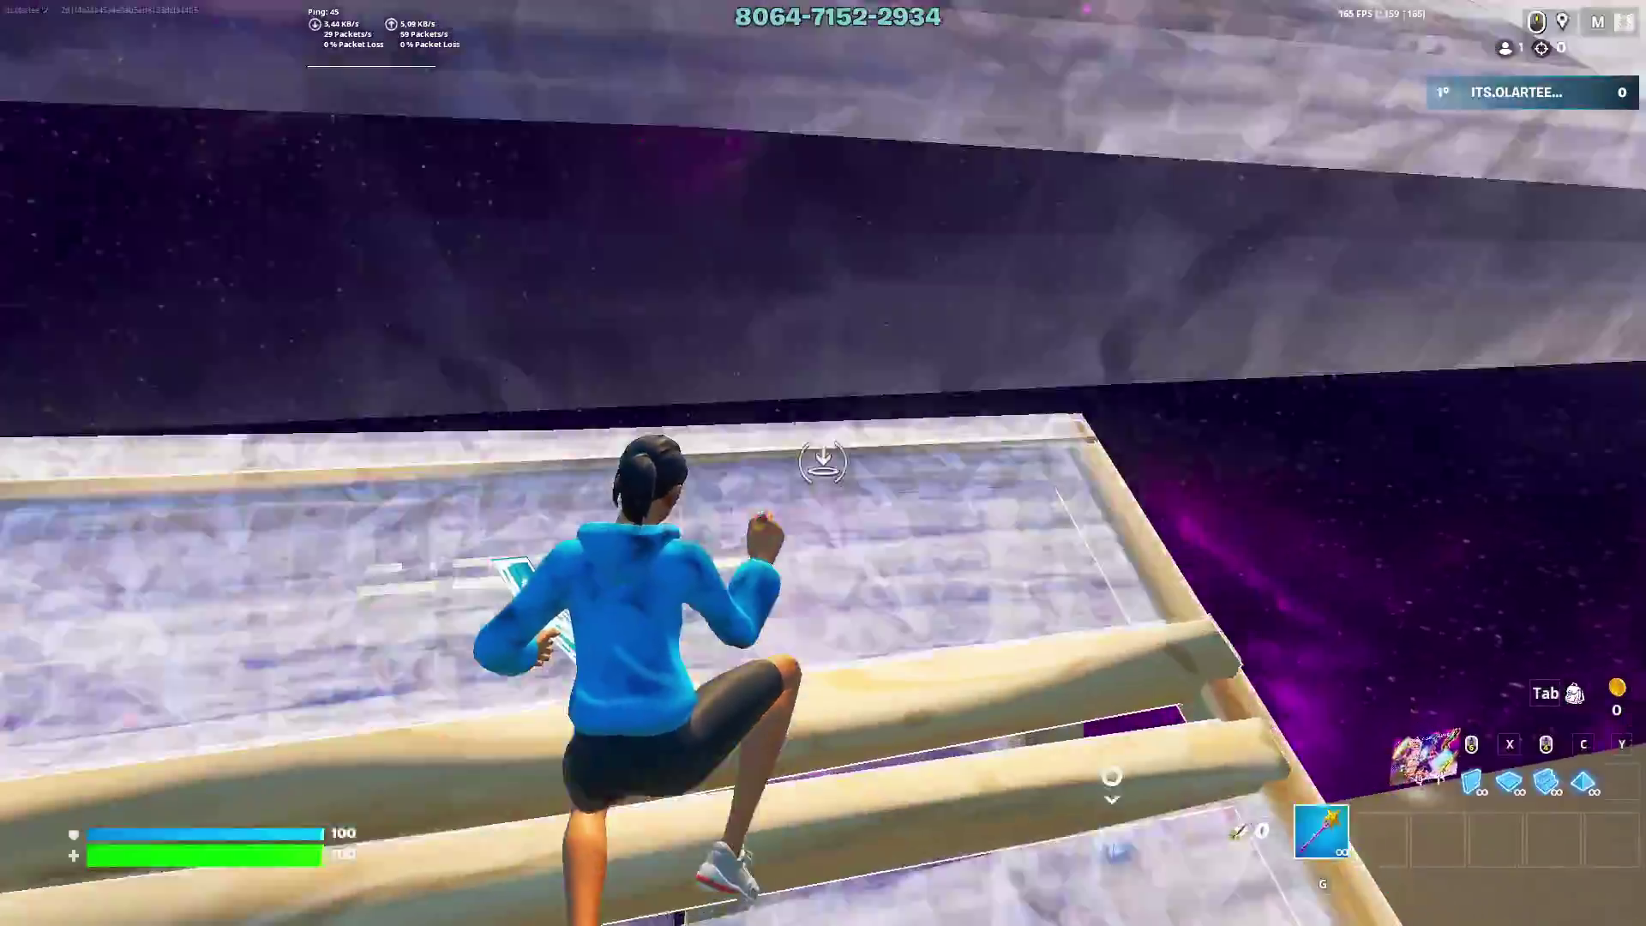
key("g")
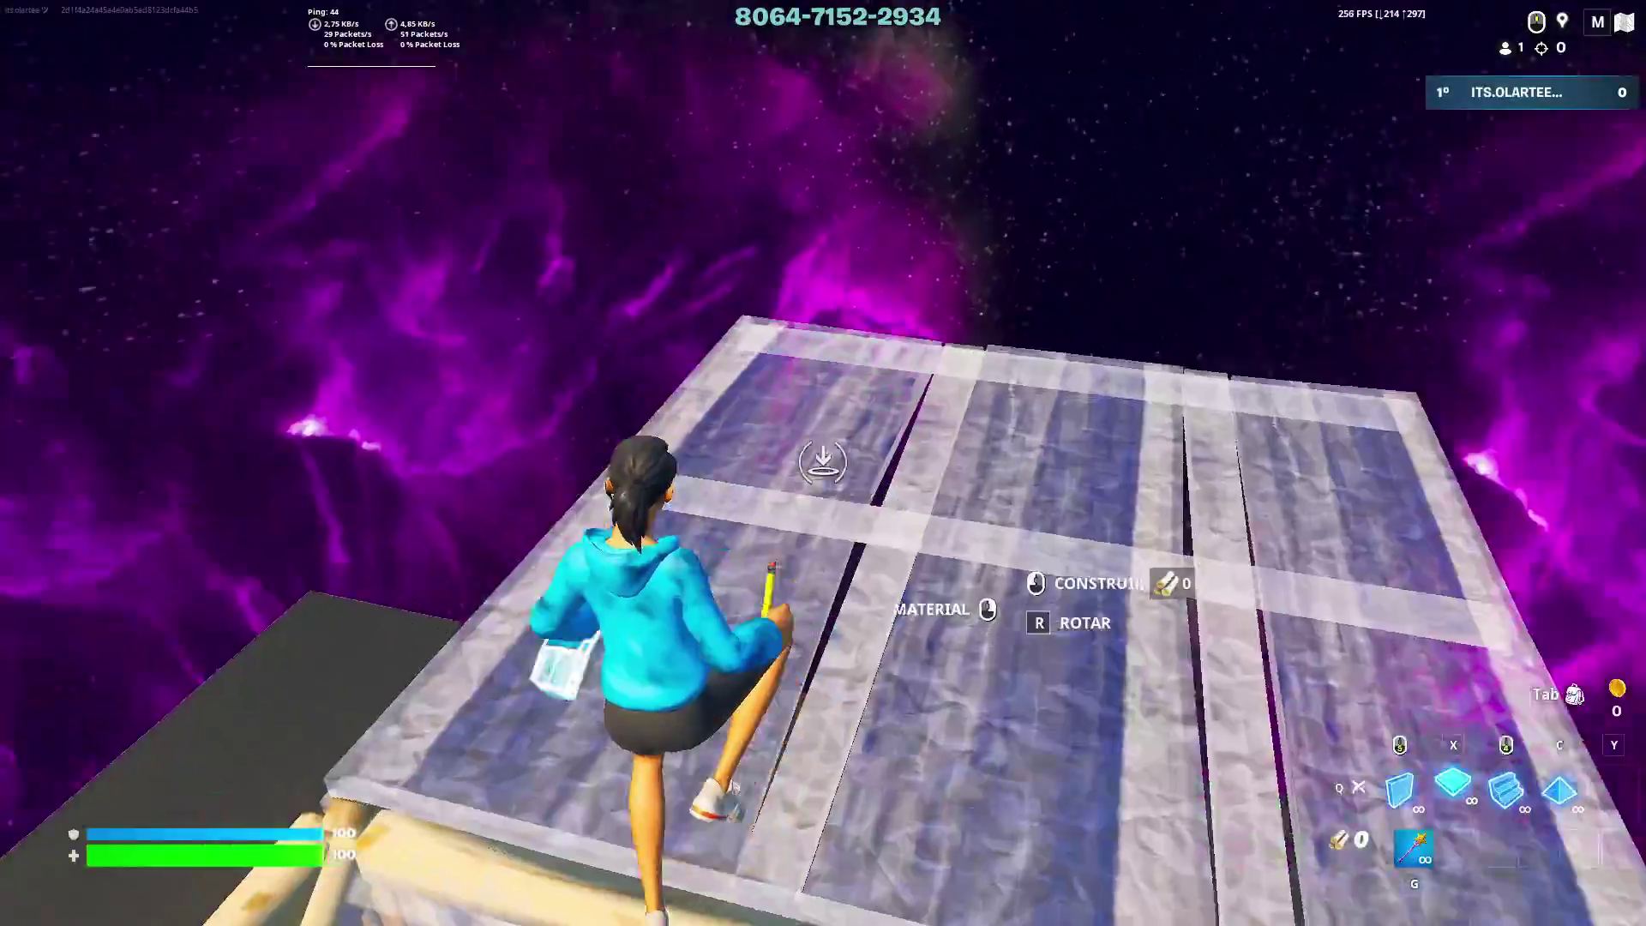
left_click(823, 463)
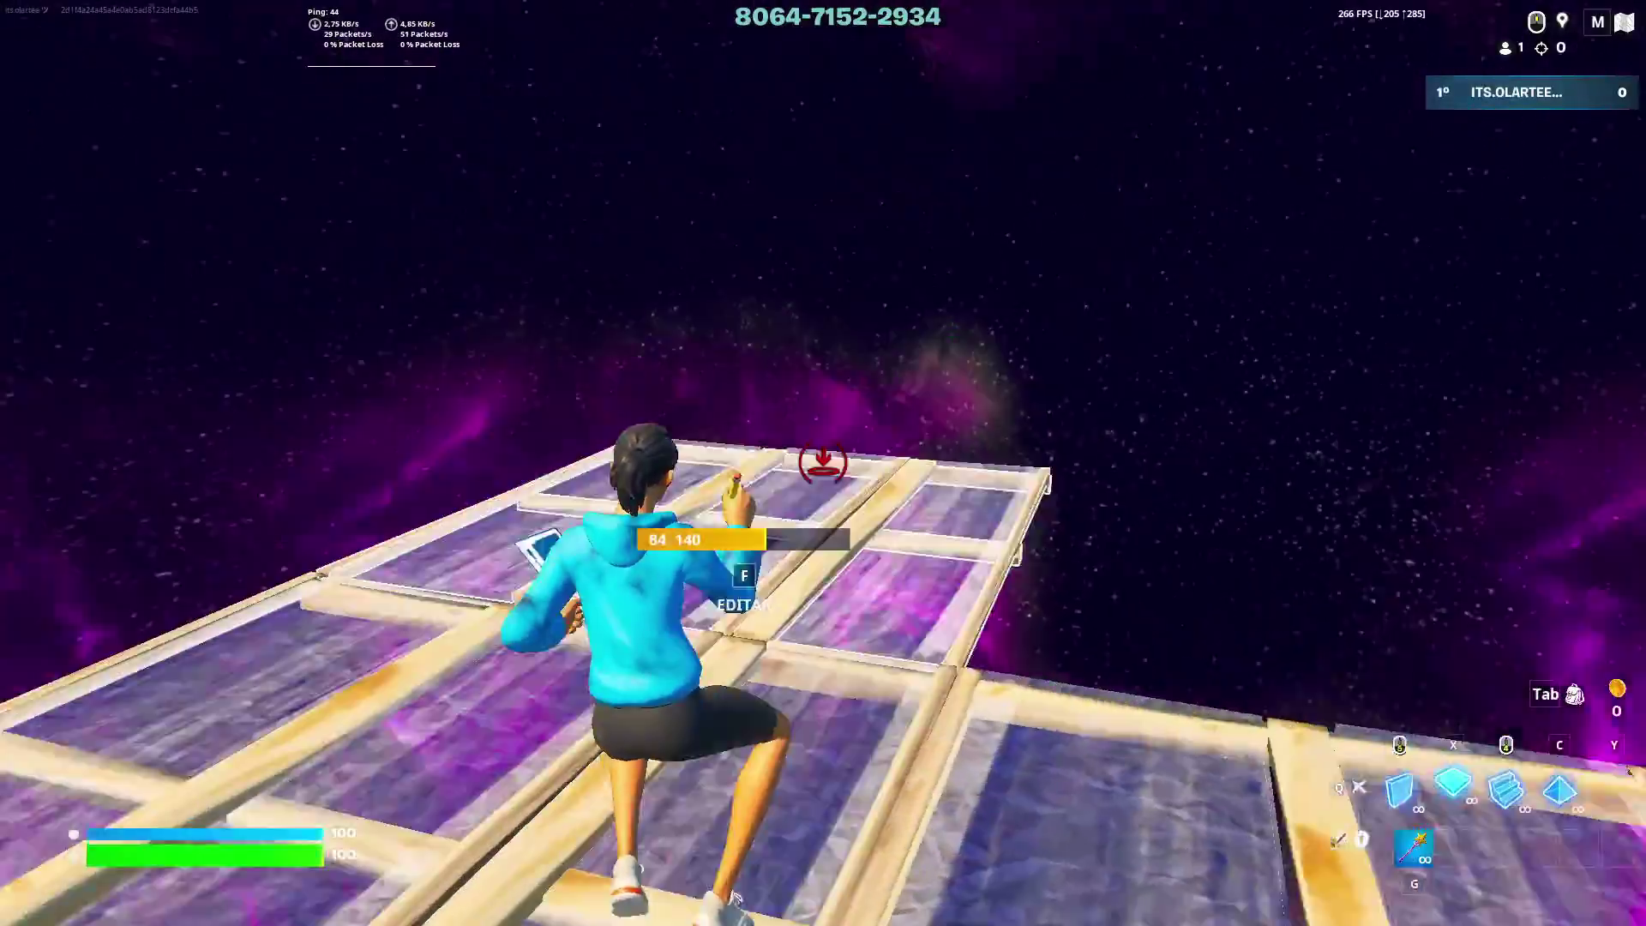
key("g")
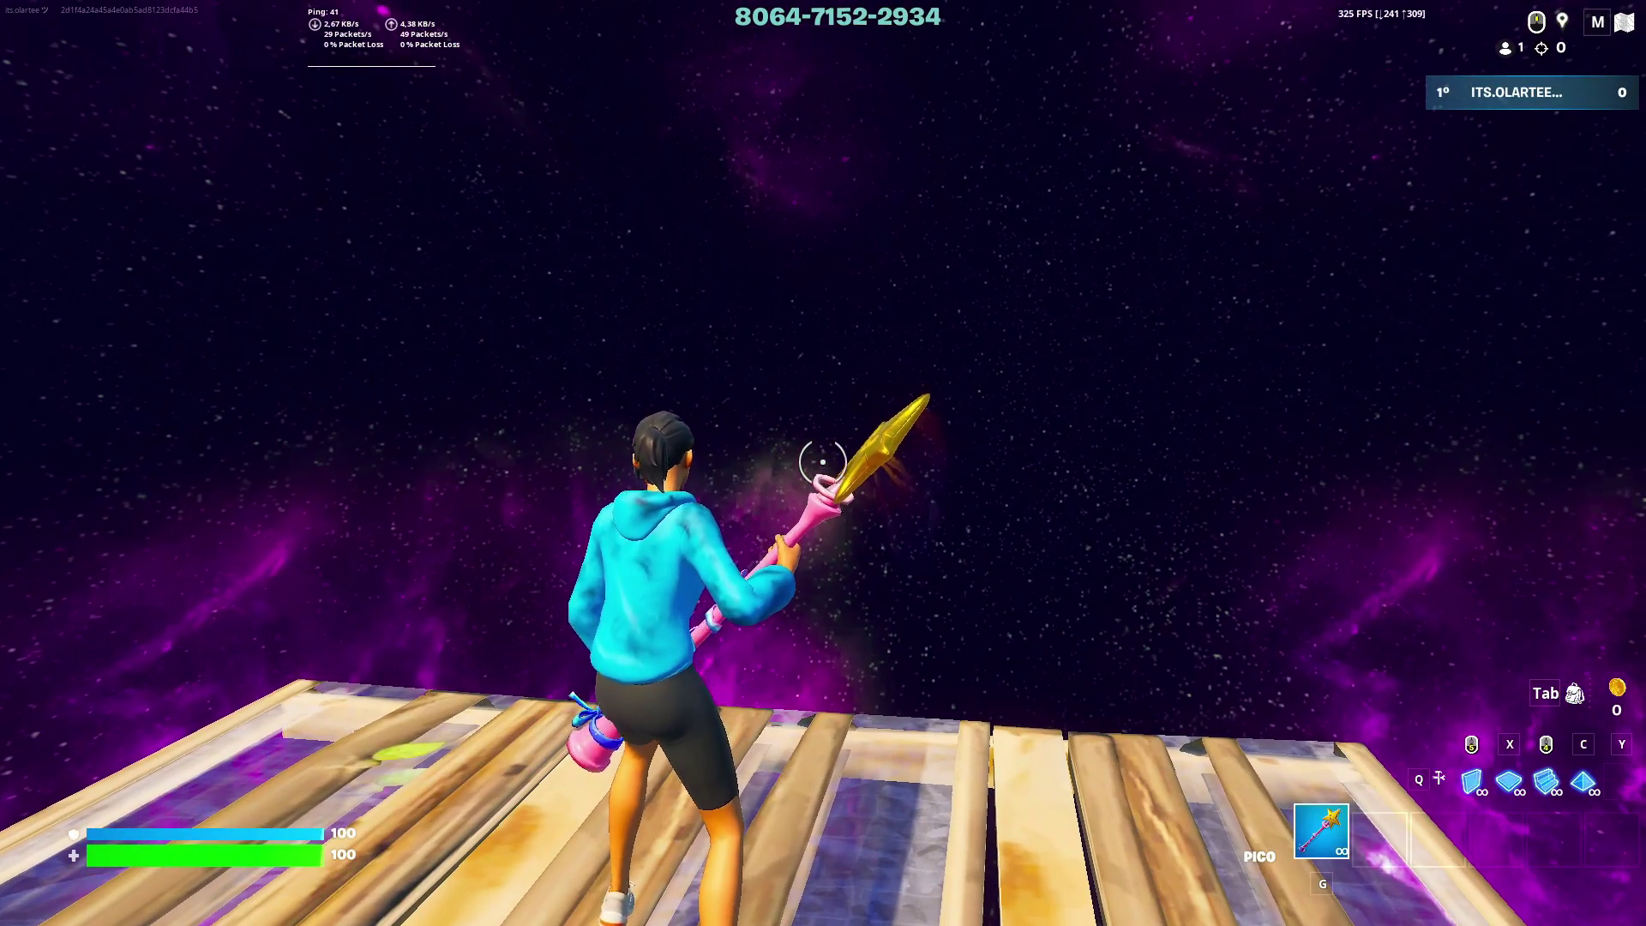